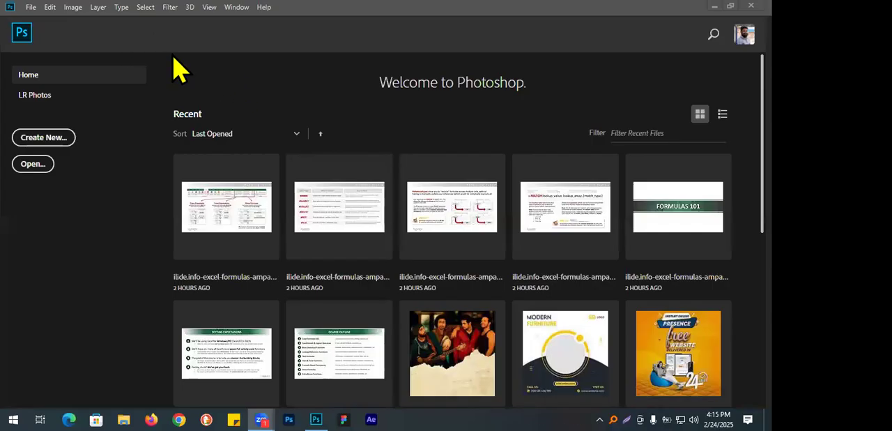
Start a new document and review its name, unit, resolution and color mode settings.
left_click(30, 7)
left_click(42, 14)
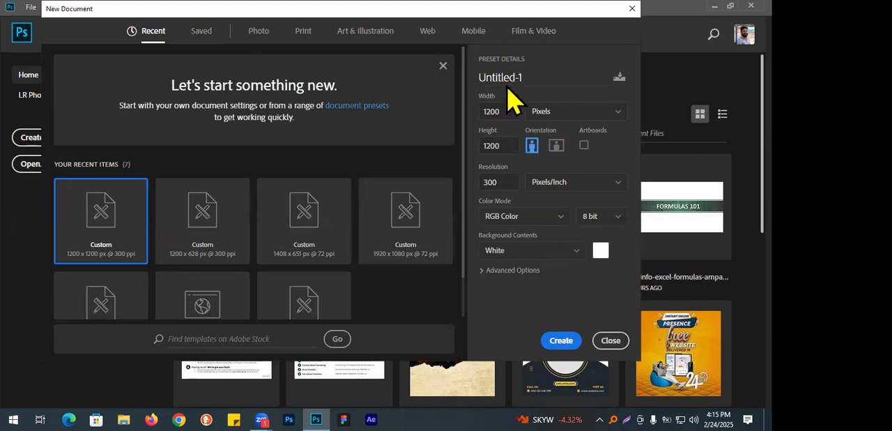
left_click_drag(524, 77, 478, 79)
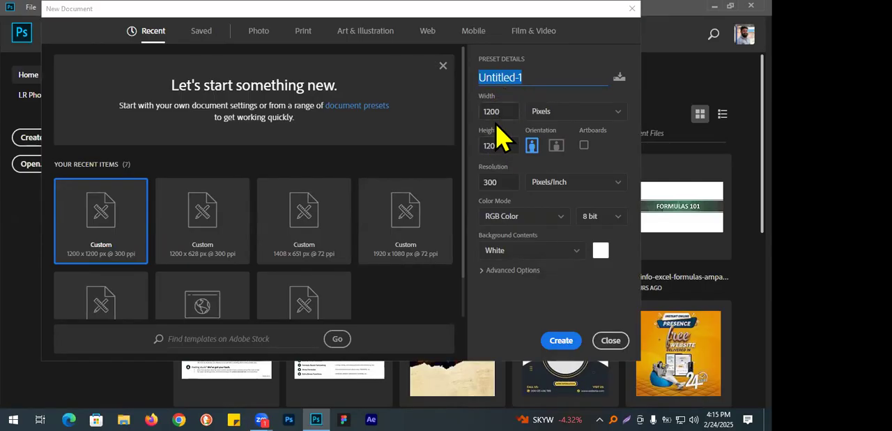
left_click(554, 114)
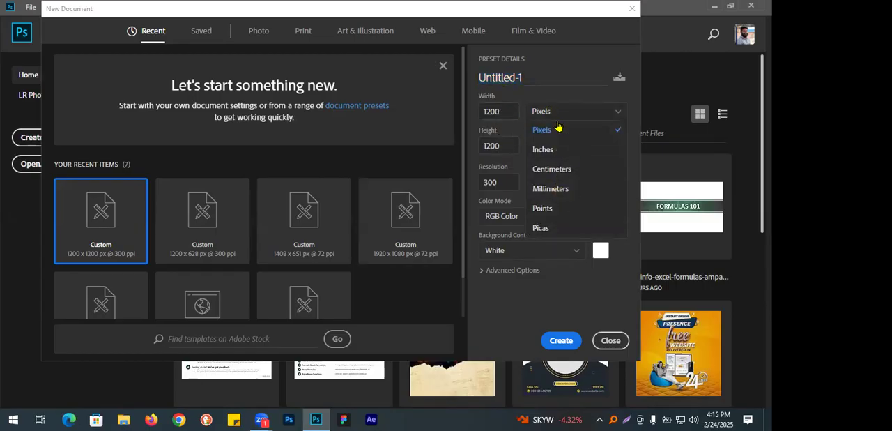
left_click(519, 96)
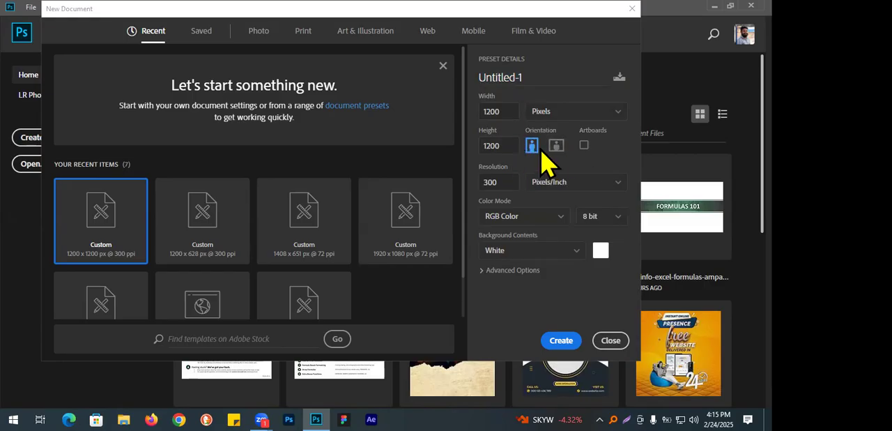
left_click(499, 186)
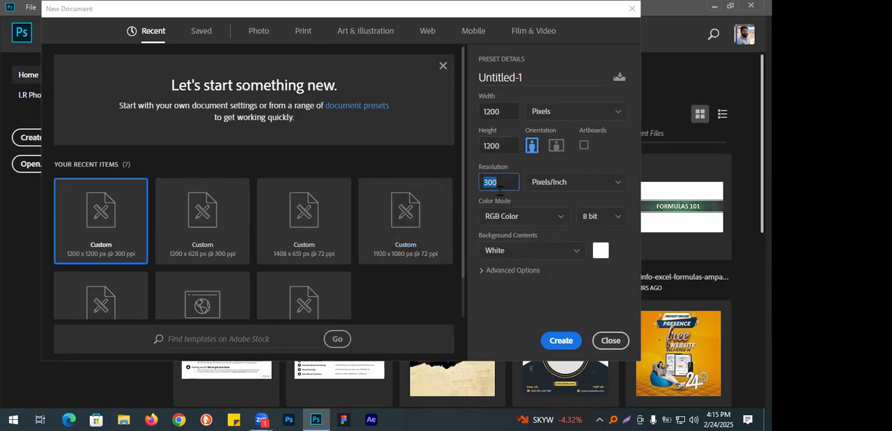
left_click(538, 218)
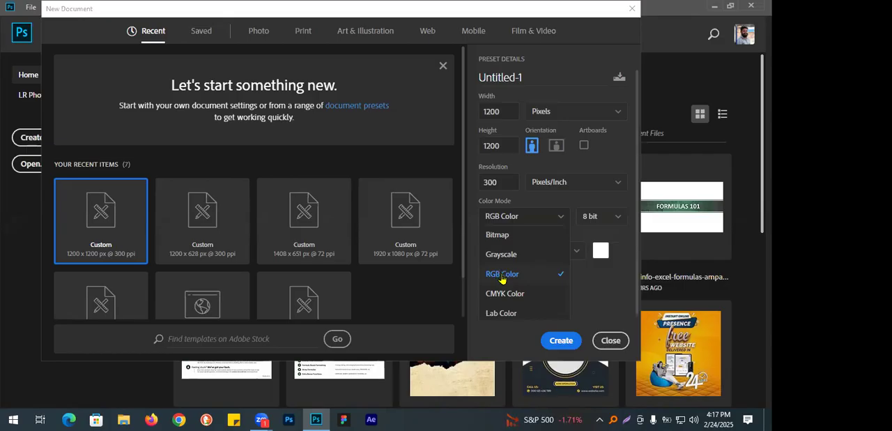
left_click(547, 175)
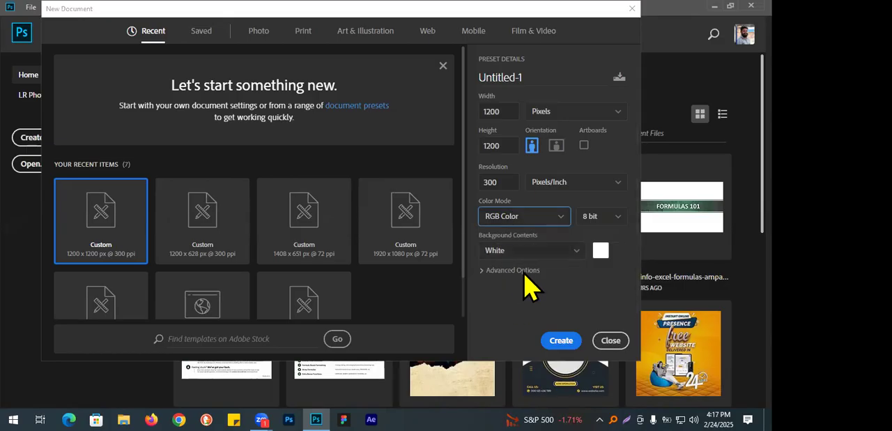
Set the new document to 2000 x 2000 pixels at 72 pixels/inch and create it.
left_click(486, 182)
double_click(496, 182)
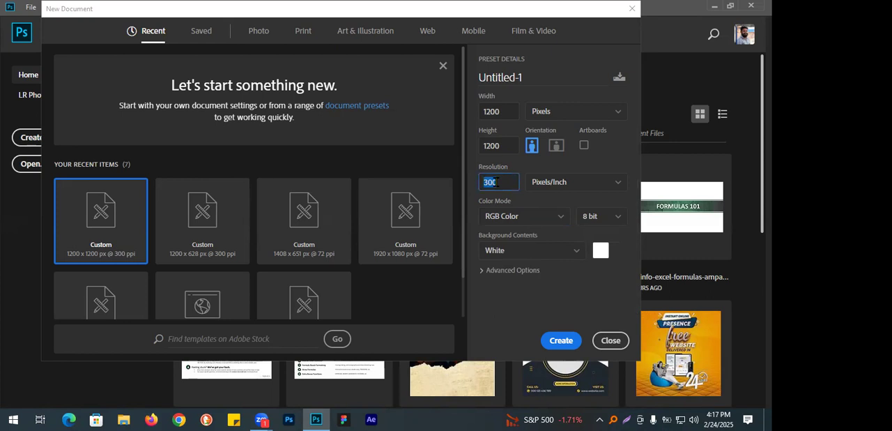
type("72")
left_click_drag(509, 110, 434, 107)
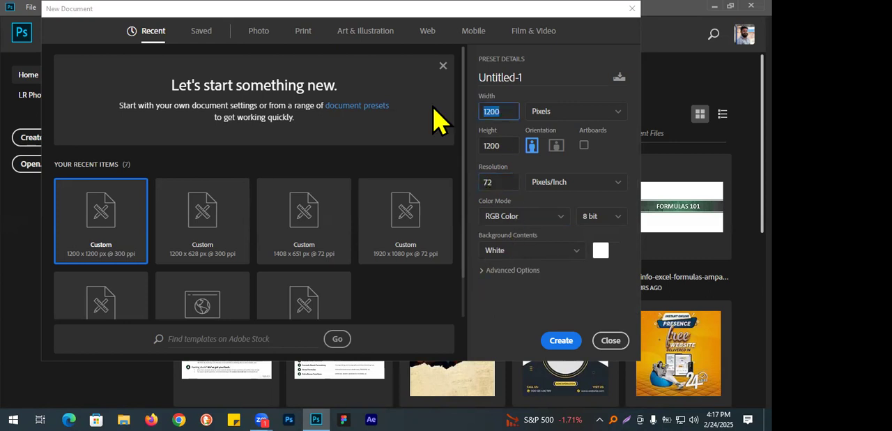
type("2000")
key("Tab")
type("2000")
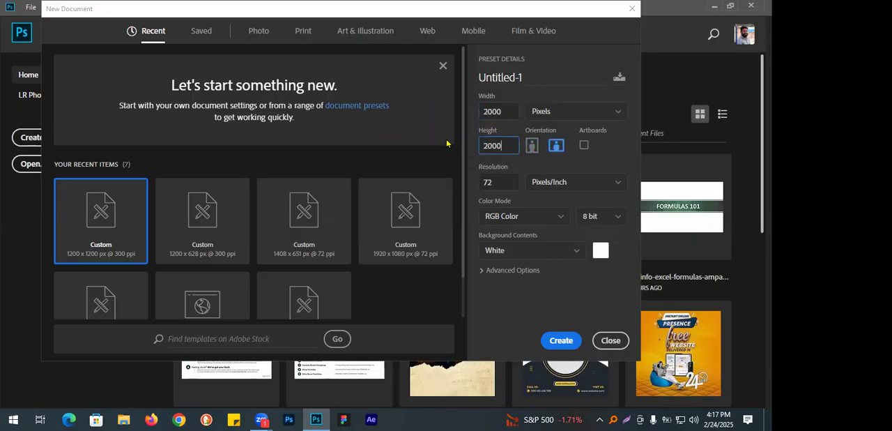
double_click(493, 112)
double_click(491, 145)
double_click(506, 183)
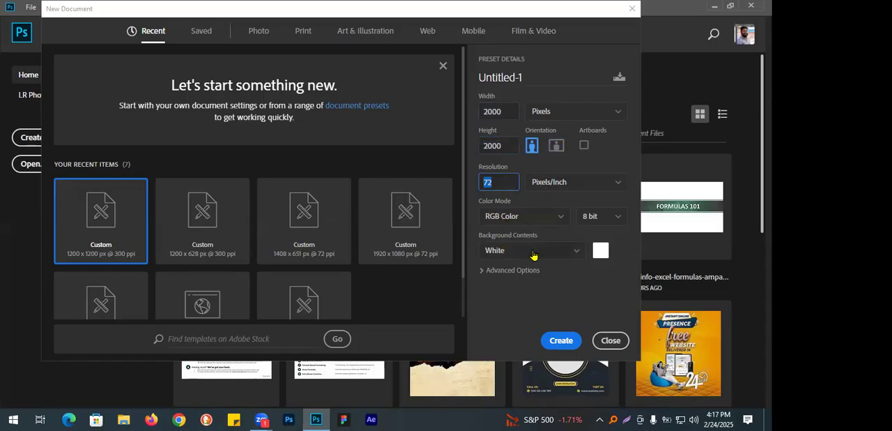
left_click(578, 352)
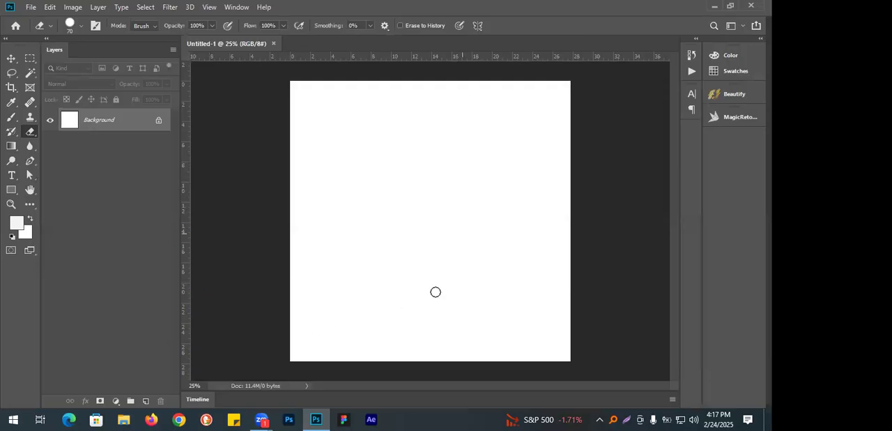
With the Move tool active, dock the Layers panel below the collapsed MagicRetouchPro panel and float the toolbox beside the canvas.
left_click(11, 57)
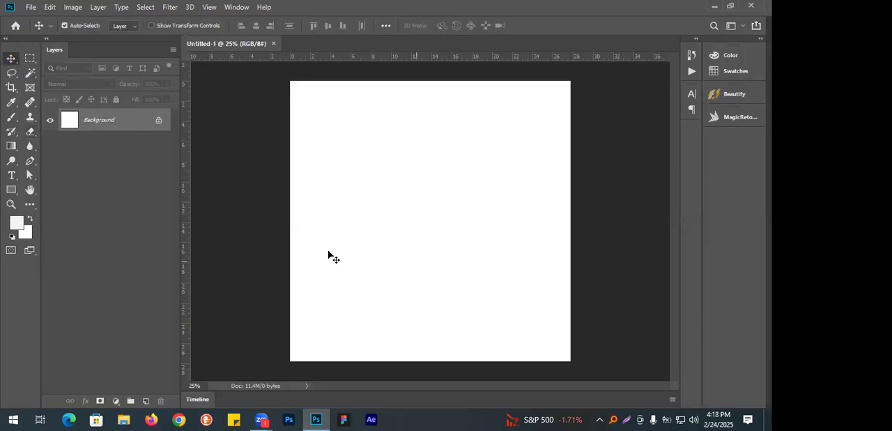
left_click_drag(58, 56, 732, 140)
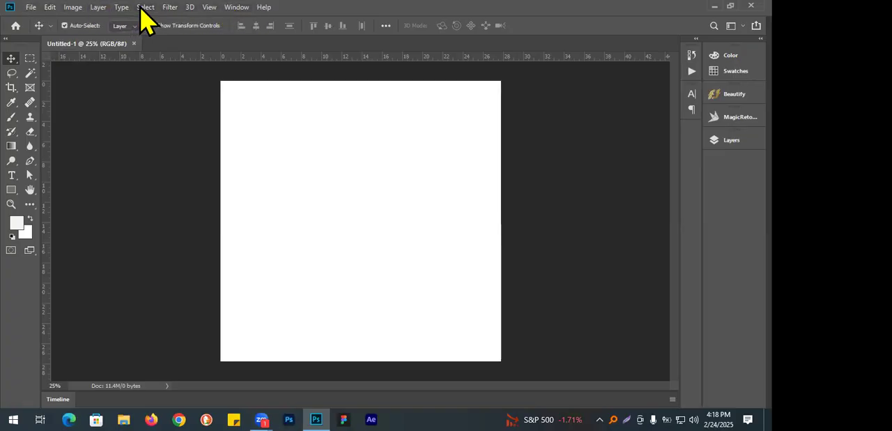
left_click_drag(27, 50, 139, 120)
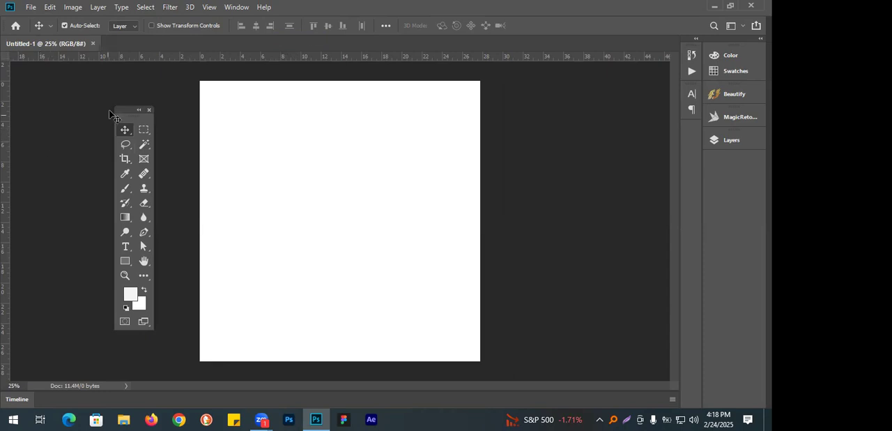
left_click_drag(134, 118, 120, 106)
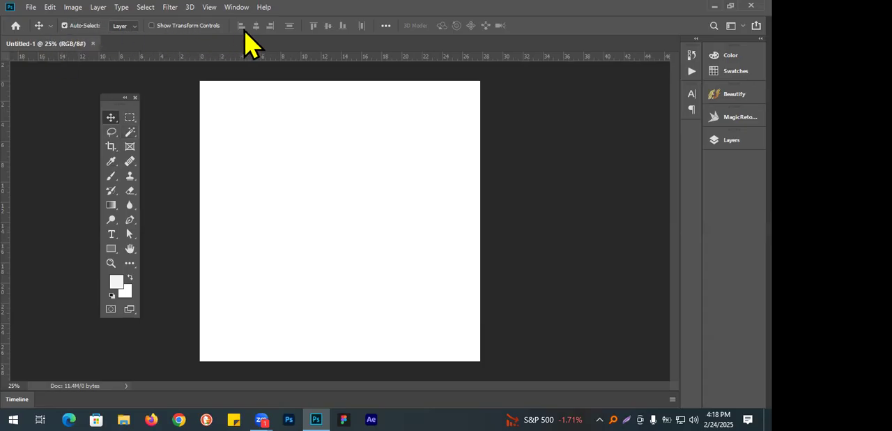
Compare the options of the Healing Brush, Magic Wand, Marquee, Eyedropper and Brush tools, ending on the Move tool.
left_click(129, 162)
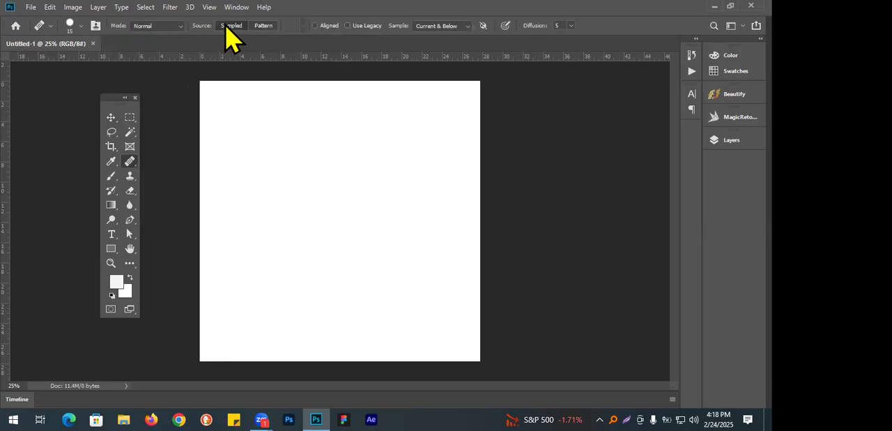
left_click(130, 132)
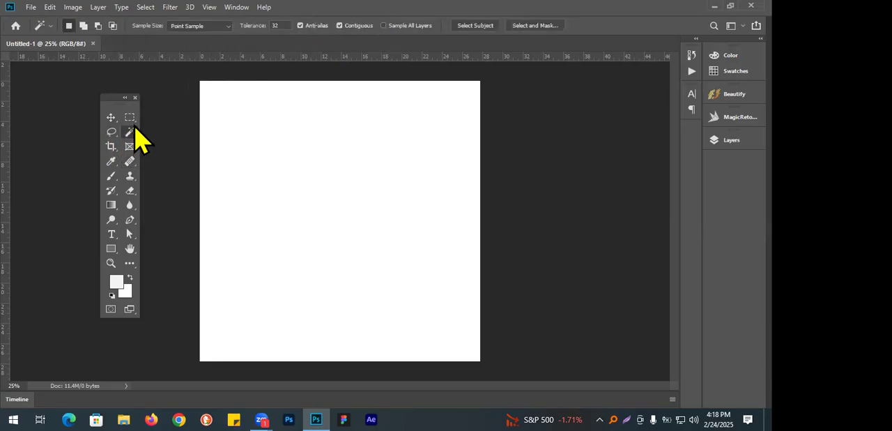
left_click(129, 117)
left_click(111, 161)
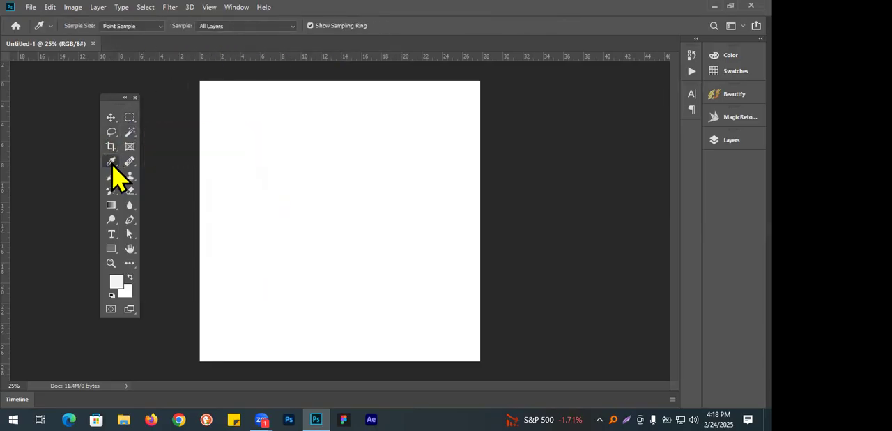
left_click(111, 175)
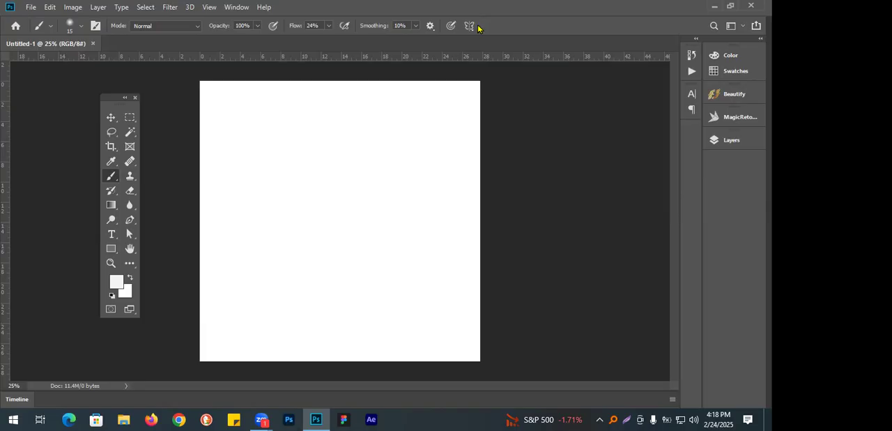
left_click(112, 116)
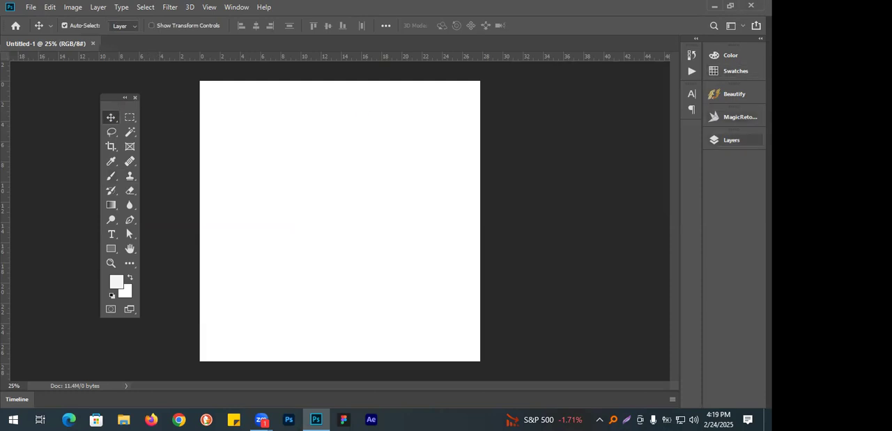
Look at the Layers, MagicRetouchPro, Beautify and Color panels one after another, then collapse the Color panel.
left_click(732, 139)
left_click(739, 117)
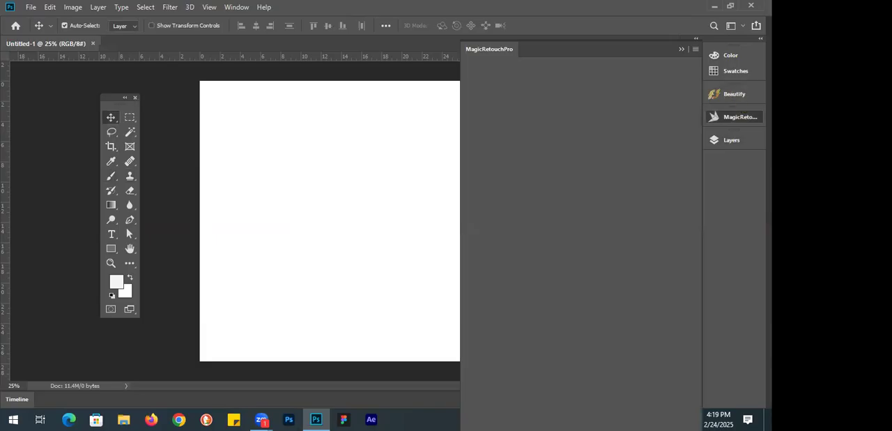
left_click(727, 93)
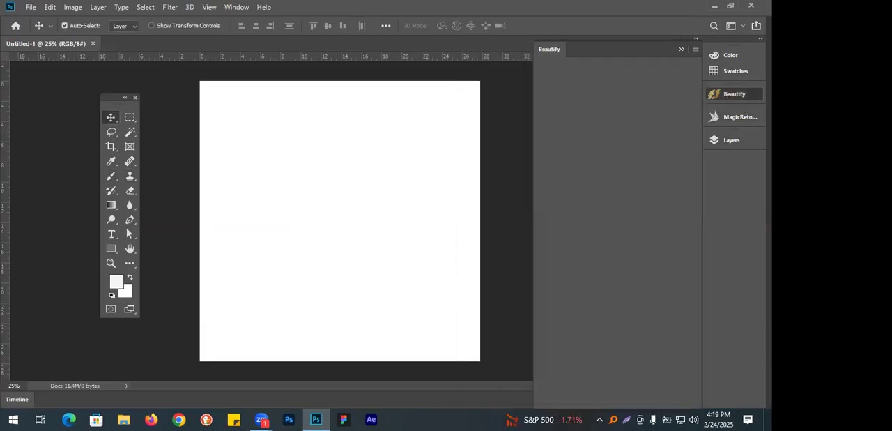
left_click(725, 56)
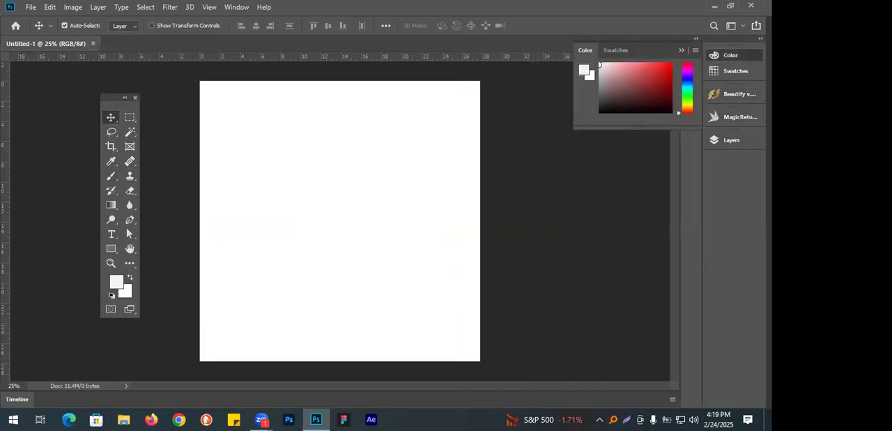
left_click(679, 50)
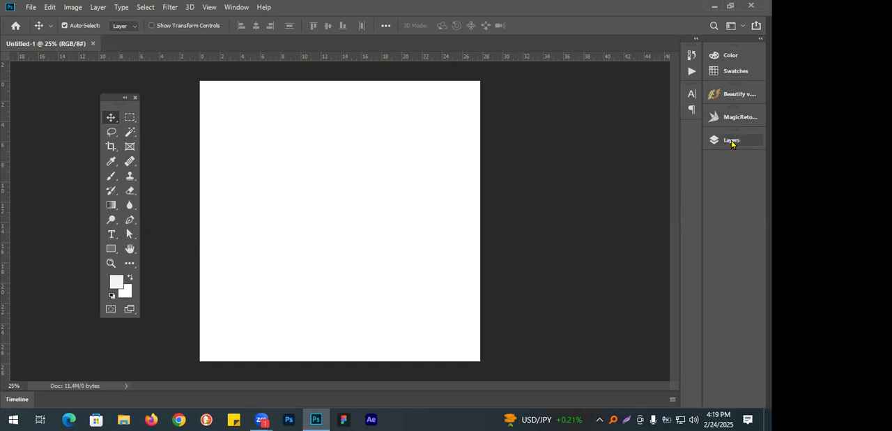
Detach the Layers panel from the dock and close it, and look over the list of available panels.
left_click_drag(731, 143, 583, 159)
left_click(582, 157)
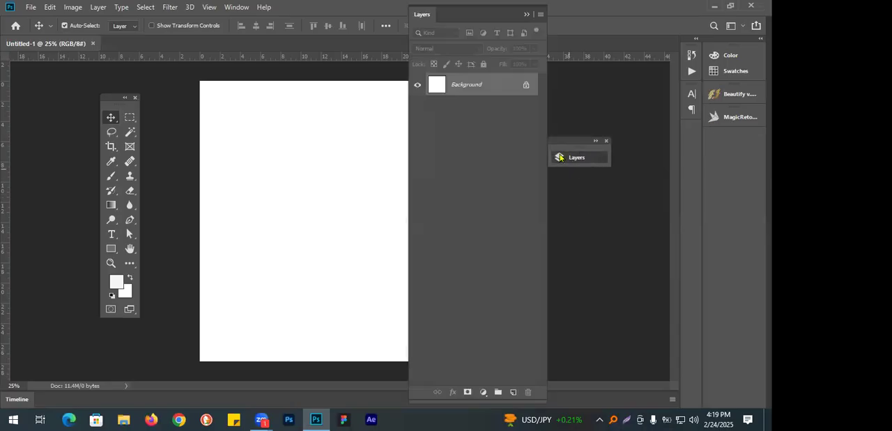
left_click(605, 141)
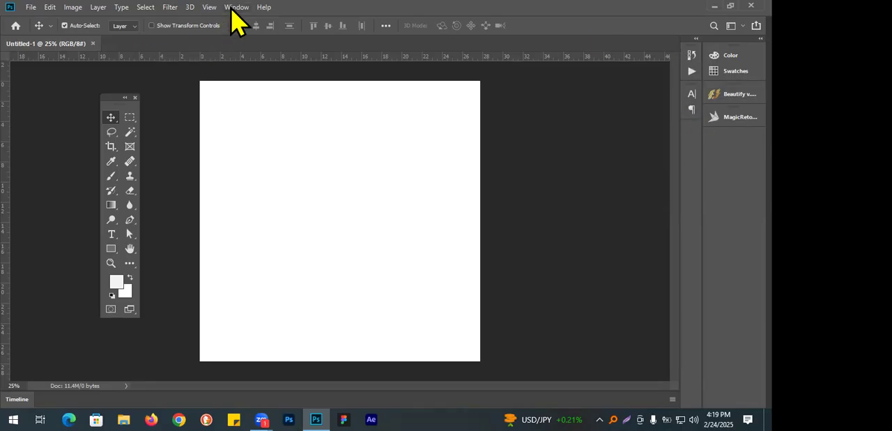
left_click(236, 8)
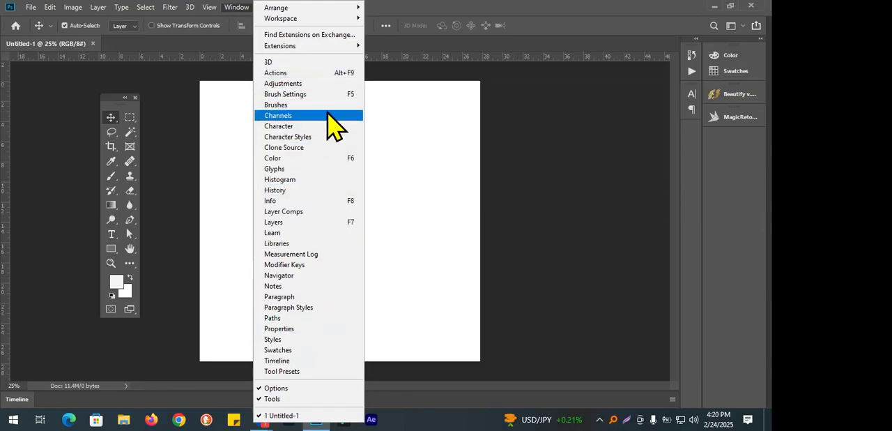
left_click(595, 124)
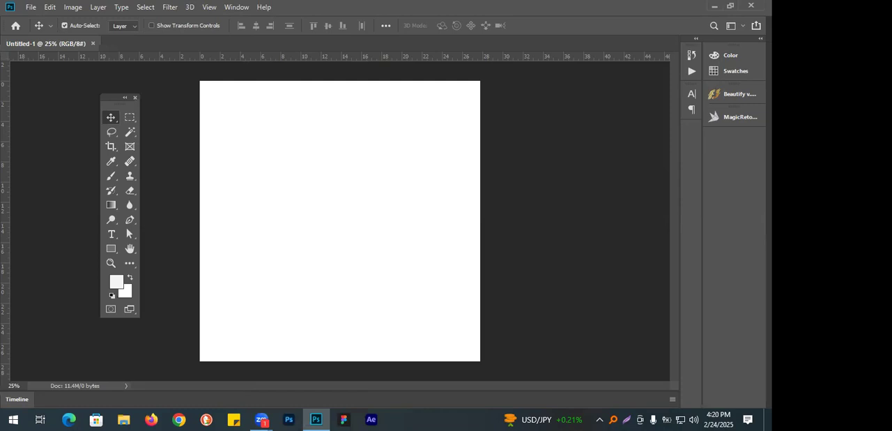
Close the MagicRetouchPro, Beautify, and Color and Swatches panels in the dock.
left_click(735, 117)
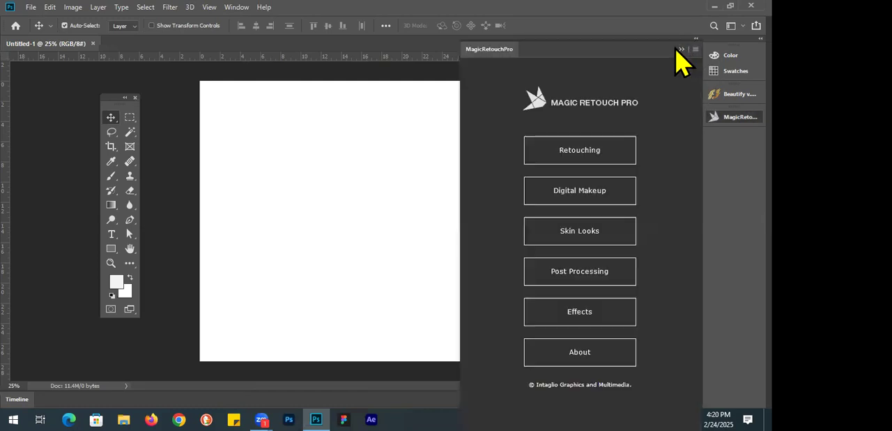
right_click(504, 53)
left_click(528, 55)
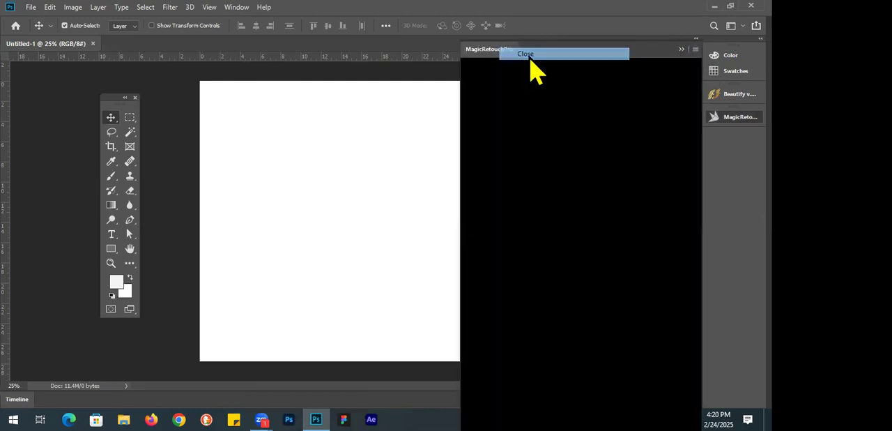
right_click(735, 92)
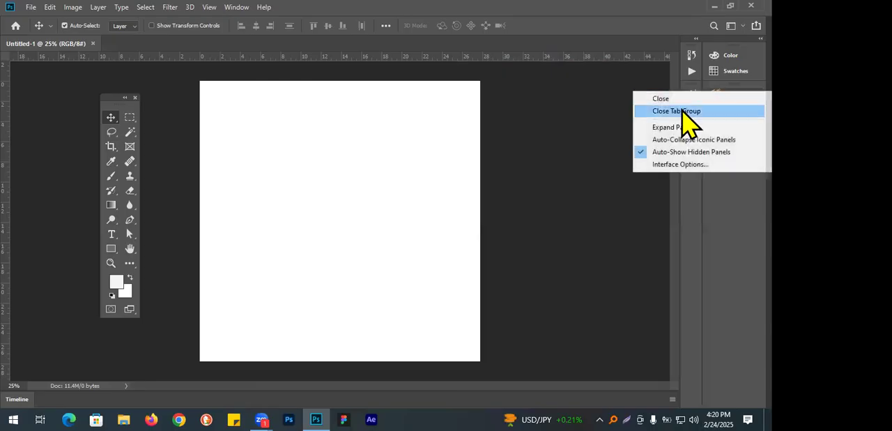
left_click(687, 112)
right_click(725, 70)
left_click(687, 89)
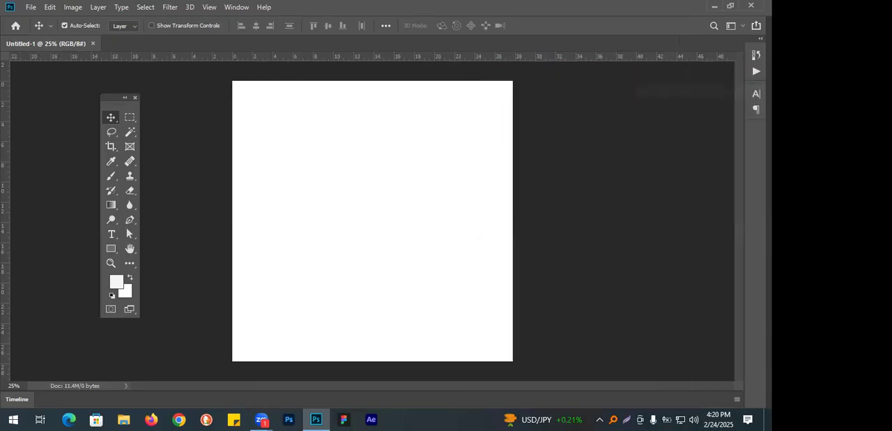
Close the remaining History/Actions and Character/Paragraph panel groups and dock the floating toolbox back at the workspace edge.
right_click(756, 49)
left_click(705, 73)
right_click(754, 55)
left_click(686, 75)
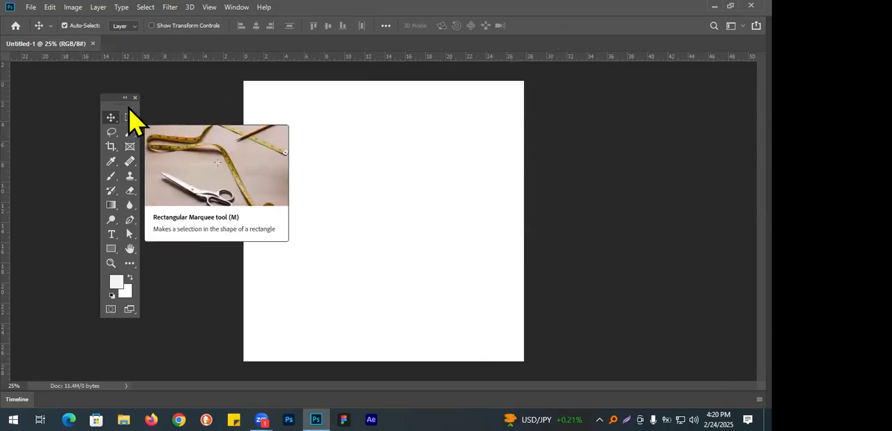
left_click_drag(124, 104, 7, 111)
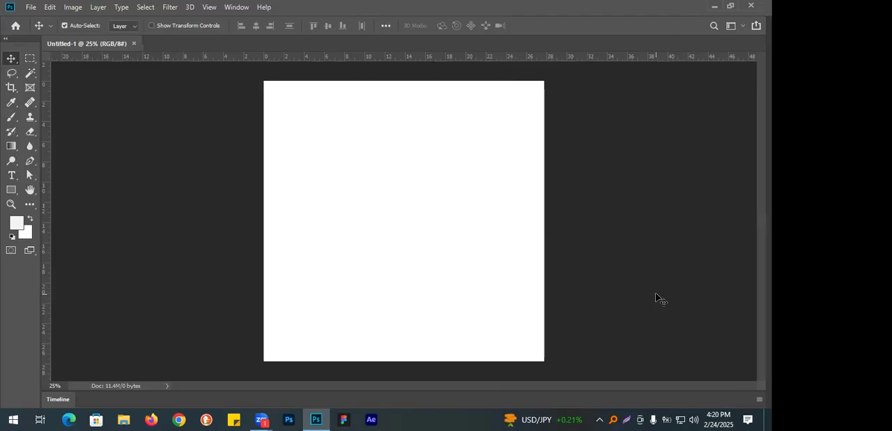
Reopen the Layers panel, expand it as a free-floating panel, shorten its height and place it beside the canvas.
left_click(233, 8)
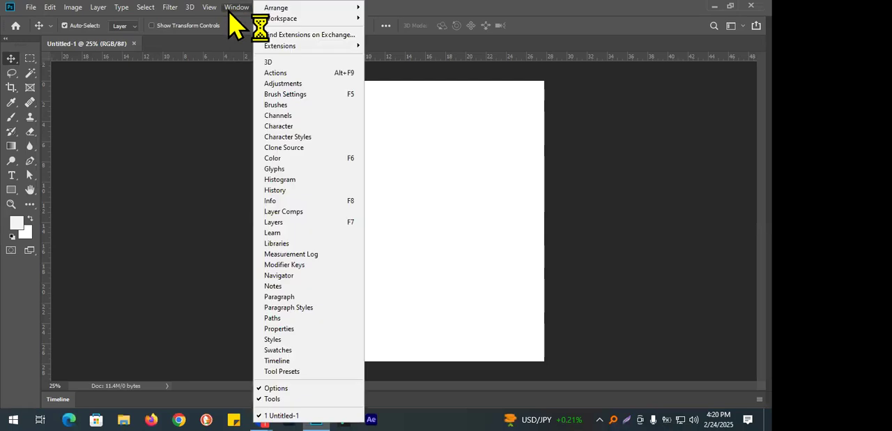
left_click(273, 222)
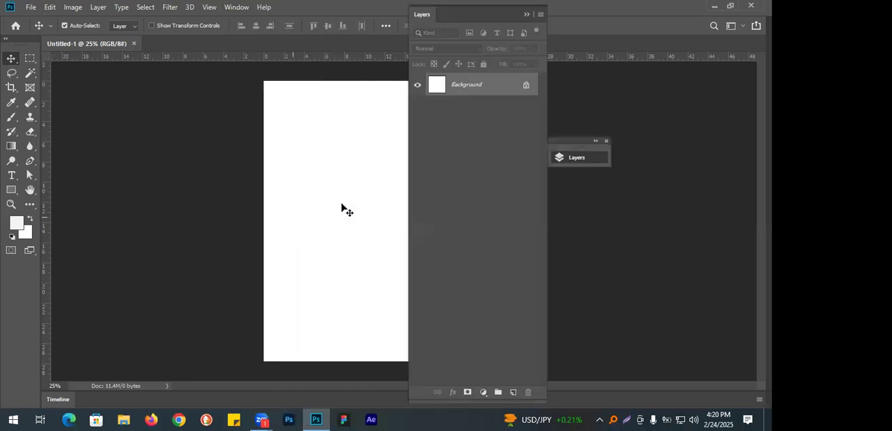
left_click(563, 162)
left_click(579, 160)
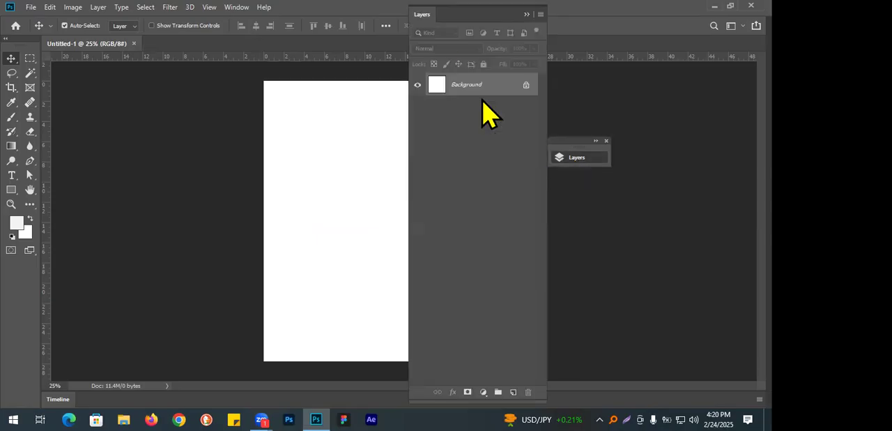
left_click_drag(431, 19, 649, 6)
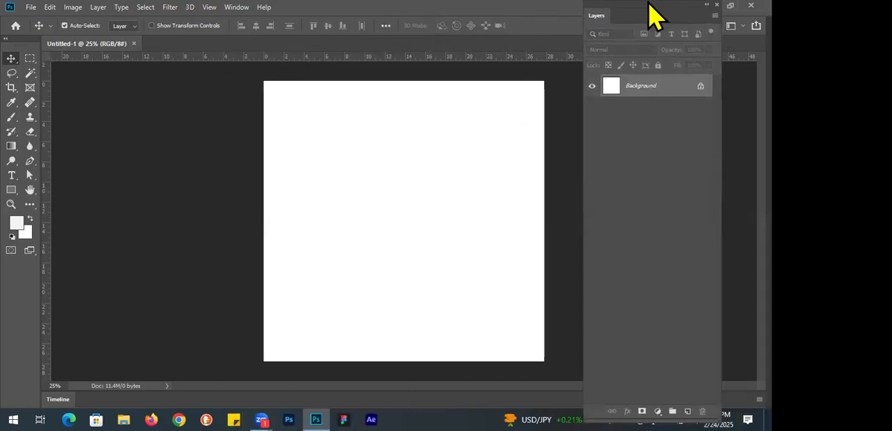
left_click_drag(607, 396, 625, 241)
left_click_drag(643, 7, 675, 70)
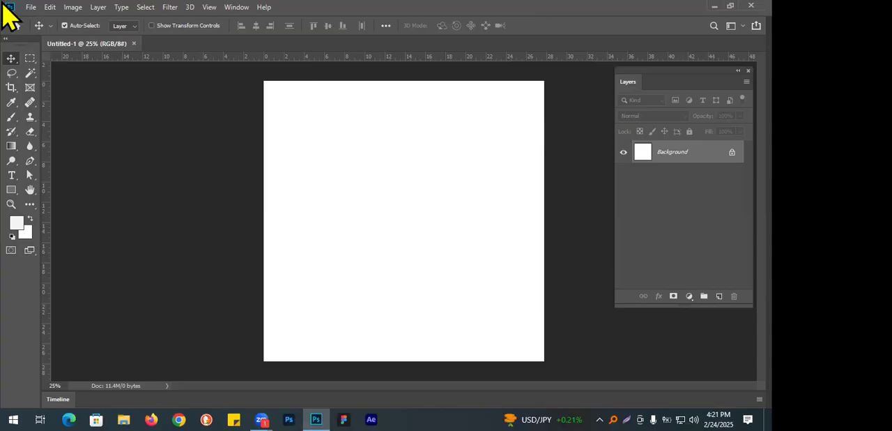
Detach the toolbox from the workspace edge, float it over the canvas and view the marquee tool's variants.
left_click_drag(19, 50, 372, 125)
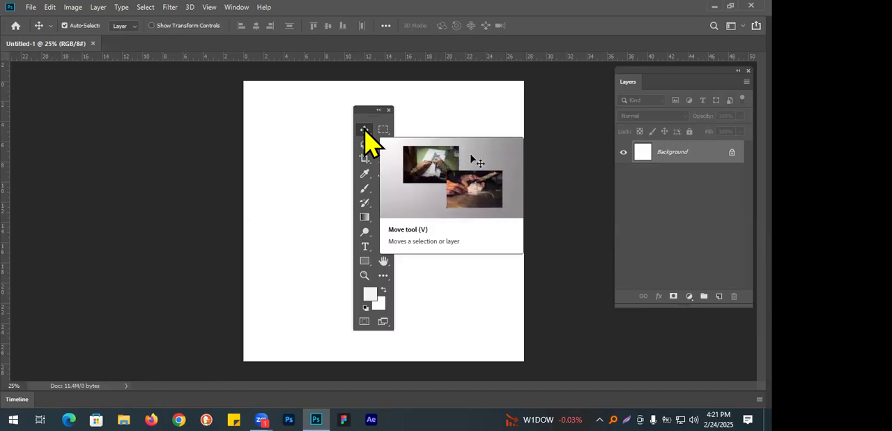
left_click_drag(368, 117, 194, 92)
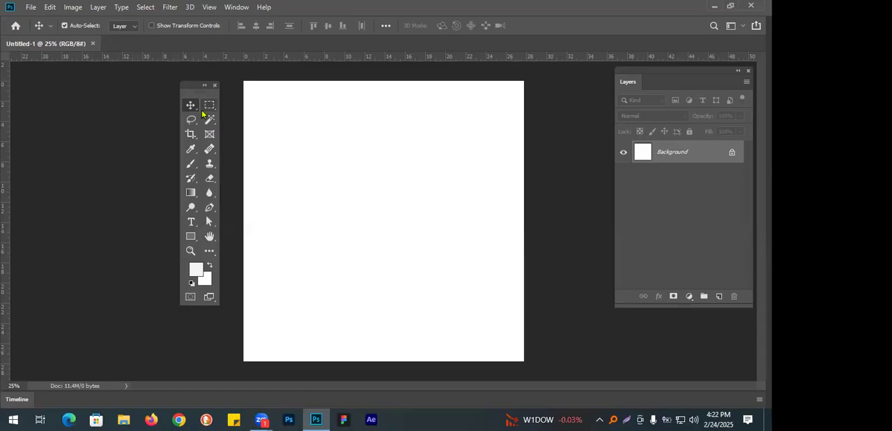
left_click_drag(199, 85, 304, 97)
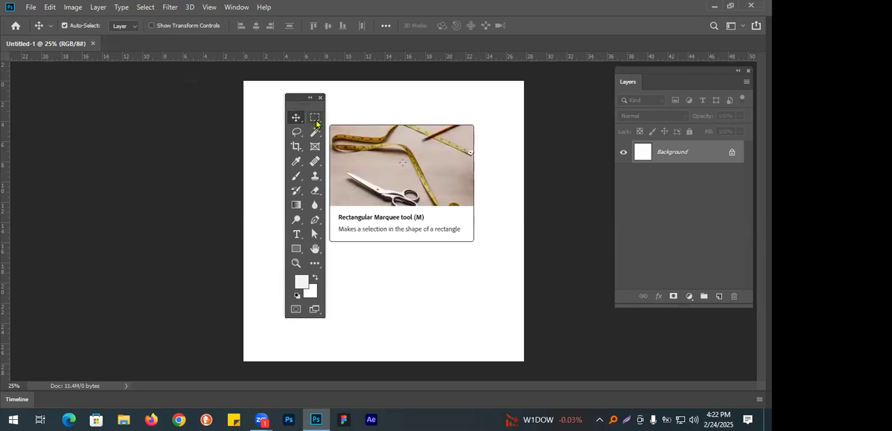
left_click(316, 120)
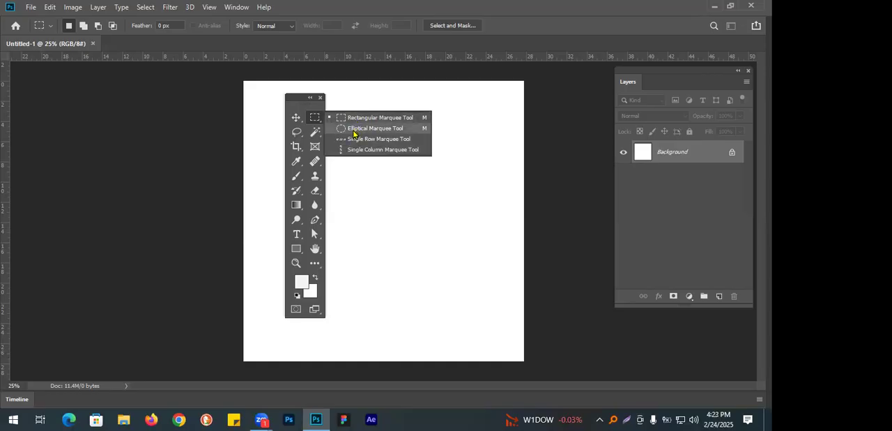
left_click(305, 112)
Place the toolbox in the empty area left of the canvas, activate the Move tool, and put the Layers panel against the canvas's right edge.
left_click_drag(304, 105, 149, 109)
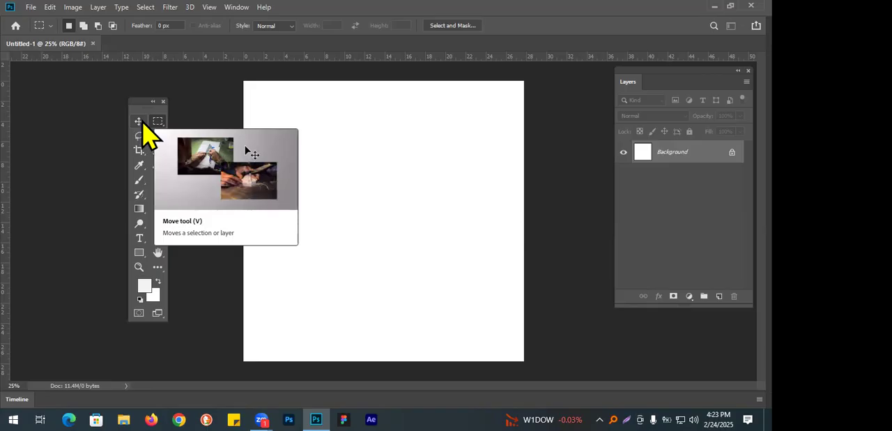
left_click(139, 122)
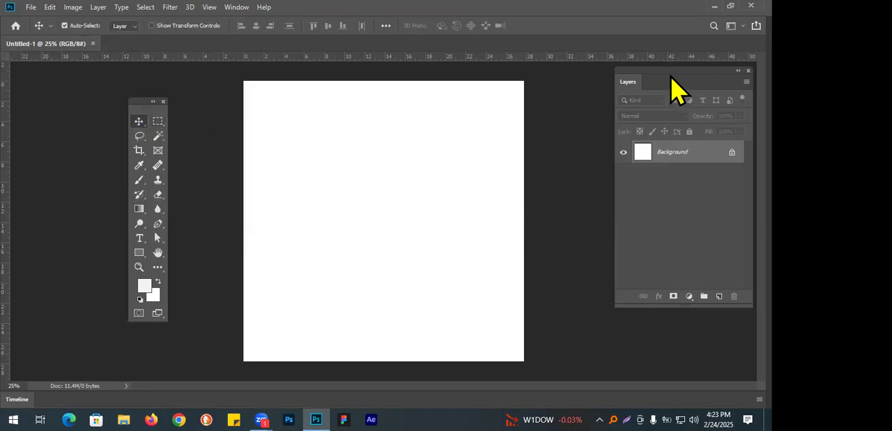
left_click_drag(677, 79, 615, 96)
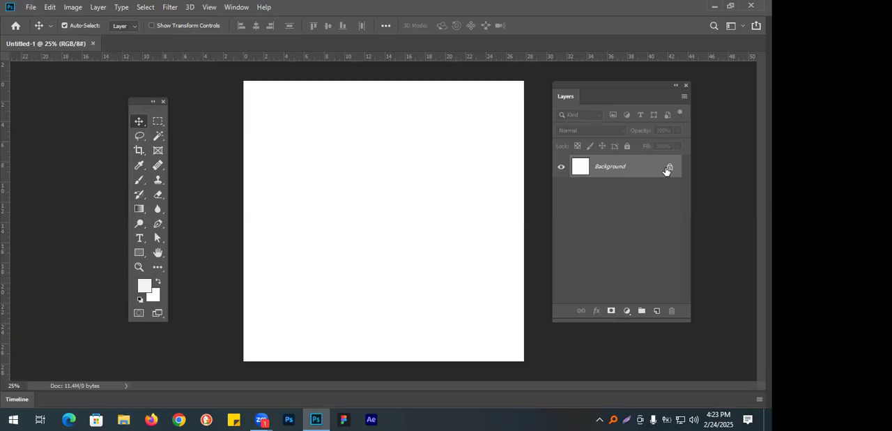
left_click_drag(584, 85, 556, 94)
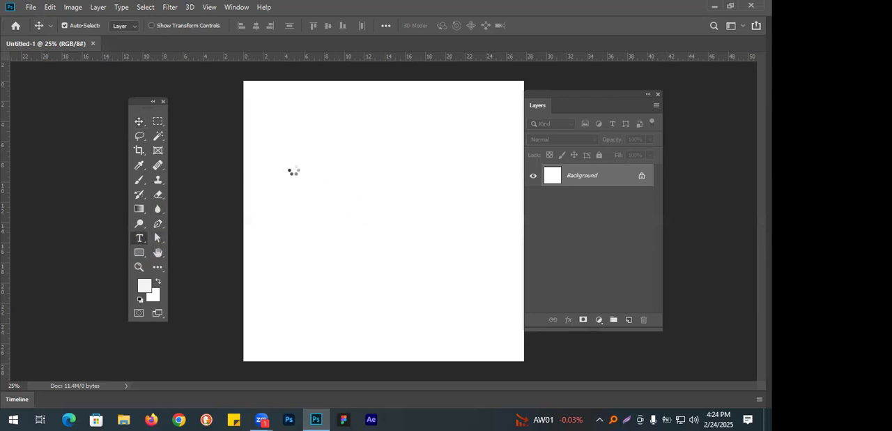
Start a text layer in the upper part of the canvas with size 90 pt and text colour black (000000).
key("t")
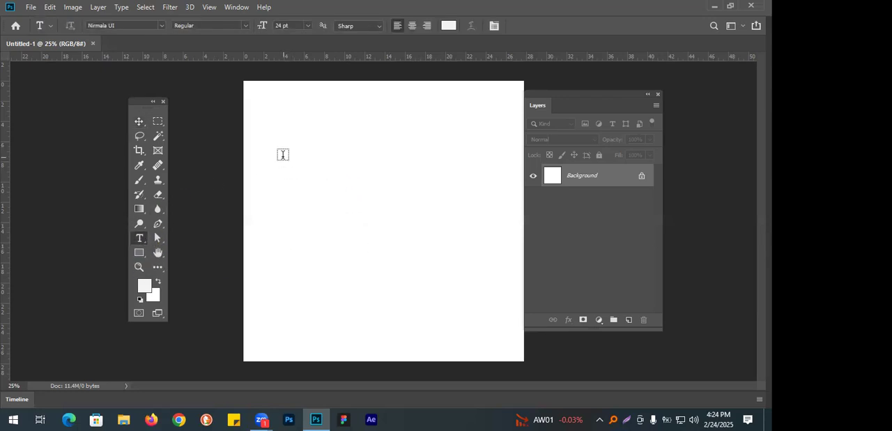
left_click(283, 154)
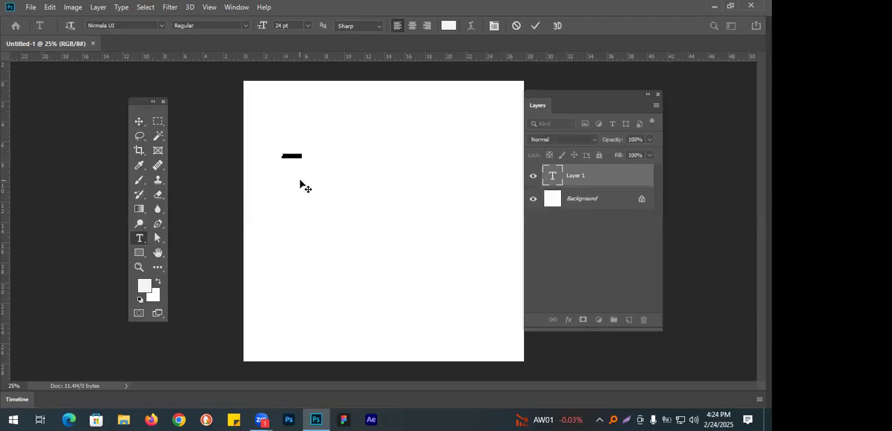
left_click(281, 25)
type("90pt")
key("Return")
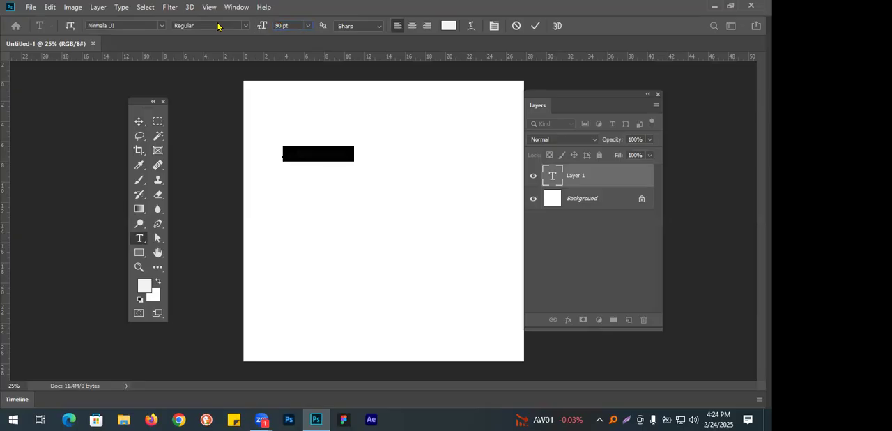
left_click(448, 25)
left_click_drag(139, 301, 17, 369)
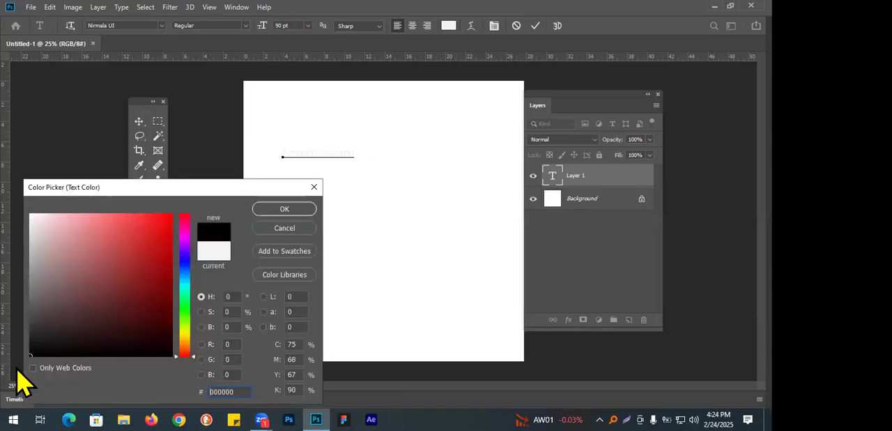
left_click(284, 209)
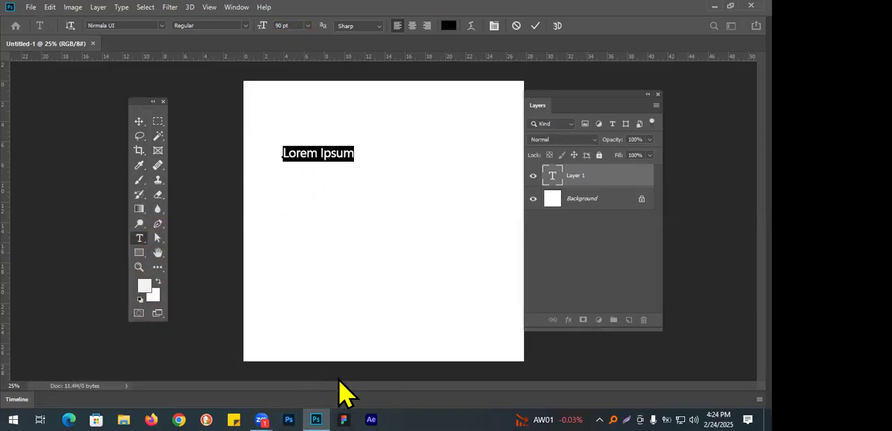
Replace the placeholder text with "ctrl + shift + n + enter" and commit it by switching to the Move tool.
triple_click(320, 154)
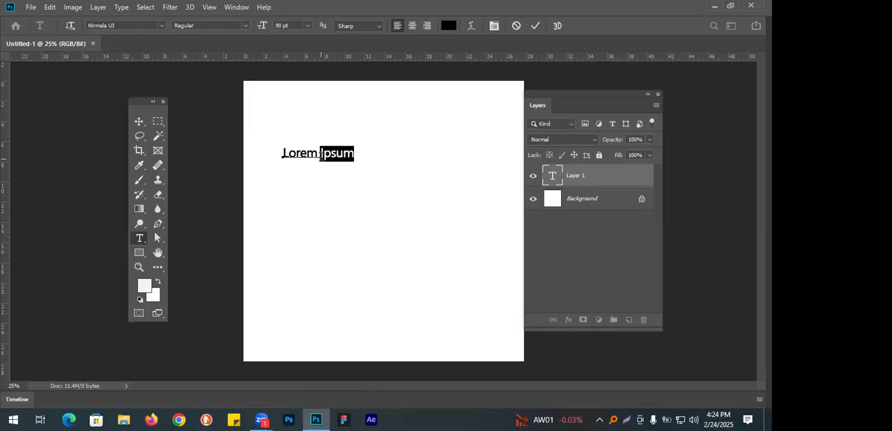
type("ctrl ")
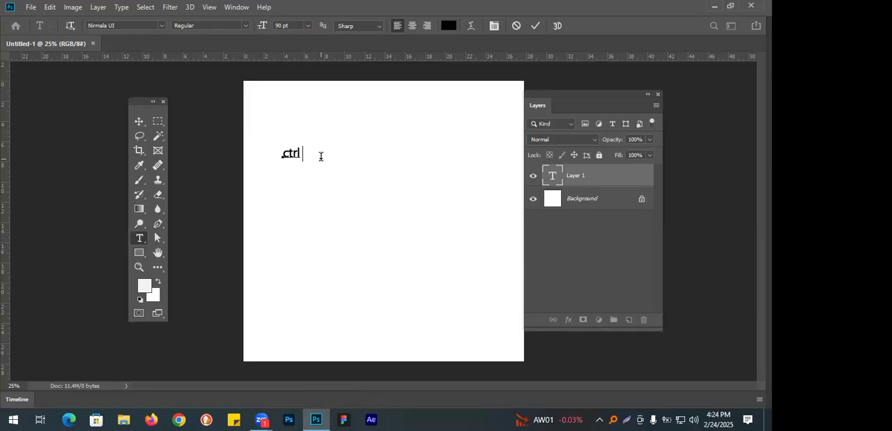
type("+ shift + n ")
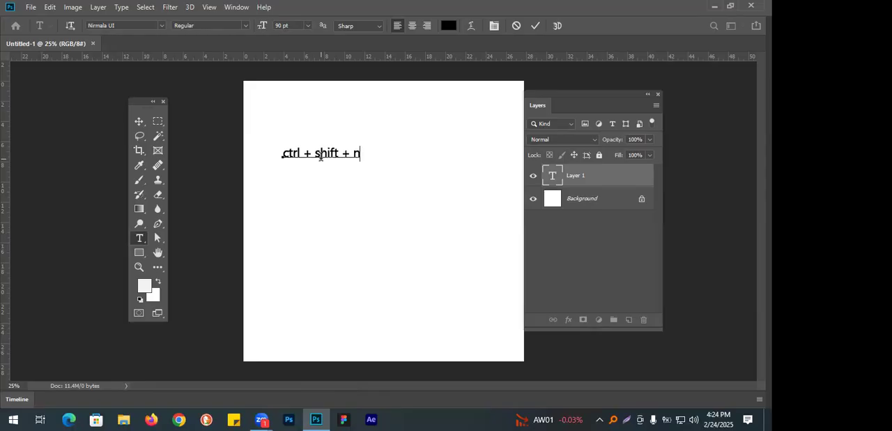
type("+ enter")
left_click(137, 121)
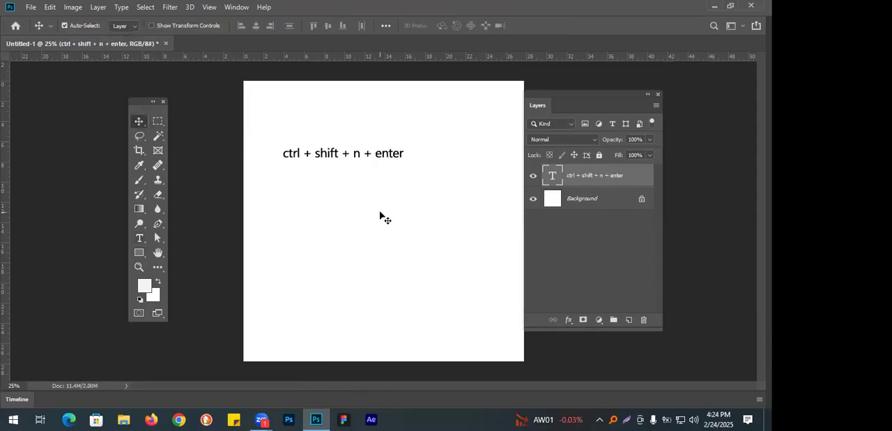
Create a new empty layer with the default name and settings through the New Layer dialog, then delete that layer.
key("ctrl+shift+n")
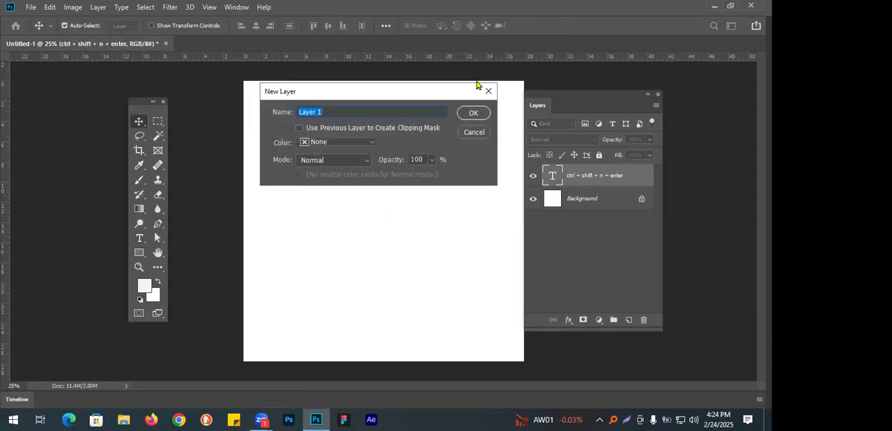
left_click(473, 113)
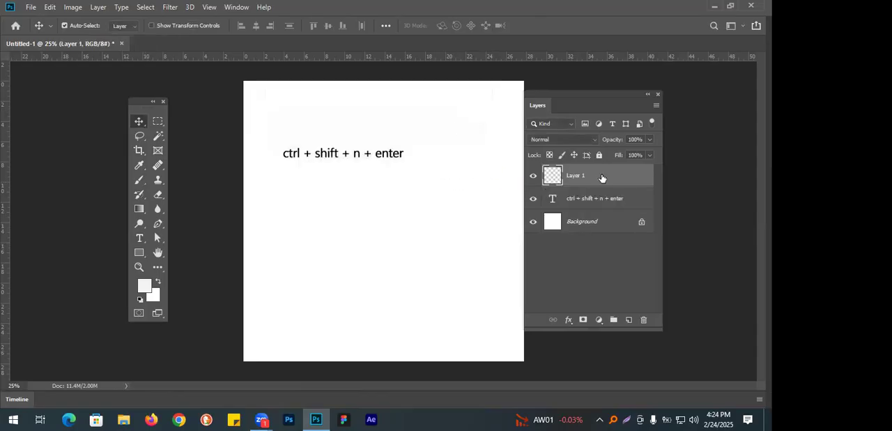
left_click_drag(602, 177, 643, 324)
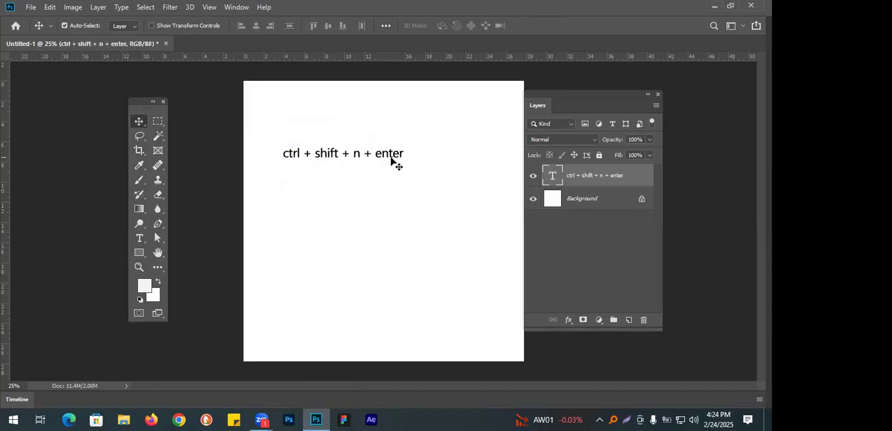
Shift the existing text slightly right and add a second text, "ctrl + shift + alt + n", centred beneath it.
left_click_drag(378, 158, 406, 156)
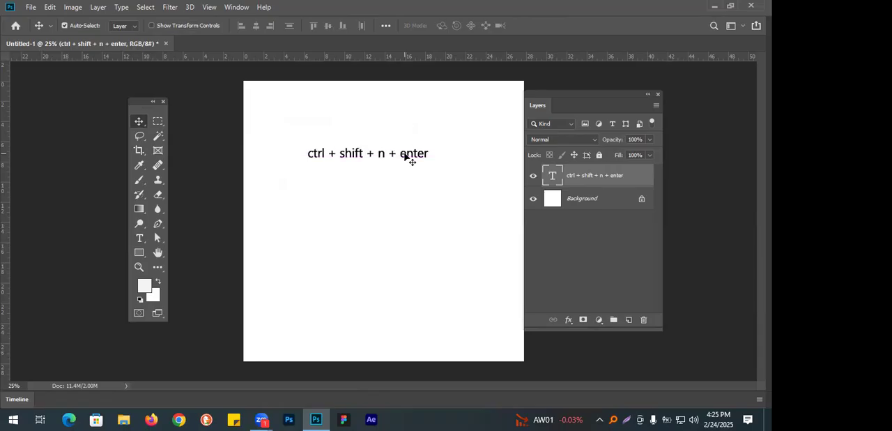
left_click(376, 197)
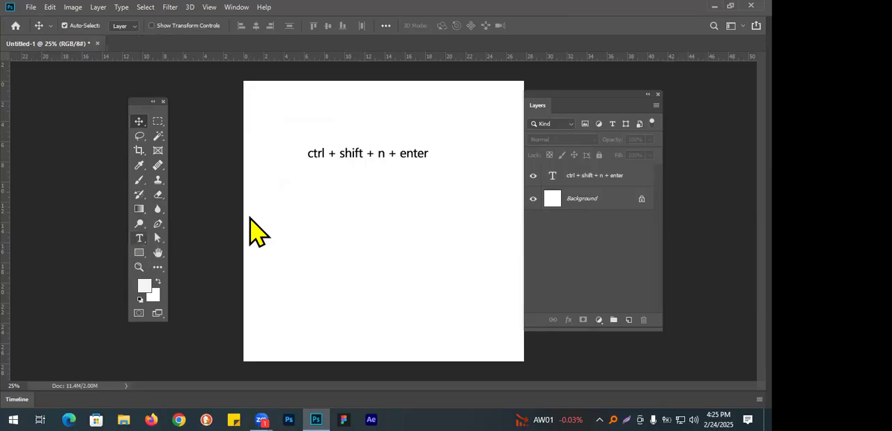
key("t")
left_click(284, 203)
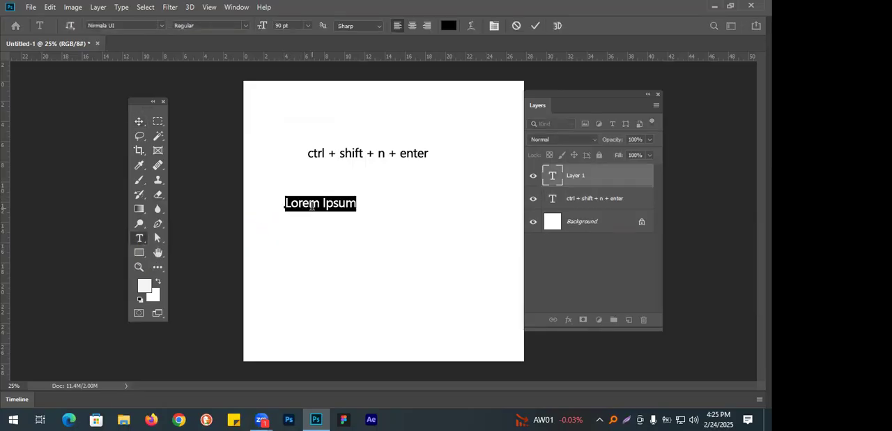
type("ctrl + shift ")
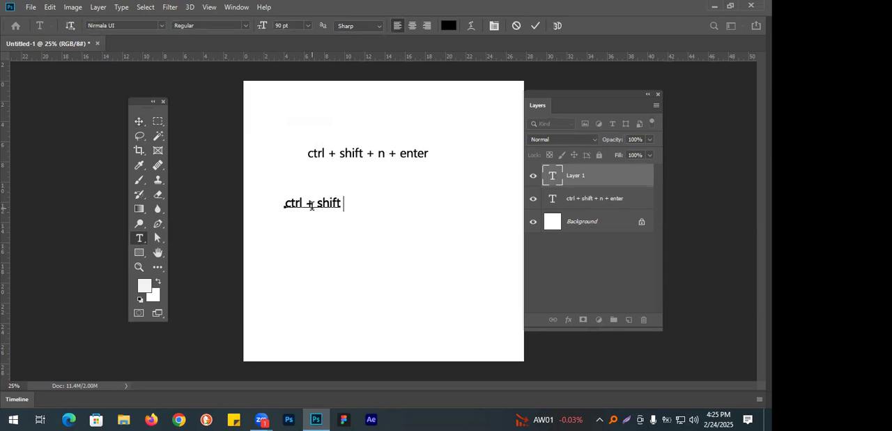
type("+ alt + n")
left_click(138, 122)
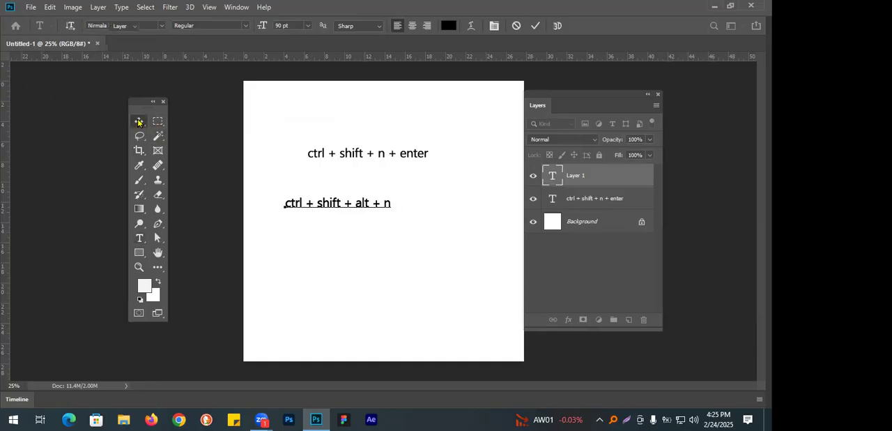
left_click_drag(393, 202, 392, 178)
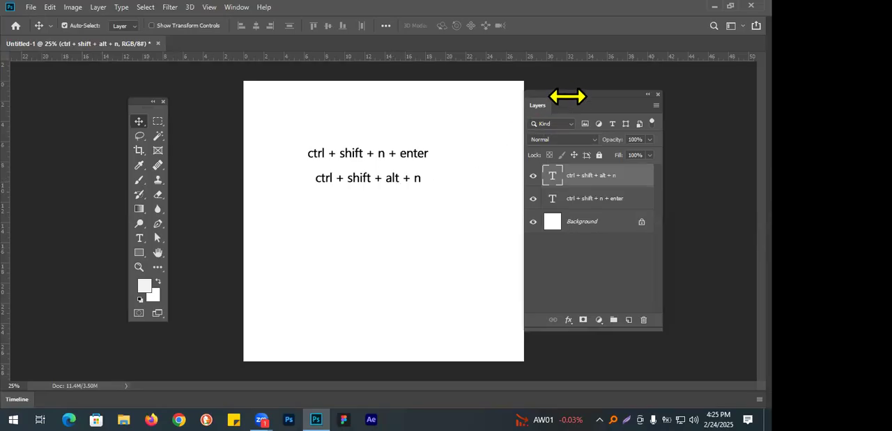
Move the Layers panel slightly upward and delete both shortcut text layers, leaving only the Background layer.
left_click_drag(567, 96, 565, 83)
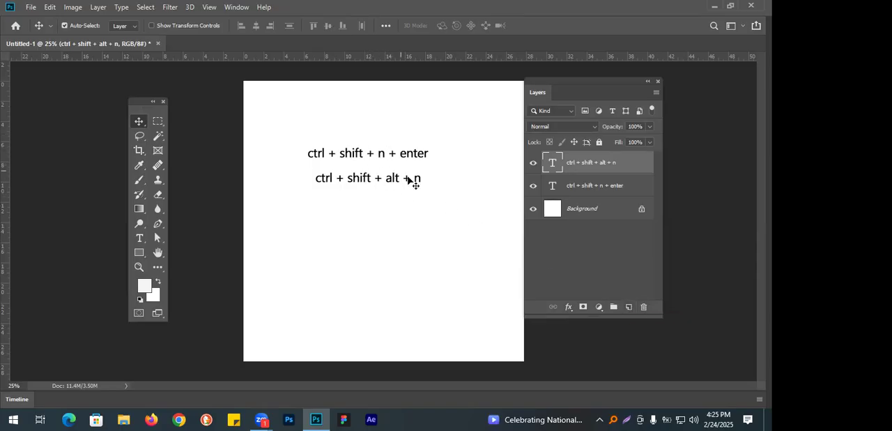
left_click(601, 186, "shift")
left_click(643, 308)
left_click(322, 165)
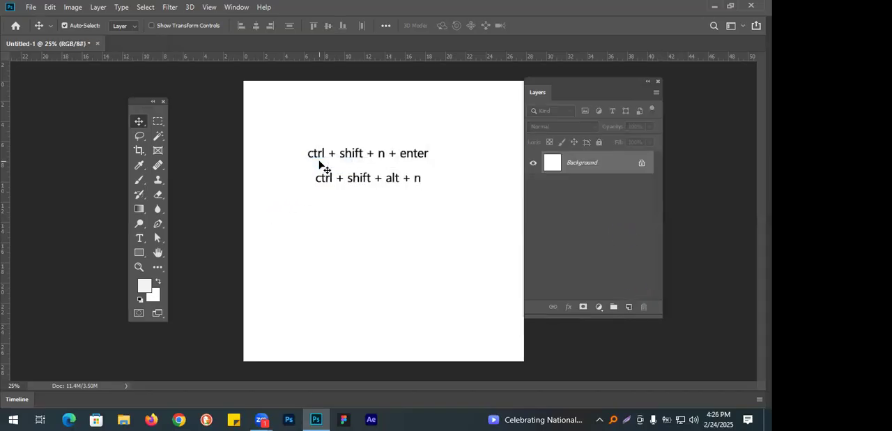
Set the foreground colour to red, ff0000.
left_click(144, 289)
type("ff0000")
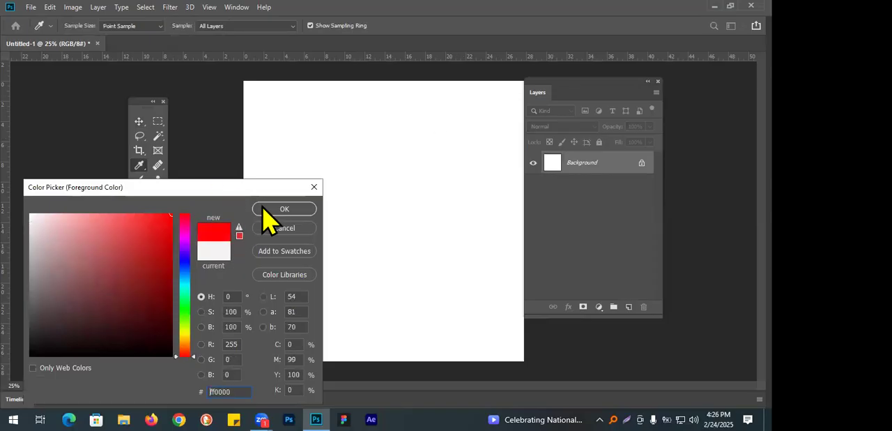
key("Return")
Draw a large, irregular closed freehand selection across the middle of the canvas with the Lasso tool.
left_click(139, 136)
mouse_move(319, 227)
left_mouse_down()
mouse_move(433, 122)
mouse_move(482, 205)
mouse_move(302, 313)
mouse_move(329, 235)
left_mouse_up()
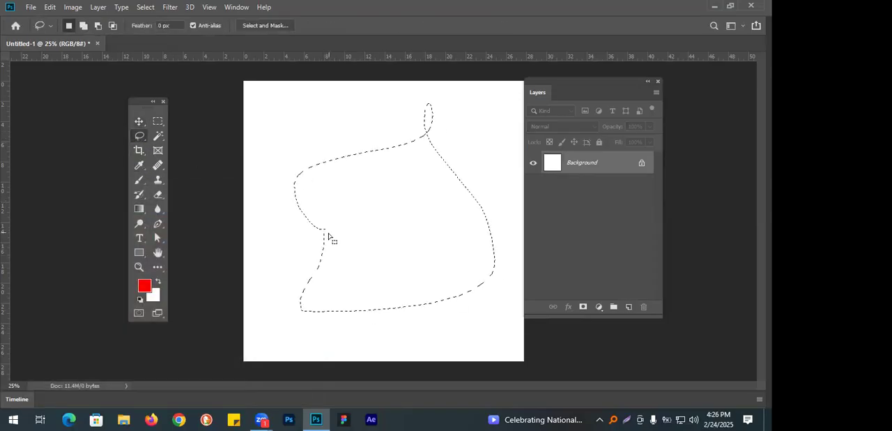
Fill the freehand selection with the red foreground colour, deselect it, and try to move the shape with the Move tool.
key("alt+BackSpace")
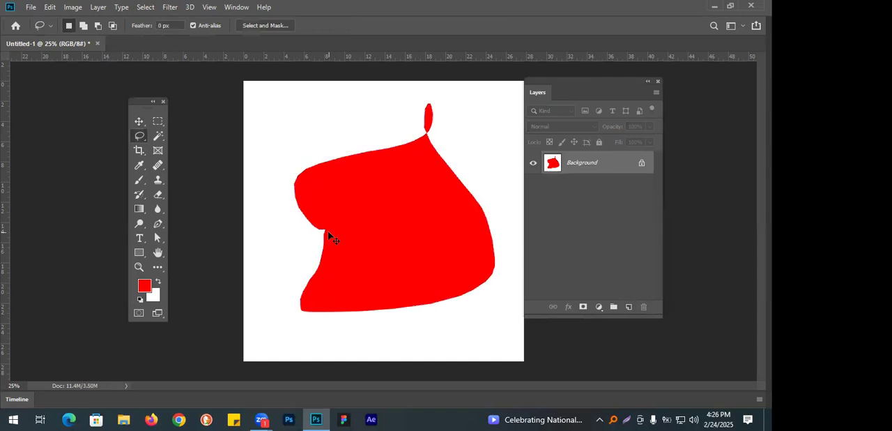
left_click(139, 123)
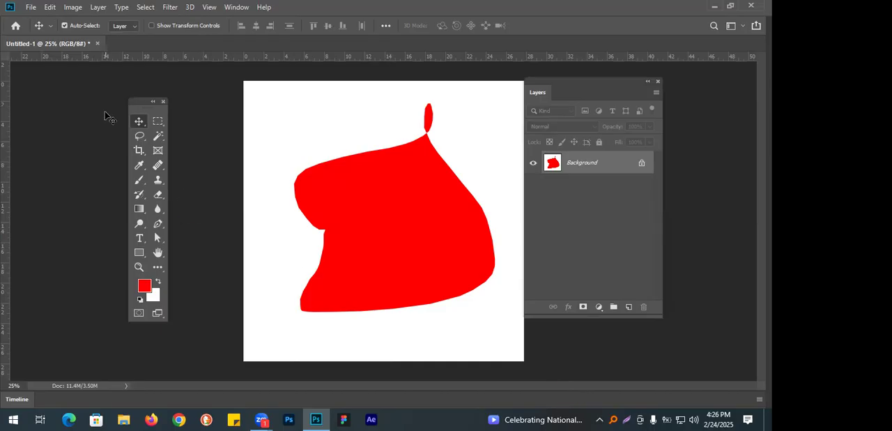
right_click(141, 123)
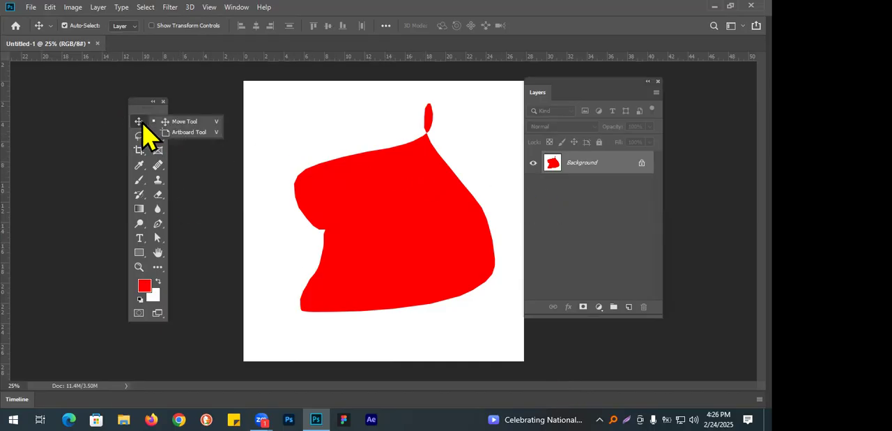
left_click(187, 122)
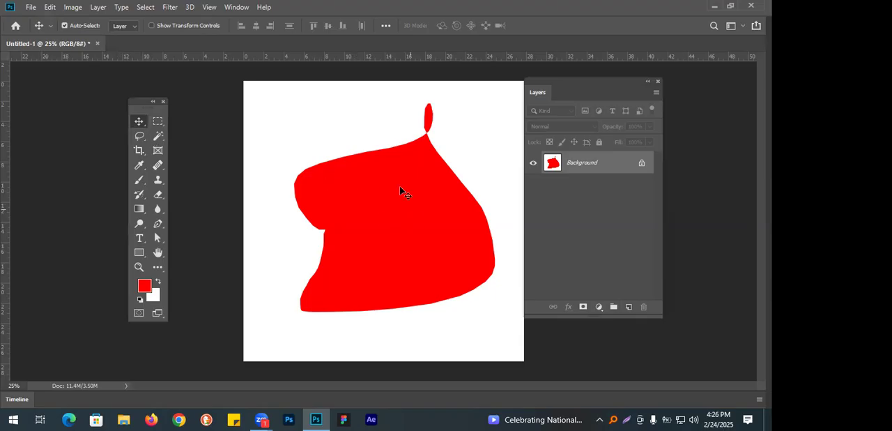
left_click_drag(383, 190, 526, 345)
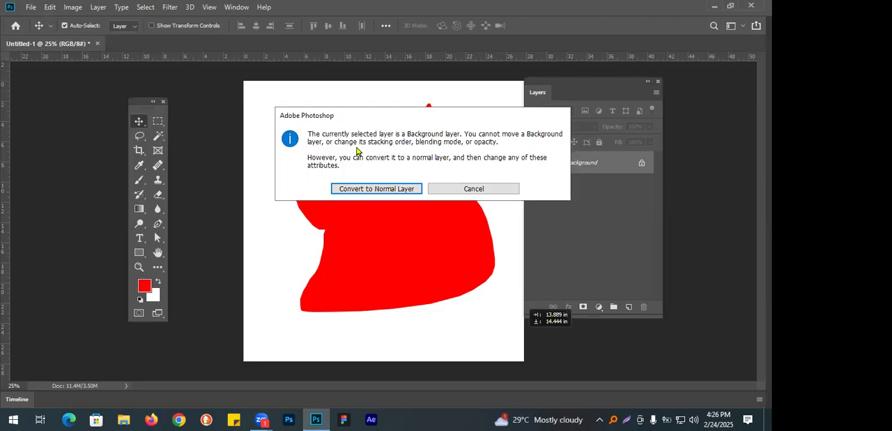
left_click(477, 188)
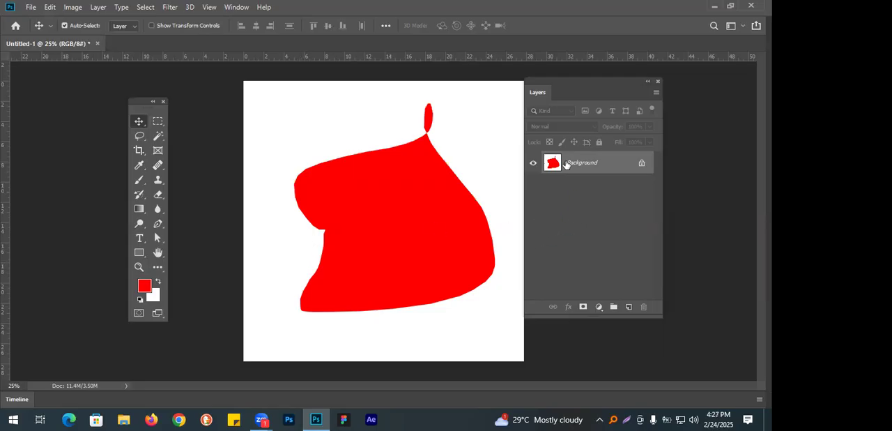
Unlock the Background layer and move the Layers panel clear of the canvas edge.
left_click(643, 164)
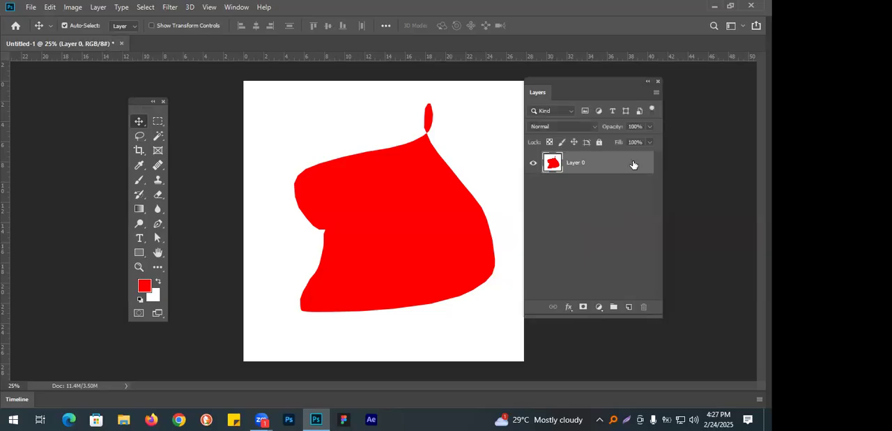
left_click_drag(594, 80, 622, 81)
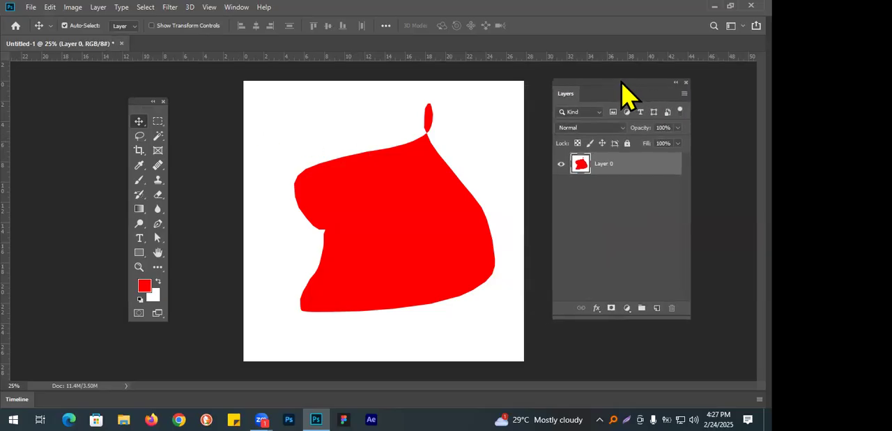
Move the unlocked layer diagonally down off the canvas edge and back with the Move tool.
left_click_drag(406, 210, 448, 275)
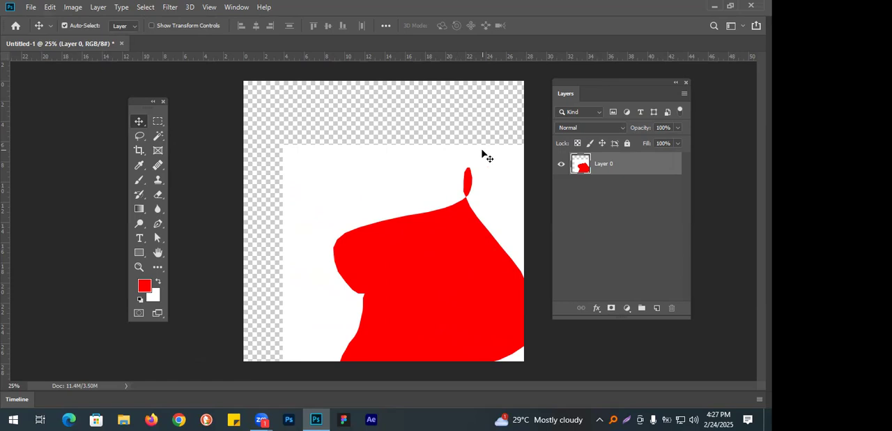
left_click_drag(447, 252, 472, 316)
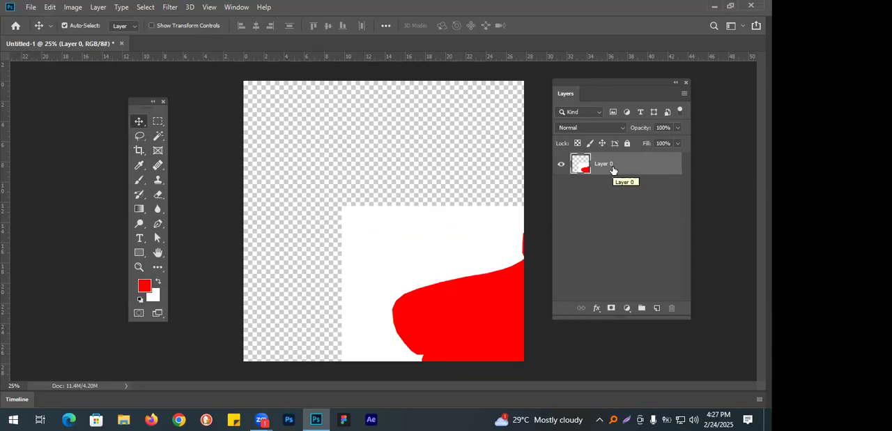
left_click_drag(384, 265, 291, 174)
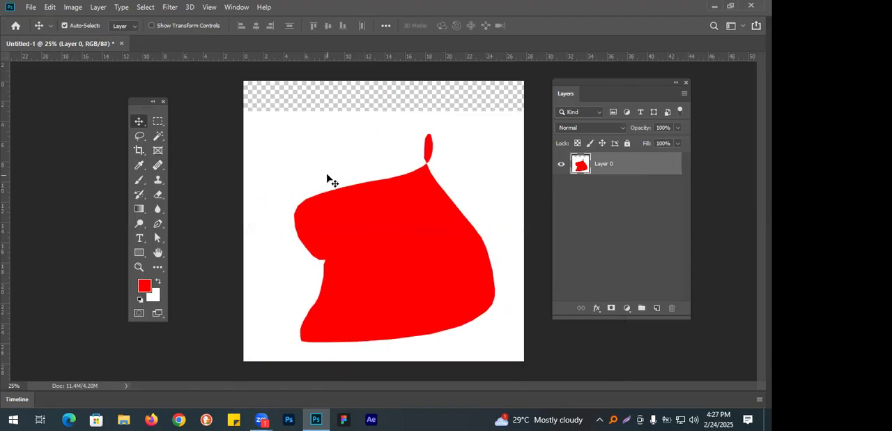
Undo the layer moves, the unlocking of the Background layer and the red fill.
key("ctrl+z")
key("ctrl+z")
key("ctrl+z")
key("ctrl+z")
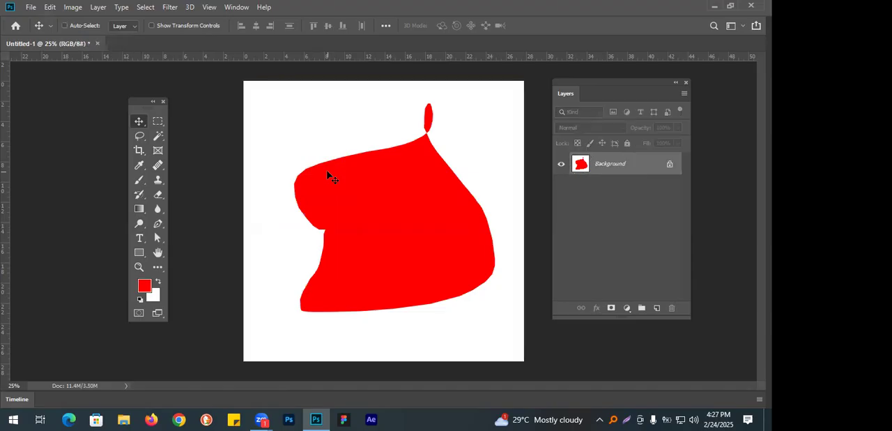
key("ctrl+z")
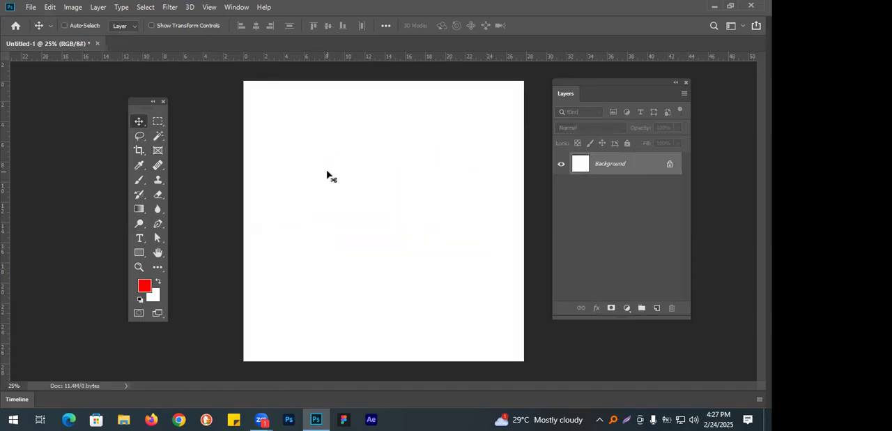
Add a new layer, lasso a large wavy area across the lower canvas, fill it with red and deselect.
left_click(657, 309)
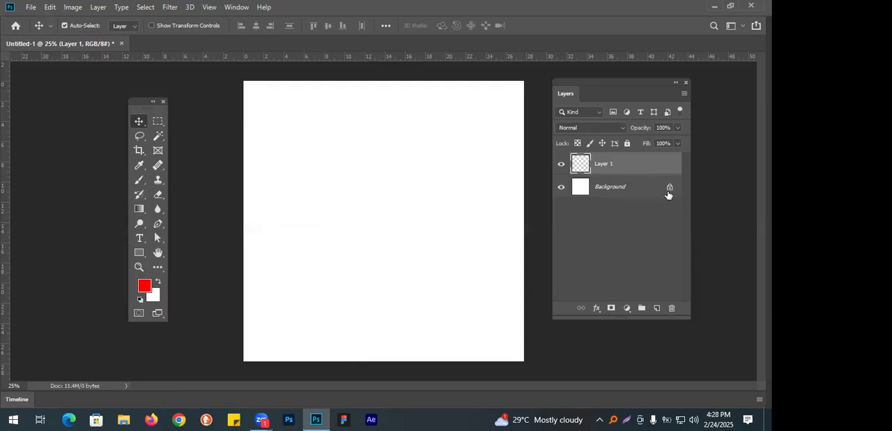
left_click(140, 136)
mouse_move(274, 258)
left_mouse_down()
mouse_move(472, 191)
mouse_move(514, 364)
mouse_move(241, 317)
mouse_move(262, 201)
left_mouse_up()
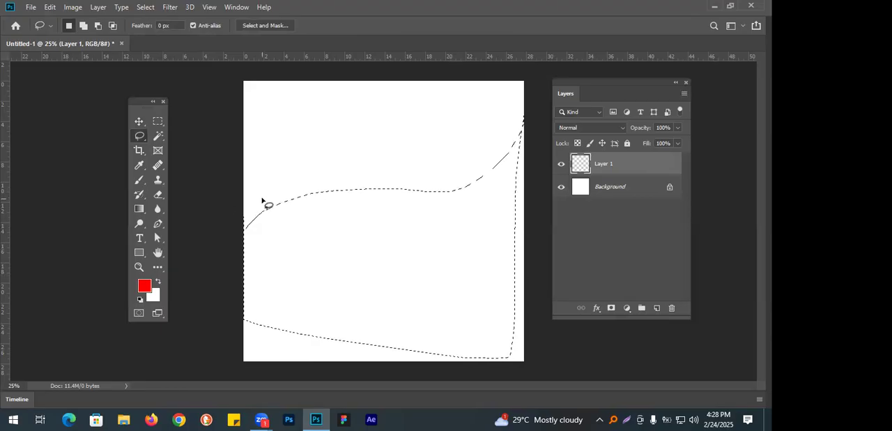
key("alt+BackSpace")
key("ctrl+d")
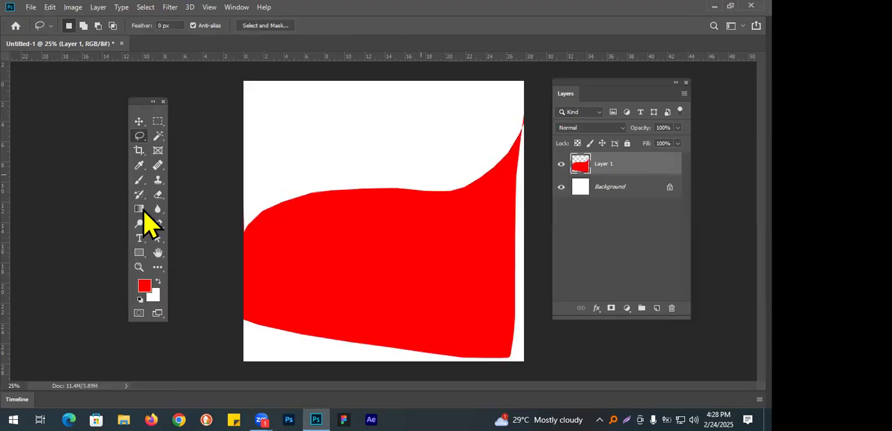
Move the red shape down to the canvas's lower edge with the Move tool, and shift the Tools panel farther from the canvas.
left_click(140, 123)
left_click_drag(493, 261, 333, 346)
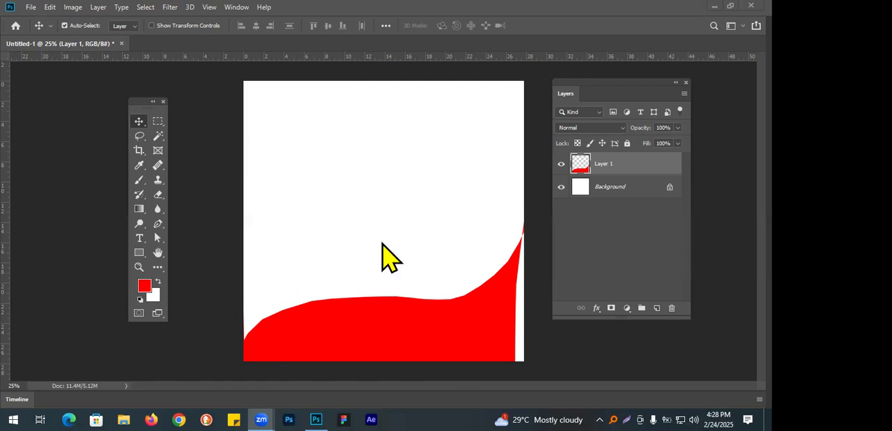
left_click_drag(367, 337, 376, 332)
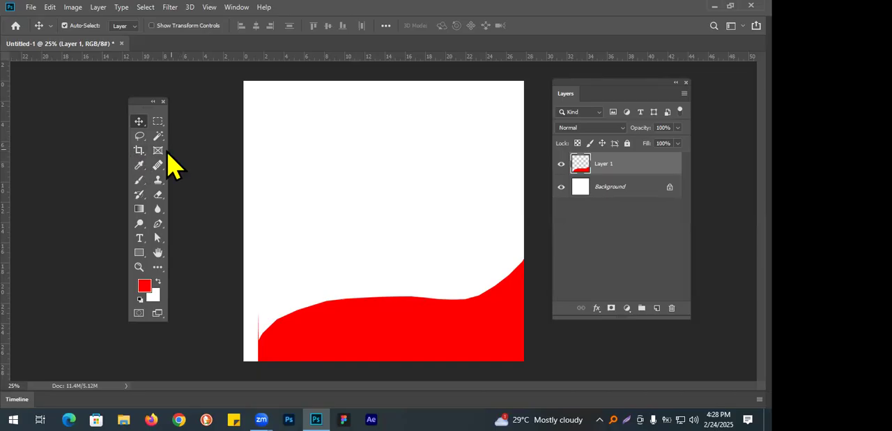
left_click_drag(143, 105, 61, 93)
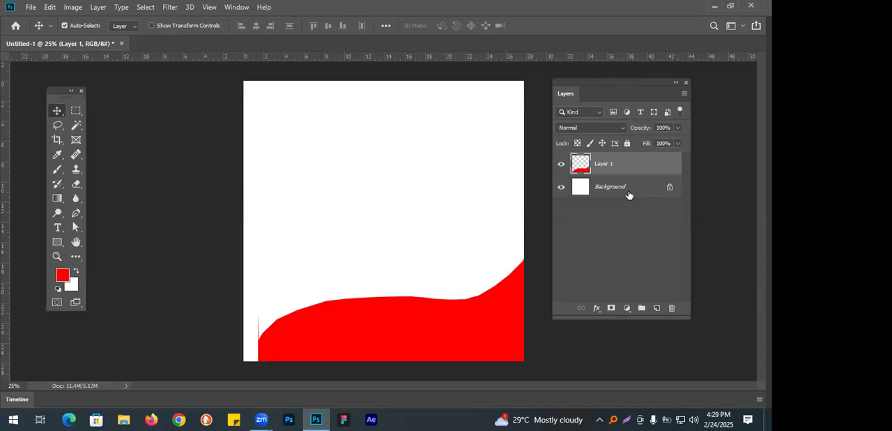
left_click_drag(372, 334, 373, 377)
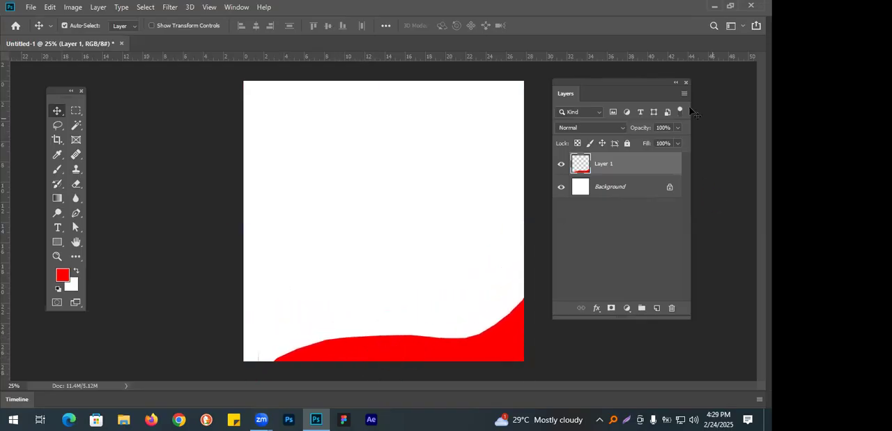
Delete the layer holding the red shape and add a new blank layer above the Background.
left_click(672, 309)
left_click(331, 164)
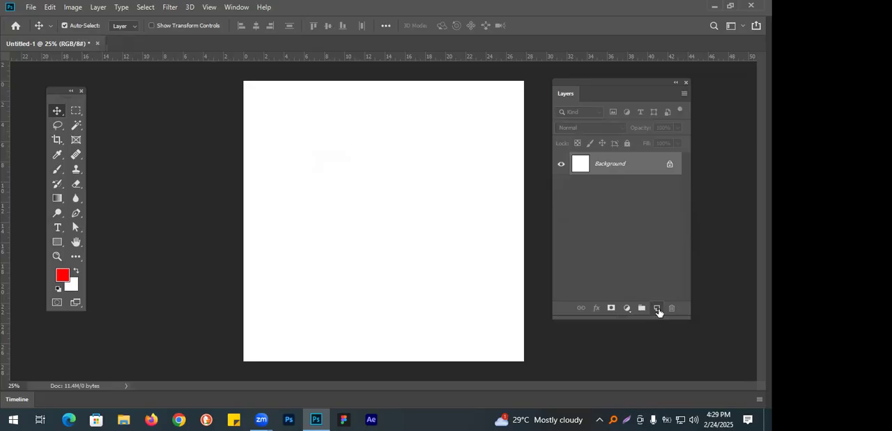
left_click(656, 308)
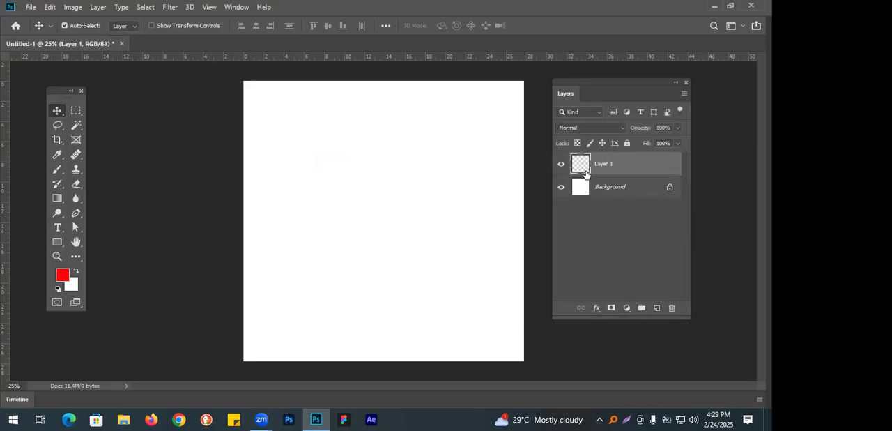
Select a wide rectangle across the upper part of the canvas with the Rectangular Marquee tool.
left_click_drag(76, 113, 134, 112)
left_click(134, 112)
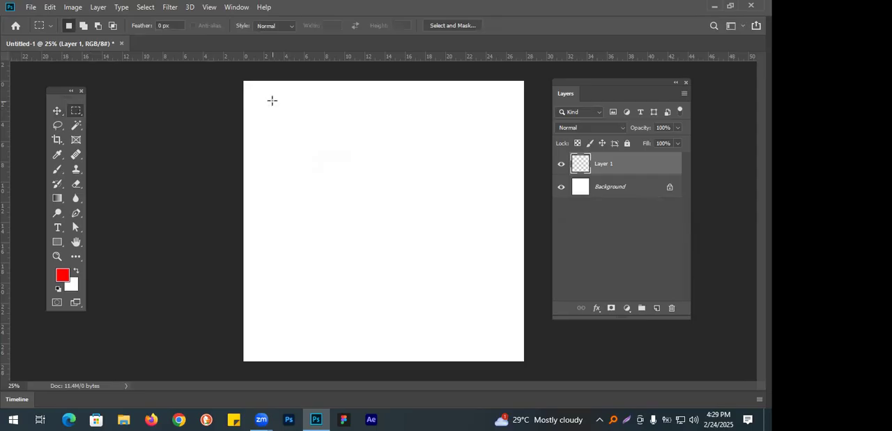
left_click_drag(262, 90, 511, 173)
Move the Tools panel close beside the canvas and clear the rectangular selection.
left_click_drag(61, 97, 285, 95)
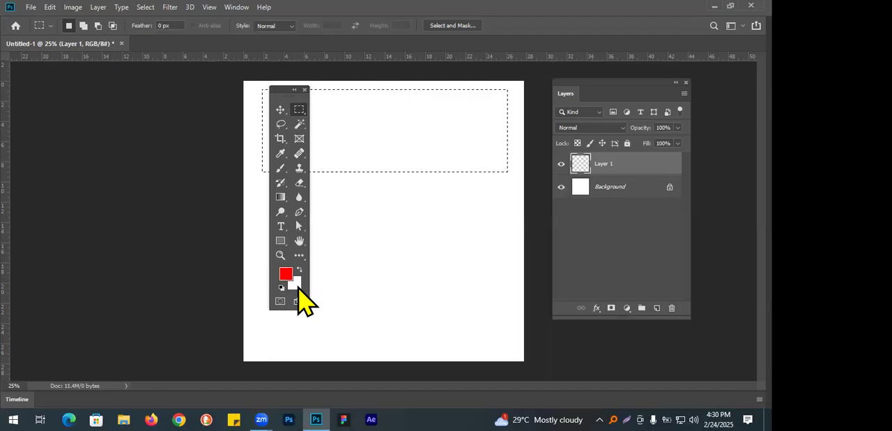
left_click_drag(285, 92, 177, 93)
left_click(384, 137)
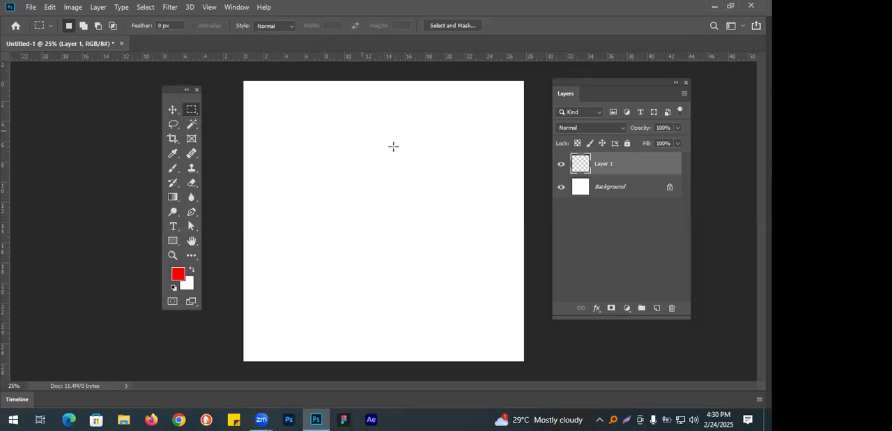
Draw a new wide rectangular selection across the upper canvas, fill it with red, and delete the fill while keeping the selection.
left_click_drag(256, 89, 510, 176)
key("alt+BackSpace")
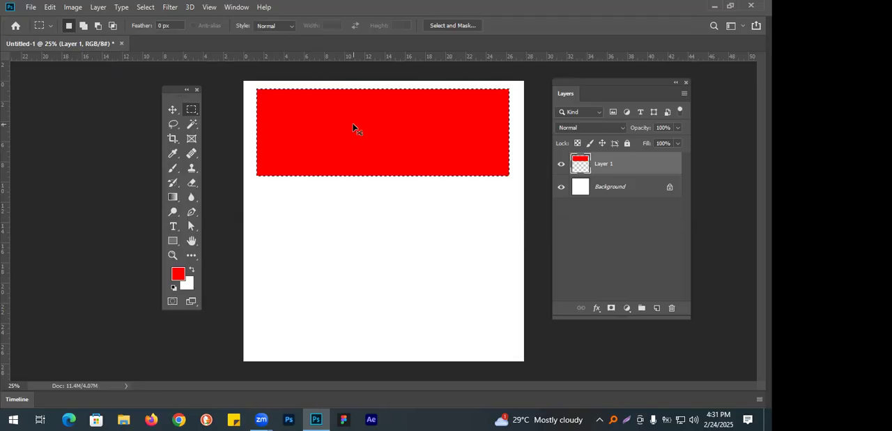
key("Delete")
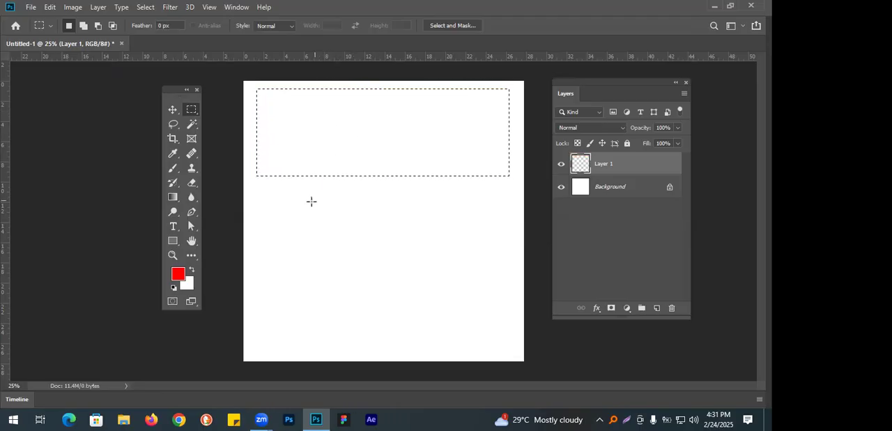
Set the foreground colour to bright cyan, fill the rectangular selection on Layer 1 with it, and deselect.
left_click(178, 276)
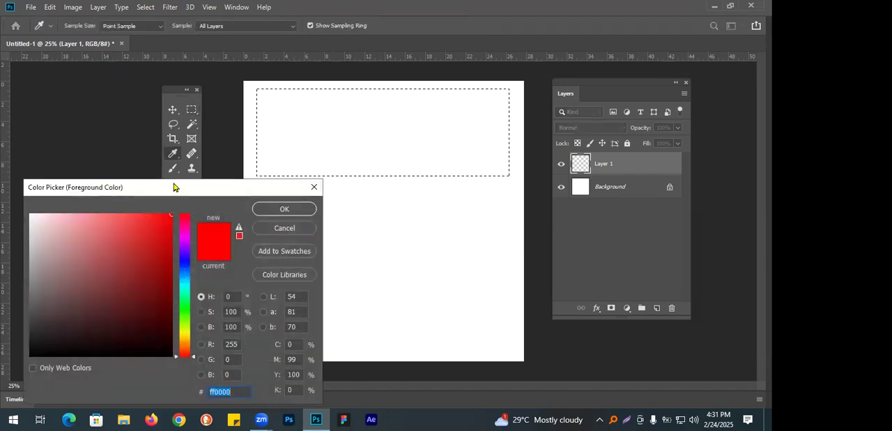
left_click_drag(174, 187, 499, 122)
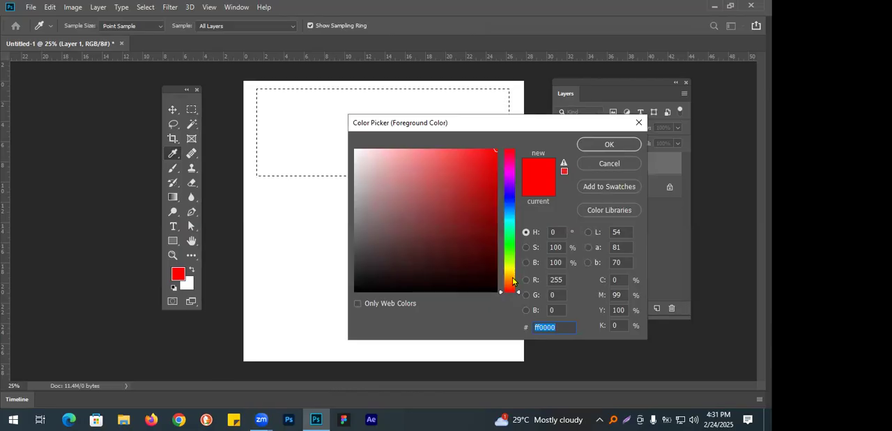
left_click(510, 242)
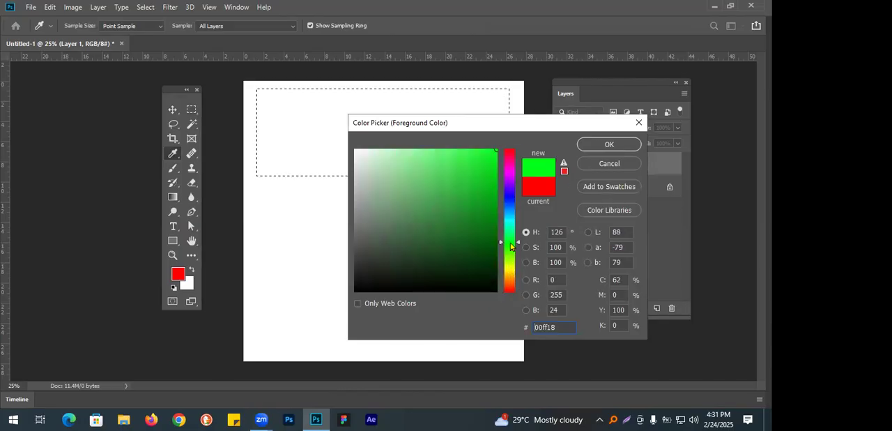
left_click_drag(509, 234, 507, 219)
mouse_move(486, 177)
left_mouse_down()
mouse_move(491, 152)
mouse_move(476, 168)
mouse_move(494, 146)
left_mouse_up()
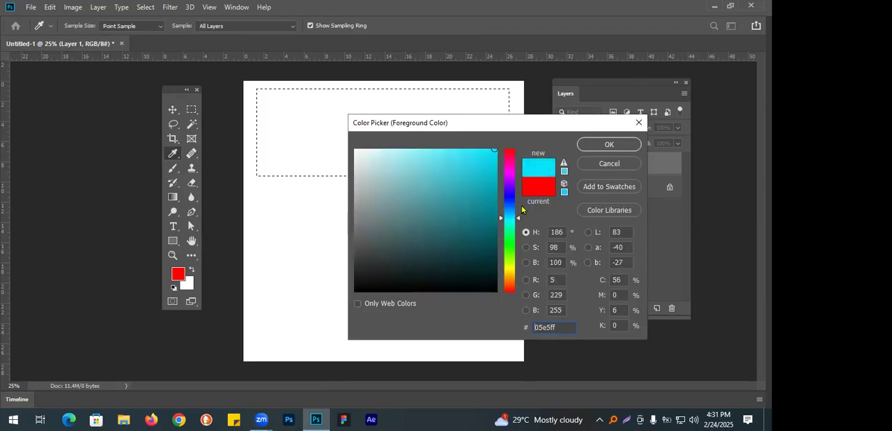
left_click_drag(492, 170, 494, 151)
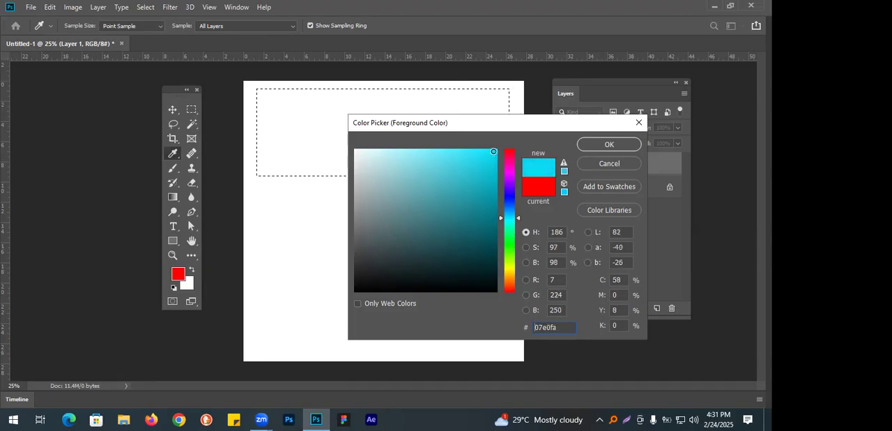
left_click(594, 145)
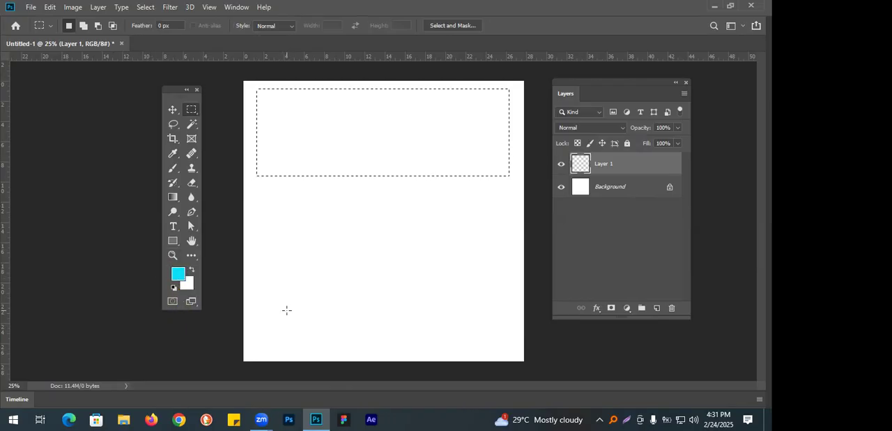
key("alt+BackSpace")
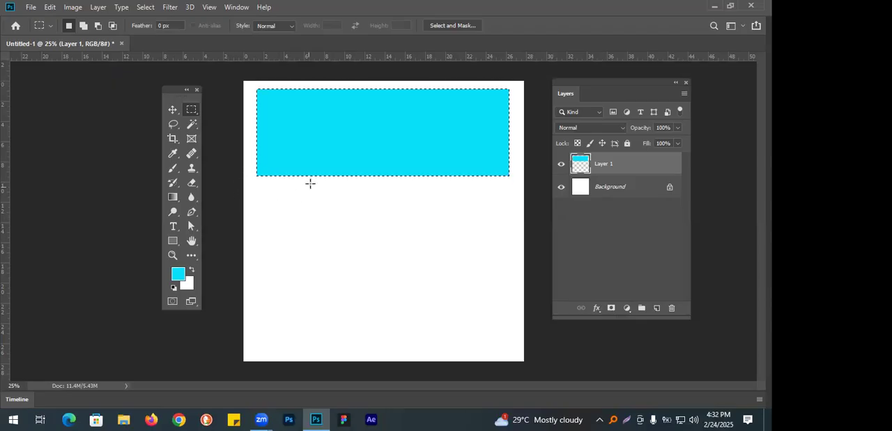
left_click(384, 190)
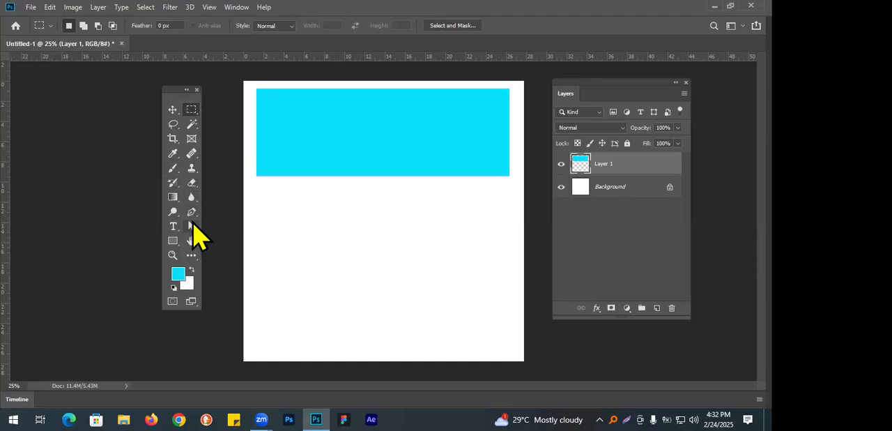
Add the text "ctrl + d" to the canvas, move it just below the cyan rectangle, and deselect its layer.
left_click(173, 227)
left_click(418, 253)
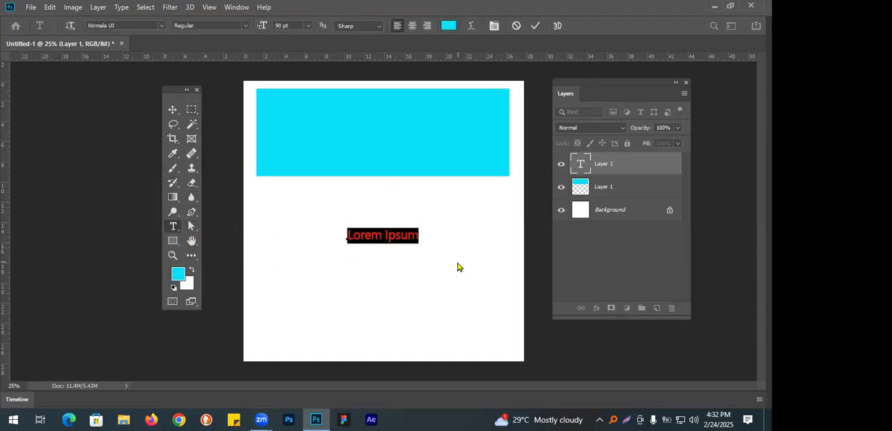
type("a")
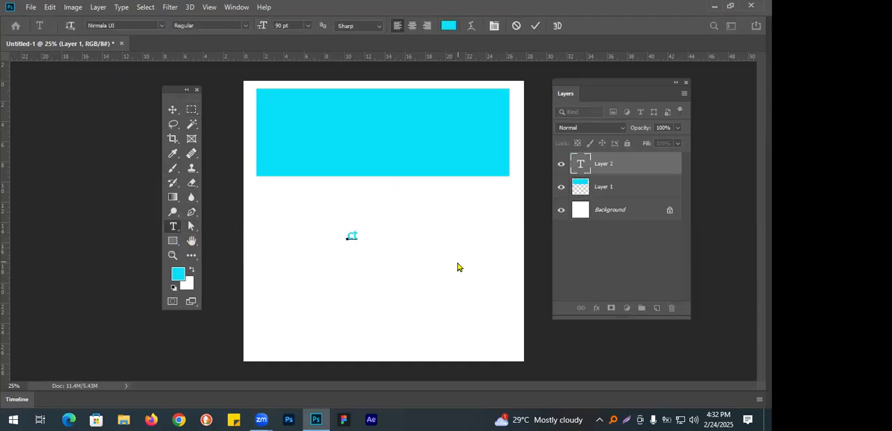
type("trl + d")
left_click(173, 111)
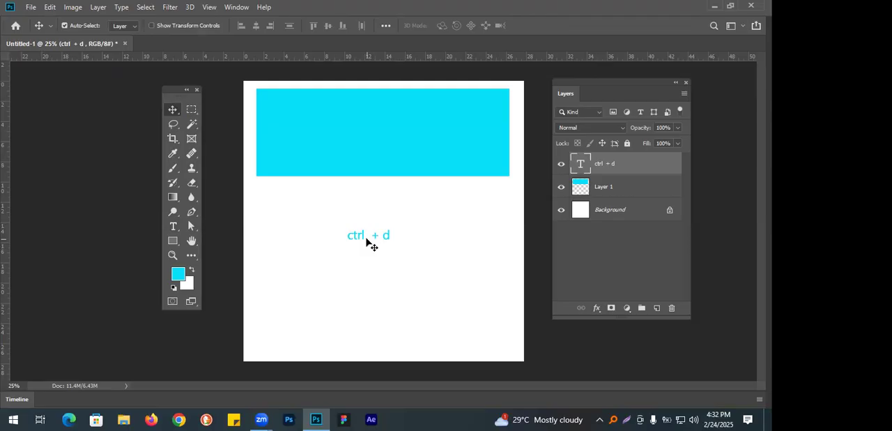
left_click_drag(387, 240, 394, 189)
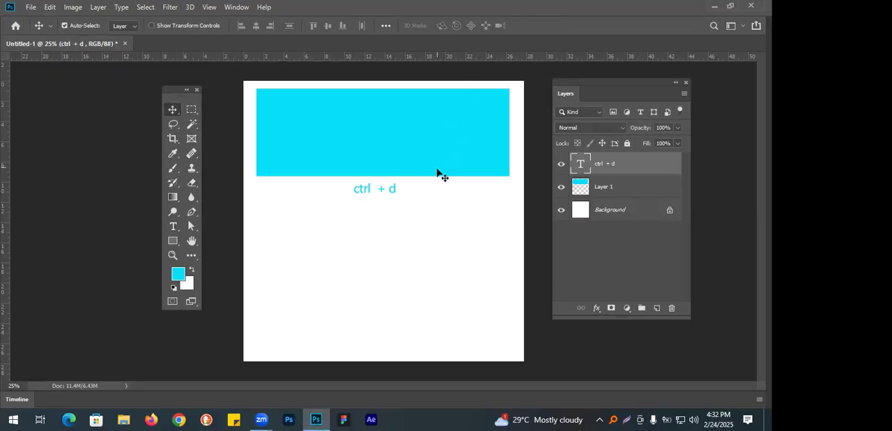
left_click(372, 365)
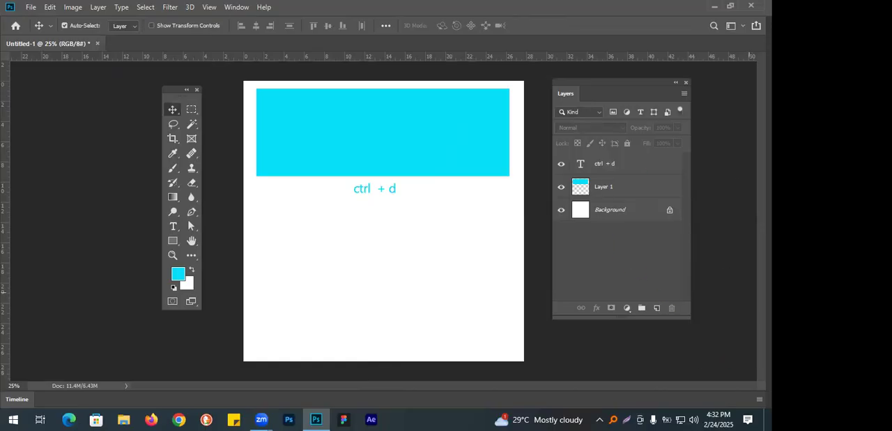
Create a new layer on top of the stack and draw a wide rectangular selection across the lower half of the canvas.
left_click(656, 308)
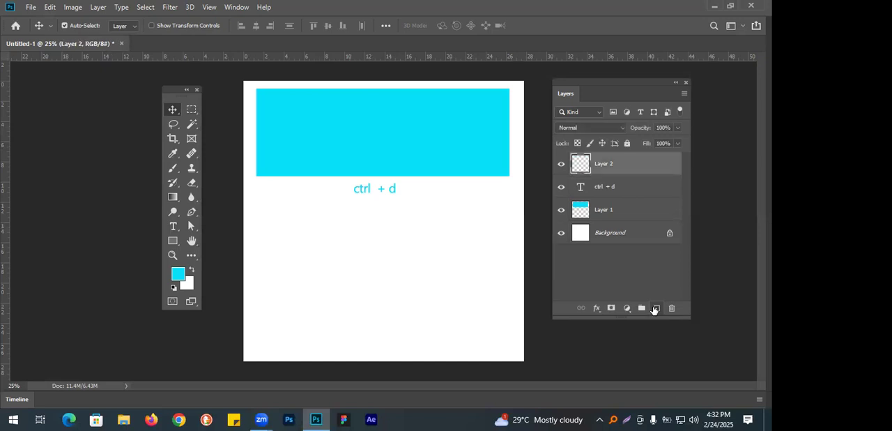
left_click(191, 110)
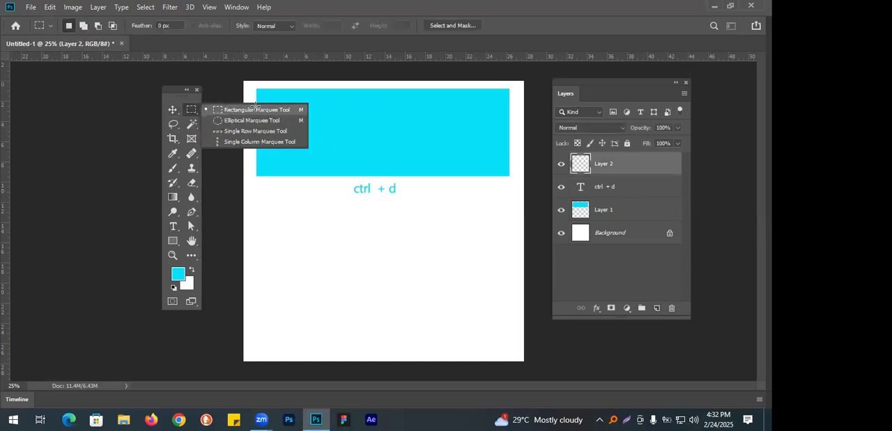
left_click(254, 109)
left_click_drag(266, 224, 502, 310)
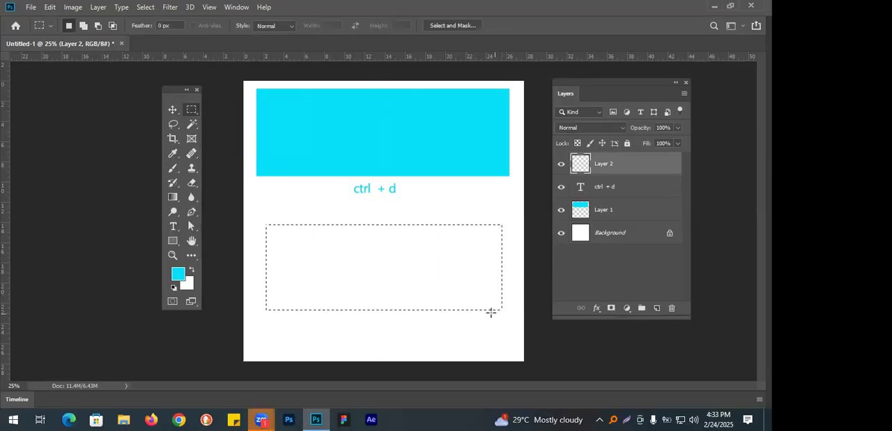
Set the background colour to bright magenta (ff0af1) and return to the Rectangular Marquee tool.
left_click(189, 284)
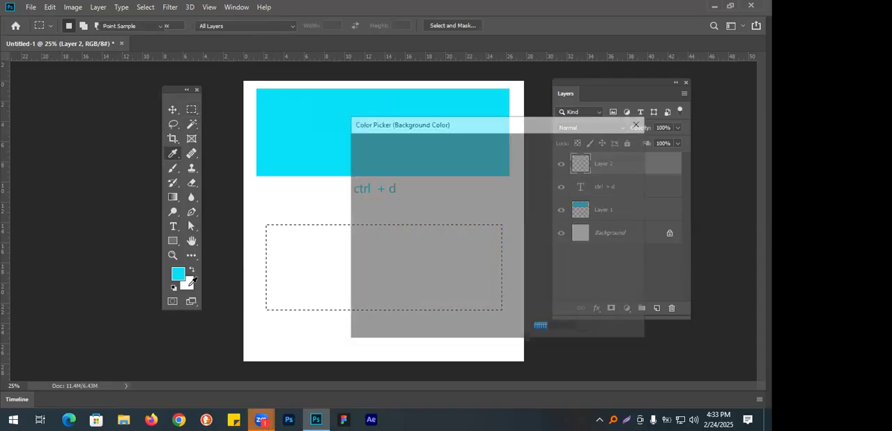
left_click_drag(506, 263, 509, 170)
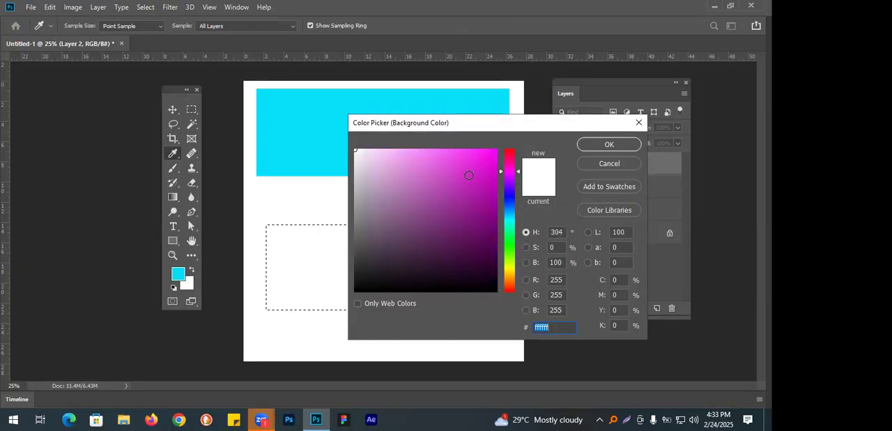
left_click_drag(469, 175, 491, 149)
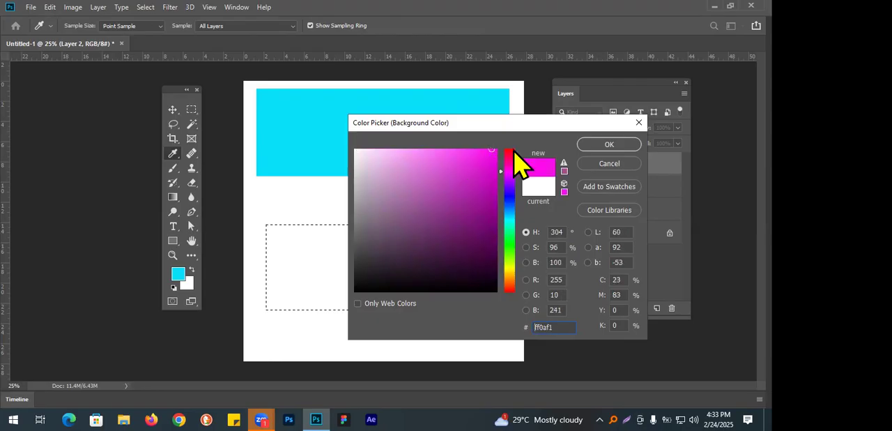
left_click(603, 145)
key("m")
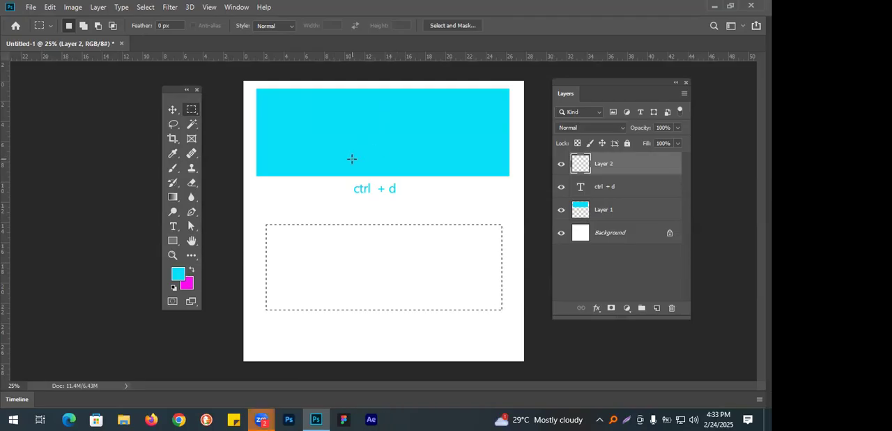
left_click(173, 111)
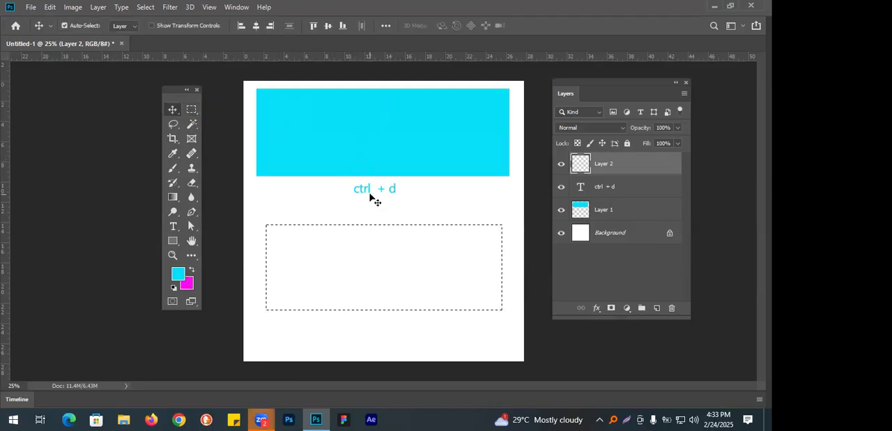
left_click(642, 192)
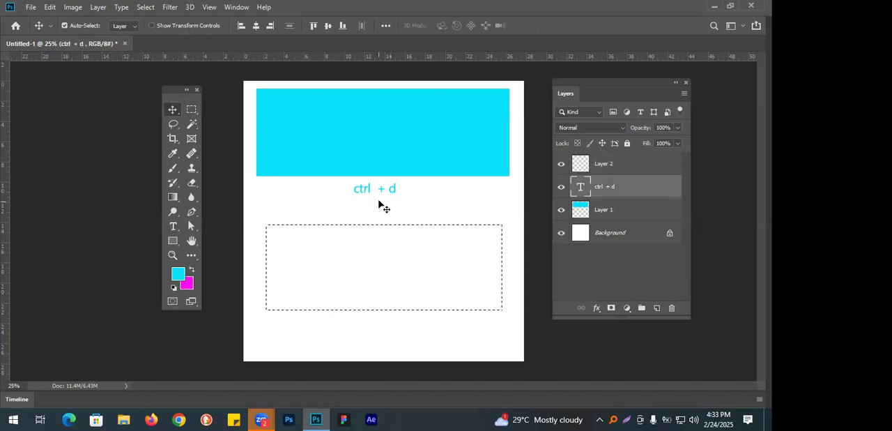
left_click_drag(397, 189, 342, 184)
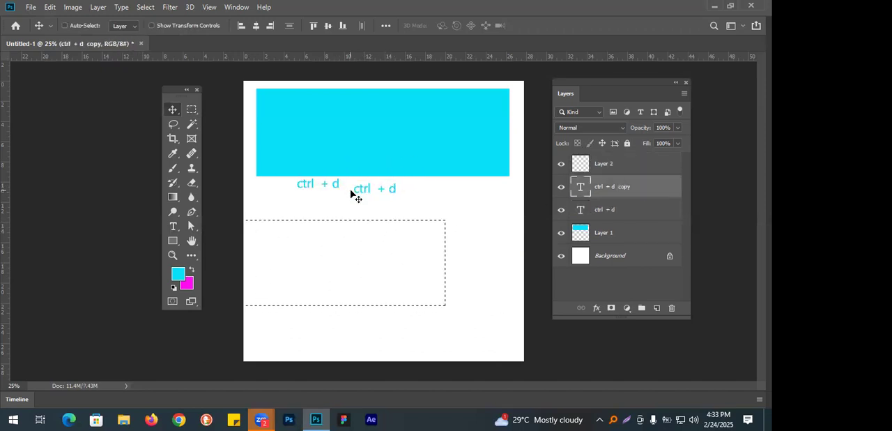
key("ctrl+z")
Clear the rectangular selection and duplicate the "ctrl + d" text, placing the copy to the left of the original.
key("ctrl+d")
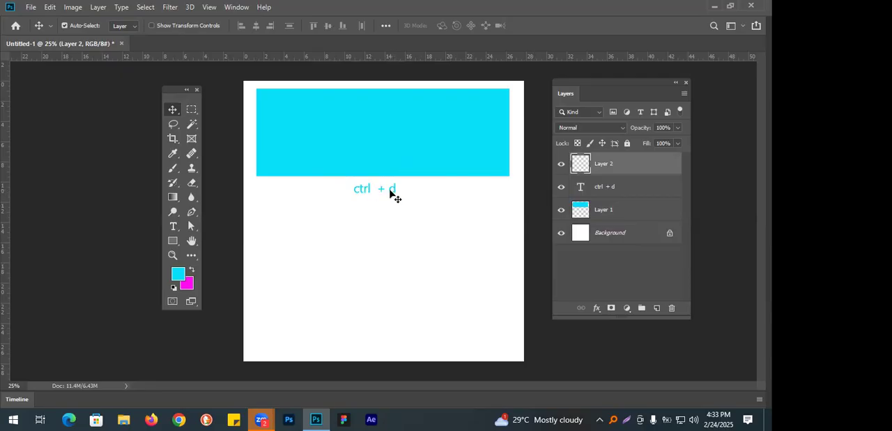
left_click(390, 192)
left_click_drag(393, 189, 320, 191)
Change the copied text to "alt + backspace" and shift it left so it sits beside the "ctrl + d" text.
double_click(317, 189)
key("Right")
key("ctrl+a")
type("alt")
type(" =")
key("BackSpace")
type("+ backspace")
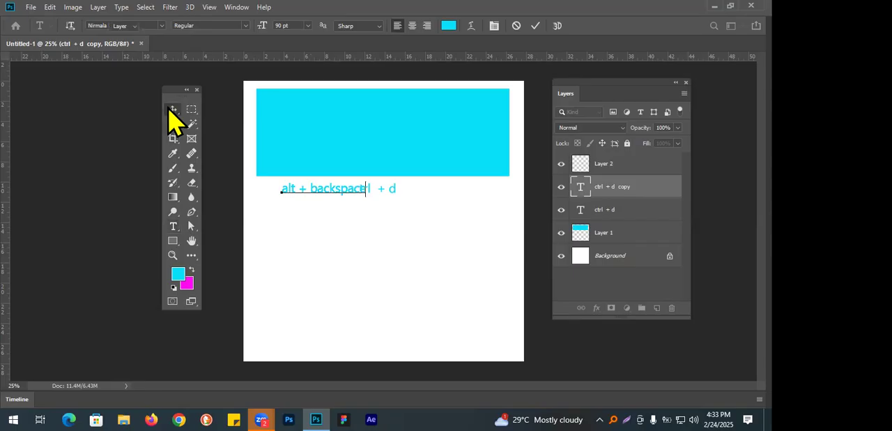
left_click(173, 109)
left_click_drag(314, 193, 293, 197)
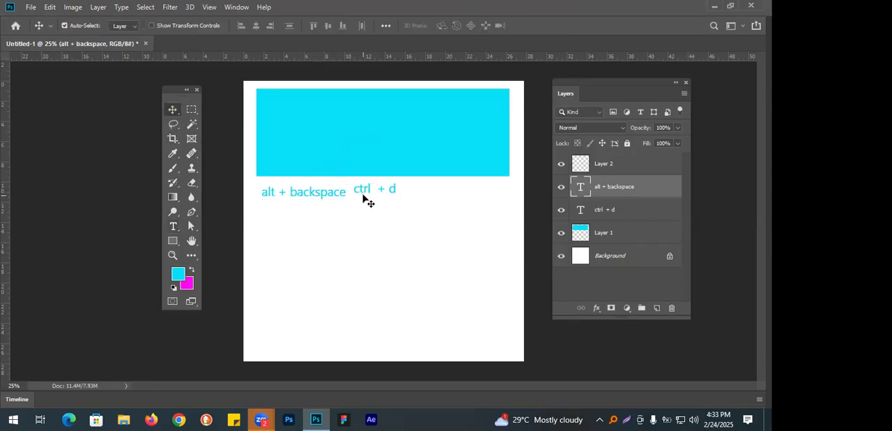
On Layer 2, select a wide rectangle across the lower canvas, fill it with the magenta background colour, and deselect.
left_click(638, 168)
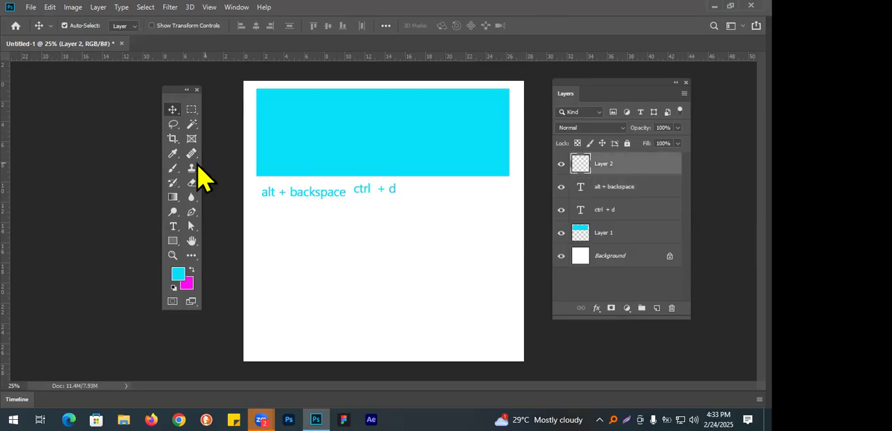
left_click(191, 110)
left_click_drag(273, 252, 502, 350)
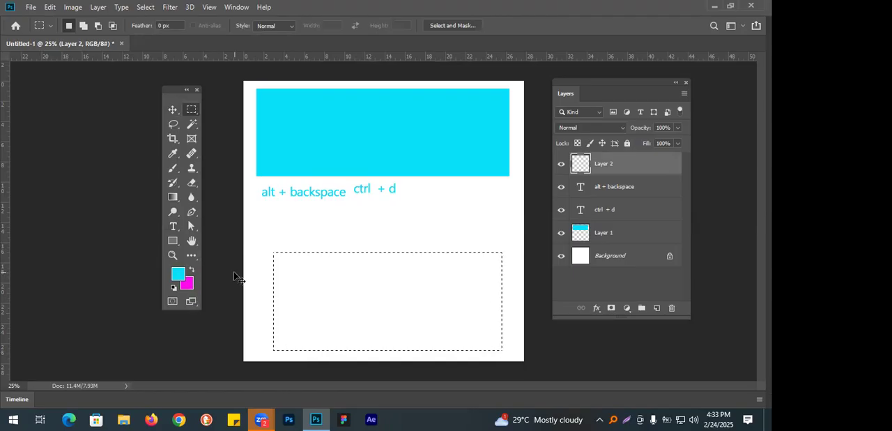
key("ctrl+BackSpace")
key("ctrl+d")
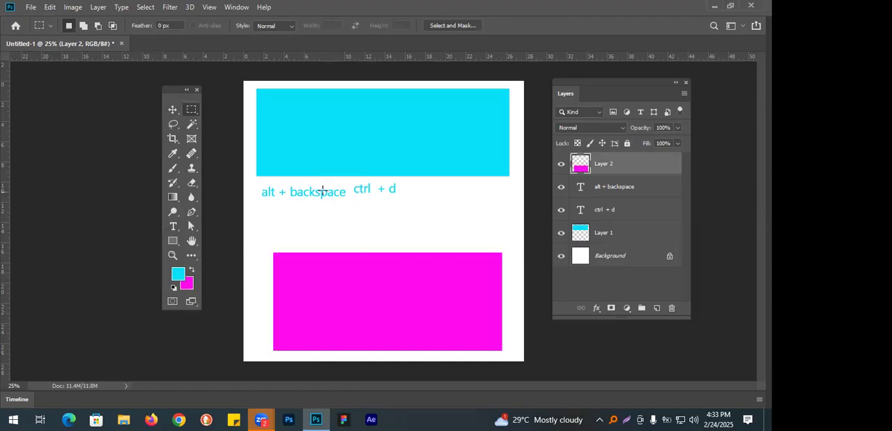
key("v")
key("c")
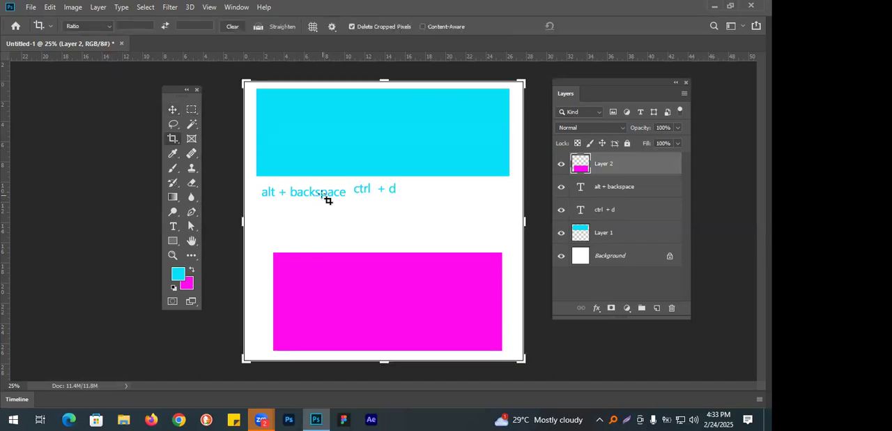
left_click(322, 197)
left_click(174, 110)
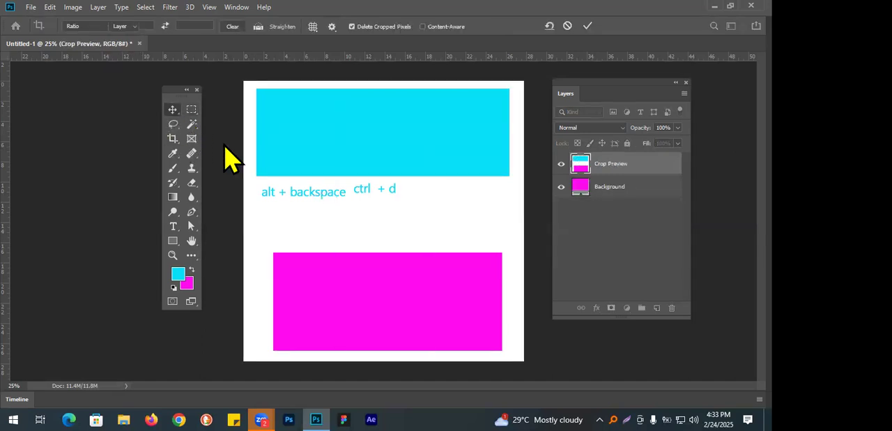
key("c")
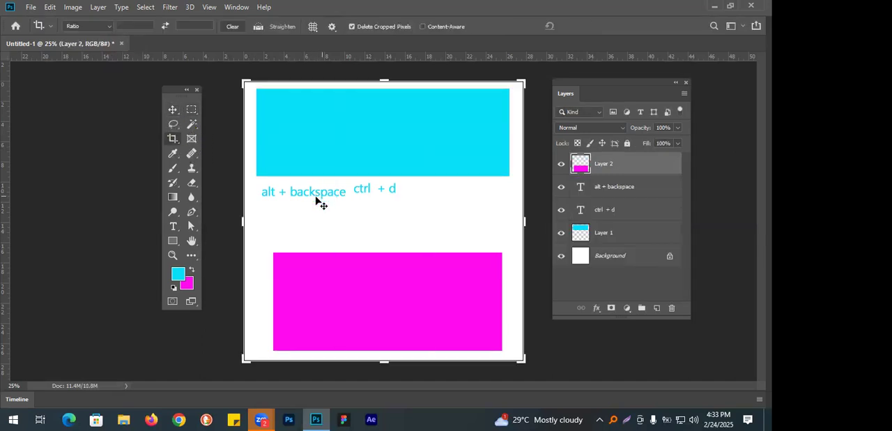
Duplicate the "alt + backspace" text to just above the magenta rectangle and change the copy to "ctrl + backspace".
left_click(173, 109)
left_click_drag(314, 202, 387, 241)
key("t")
triple_click(381, 236)
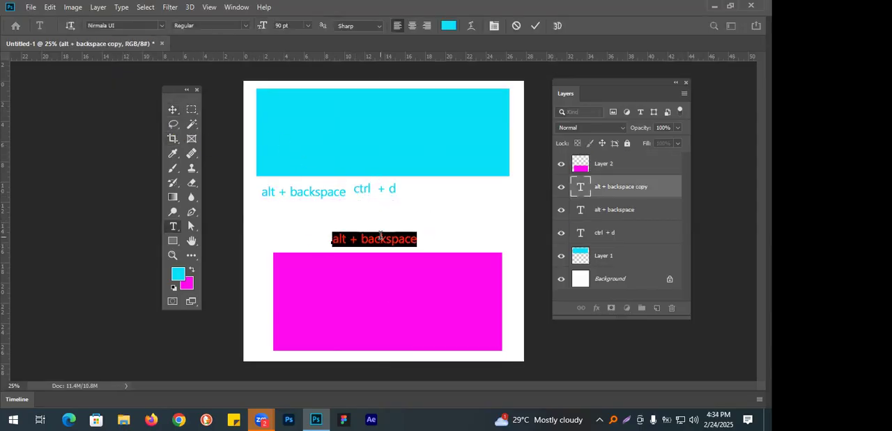
type("ctrl + backspace")
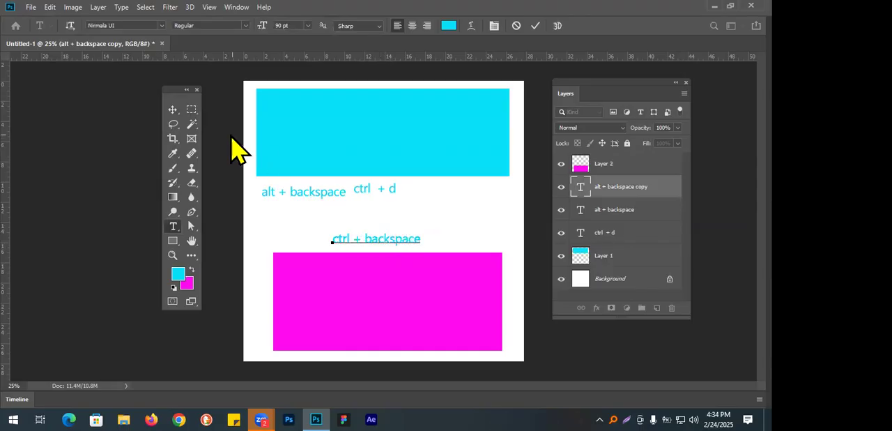
left_click(172, 109)
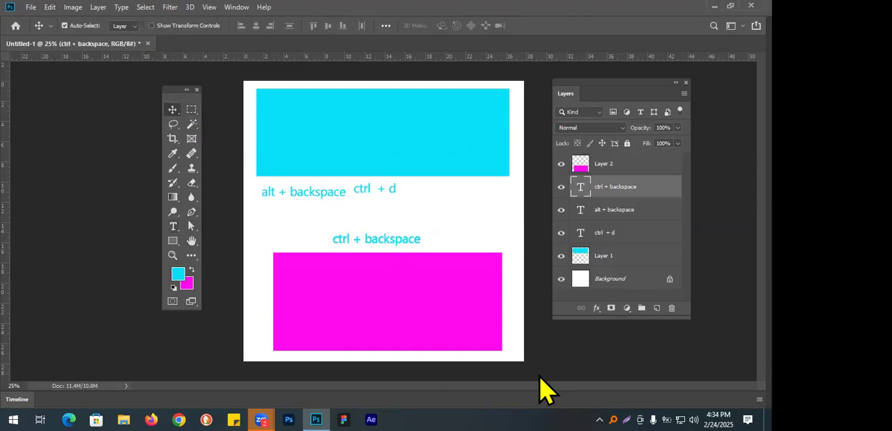
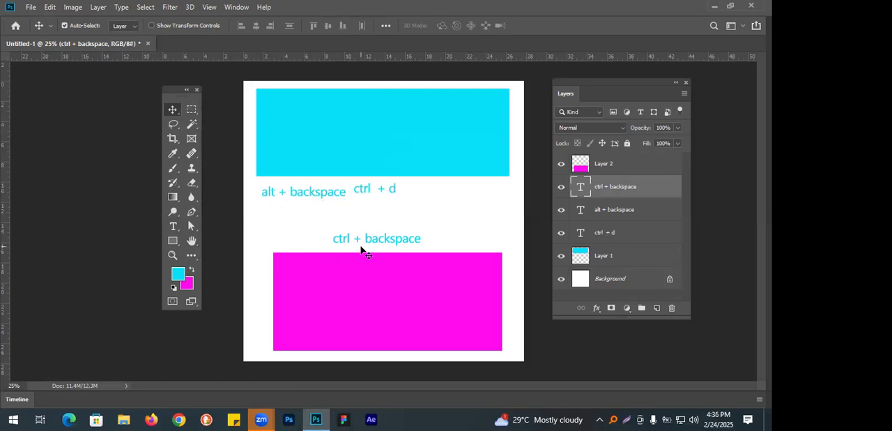
Delete both filled rectangle layers and the three text layers, keeping only the Background layer.
left_click(655, 258)
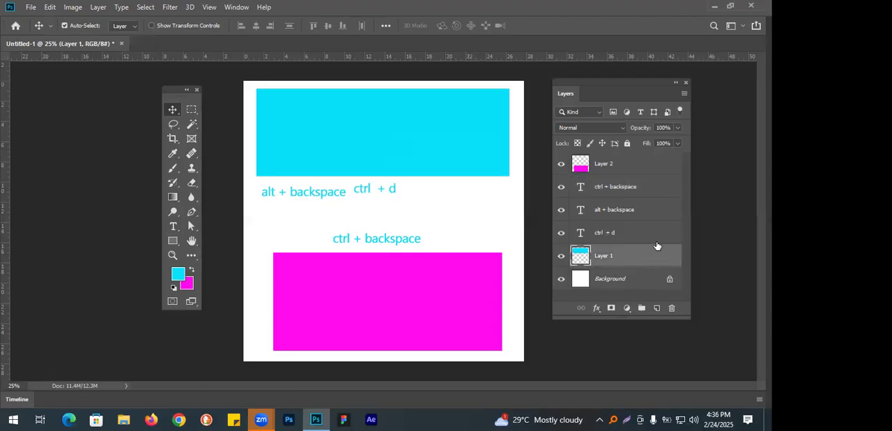
left_click(648, 168, "shift")
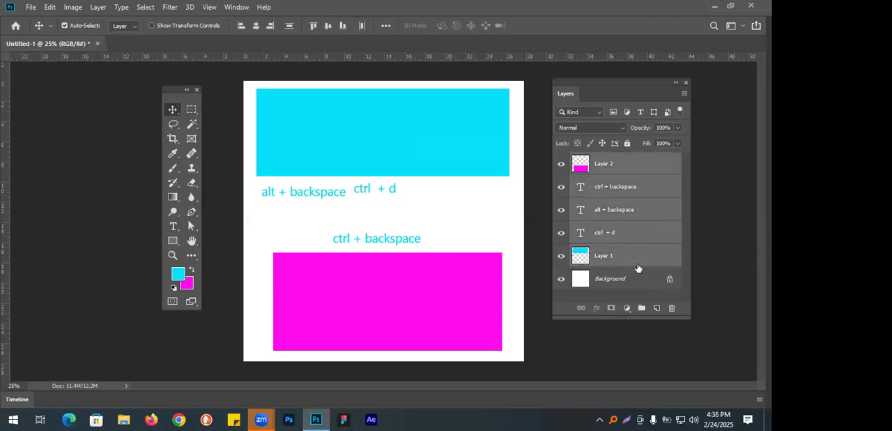
left_click(673, 309)
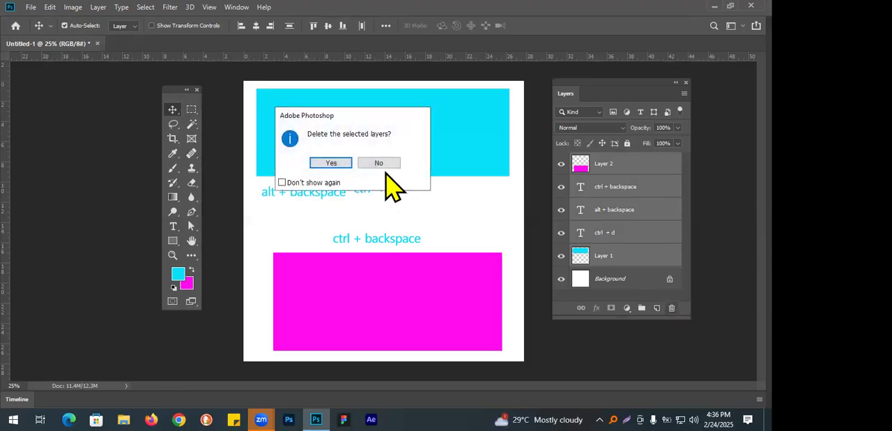
left_click(335, 165)
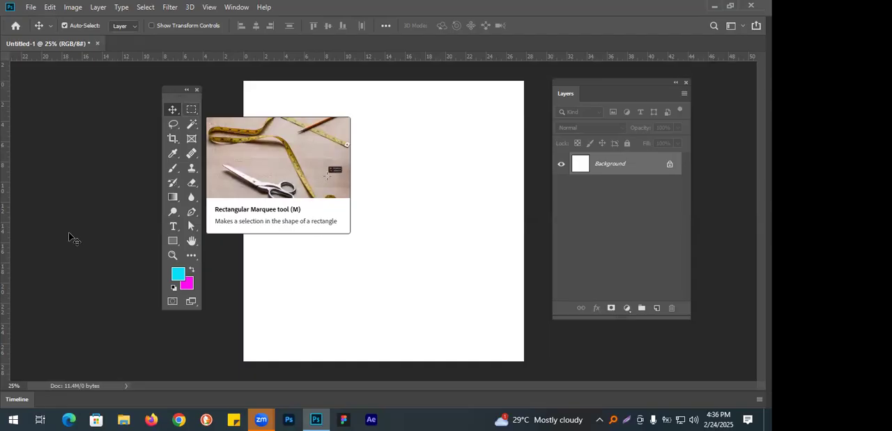
Add a new layer and make a large rectangular selection inset slightly from the canvas edges.
left_click_drag(174, 90, 77, 95)
left_click(657, 306)
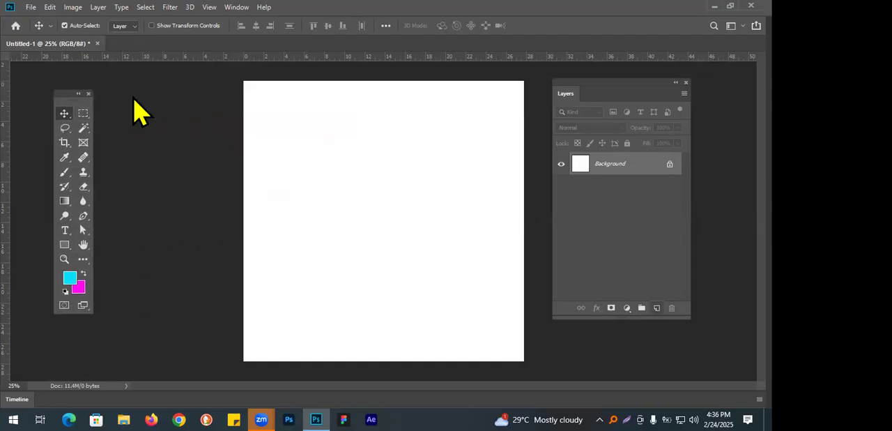
left_click(83, 114)
left_click_drag(255, 91, 516, 356)
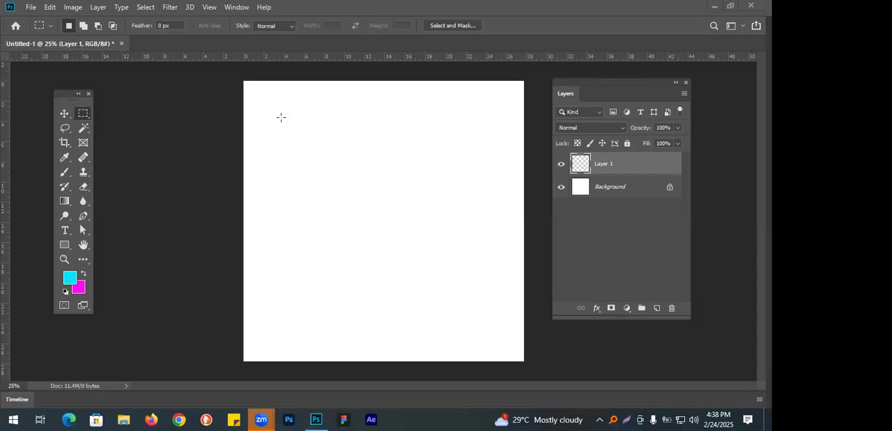
left_click_drag(260, 97, 507, 341)
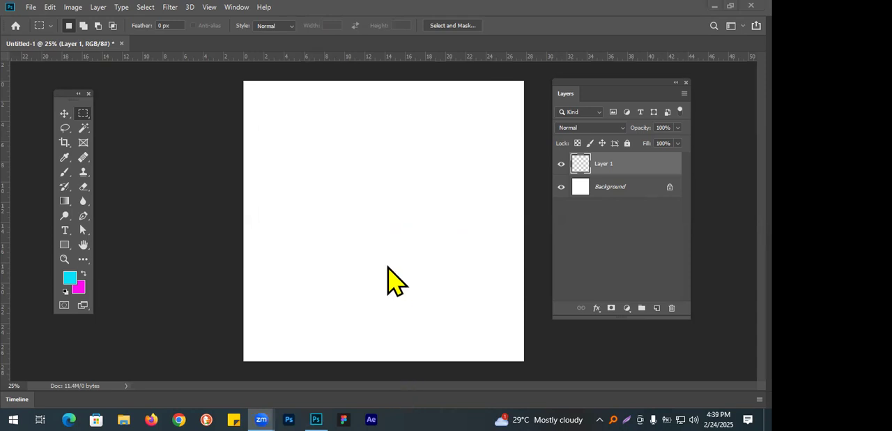
left_click(369, 236)
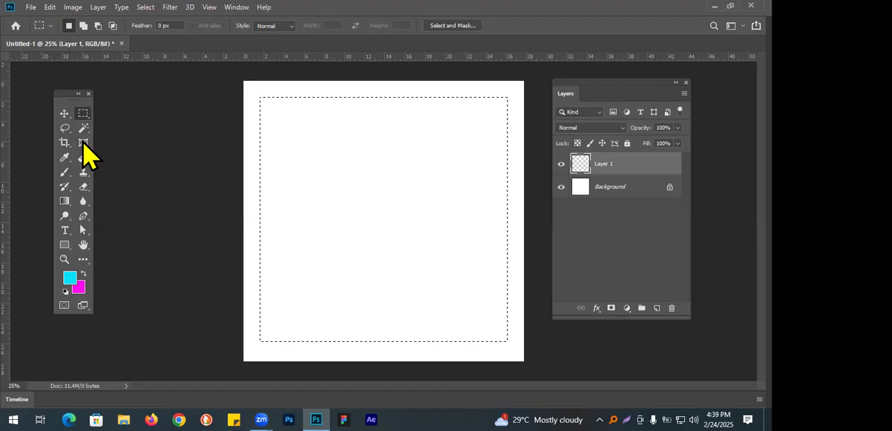
right_click(83, 114)
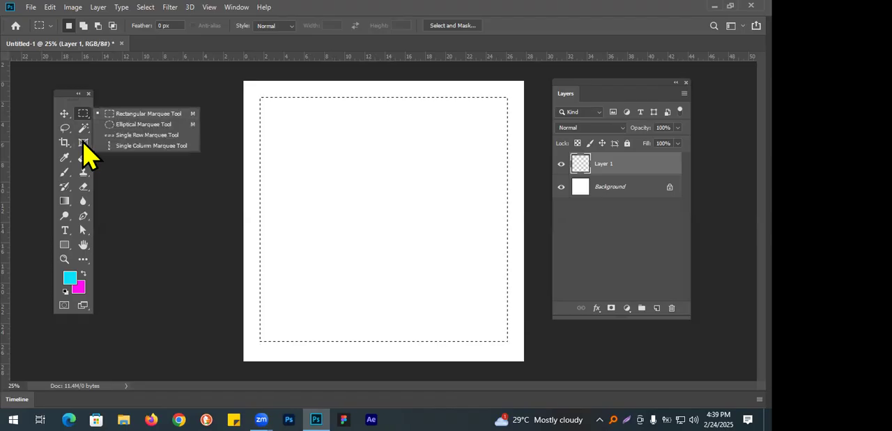
left_click(334, 233)
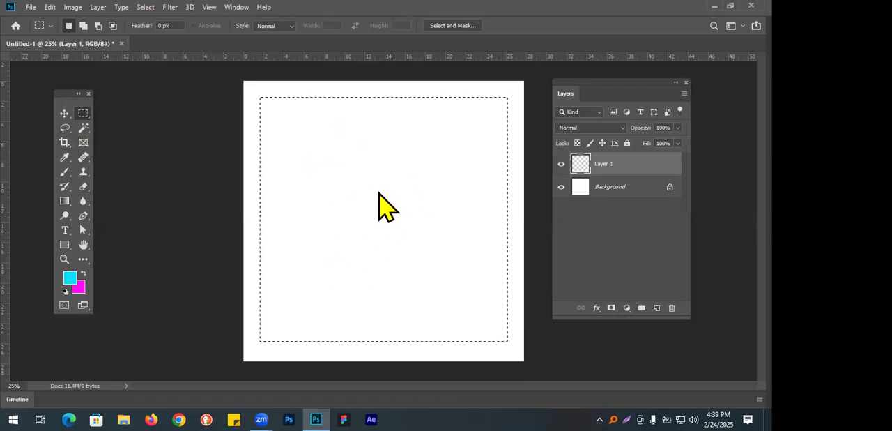
right_click(382, 184)
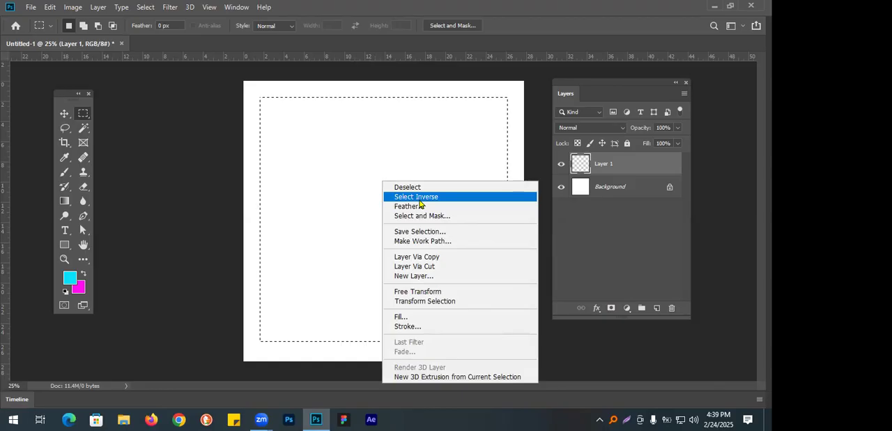
left_click(169, 57)
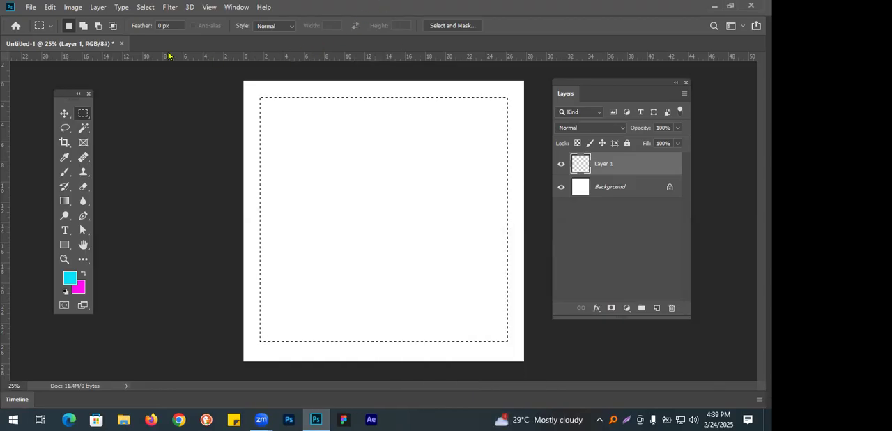
left_click(149, 10)
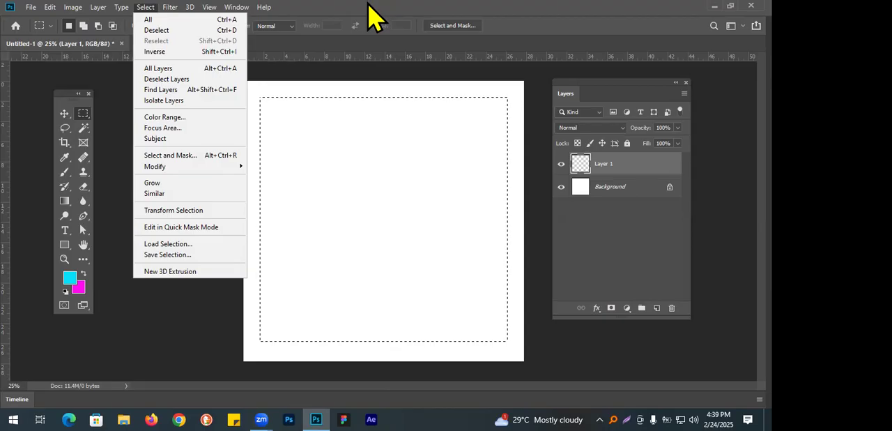
left_click(364, 43)
Invert the rectangular selection, fill the resulting border with the magenta background colour, and deselect.
right_click(342, 138)
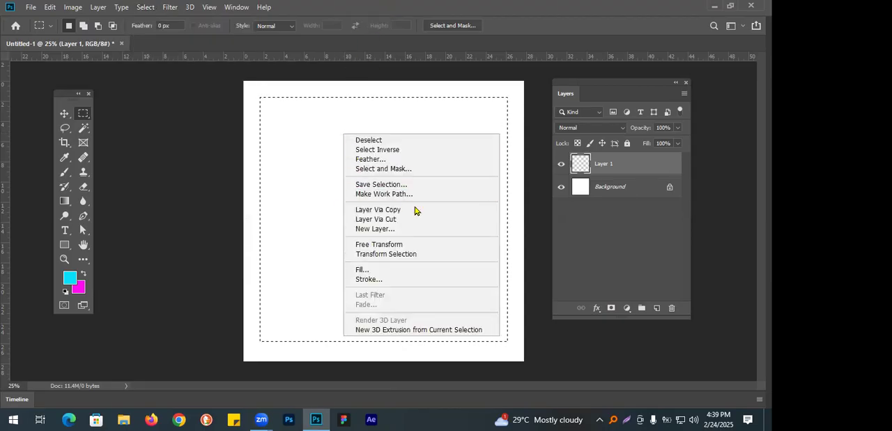
left_click(400, 150)
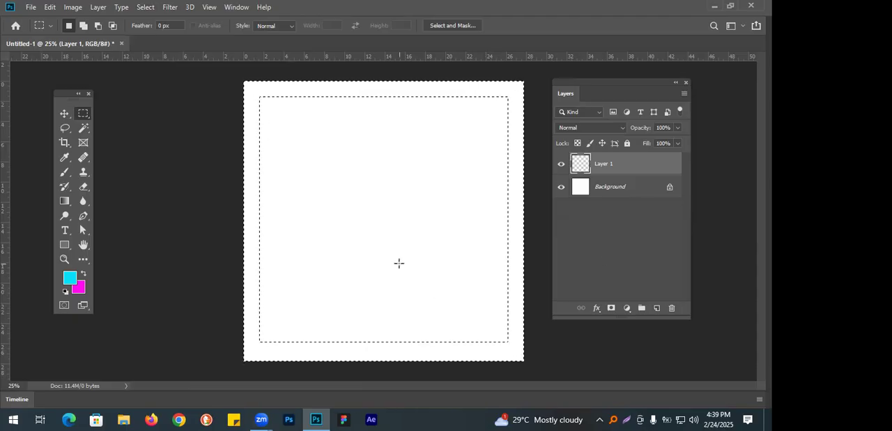
key("alt+BackSpace")
key("ctrl+BackSpace")
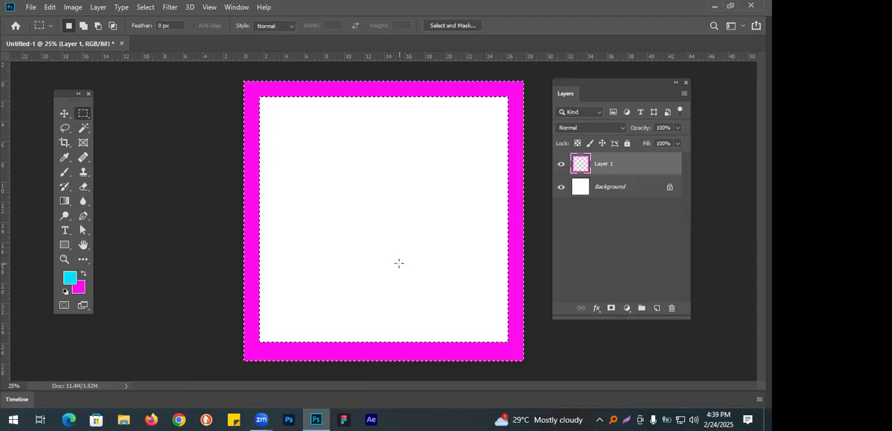
key("ctrl+d")
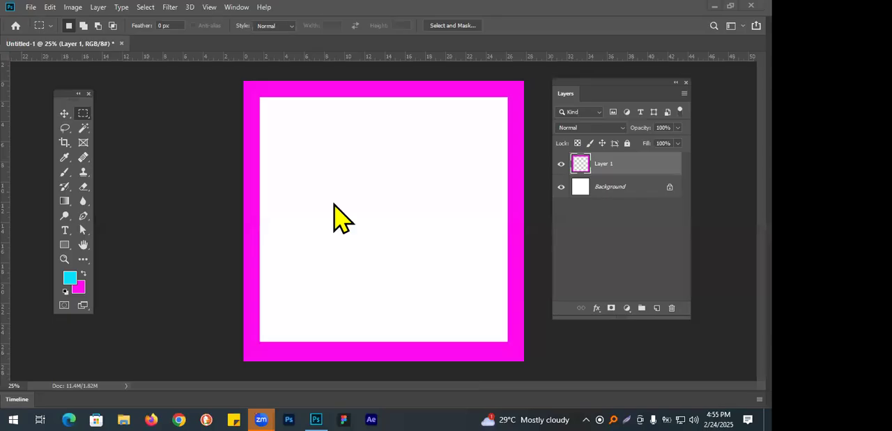
Delete the layer holding the magenta frame.
left_click(64, 113)
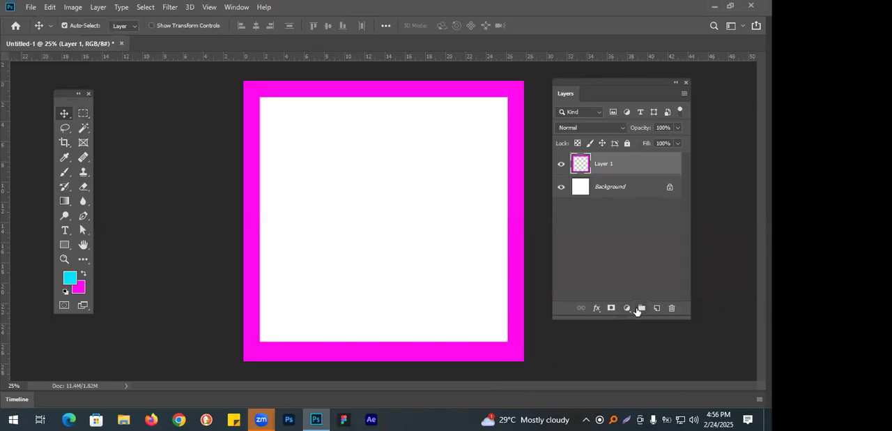
left_click(672, 311)
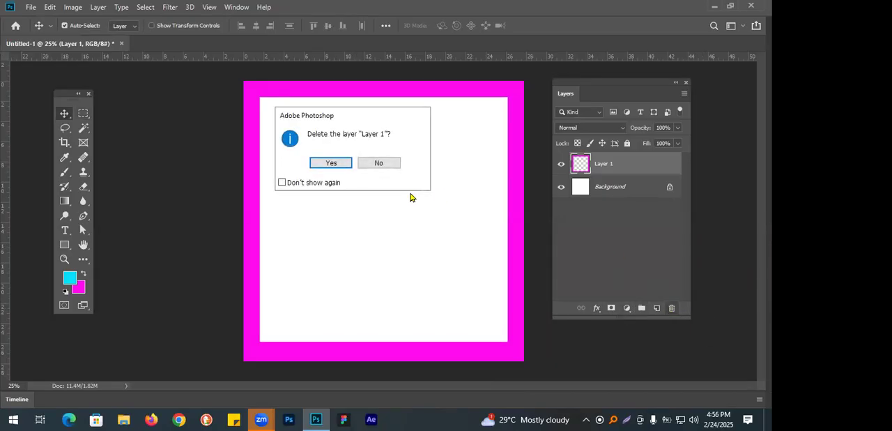
left_click(342, 163)
Make a large circular selection with the Elliptical Marquee tool and add a new layer for its fill.
left_click(85, 114)
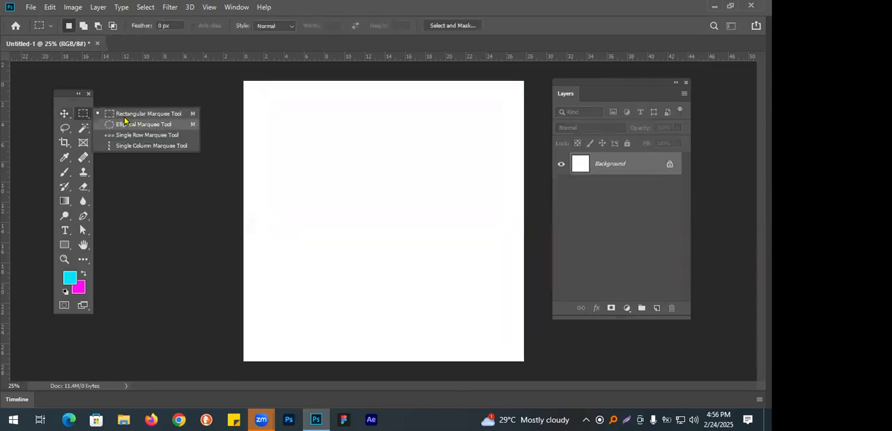
left_click(126, 127)
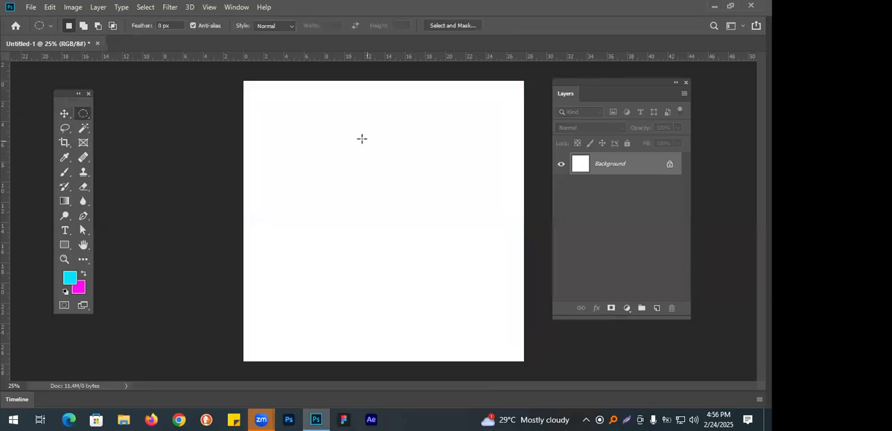
left_click_drag(296, 113, 519, 335)
left_click(657, 308)
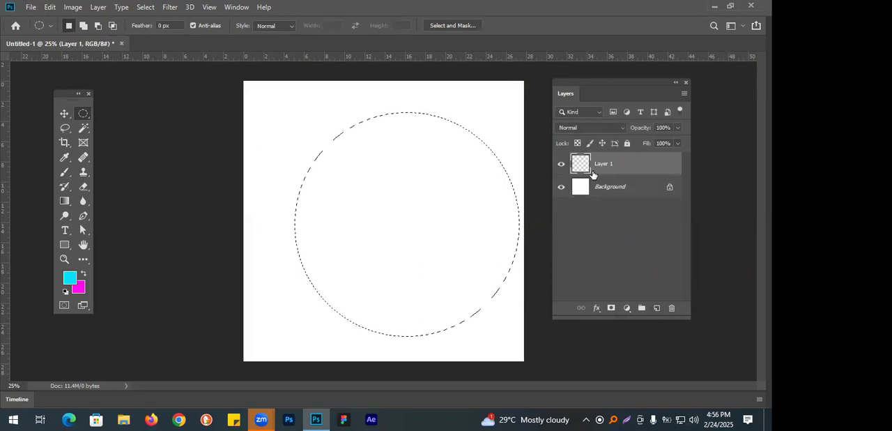
Fill the circular selection with magenta and then cyan, deselect, and move the circle to the centre of the canvas.
key("ctrl+BackSpace")
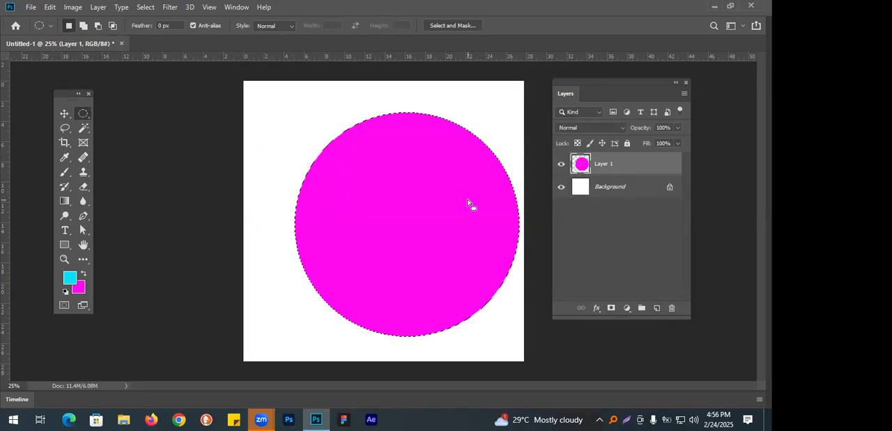
key("alt+BackSpace")
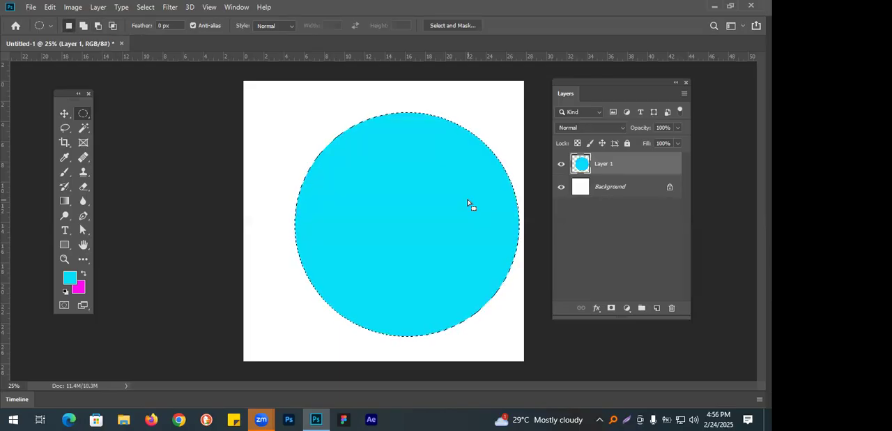
key("ctrl+d")
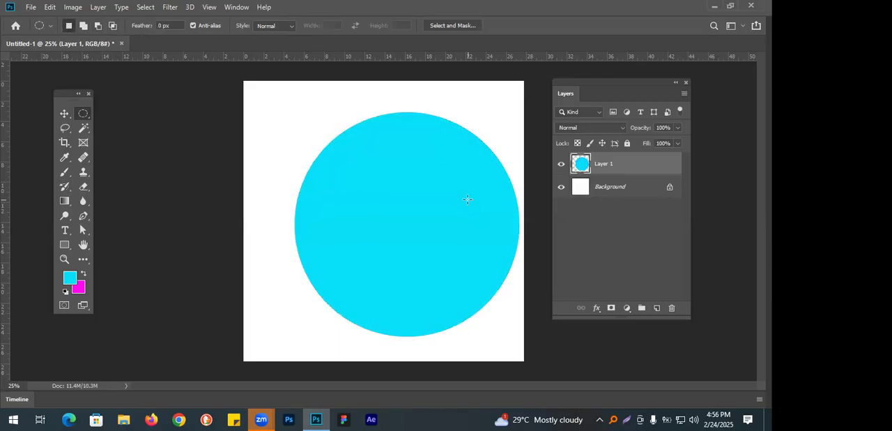
left_click(64, 114)
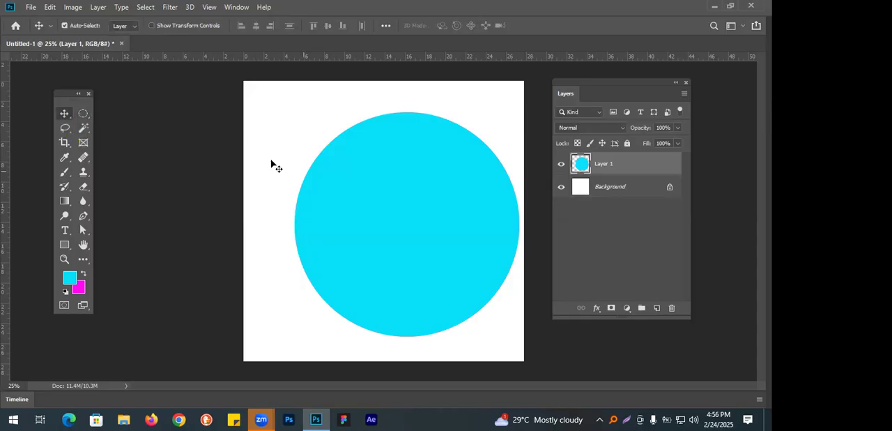
left_click_drag(384, 197, 417, 196)
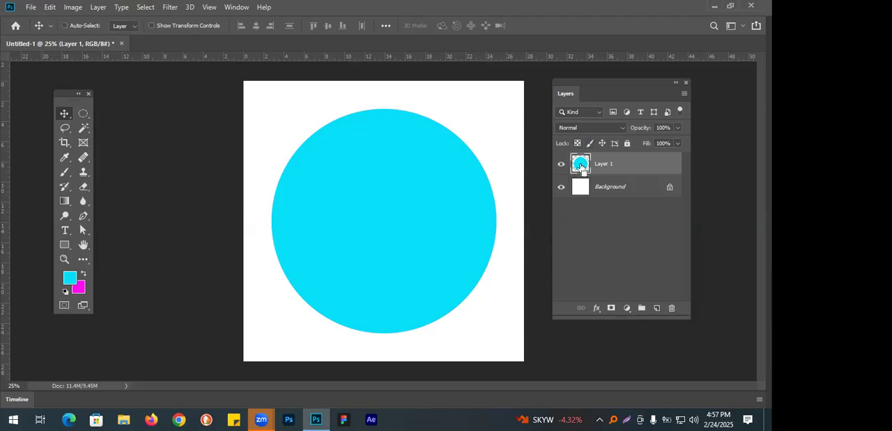
Load the circle as a selection, recolour it with the green foreground colour #68fa07, and deselect.
left_click(580, 165, "ctrl")
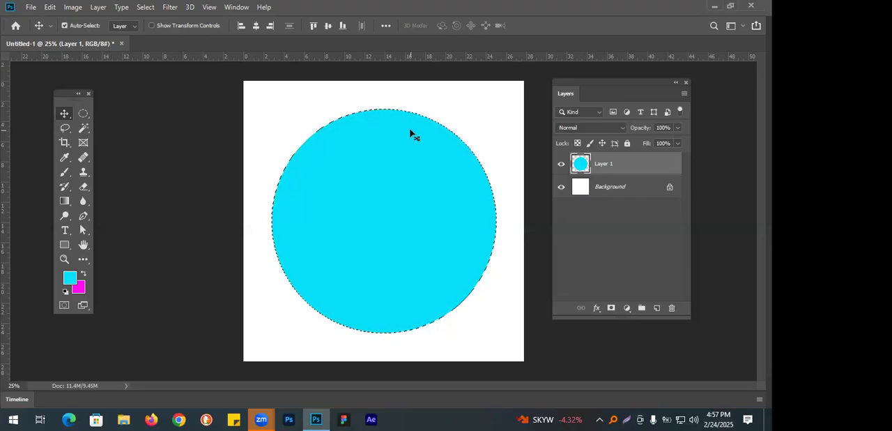
left_click(71, 279)
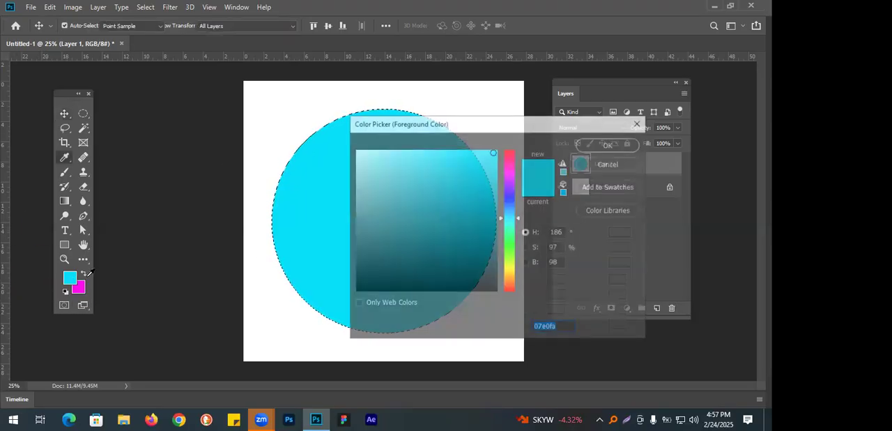
left_click_drag(509, 219, 507, 254)
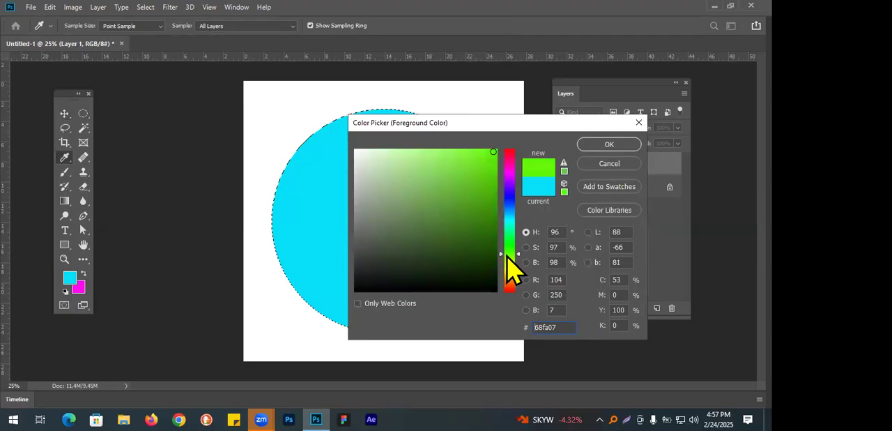
left_click(598, 145)
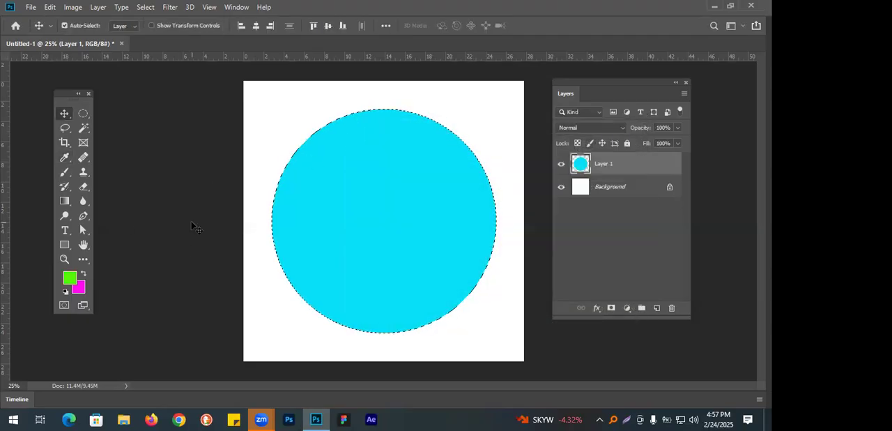
key("alt+BackSpace")
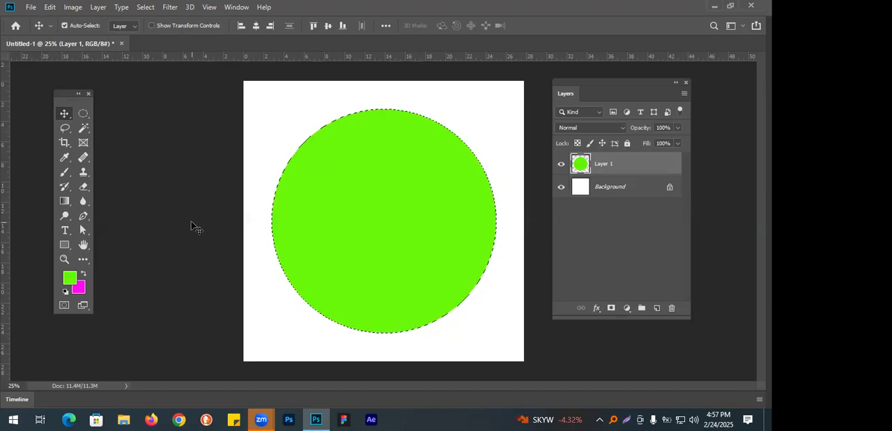
key("ctrl")
key("ctrl+d")
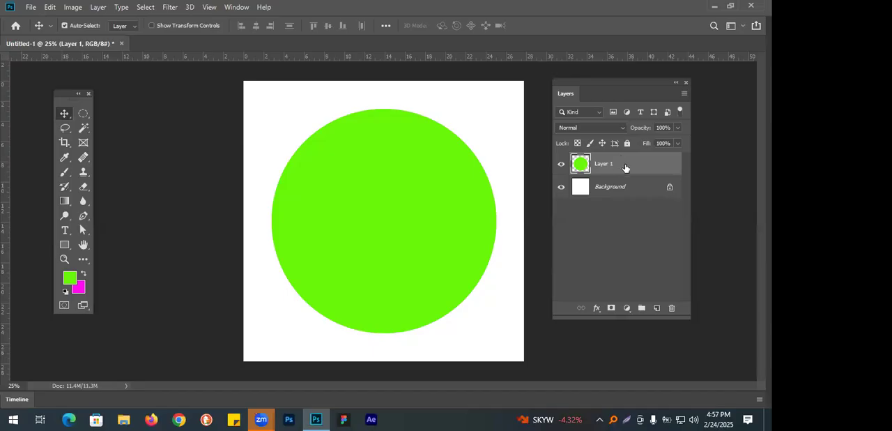
Load the green circle on Layer 1 as a selection and invert it to select the area around the circle.
key("ctrl")
left_click(581, 163, "ctrl")
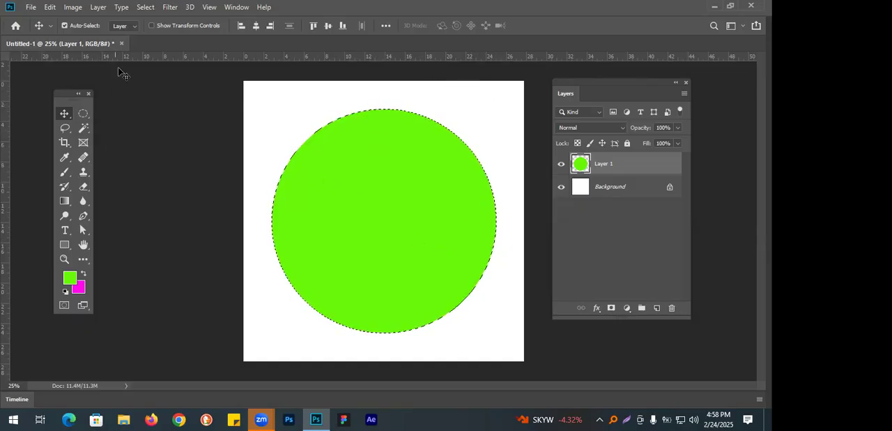
left_click(146, 8)
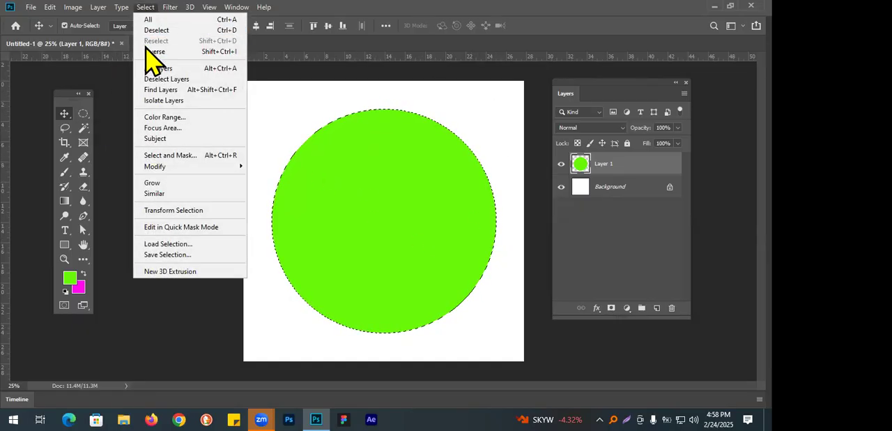
left_click(156, 52)
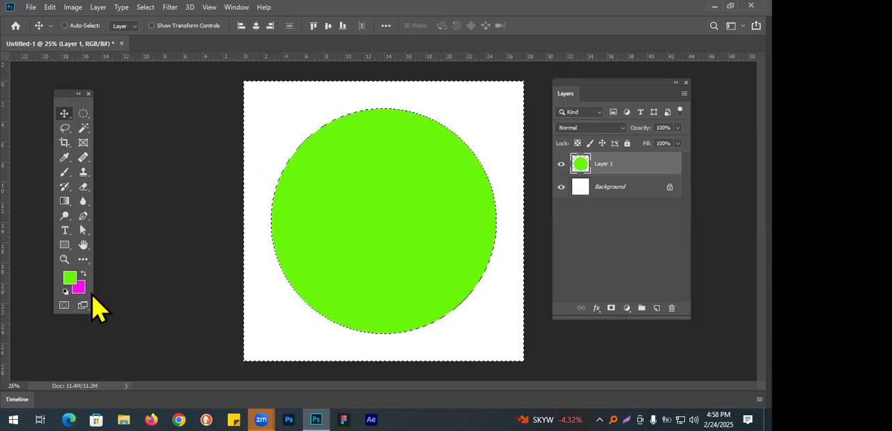
Fill the inverted selection on Layer 1 with the magenta background colour, deselect, and load the layer's contents as a selection.
key("ctrl+BackSpace")
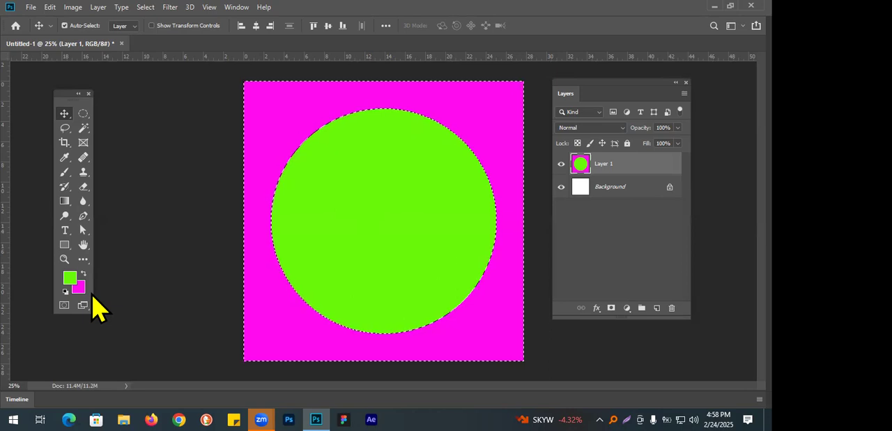
key("ctrl+d")
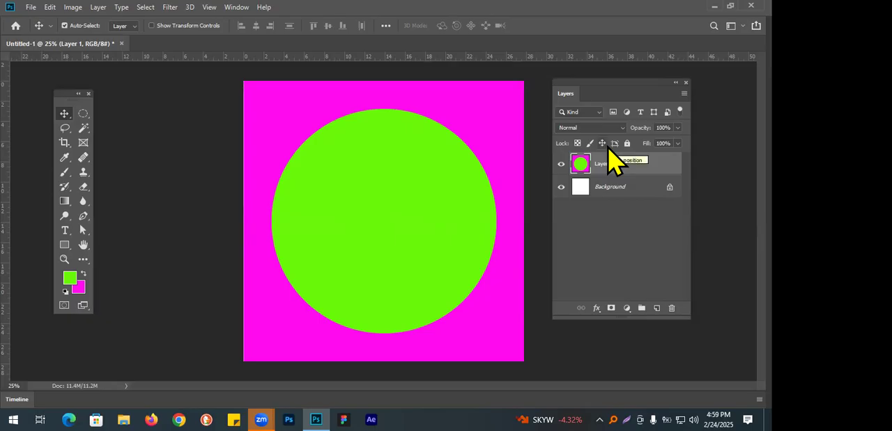
key("ctrl")
left_click(579, 170, "ctrl")
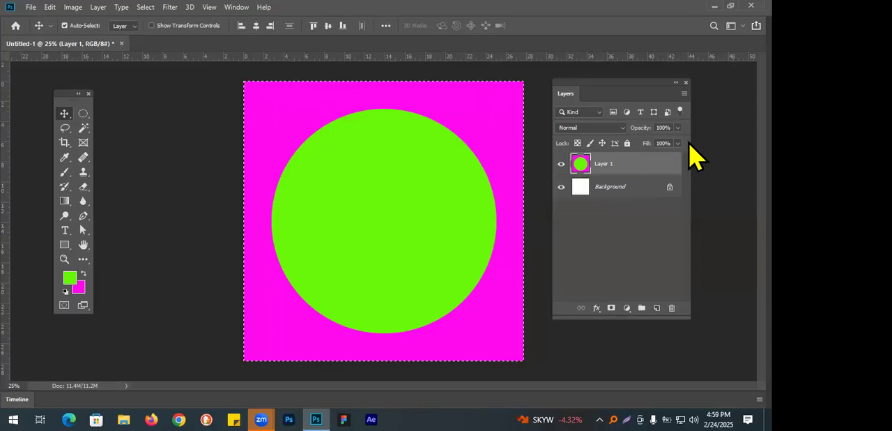
Undo back to before the magenta fill on Layer 1, with the inverted circle selection active.
key("ctrl+z")
key("ctrl+z")
key("ctrl+z")
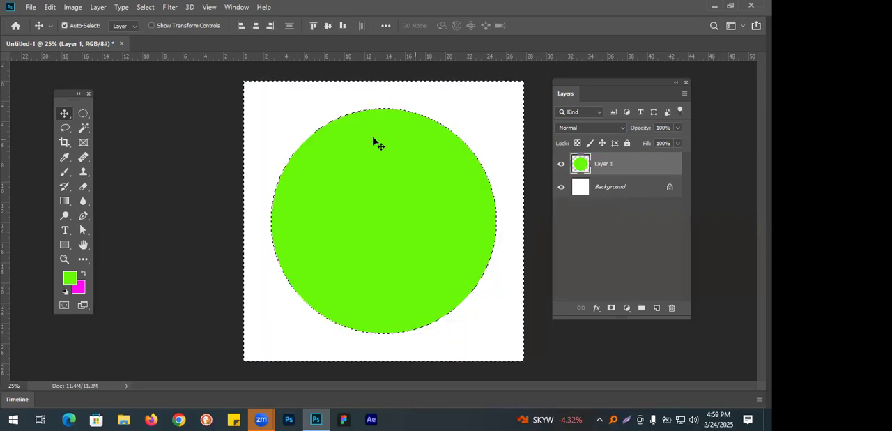
Add a new layer, fill the inverted selection on it with the magenta background colour, and deselect.
left_click(657, 307)
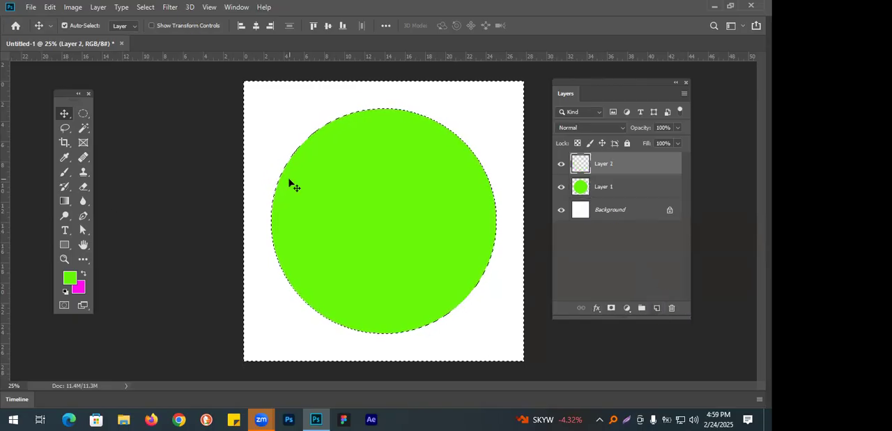
key("ctrl+BackSpace")
key("ctrl+d")
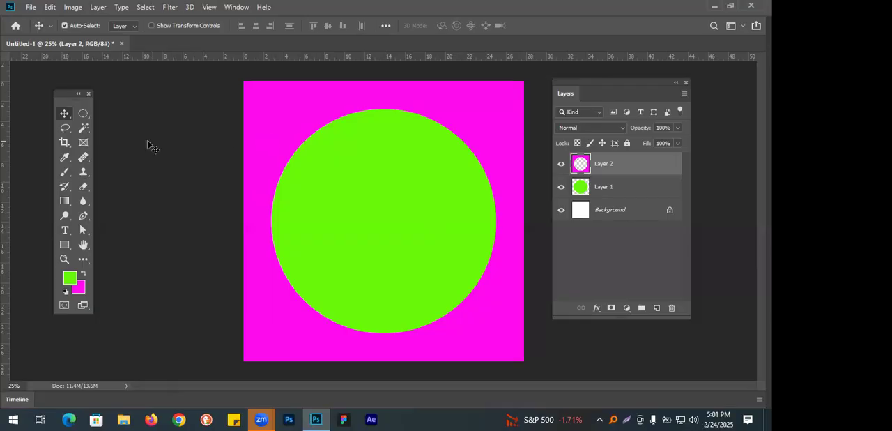
Select Layer 1 and Layer 2 together and delete both.
left_click(618, 179)
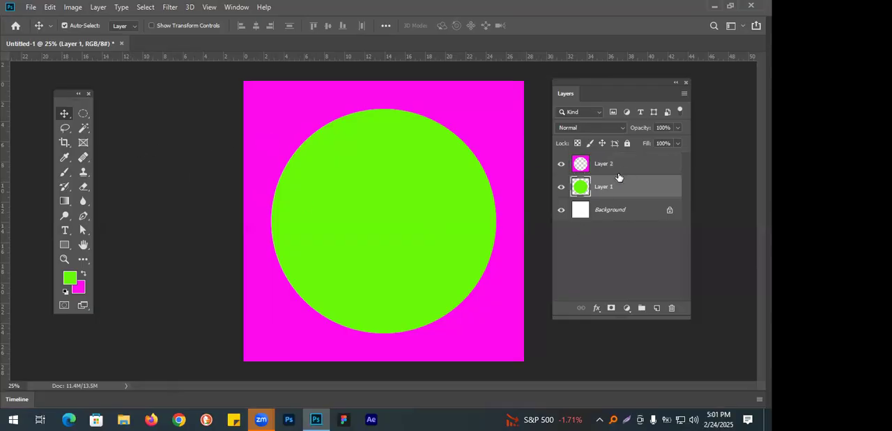
left_click(628, 166, "shift")
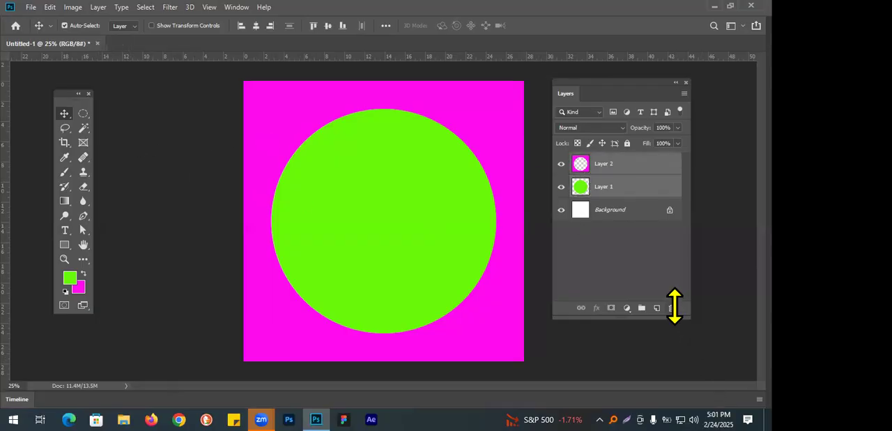
left_click(672, 308)
left_click(338, 163)
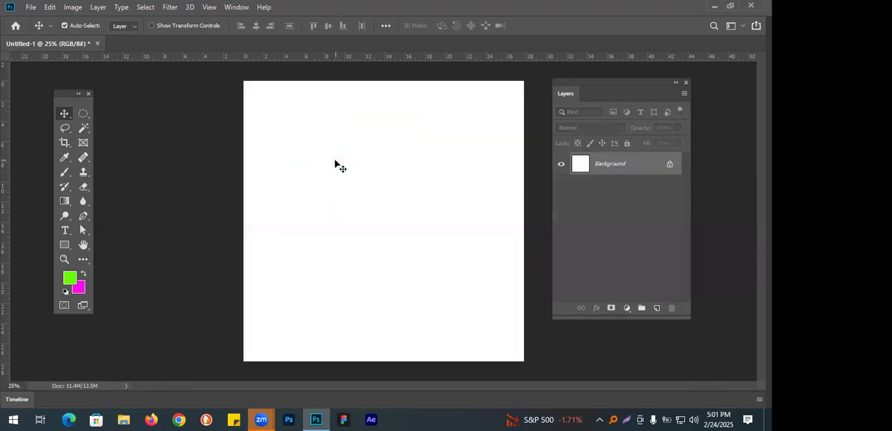
Activate the Rectangular Marquee tool and copy a screen capture of its options bar to the clipboard.
left_click(83, 114)
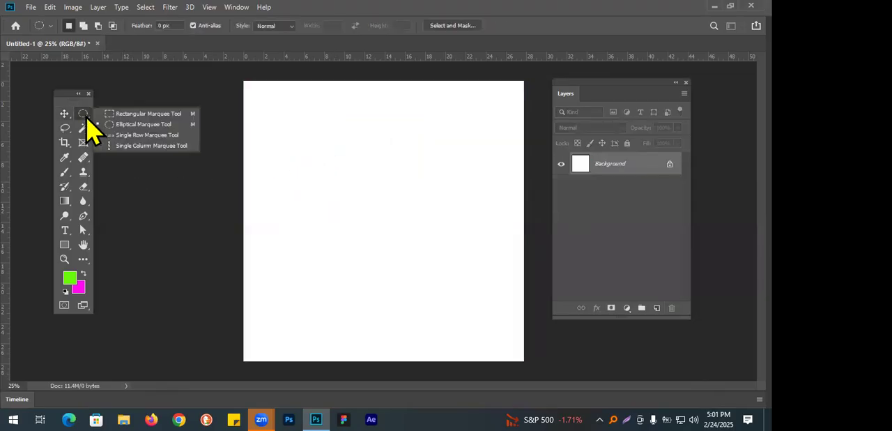
left_click(129, 113)
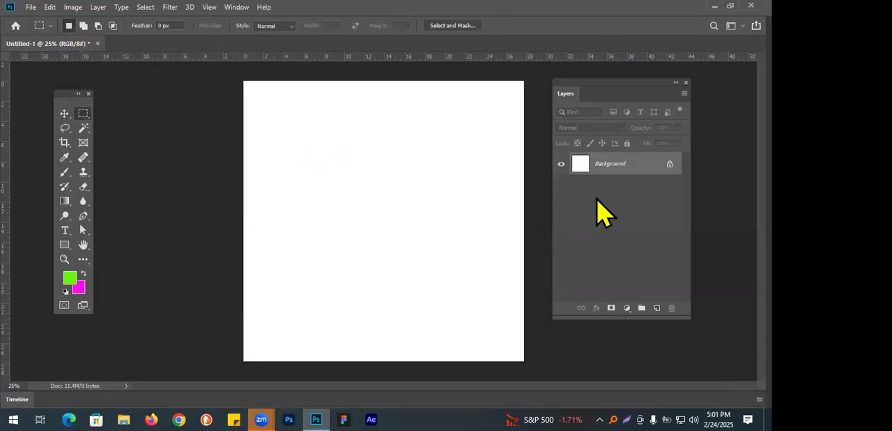
key("Print")
left_click_drag(0, 10, 575, 38)
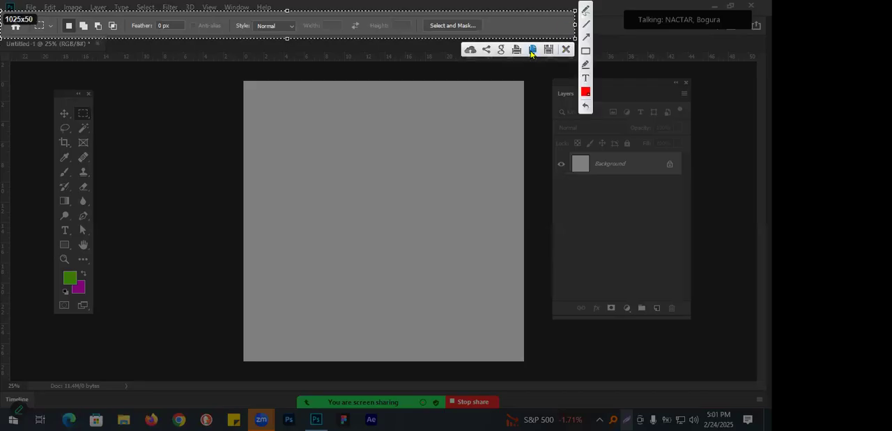
left_click(535, 49)
Switch to PowerPoint and create a blank presentation.
mouse_move(261, 418)
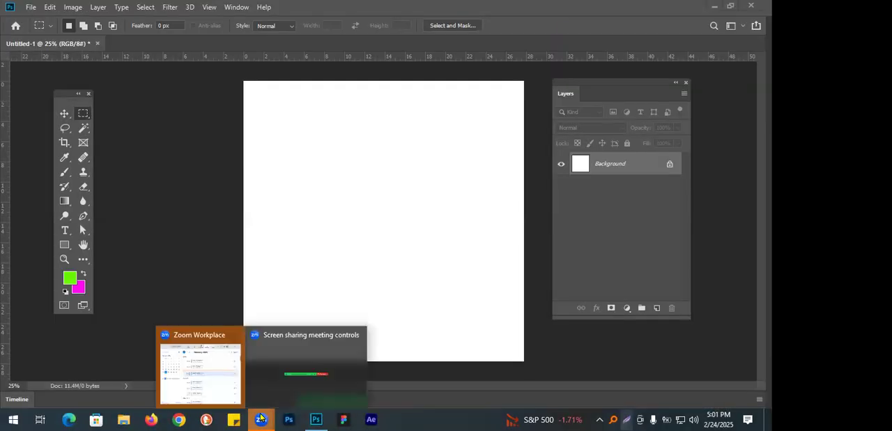
key("super")
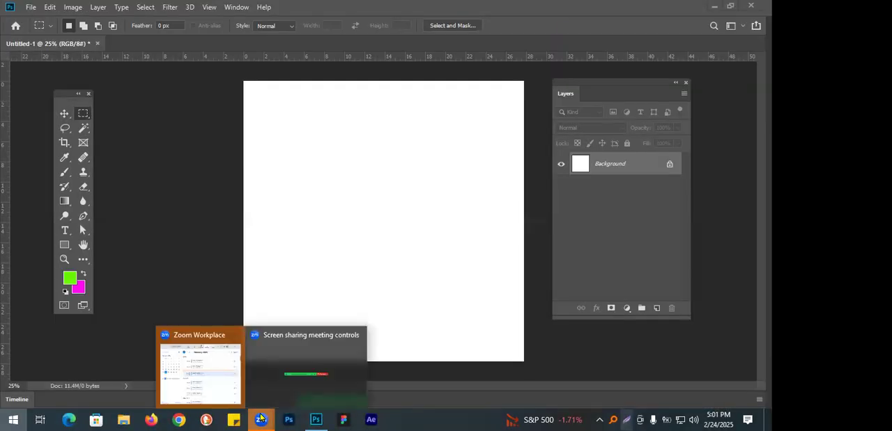
type("pow")
key("Return")
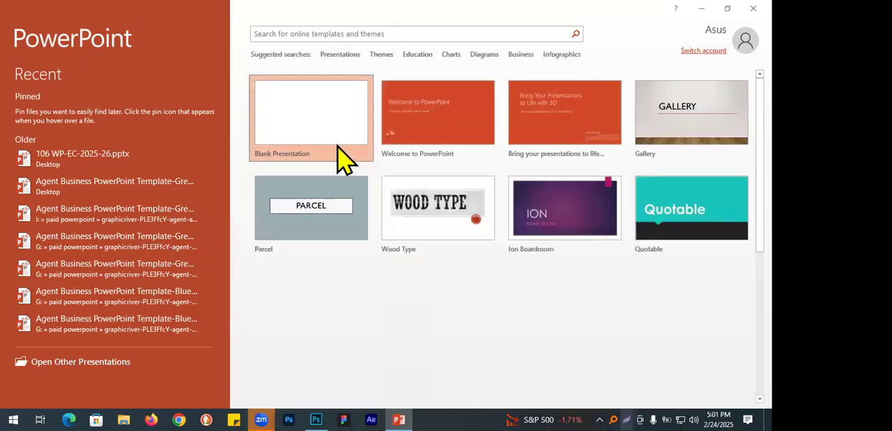
left_click(338, 146)
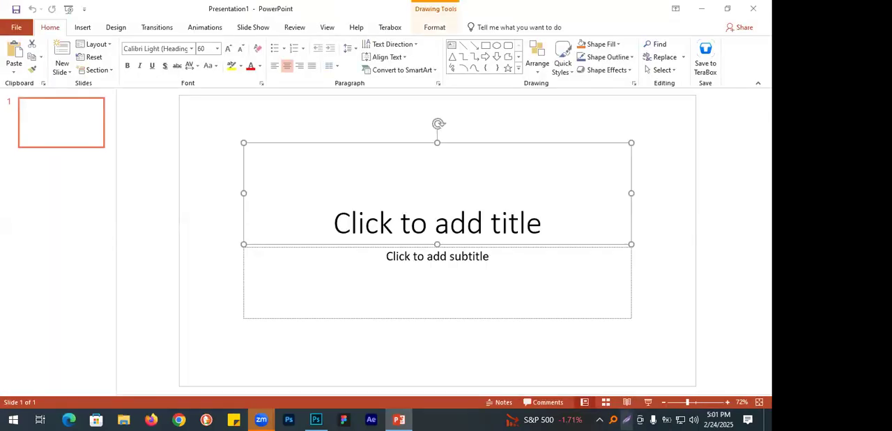
Remove the slide's placeholders, paste the options bar capture, and enlarge it for a full-screen slide show.
key("ctrl+a")
key("Delete")
key("ctrl+v")
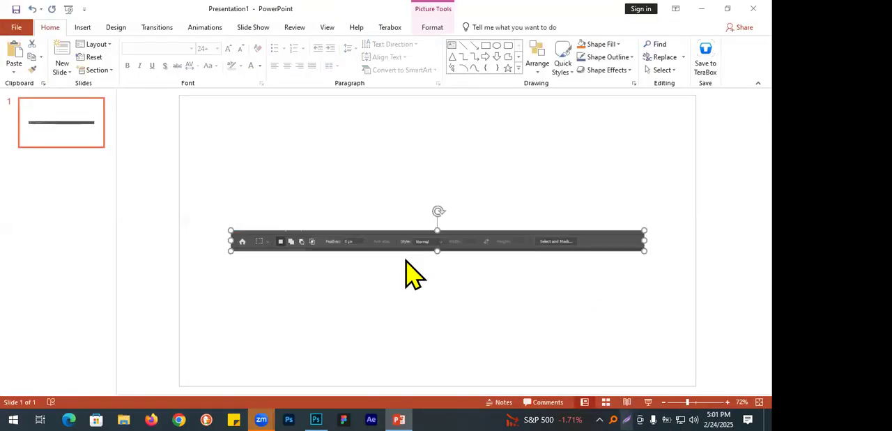
left_click_drag(642, 251, 705, 318)
left_click_drag(405, 389, 132, 365)
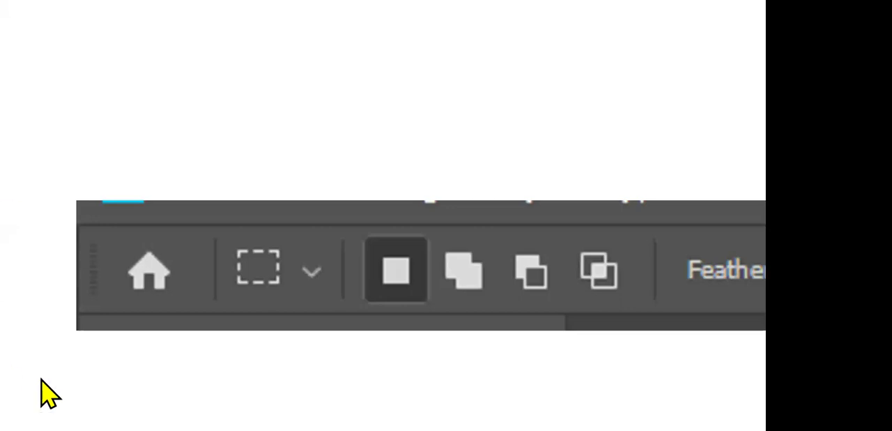
With the slide show pen, cross out the home and marquee icons, box the four selection modes, and draw an arrow from the first mode.
left_click(53, 420)
left_click(72, 328)
left_click_drag(166, 268, 140, 289)
left_click_drag(140, 258, 169, 286)
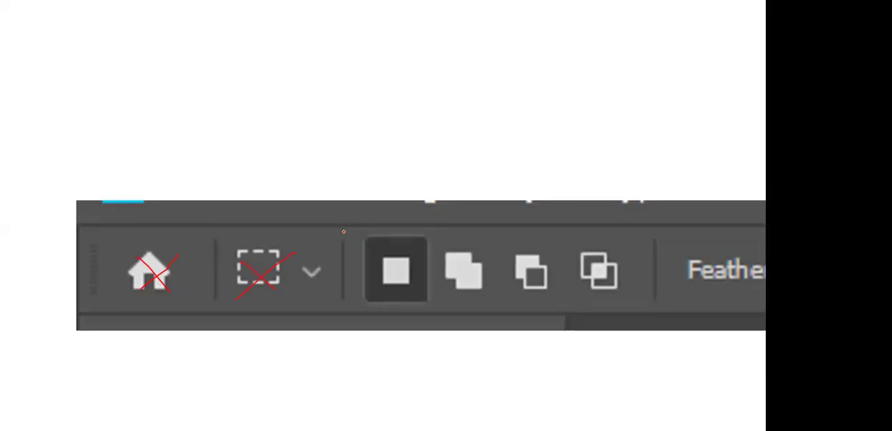
left_click_drag(342, 313, 451, 314)
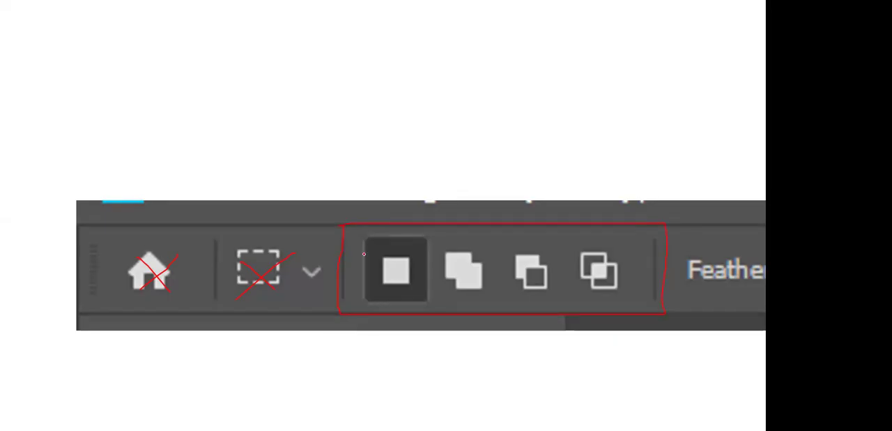
mouse_move(375, 249)
left_mouse_down()
mouse_move(297, 200)
mouse_move(165, 151)
mouse_move(73, 152)
left_mouse_up()
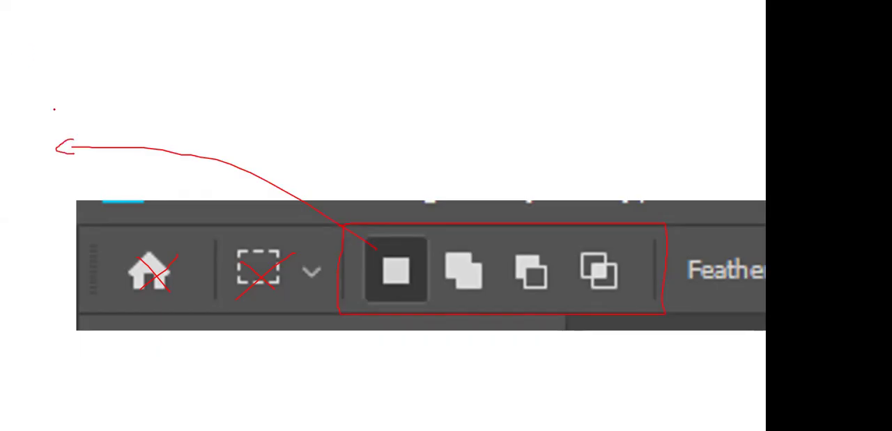
Handwrite "New selection" above the arrow on the slide.
left_click_drag(52, 107, 50, 126)
left_click_drag(53, 108, 64, 126)
mouse_move(72, 95)
left_mouse_down()
mouse_move(64, 124)
mouse_move(80, 118)
mouse_move(76, 132)
mouse_move(102, 126)
mouse_move(104, 104)
mouse_move(127, 115)
mouse_move(126, 135)
mouse_move(159, 116)
mouse_move(151, 137)
left_mouse_up()
mouse_move(180, 95)
left_mouse_down()
mouse_move(166, 130)
mouse_move(225, 130)
mouse_move(212, 145)
mouse_move(250, 84)
left_mouse_up()
mouse_move(228, 123)
left_mouse_down()
mouse_move(251, 118)
mouse_move(250, 145)
mouse_move(267, 126)
mouse_move(287, 129)
mouse_move(293, 144)
left_mouse_up()
left_click(256, 104)
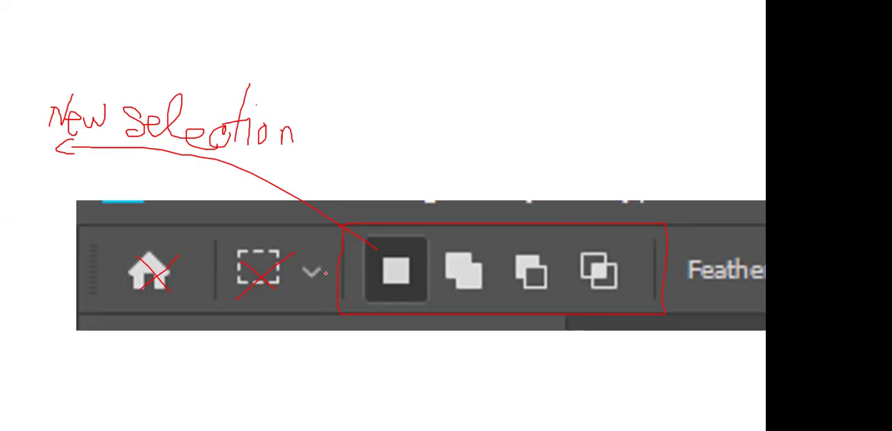
Sketch a rectangle outline above the handwritten "New selection" label.
left_click_drag(48, 11, 29, 82)
left_click_drag(49, 10, 177, 9)
mouse_move(30, 82)
left_mouse_down()
mouse_move(206, 74)
mouse_move(204, 29)
mouse_move(174, 2)
left_mouse_up()
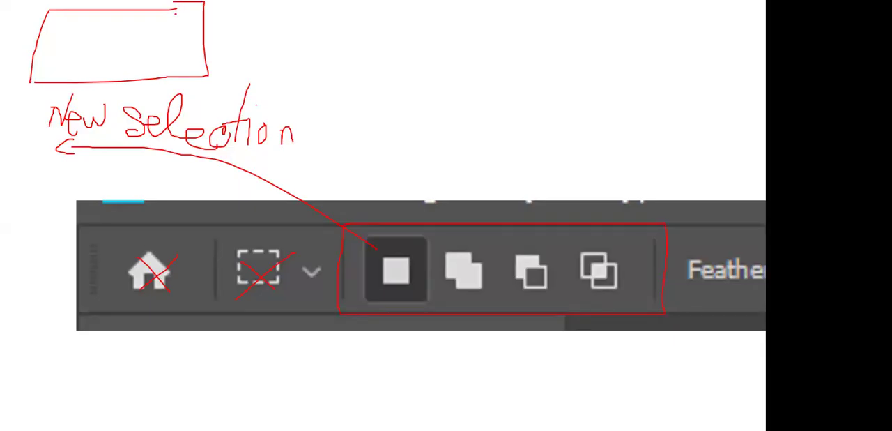
left_click_drag(178, 5, 173, 11)
End the slide show, discard the pen annotations, and switch back to Photoshop.
key("Escape")
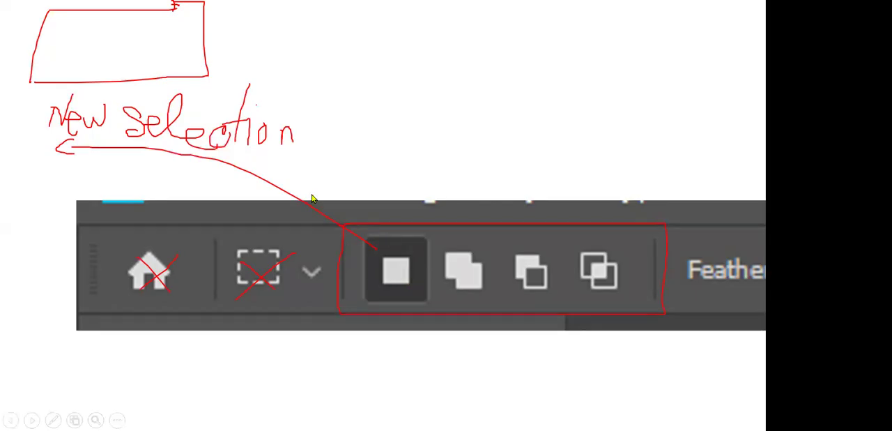
key("Escape")
left_click(411, 242)
key("alt+Tab")
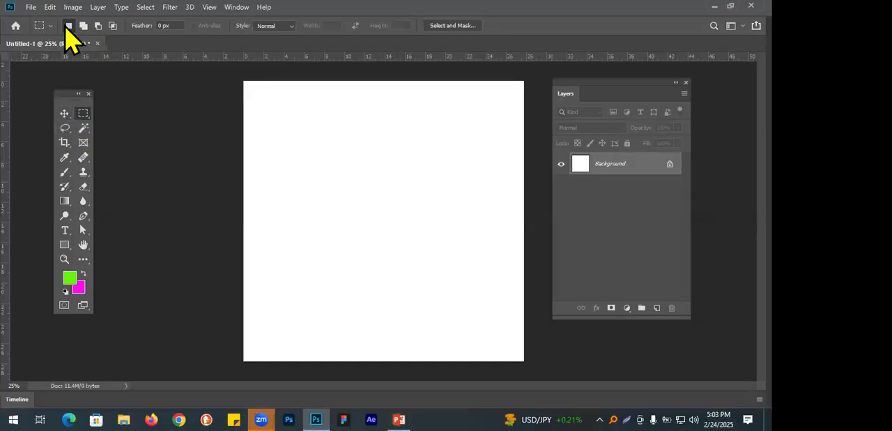
Try out New selection mode by drawing several rectangular marquees that replace one another on the canvas, and deselect.
left_click_drag(289, 114, 403, 237)
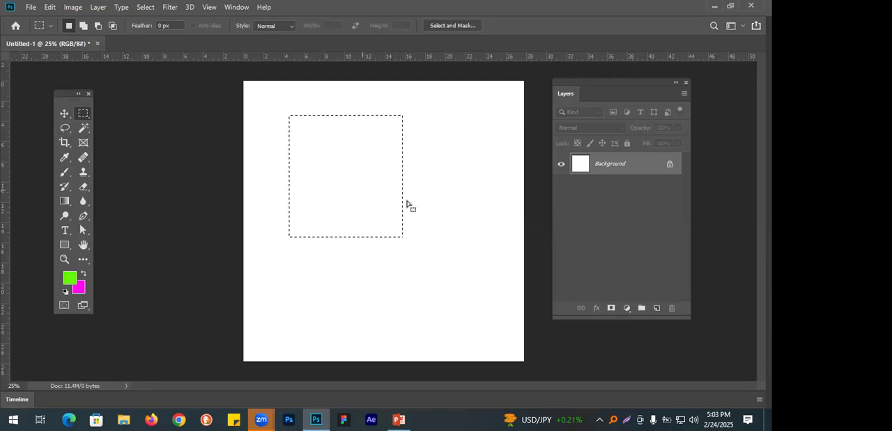
left_click_drag(431, 184, 509, 311)
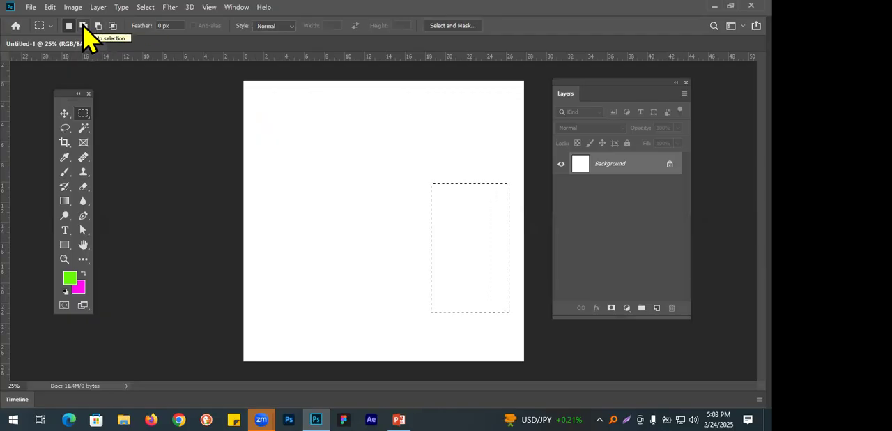
left_click(333, 175)
left_click_drag(293, 116, 341, 193)
left_click_drag(398, 110, 442, 209)
left_click_drag(300, 231, 415, 308)
left_click(495, 230)
left_click_drag(288, 259, 396, 298)
left_click(434, 307)
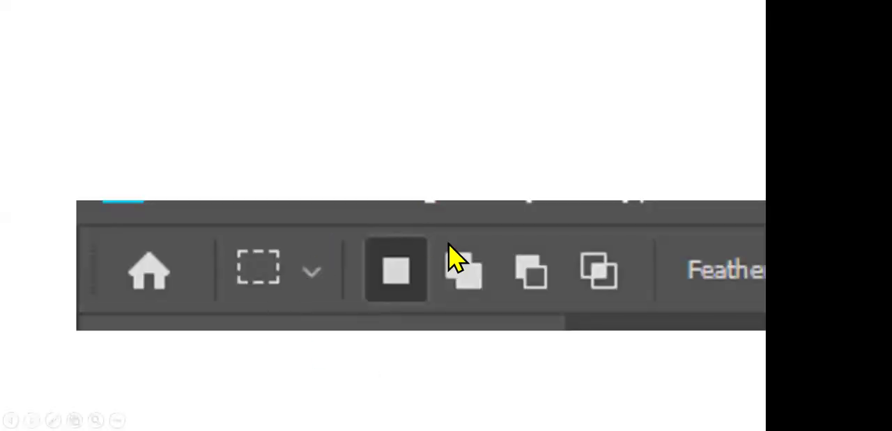
In the PowerPoint slide show, draw a pen arrow from the second selection mode icon and handwrite "Add to selection" above it.
left_click(53, 420)
left_click(56, 331)
mouse_move(456, 253)
left_mouse_down()
mouse_move(443, 135)
mouse_move(424, 155)
mouse_move(460, 154)
left_mouse_up()
mouse_move(392, 110)
left_mouse_down()
mouse_move(405, 85)
mouse_move(417, 112)
left_mouse_up()
mouse_move(401, 100)
left_mouse_down()
mouse_move(432, 99)
mouse_move(433, 113)
mouse_move(452, 116)
left_mouse_up()
mouse_move(470, 54)
left_mouse_down()
mouse_move(458, 92)
mouse_move(469, 110)
left_mouse_up()
mouse_move(500, 52)
left_mouse_down()
mouse_move(495, 108)
mouse_move(487, 88)
mouse_move(511, 85)
left_mouse_up()
mouse_move(510, 82)
left_mouse_down()
mouse_move(501, 103)
mouse_move(516, 90)
mouse_move(548, 91)
mouse_move(552, 80)
mouse_move(562, 96)
mouse_move(556, 110)
mouse_move(589, 92)
mouse_move(578, 110)
mouse_move(620, 60)
left_mouse_up()
mouse_move(623, 101)
left_mouse_down()
mouse_move(657, 87)
mouse_move(665, 120)
left_mouse_up()
mouse_move(687, 88)
left_mouse_down()
mouse_move(650, 110)
mouse_move(694, 127)
left_mouse_up()
mouse_move(699, 70)
left_mouse_down()
mouse_move(697, 115)
mouse_move(708, 96)
mouse_move(712, 118)
mouse_move(720, 108)
mouse_move(743, 127)
left_mouse_up()
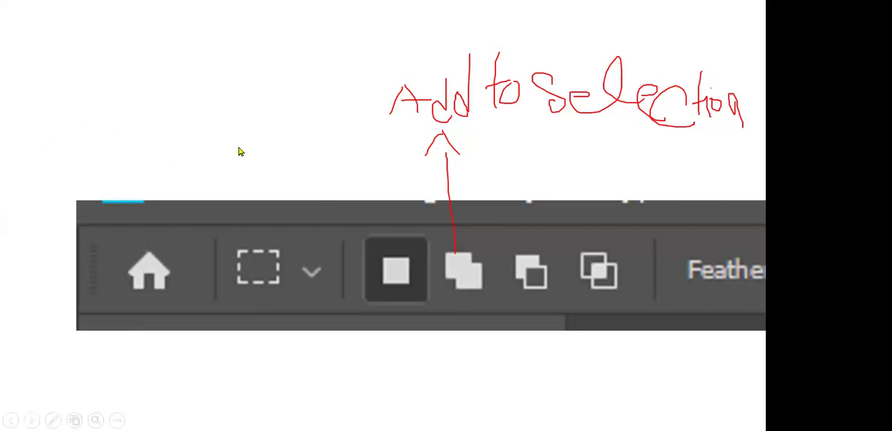
End the slide show, keep the pen annotations, and switch back to Photoshop.
key("Escape")
left_click(368, 244)
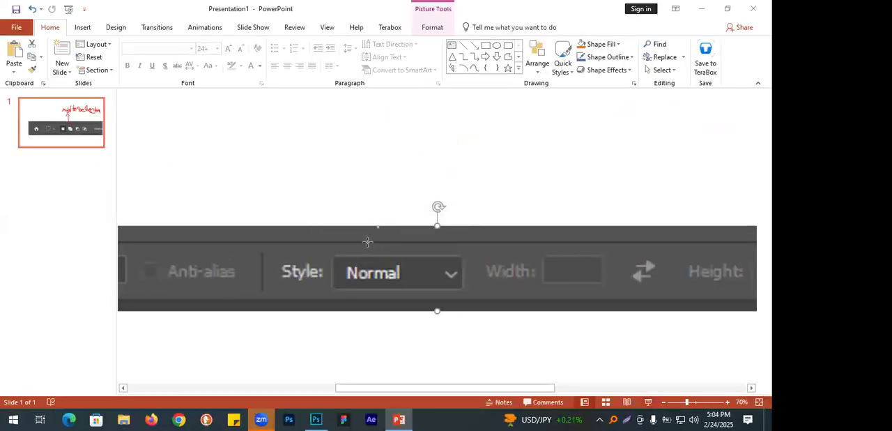
key("alt+Tab")
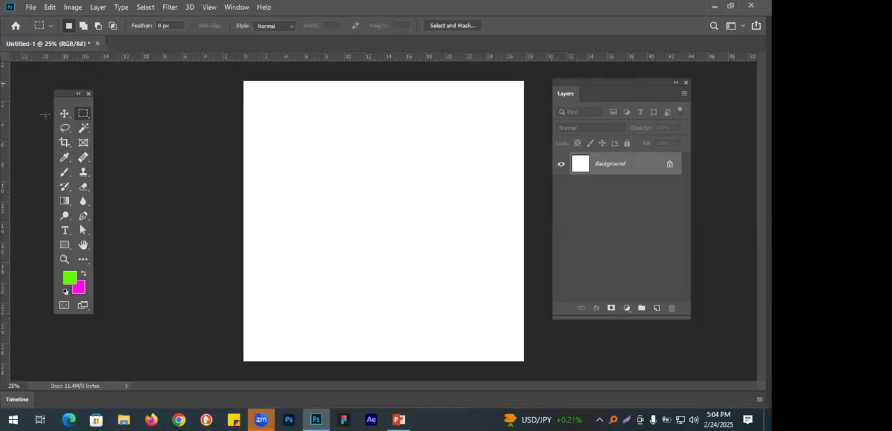
Add a new layer and, in Add to selection mode, draw many separate rectangular selections of different sizes across the canvas.
left_click(84, 26)
left_click(658, 309)
left_click_drag(259, 99, 324, 168)
left_click_drag(335, 105, 451, 117)
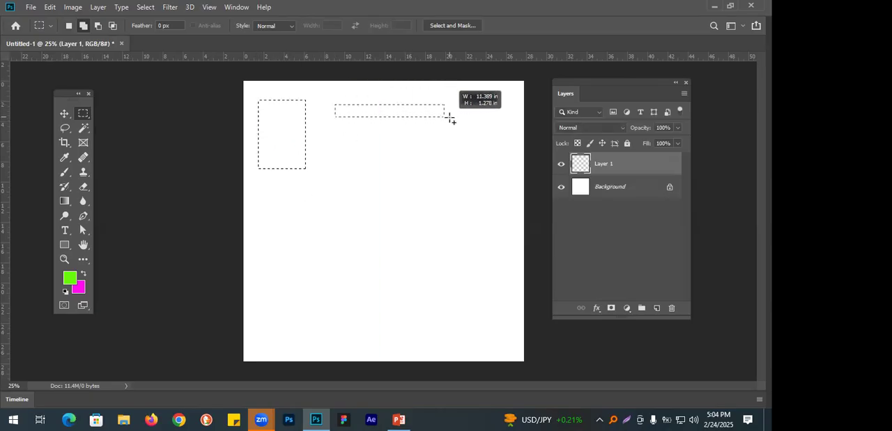
left_click_drag(486, 90, 520, 203)
left_click_drag(348, 143, 459, 156)
mouse_move(269, 203)
left_mouse_down()
mouse_move(283, 287)
mouse_move(297, 312)
left_mouse_up()
left_click_drag(321, 184, 368, 289)
left_click_drag(406, 177, 456, 263)
left_click_drag(420, 294, 503, 331)
left_click_drag(498, 217, 525, 275)
left_click_drag(388, 279, 403, 332)
left_click_drag(300, 320, 389, 361)
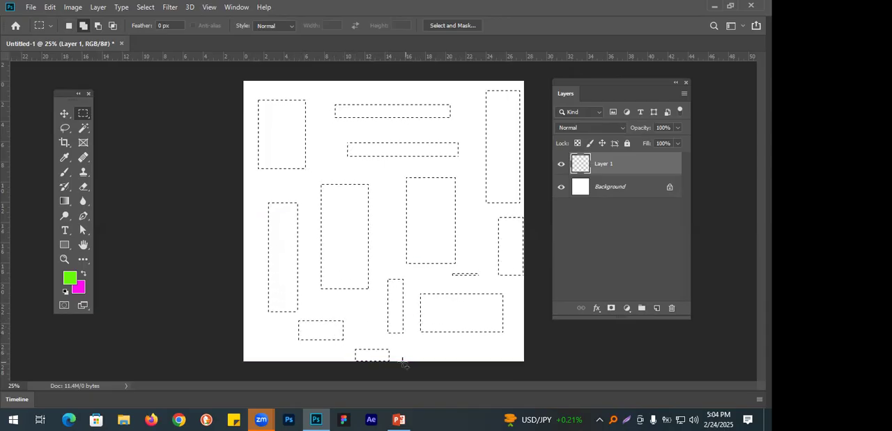
left_click_drag(321, 139, 335, 164)
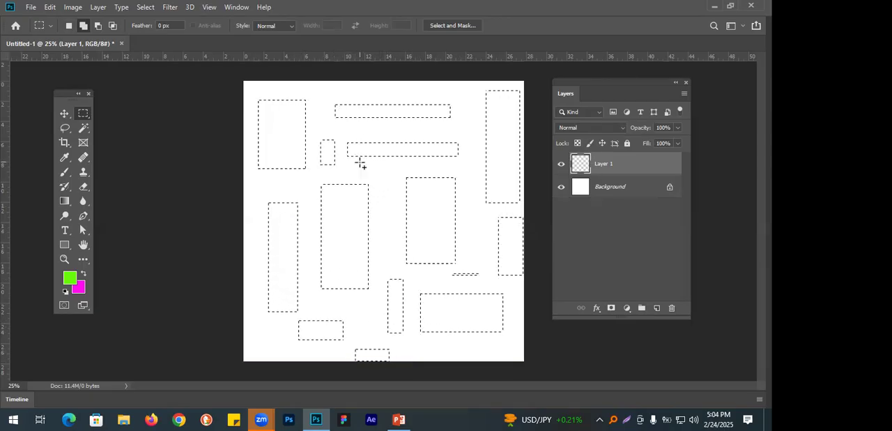
Add three more small rectangles to the selection, fill all the selected areas with the green foreground colour on Layer 1, and deselect.
left_click_drag(395, 170, 394, 249)
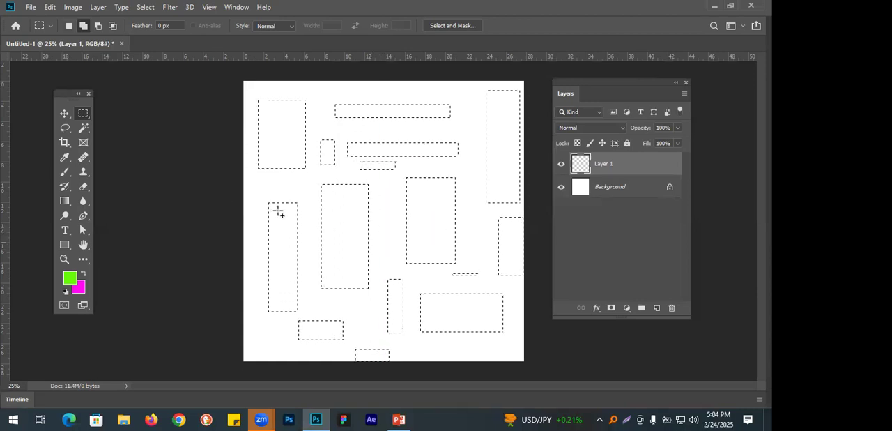
left_click_drag(247, 179, 297, 189)
key("alt+BackSpace")
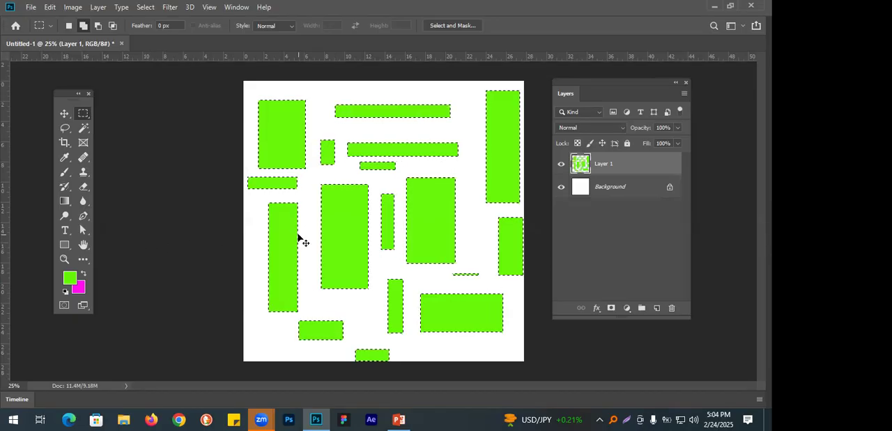
key("ctrl+d")
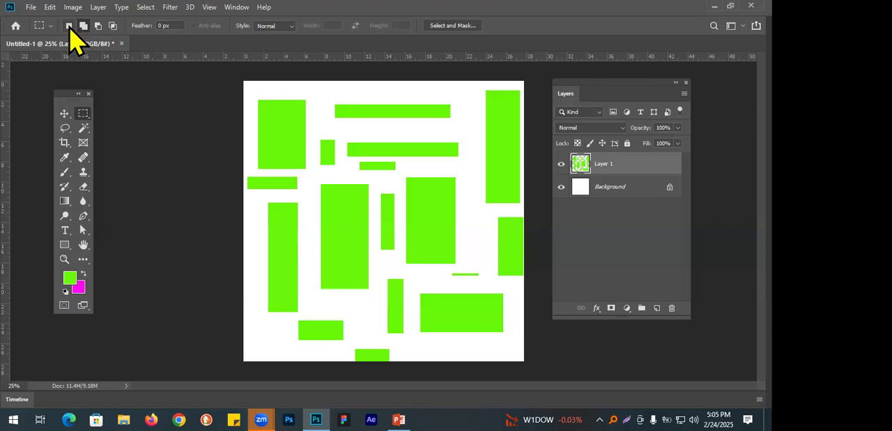
Hide Layer 1, draw a wide rectangular marquee in Subtract from selection mode, and add a new layer.
left_click(85, 28)
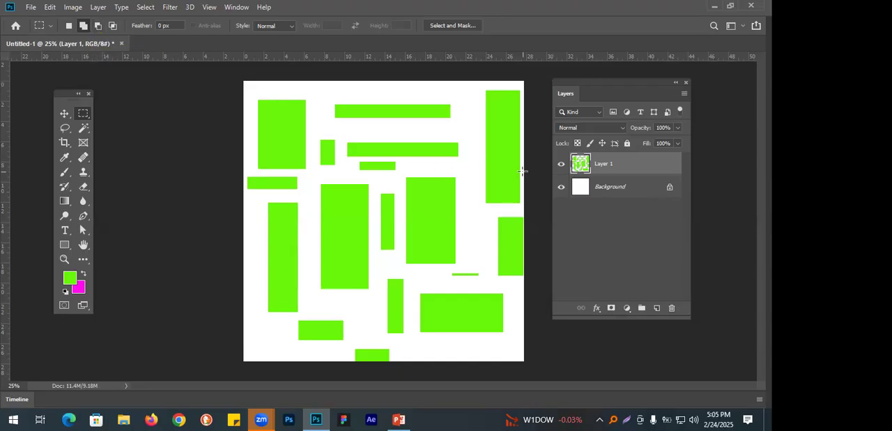
left_click(562, 169)
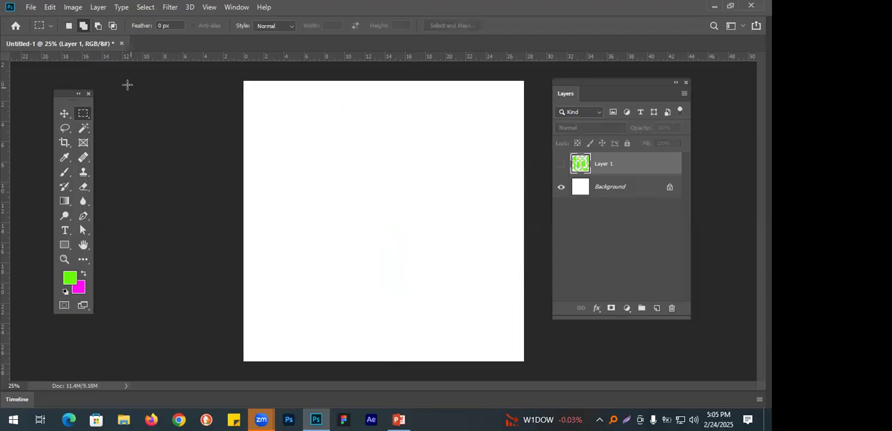
left_click(98, 26)
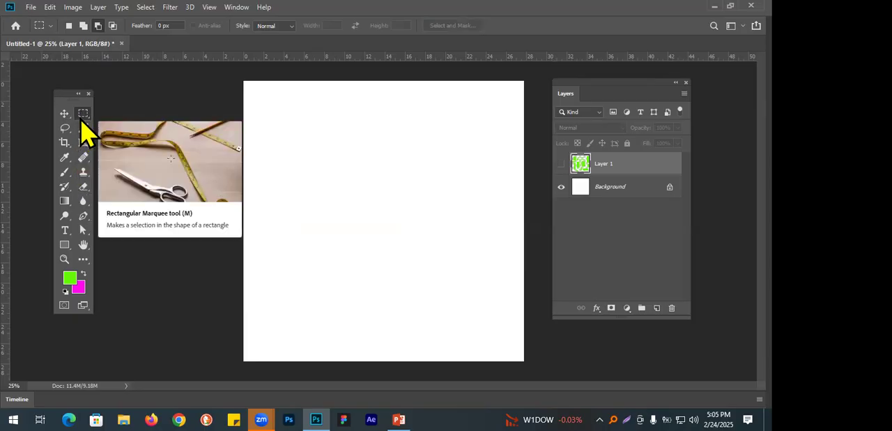
left_click_drag(291, 144, 494, 232)
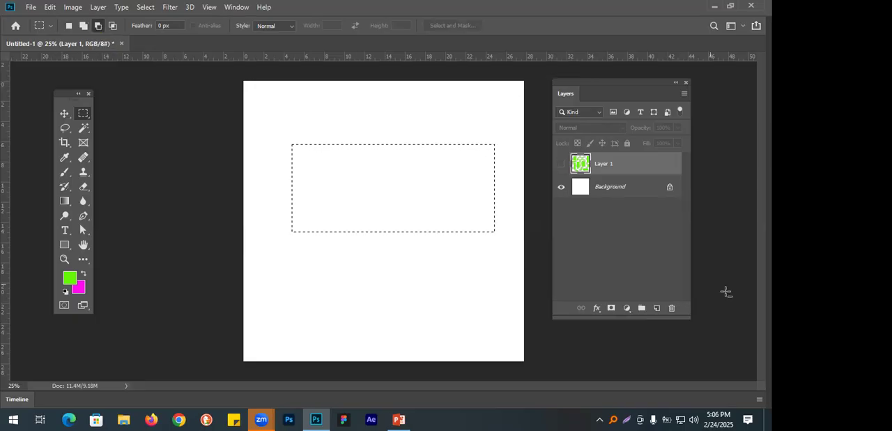
left_click(658, 308)
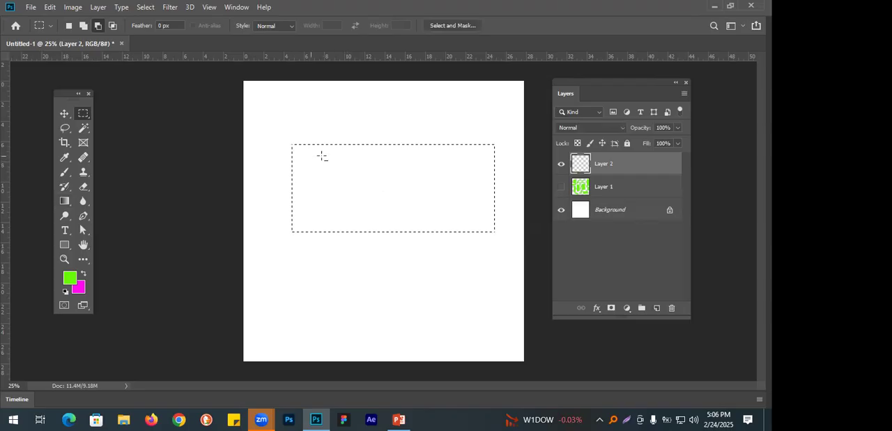
Subtract rectangular areas from the lower middle and right part of the marquee to cut it to an L shape, and deselect.
left_click_drag(447, 265, 477, 303)
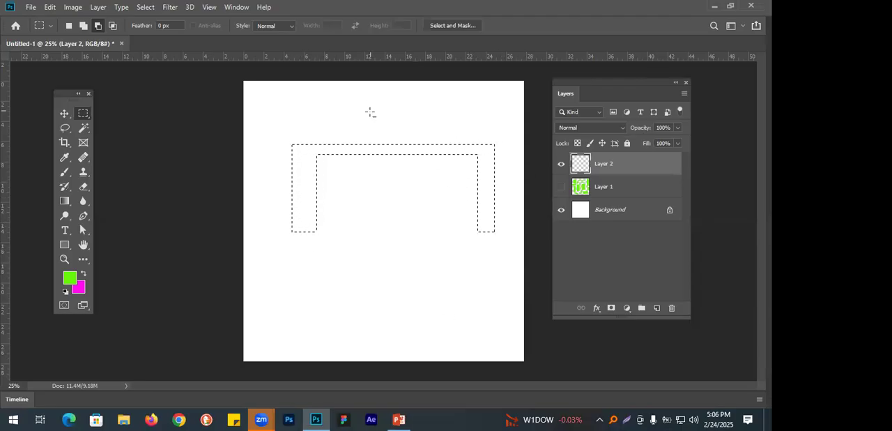
left_click_drag(374, 103, 519, 279)
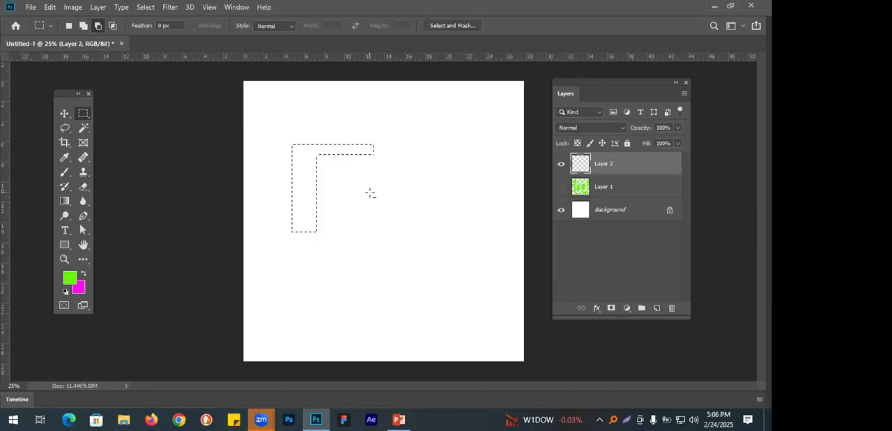
left_click(98, 25)
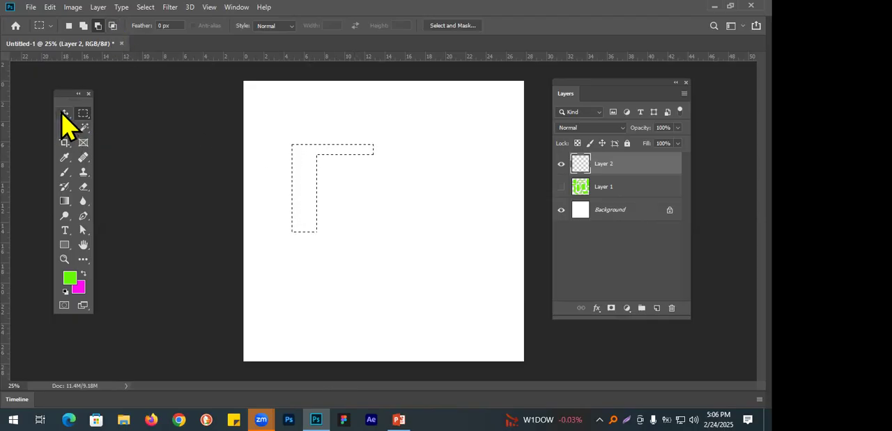
key("ctrl+d")
Draw overlapping ellipses with the Elliptical Marquee tool in Intersect with selection mode to keep their common area, and clear the selection.
right_click(83, 114)
left_click(123, 126)
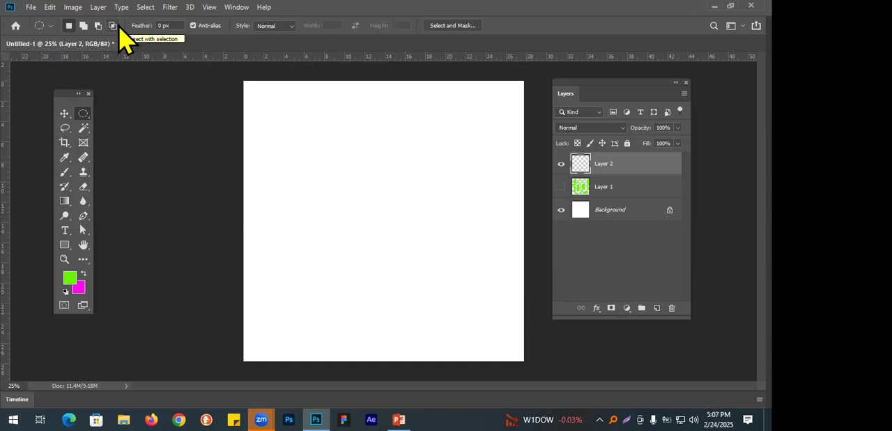
left_click(115, 26)
left_click_drag(281, 169, 425, 317)
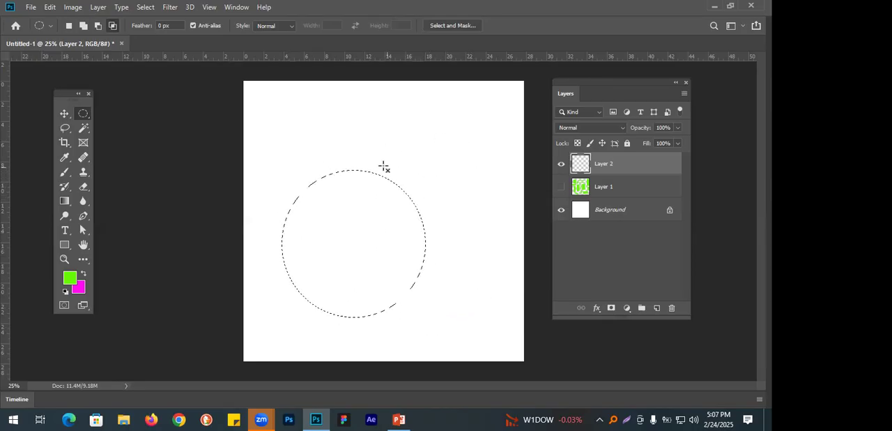
left_click_drag(374, 156, 522, 315)
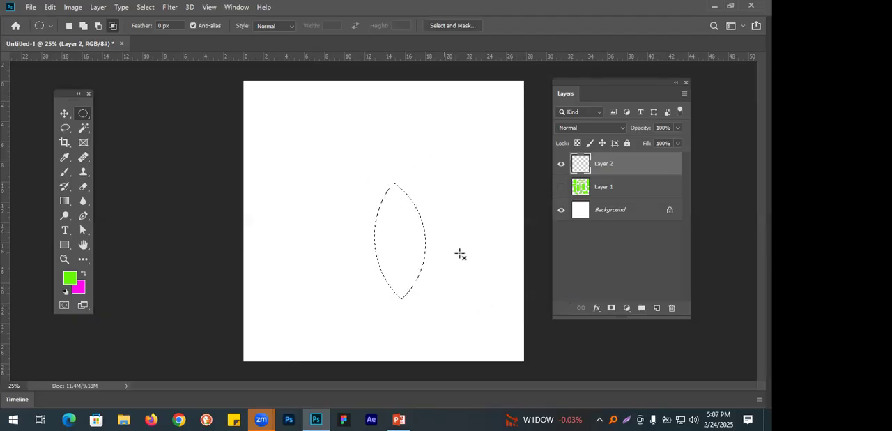
left_click_drag(341, 118, 423, 289)
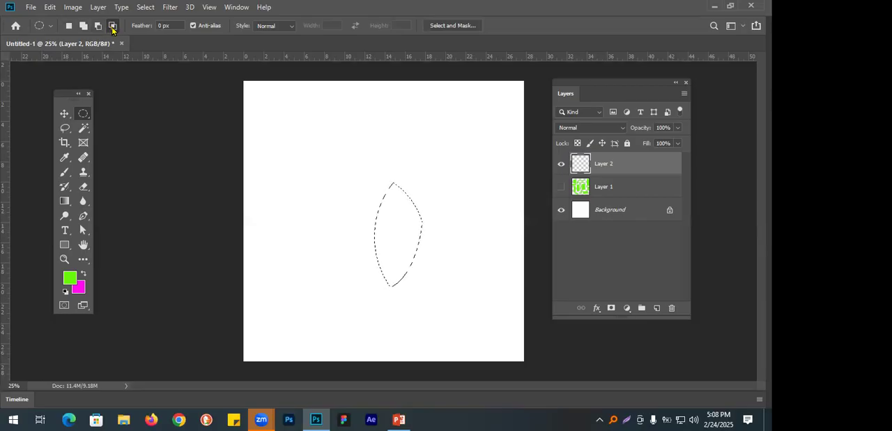
left_click(112, 27)
left_click(355, 139)
left_click(64, 115)
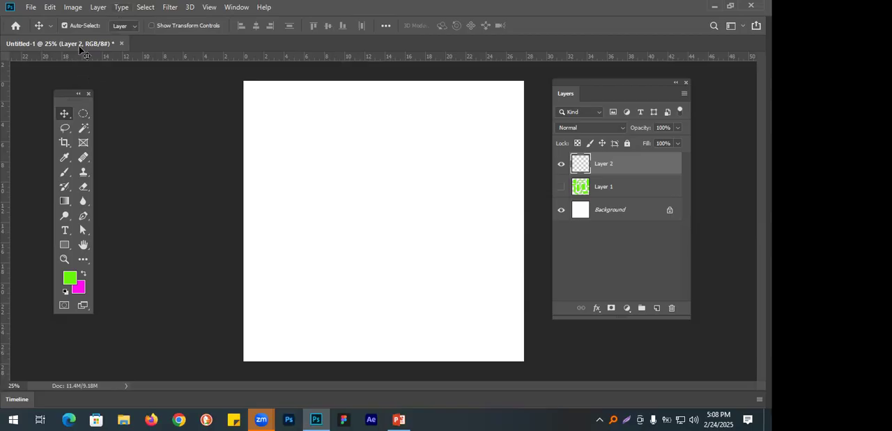
Fill a circular selection on Layer 2 with the magenta background colour, deselect, and move the circle towards the canvas's left edge.
left_click(83, 114)
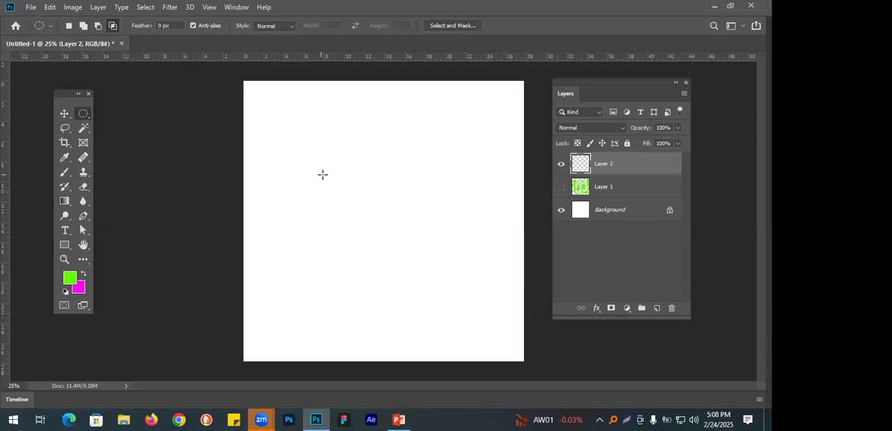
left_click_drag(277, 141, 375, 241)
key("ctrl+BackSpace")
key("ctrl+d")
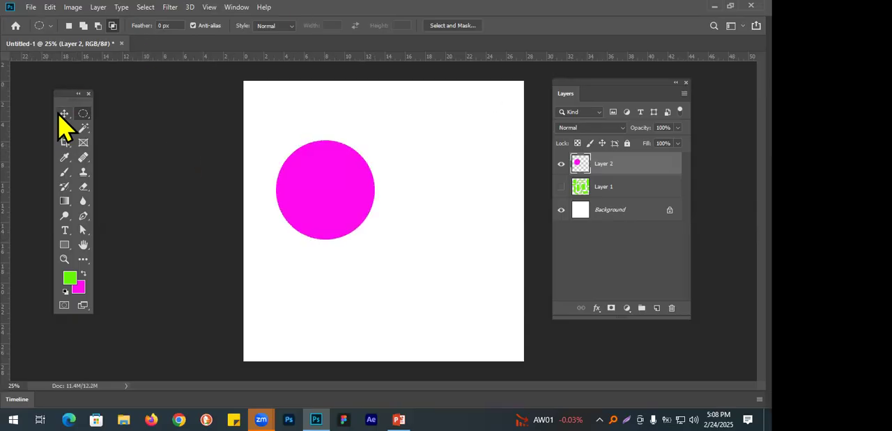
left_click(64, 114)
left_click_drag(305, 178, 280, 180)
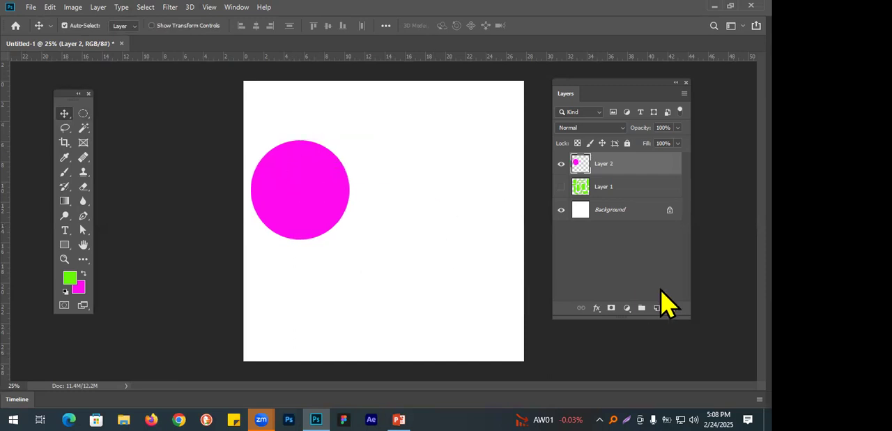
On a new layer, draw a circular selection with a 60 px feather and fill it with the magenta background colour.
left_click(656, 308)
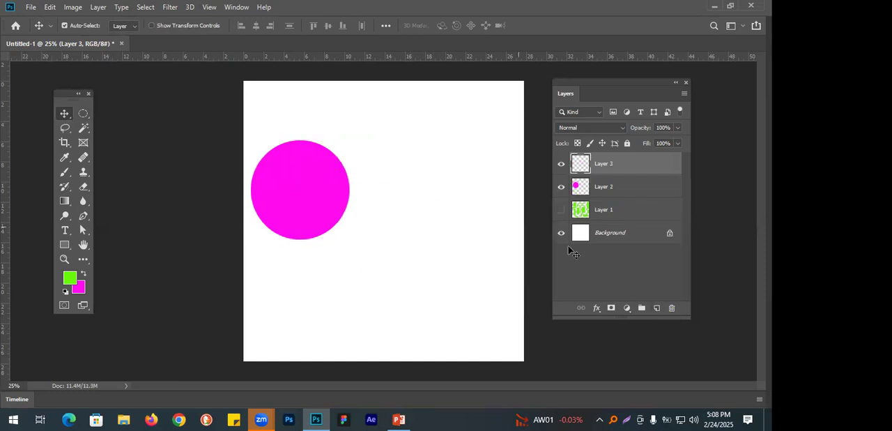
left_click(83, 114)
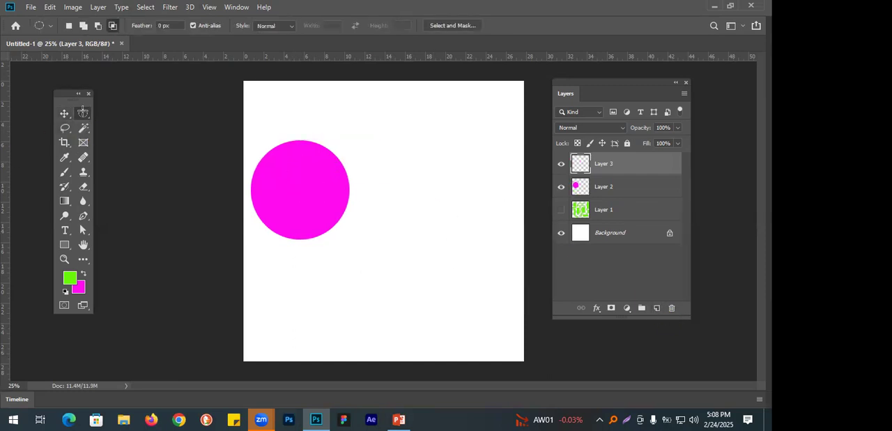
left_click(163, 26)
type("60")
left_click_drag(400, 154, 511, 262)
key("ctrl+BackSpace")
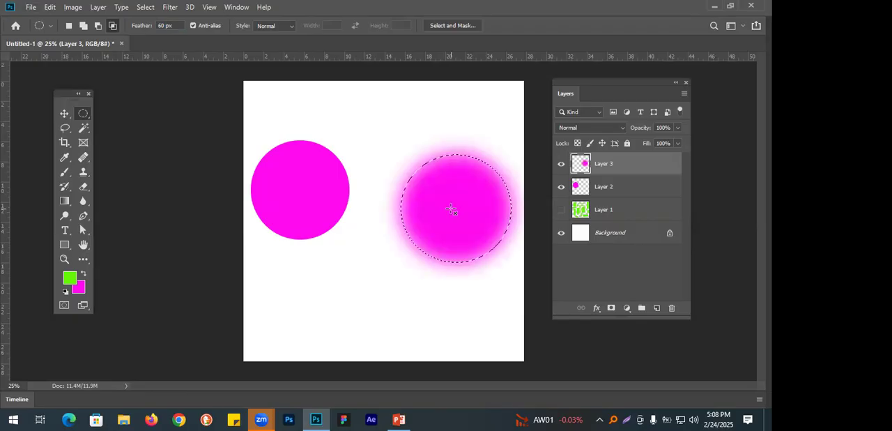
Hide the interface panels, deselect, and move the feathered circle closer to the sharp circle.
key("Tab")
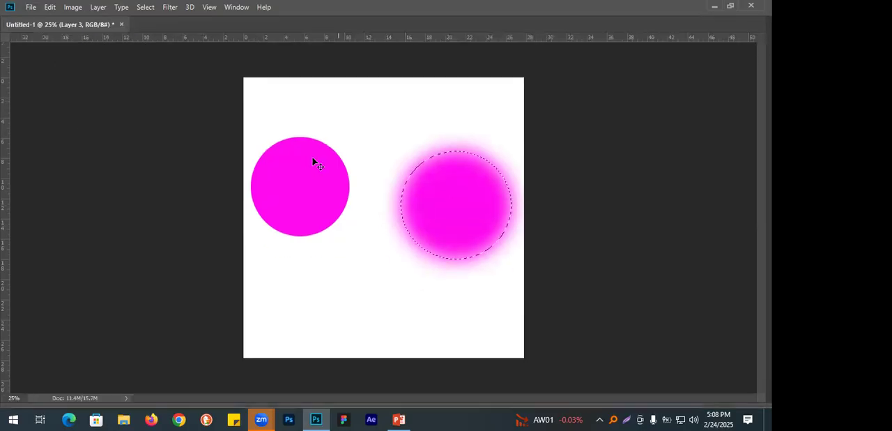
key("ctrl+d")
left_click_drag(460, 202, 432, 187)
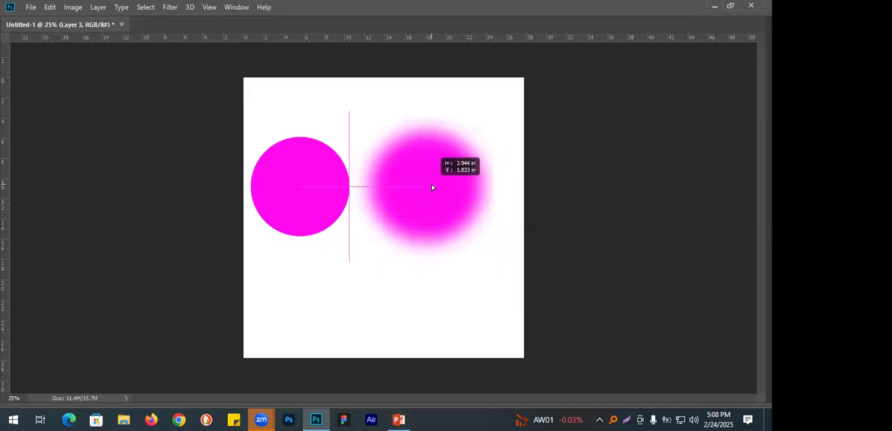
Compare the sharp edge of the first circle with the soft edge of the feathered circle up close.
scroll(347, 191, "up", 6)
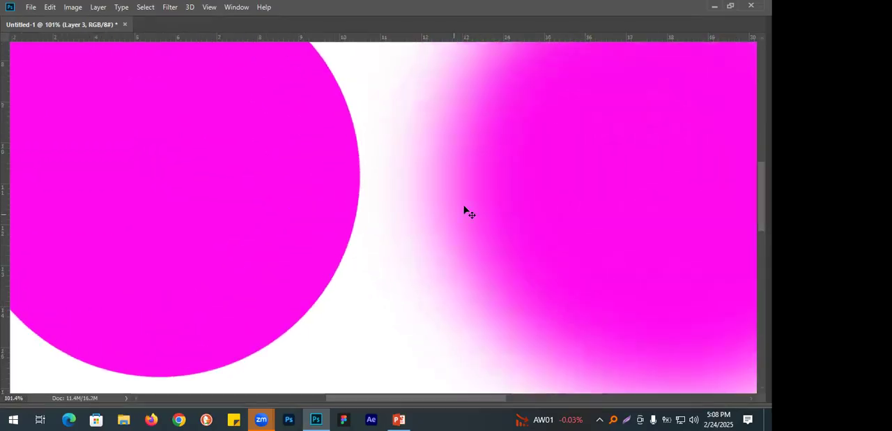
left_click_drag(464, 209, 385, 226)
left_click(395, 201, "ctrl")
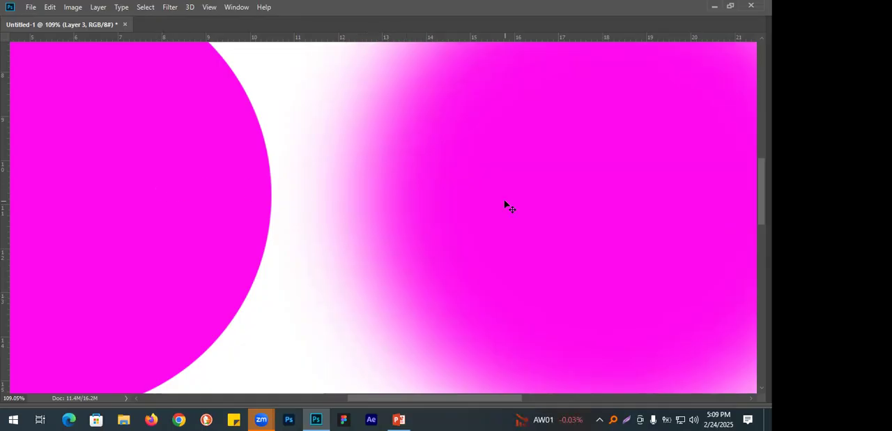
key("ctrl+minus")
key("ctrl")
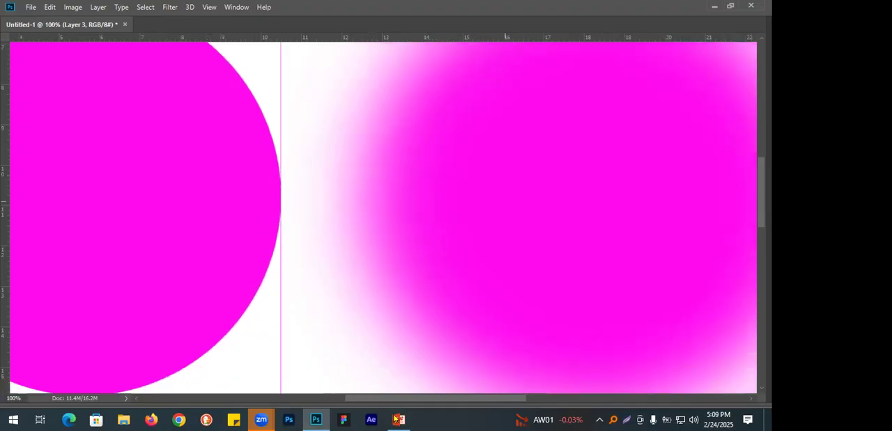
key("ctrl+minus")
key("ctrl+minus")
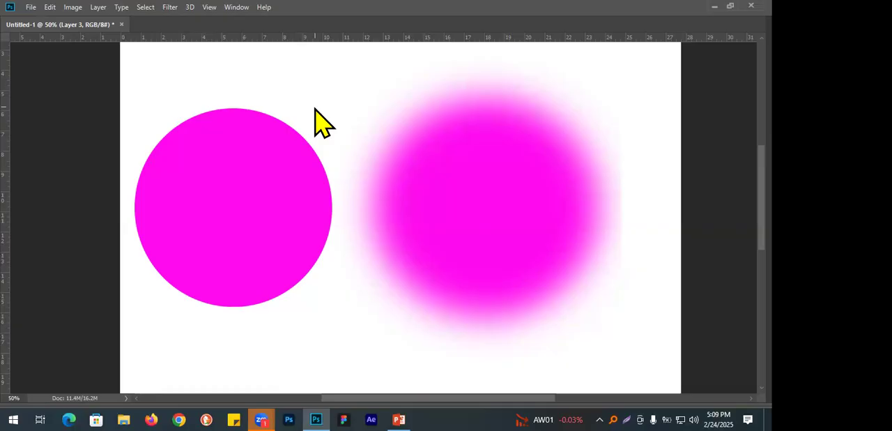
Show the interface panels again and delete Layer 2 and Layer 3 with their magenta circles.
key("Tab")
left_click(640, 193, "shift")
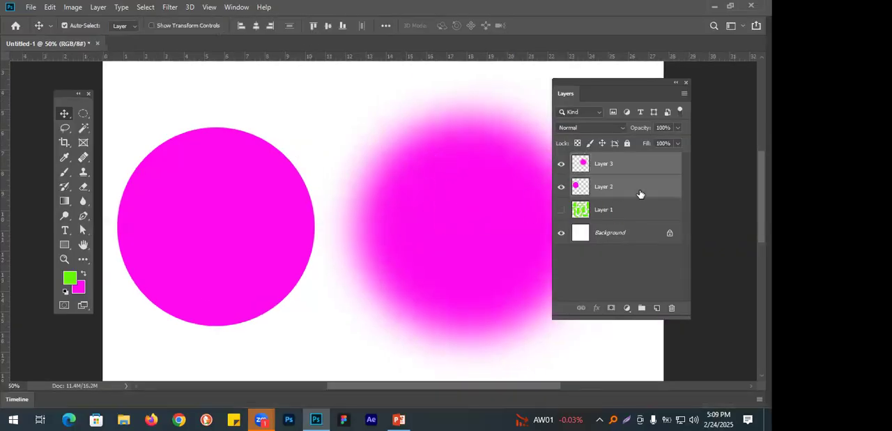
key("Delete")
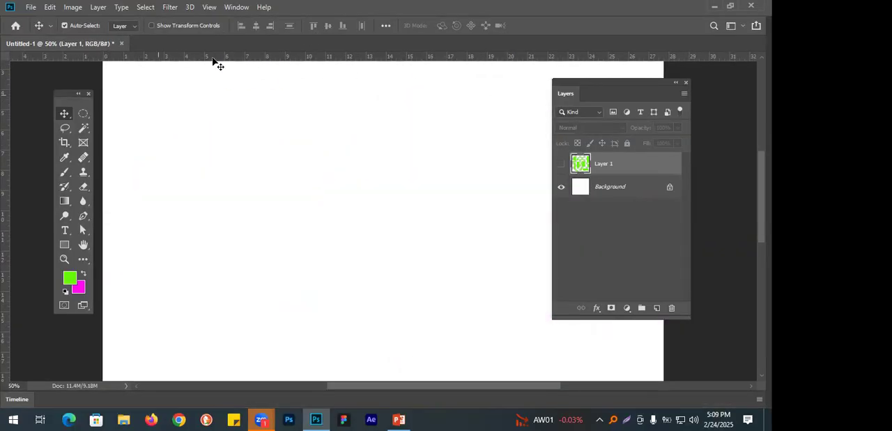
On a new layer, try a magenta fill in a circular selection feathered 60 px, undo the fill, and deselect.
left_click(83, 114)
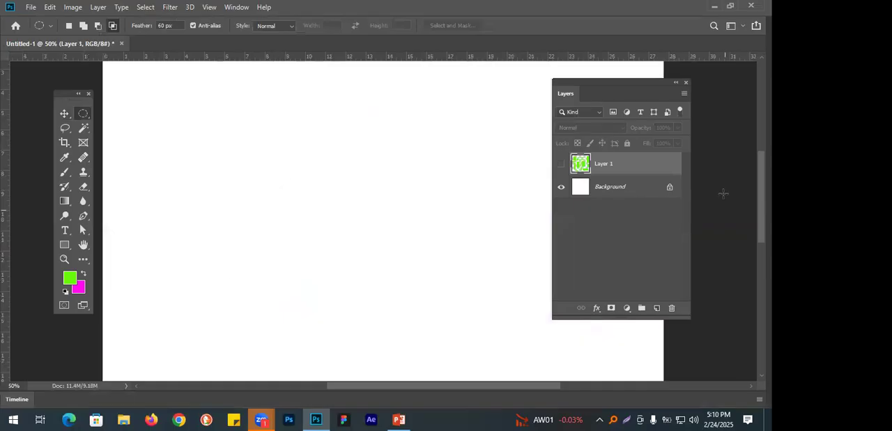
left_click(656, 307)
left_click_drag(194, 160, 365, 335)
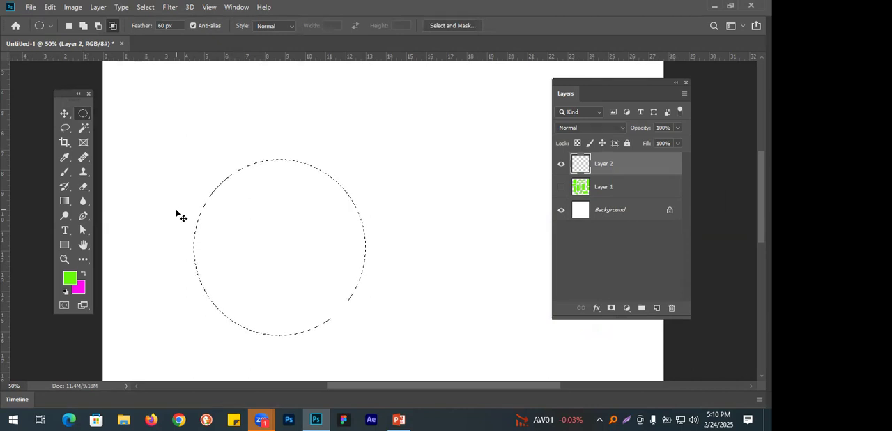
key("ctrl+BackSpace")
key("ctrl+z")
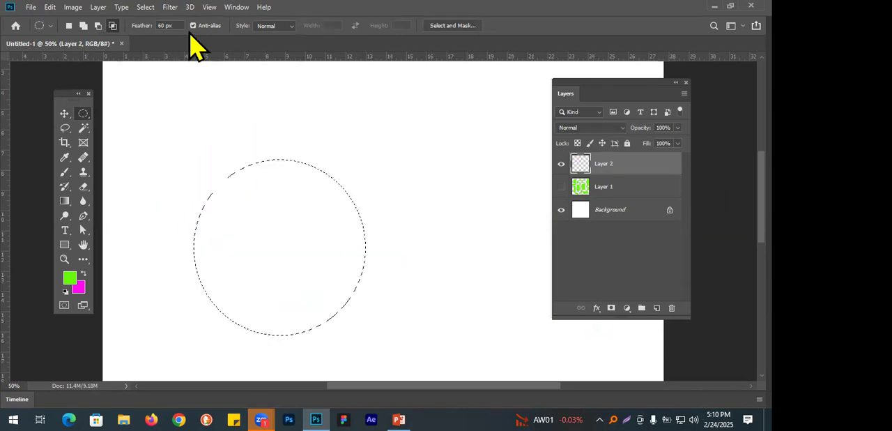
key("ctrl+d")
With feather set to 0 px and anti-alias on, draw a circular selection on Layer 2 and fill it with the magenta background colour.
left_click_drag(181, 25, 134, 28)
type("0")
key("Return")
left_click_drag(143, 131, 357, 332)
left_click_drag(352, 337, 352, 338)
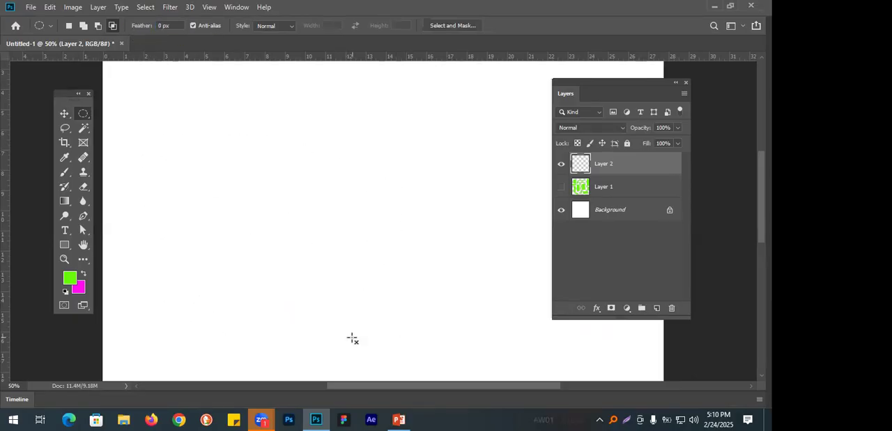
key("ctrl+BackSpace")
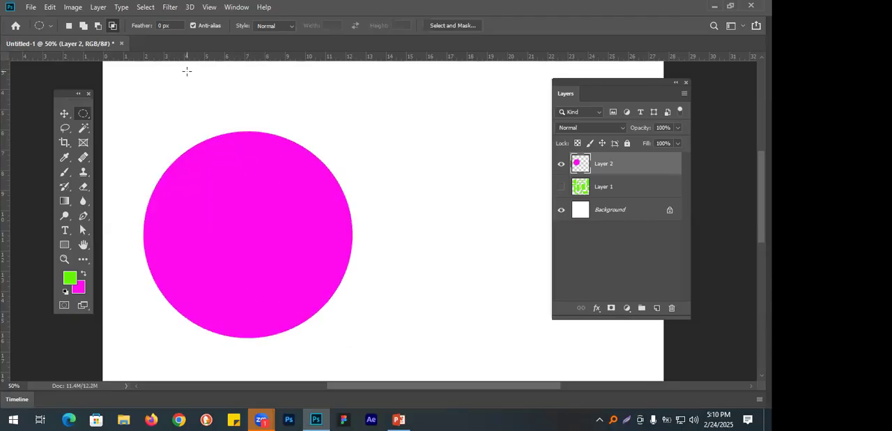
Make a green circle with anti-alias off on a new layer and move it closer to the magenta circle.
left_click(657, 308)
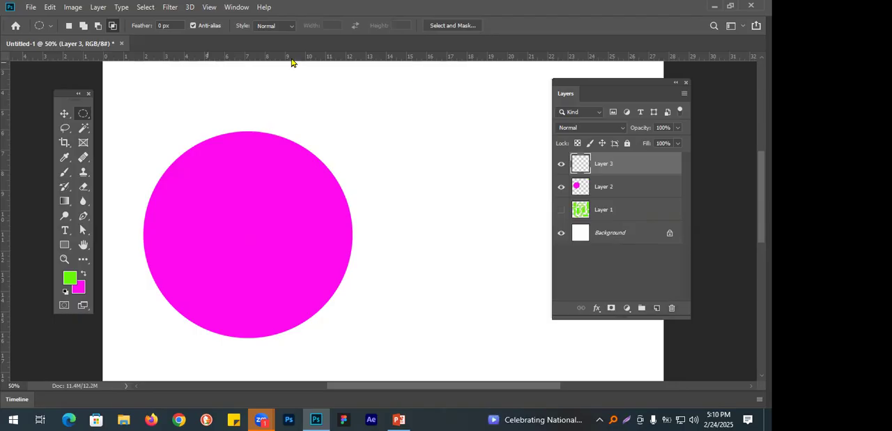
left_click(201, 27)
left_click_drag(435, 139, 638, 347)
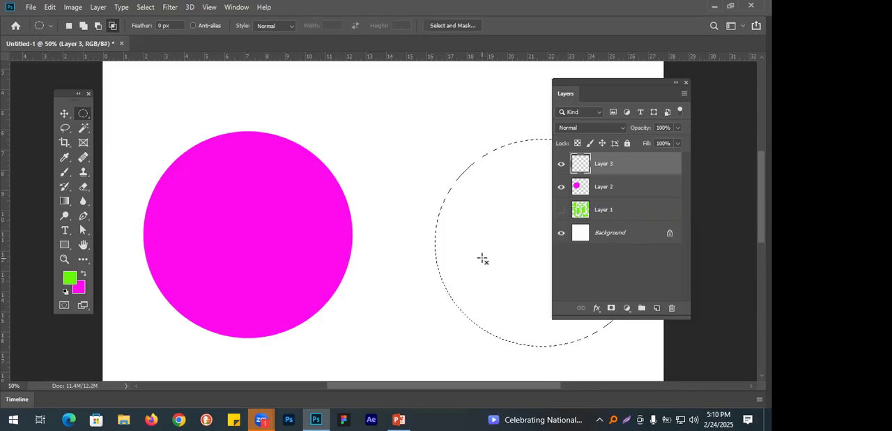
key("alt+BackSpace")
key("ctrl+d")
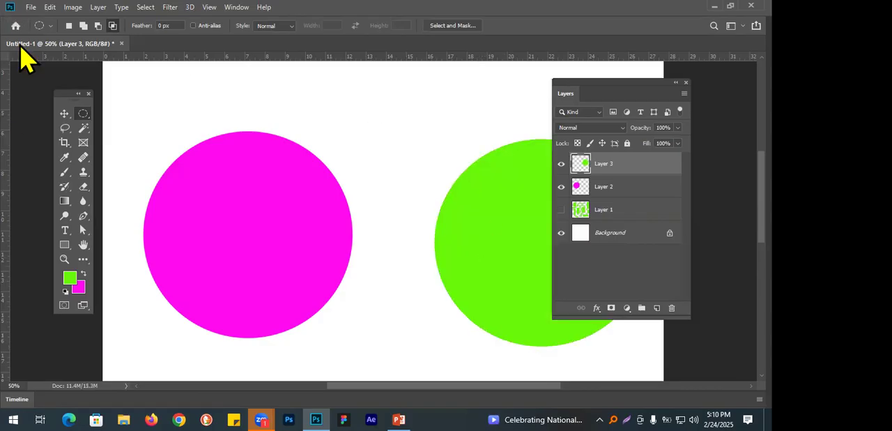
left_click(64, 112)
left_click_drag(474, 243, 401, 238)
Compare the edge pixels of the anti-aliased magenta circle and the green circle up close with the panels hidden, then restore the full view.
left_click_drag(335, 214, 231, 151)
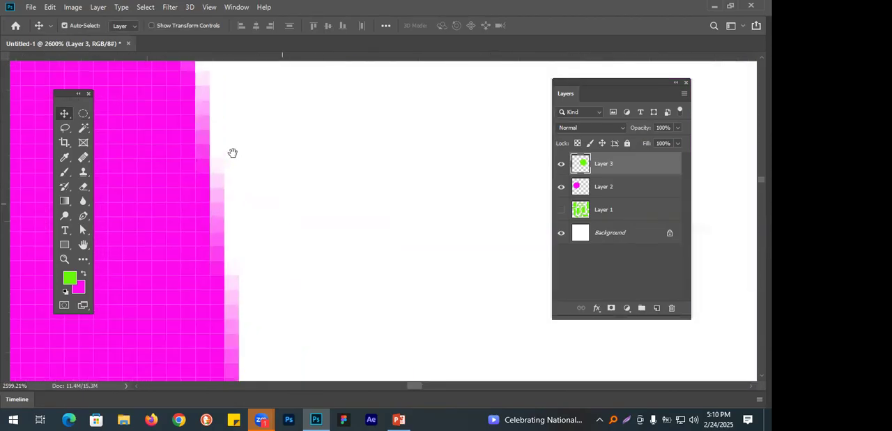
mouse_move(324, 171)
left_mouse_down()
mouse_move(365, 225)
mouse_move(339, 215)
mouse_move(342, 255)
mouse_move(329, 178)
left_mouse_up()
left_click_drag(350, 236, 364, 114)
left_click_drag(372, 165, 376, 237)
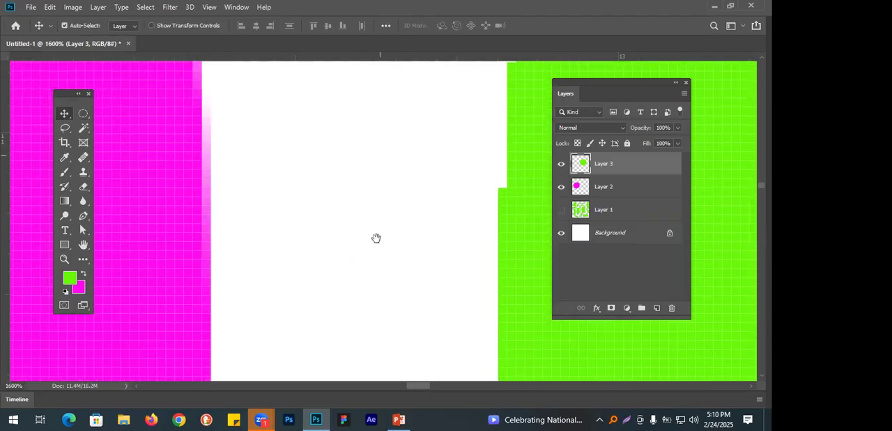
left_click_drag(369, 199, 412, 202)
key("Tab")
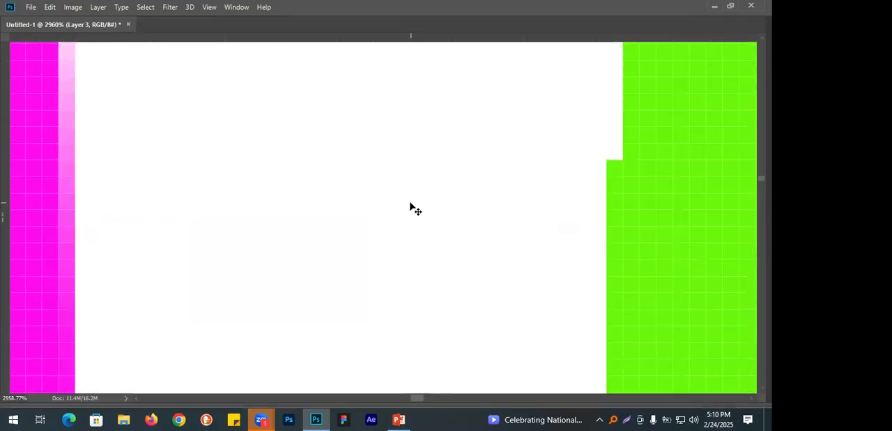
left_click_drag(375, 176, 384, 199)
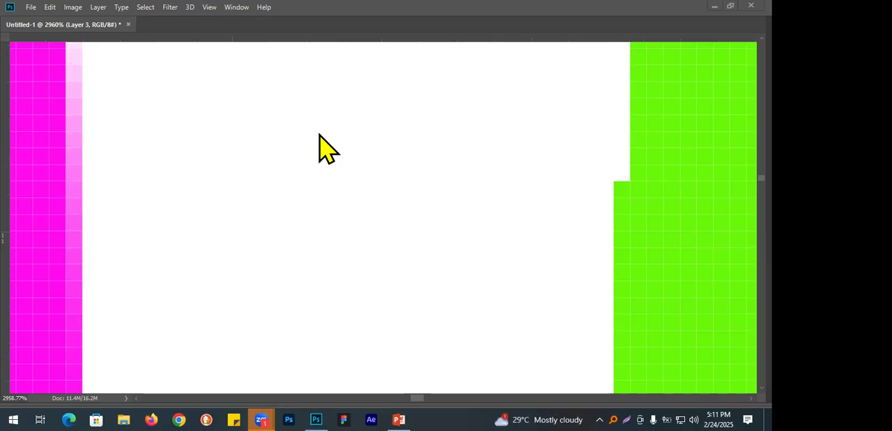
left_click(309, 154)
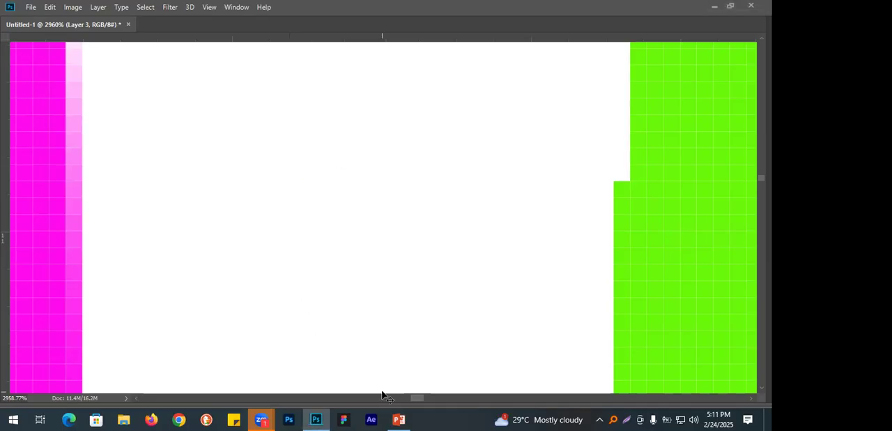
key("ctrl+0")
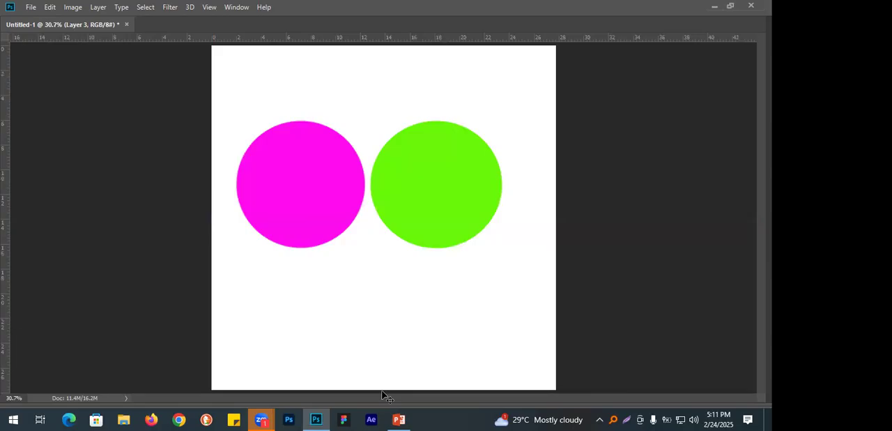
key("Tab")
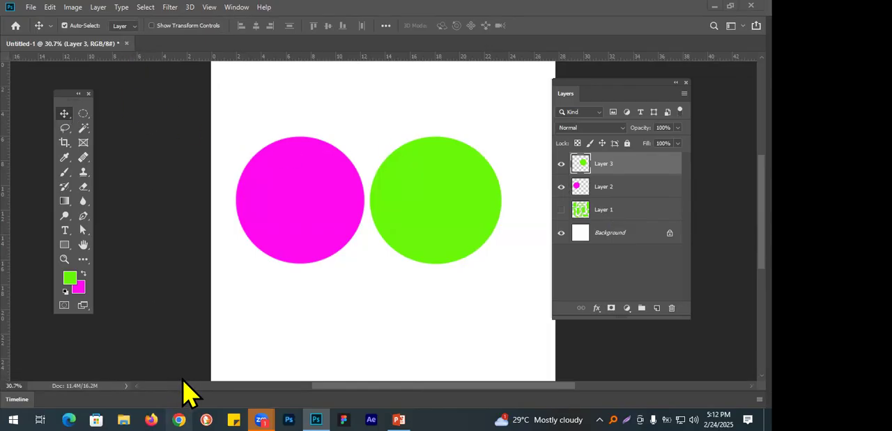
Switch to Chrome, choose a user profile, and go to unsplash.com.
left_click(179, 419)
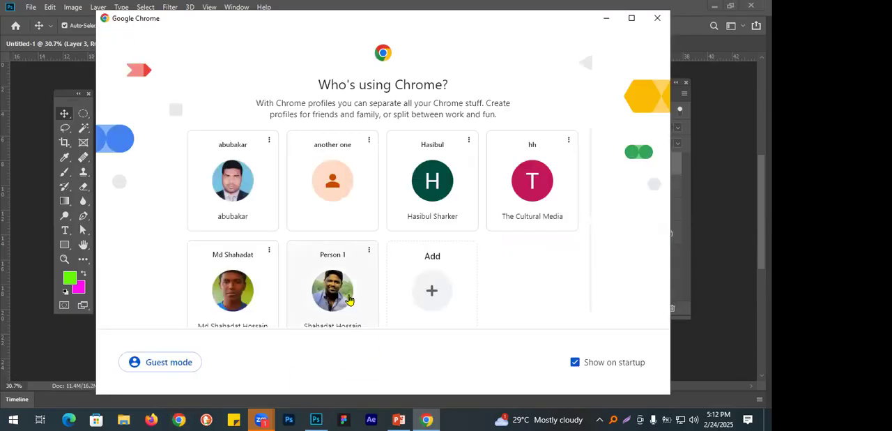
left_click(298, 338)
left_click(198, 37)
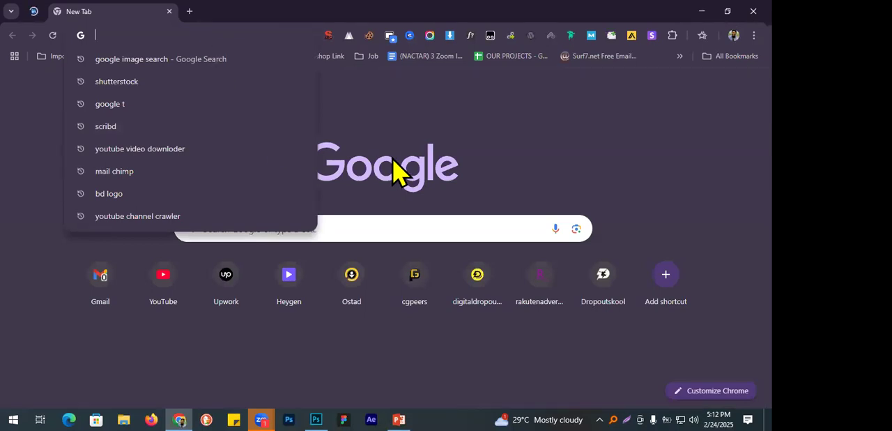
type("up")
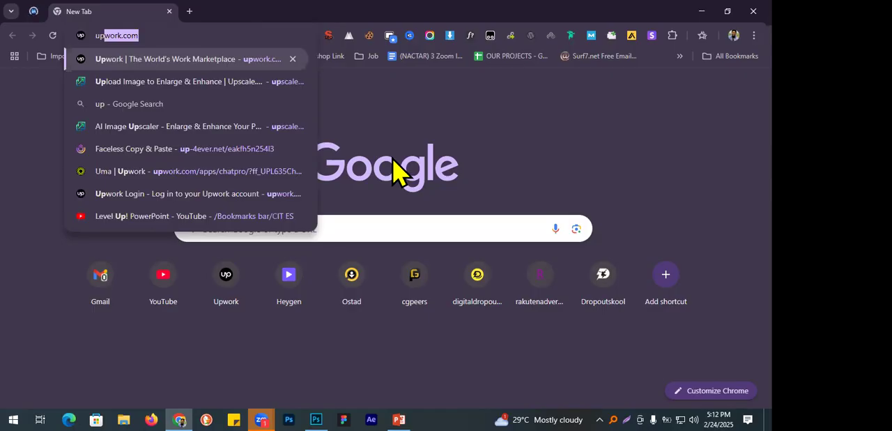
key("BackSpace")
key("BackSpace")
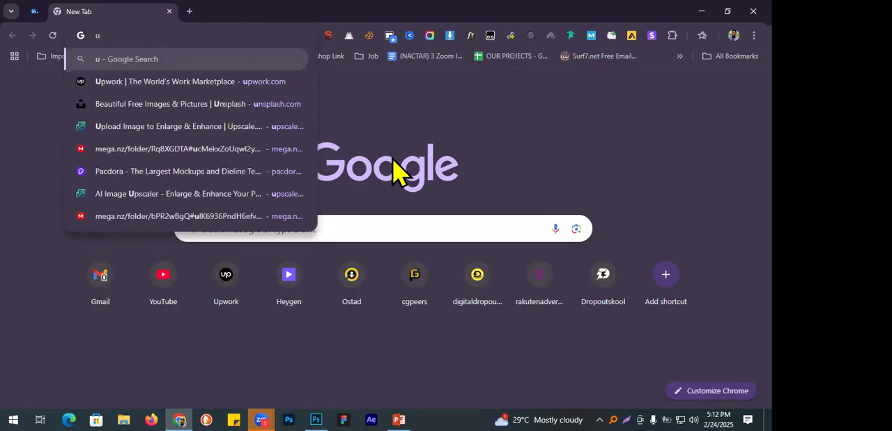
type("n")
key("Return")
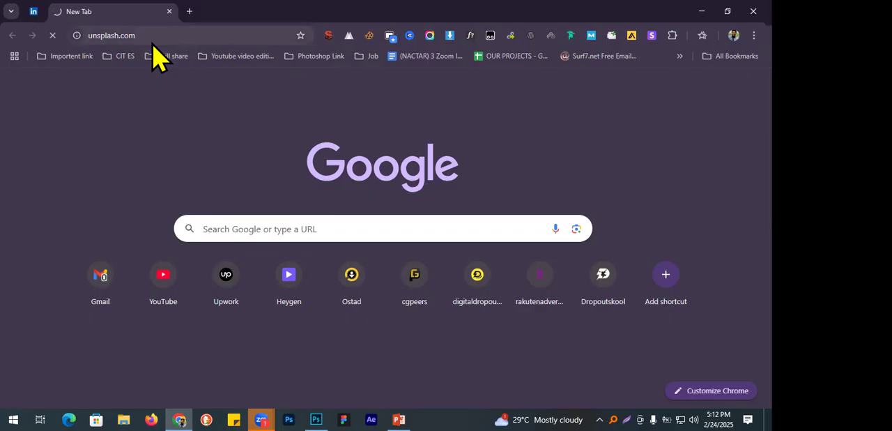
Search Google for "man" in a new browser tab.
left_click(189, 11)
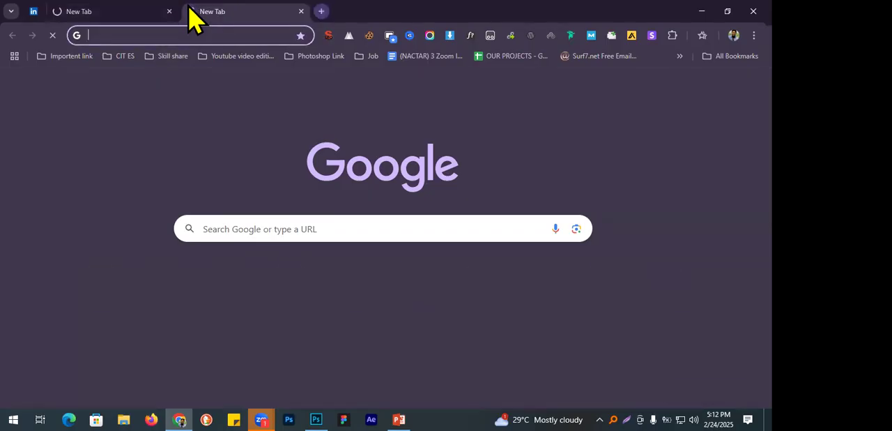
type("man")
key("Return")
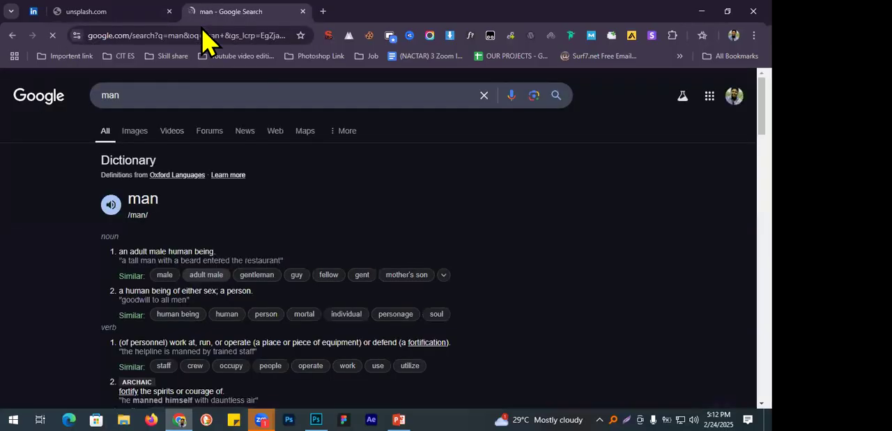
Return to the unsplash.com page, load it again, and search its photos for "man".
left_click(98, 15)
left_click(116, 36)
key("Return")
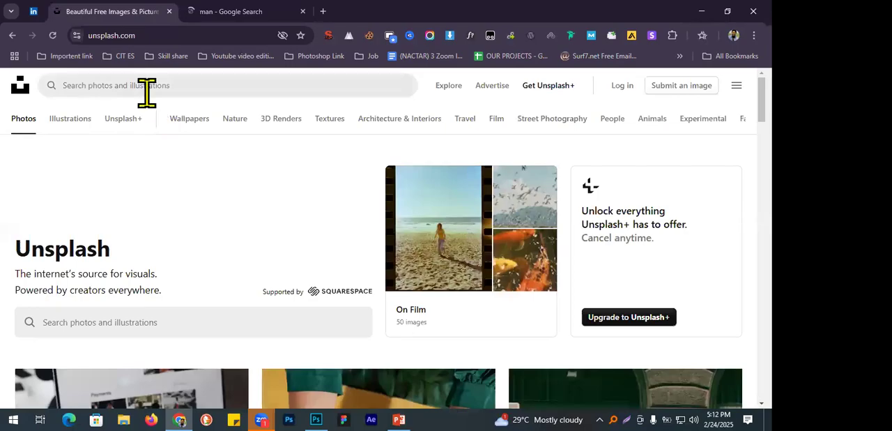
left_click(147, 93)
type("man")
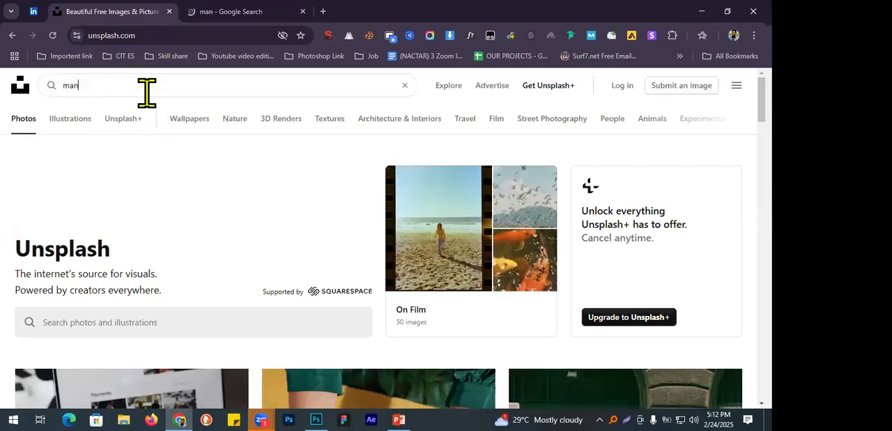
key("Return")
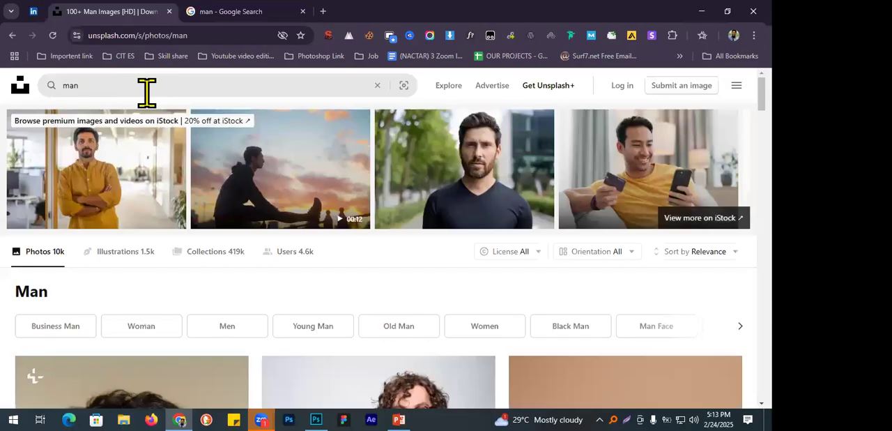
Open the photo of the man in the white and black pinstripe suit from the search results.
scroll(253, 159, "down", 3)
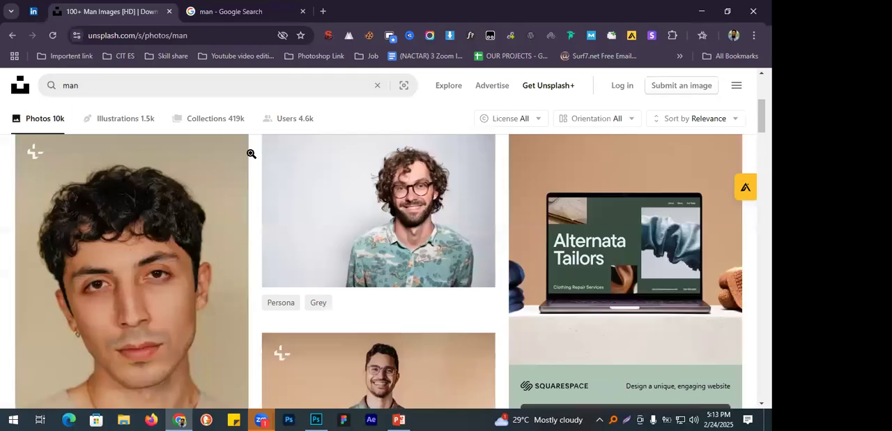
scroll(251, 153, "down", 2)
scroll(251, 153, "down", 3)
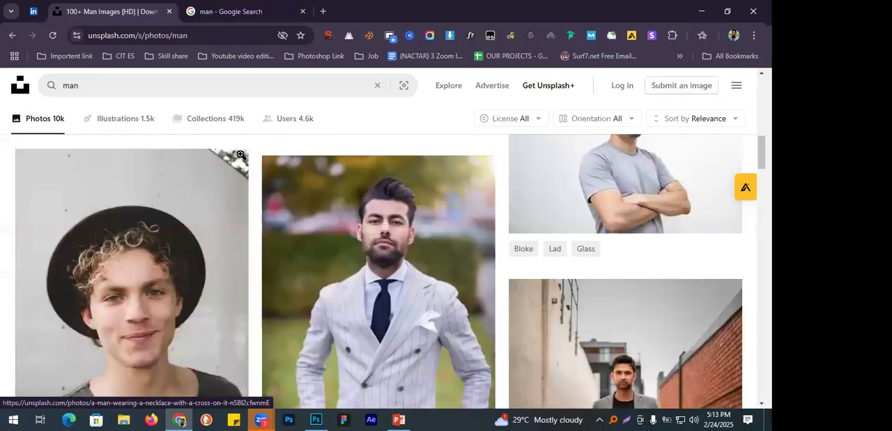
scroll(401, 235, "down", 1)
left_click(406, 223)
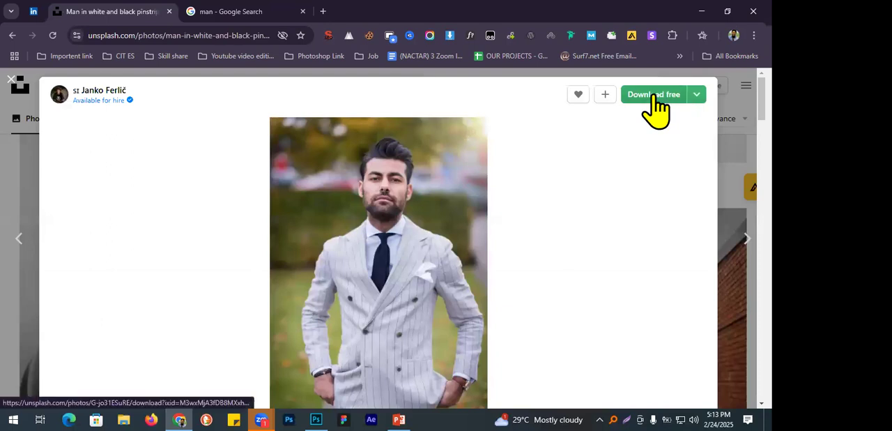
Download the pinstripe suit photo as a JPEG into the Downloads folder, replacing the existing file.
left_click(655, 104)
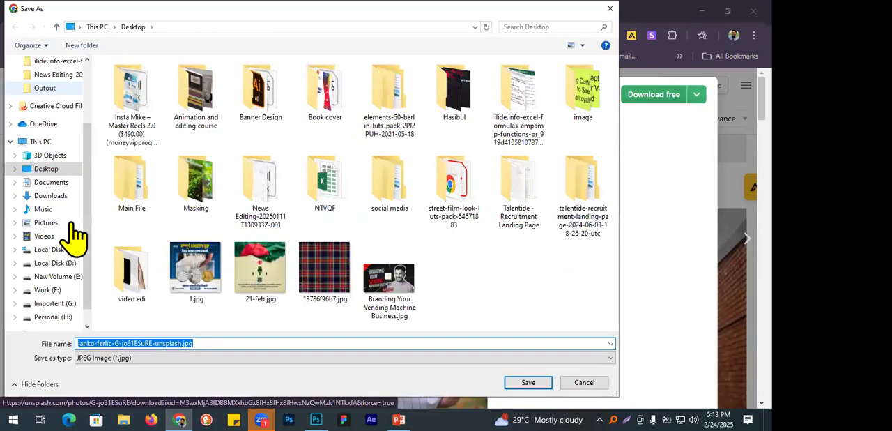
left_click(50, 195)
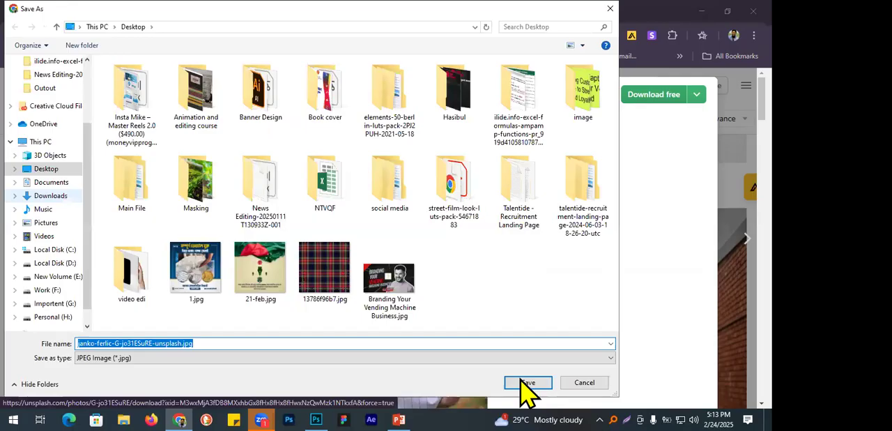
key("Return")
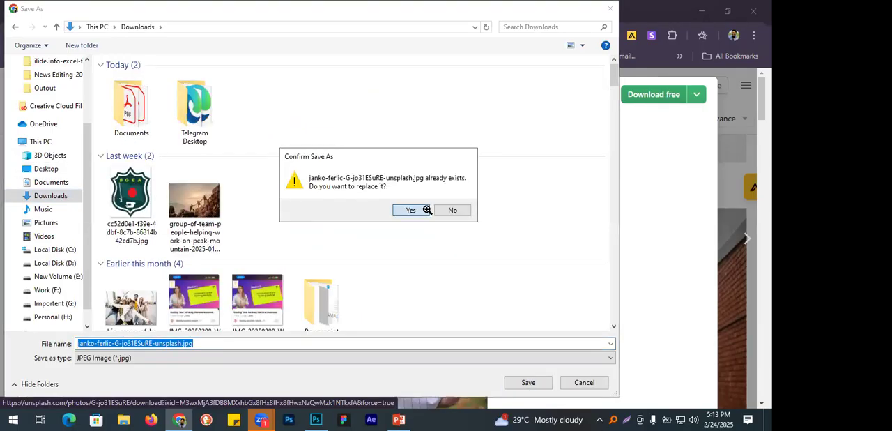
key("Return")
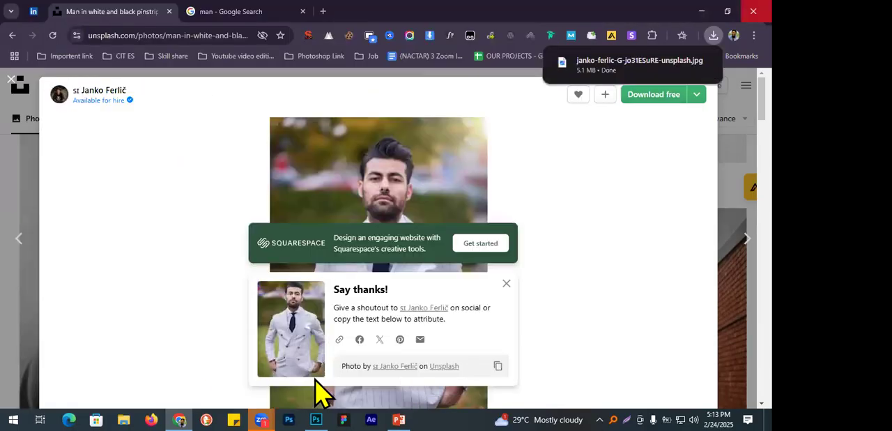
Switch back to Photoshop and open the downloaded pinstripe suit photo from the Downloads folder.
key("alt+Tab")
left_click(32, 8)
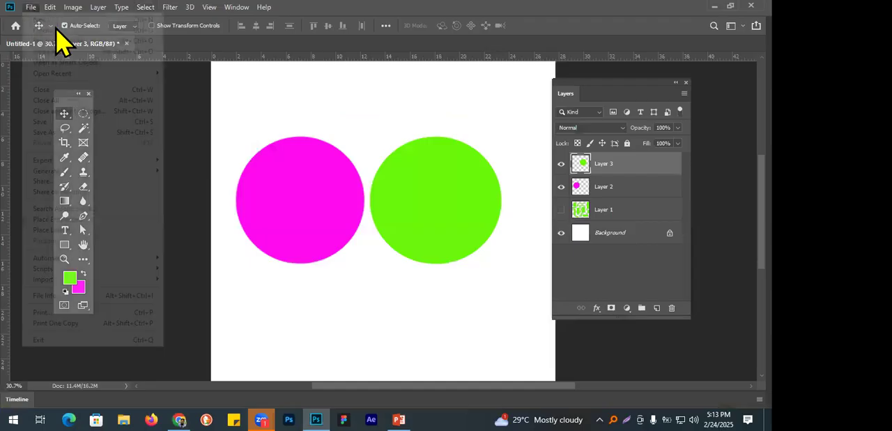
left_click(56, 30)
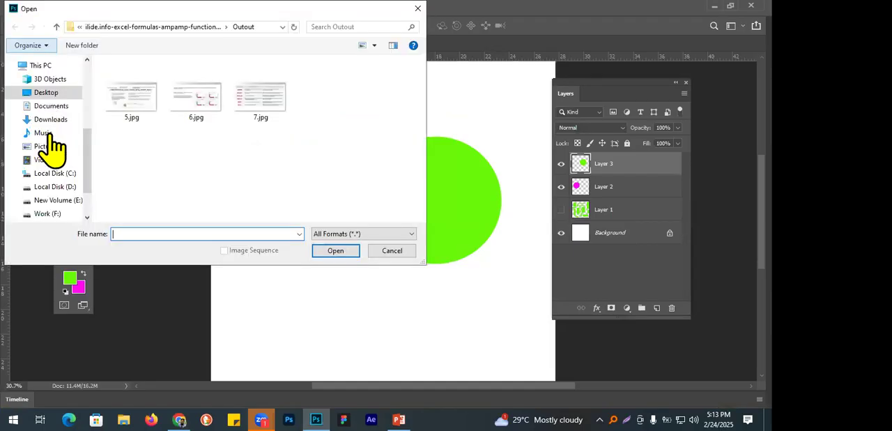
left_click(47, 120)
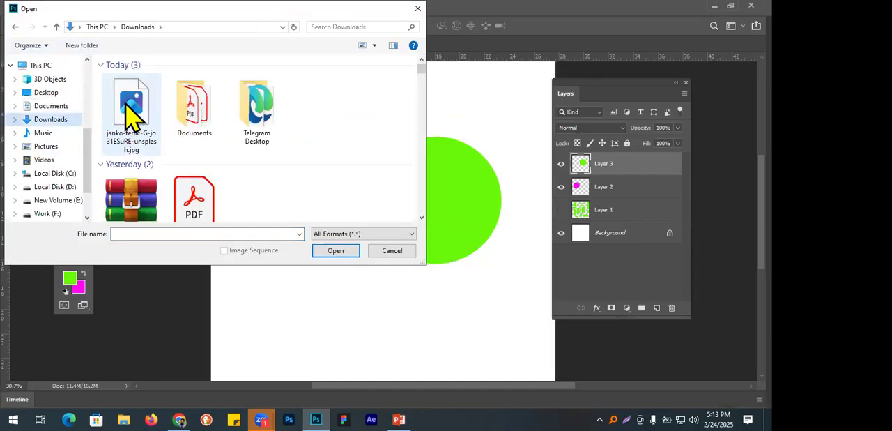
double_click(127, 101)
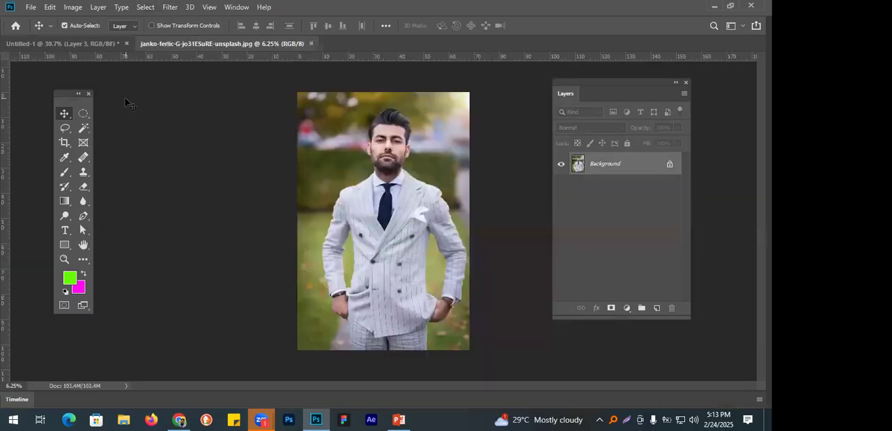
Choose the Elliptical Marquee tool and set its feather to 50 px.
right_click(84, 114)
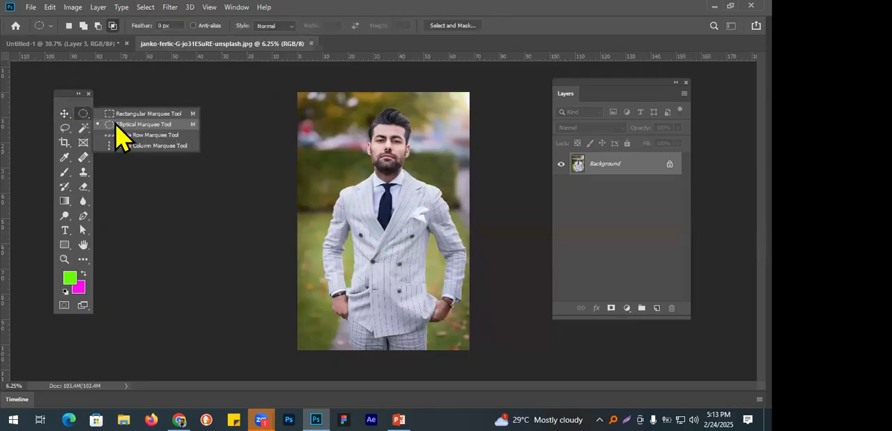
left_click(171, 23)
left_click(165, 27)
type("50")
key("Return")
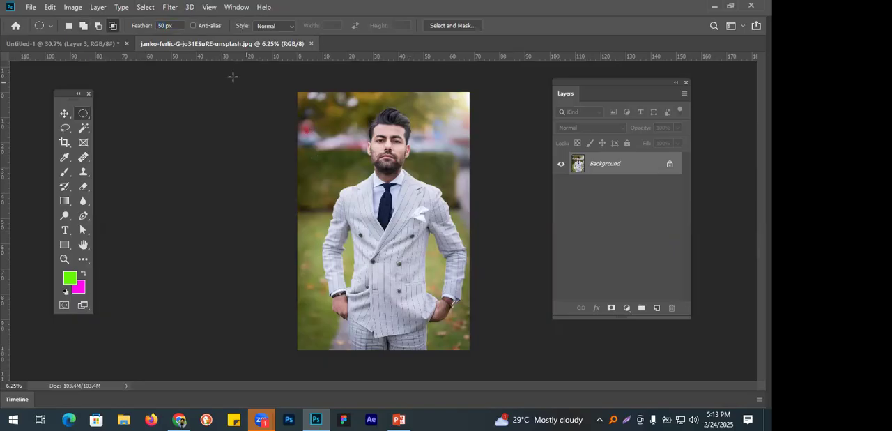
Draw a new elliptical selection about 37 by 68 in around the man's head and torso, and add a new layer.
left_click(68, 25)
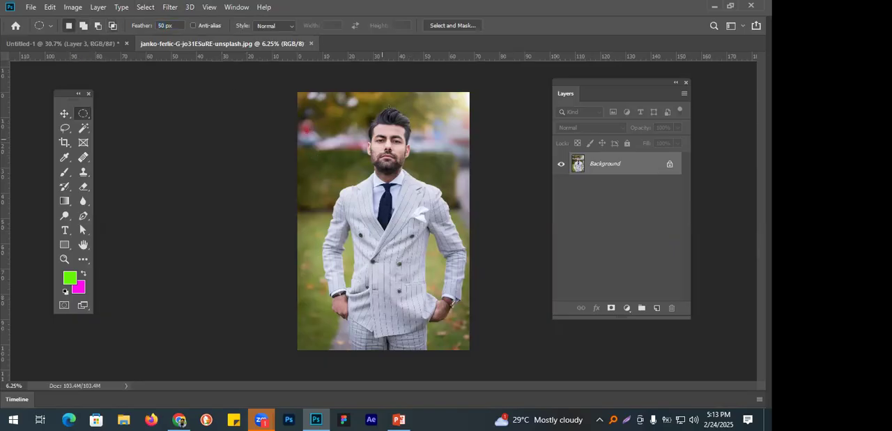
left_click_drag(337, 95, 431, 268)
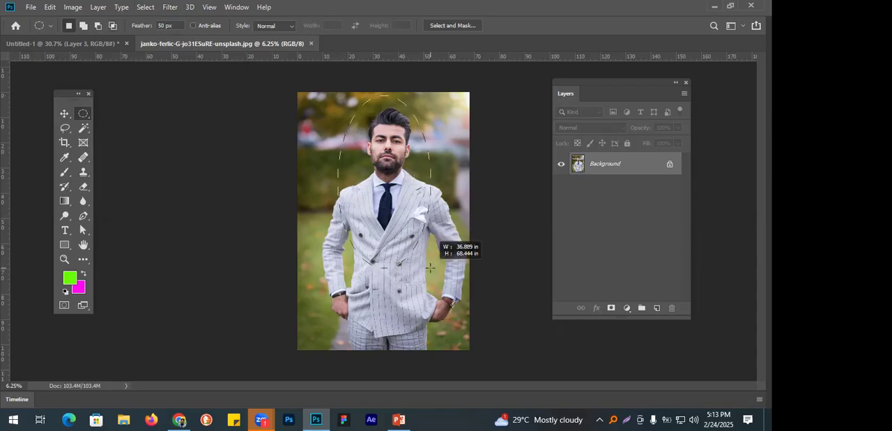
left_click_drag(430, 268, 430, 268)
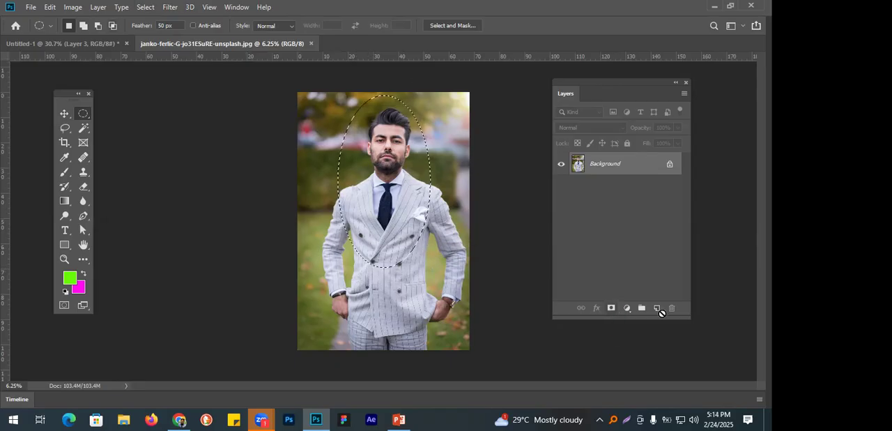
left_click(657, 309)
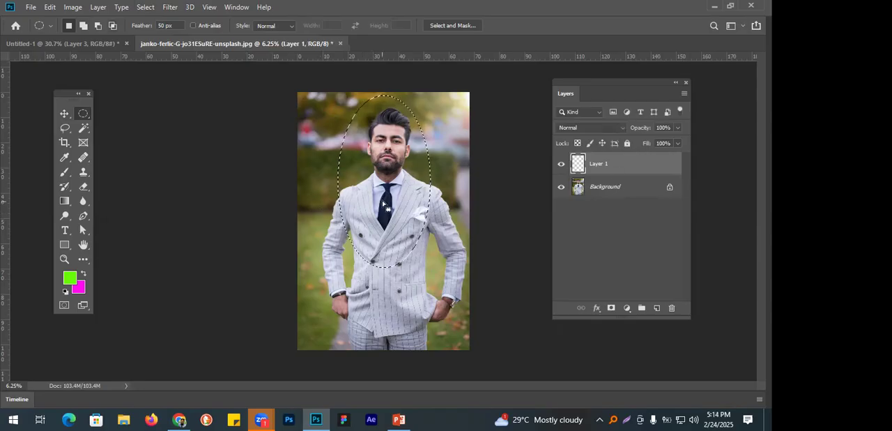
Invert the selection, fill the area outside the ellipse with the green foreground colour, and deselect.
left_click(146, 7)
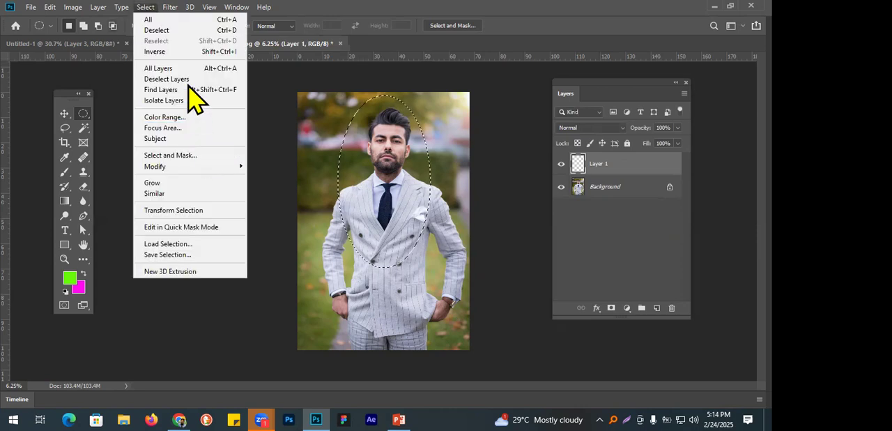
left_click(193, 53)
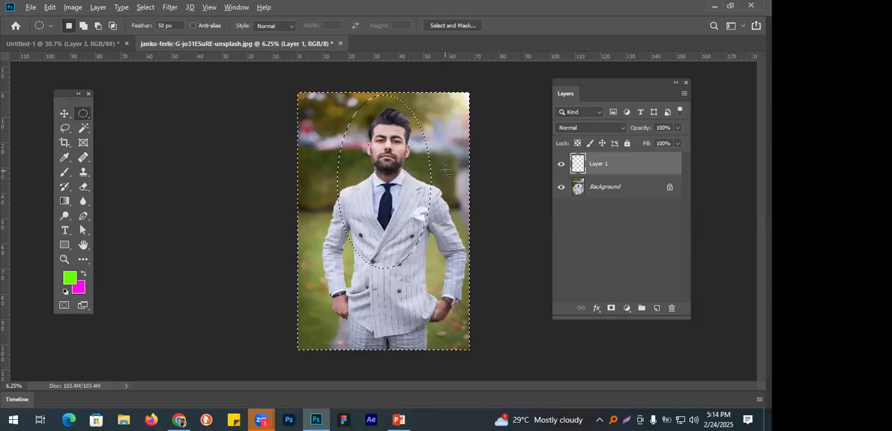
key("alt+BackSpace")
key("ctrl+d")
scroll(427, 188, "up", 3)
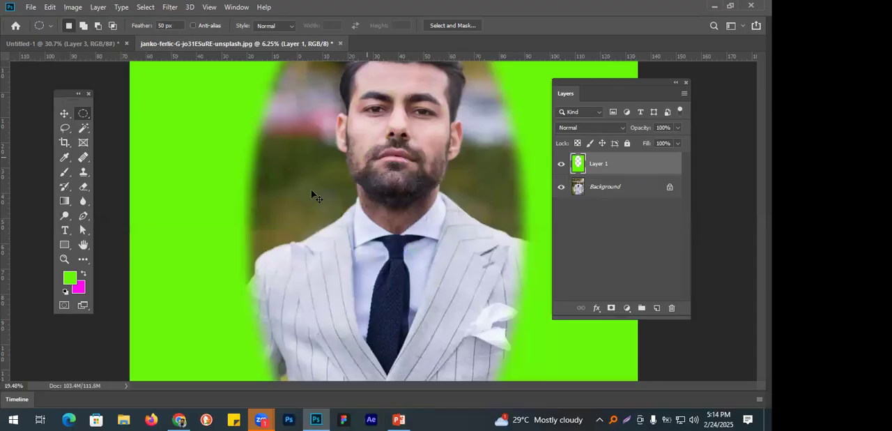
scroll(211, 189, "up", 1)
scroll(321, 193, "down", 2)
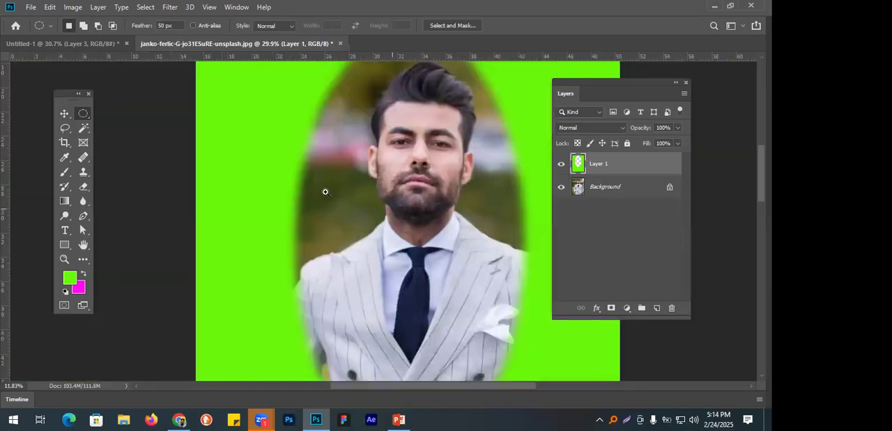
scroll(324, 194, "down", 2)
Restore the last selection, clear the green fill from the new layer, and deselect.
key("ctrl+shift+d")
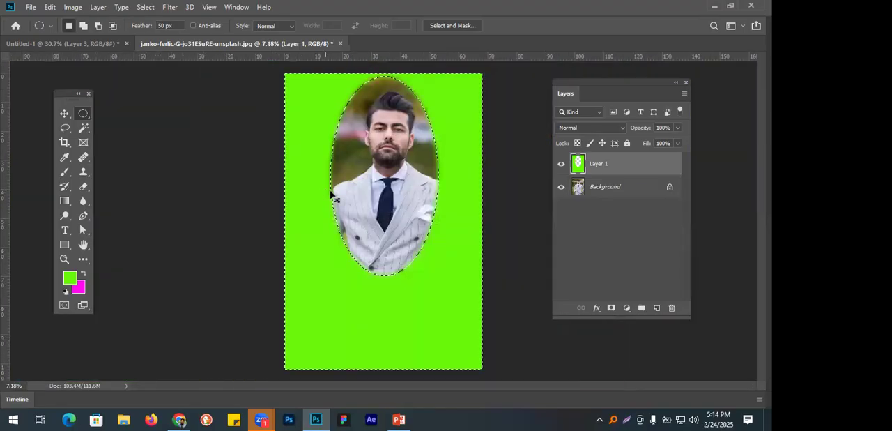
key("Delete")
key("ctrl+d")
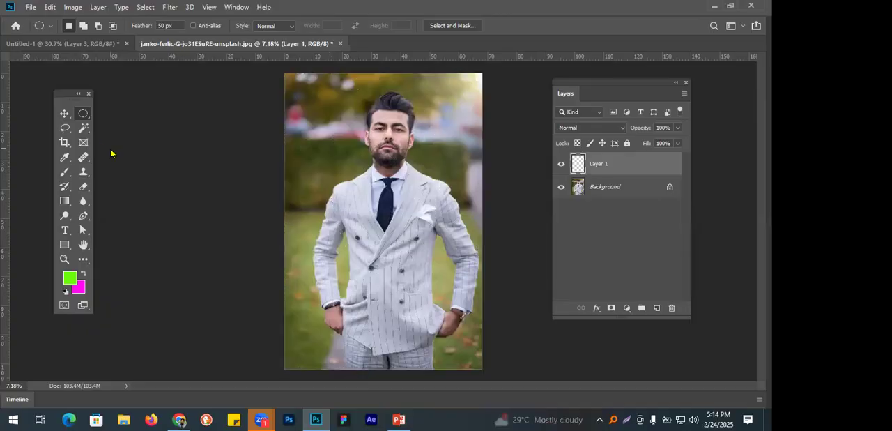
Set the feather to 500 px and draw an elliptical selection around the man's head and chest.
left_click(134, 25)
type("500")
key("Return")
left_click_drag(337, 82, 438, 258)
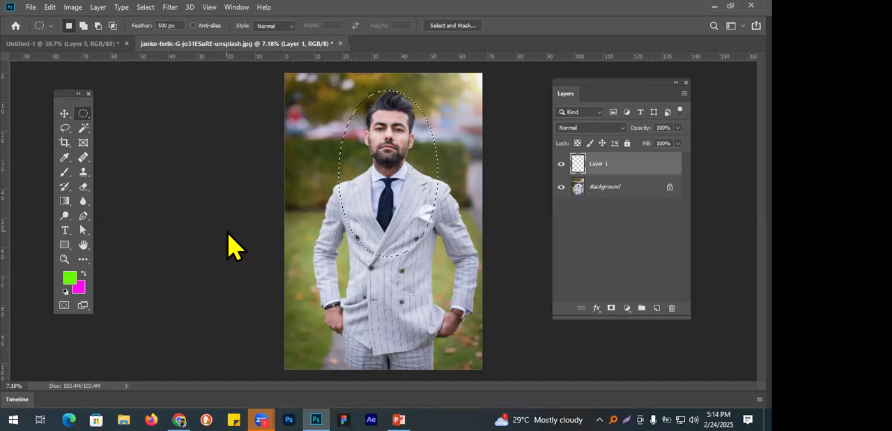
Try filling the inside of the ellipse with the magenta background colour and undo the fill.
key("ctrl+BackSpace")
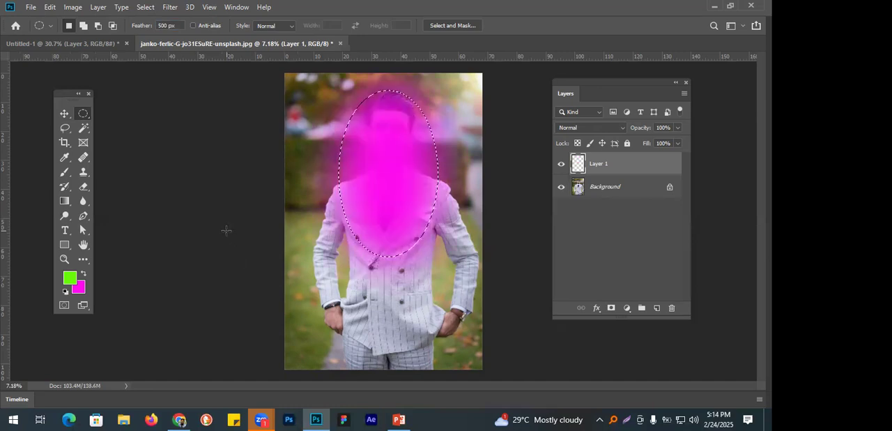
key("ctrl+z")
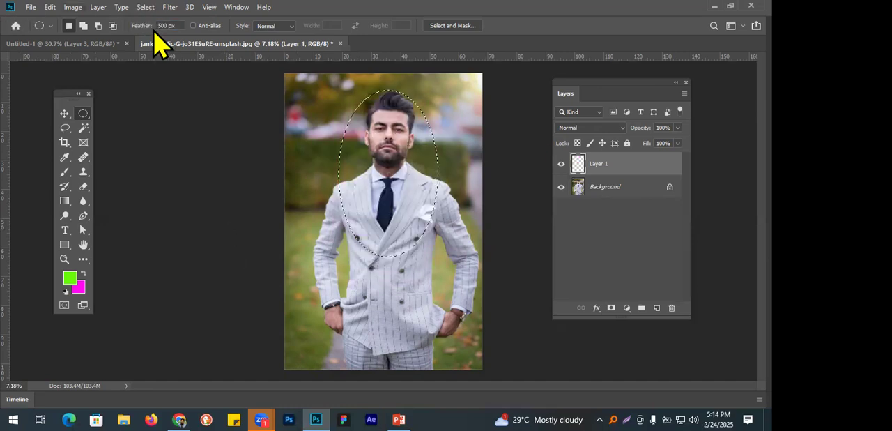
Invert the selection, fill the surroundings of the man with the magenta background colour, and deselect.
left_click(146, 8)
left_click(175, 52)
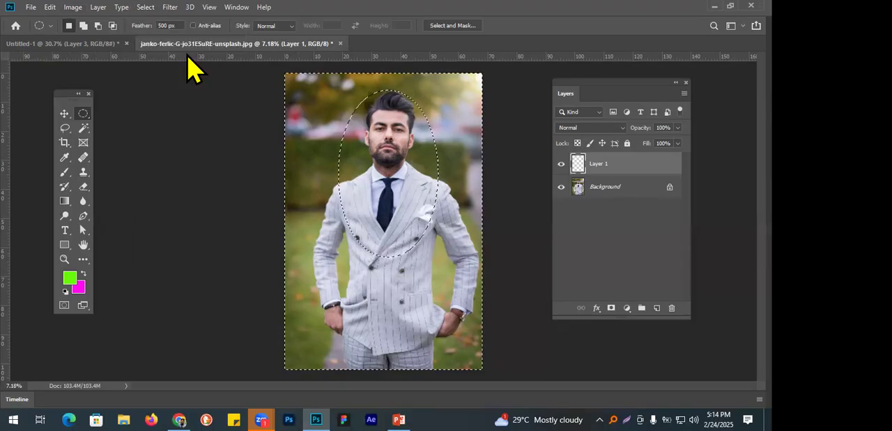
key("ctrl+BackSpace")
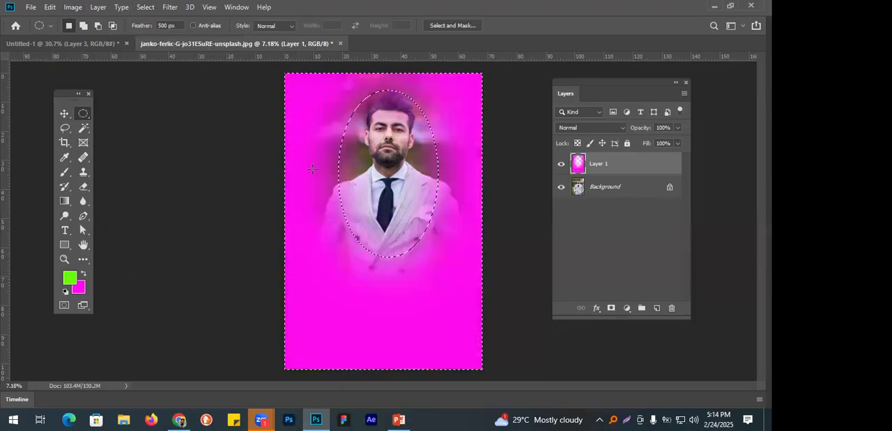
key("Tab")
key("ctrl+d")
scroll(453, 167, "up", 2)
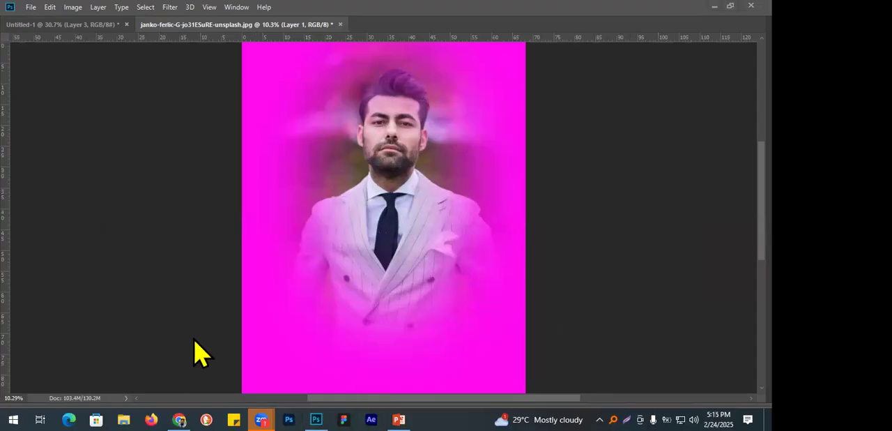
left_click(174, 305)
key("Tab")
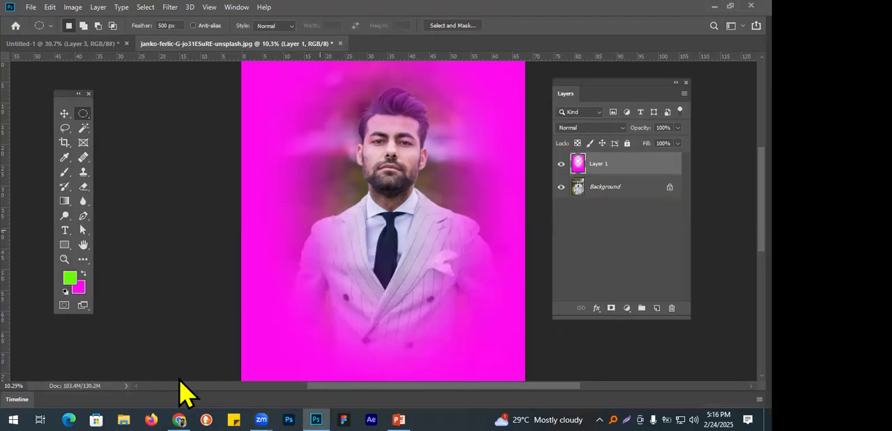
Switch to the browser and look through the Unsplash results for man photos.
left_click(180, 419)
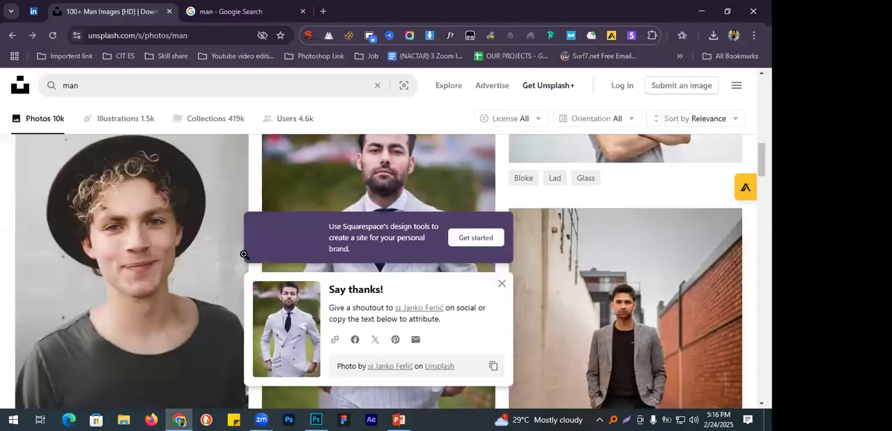
scroll(314, 272, "down", 3)
left_click(502, 283)
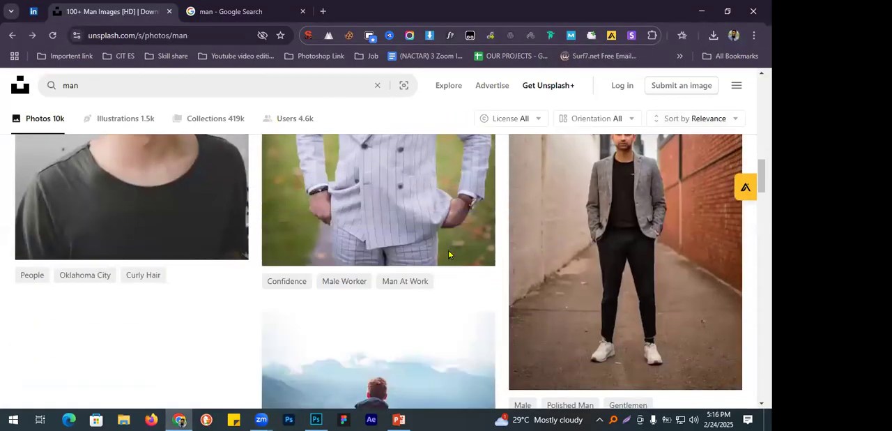
scroll(448, 253, "down", 7)
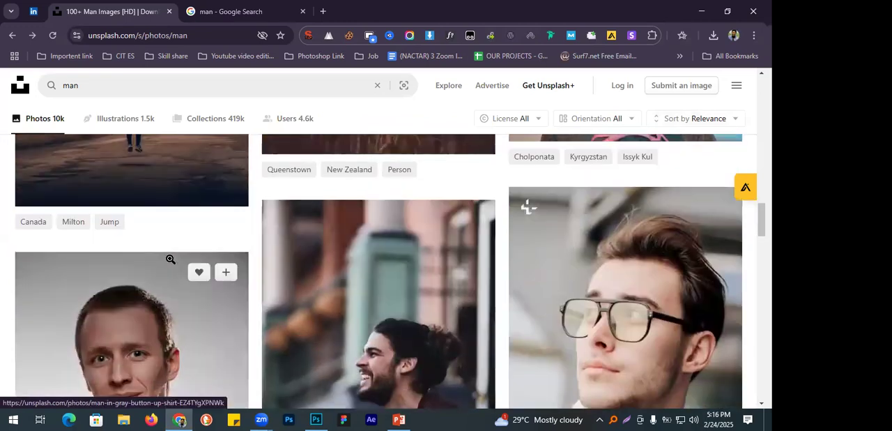
scroll(170, 259, "down", 1)
scroll(170, 260, "up", 3)
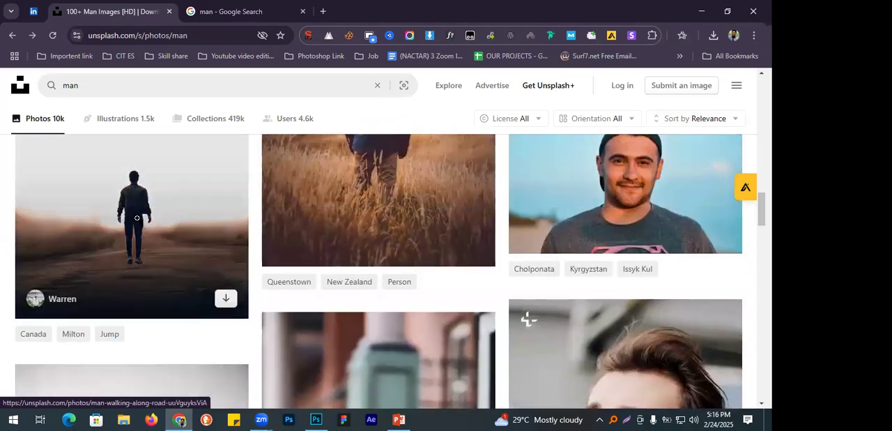
left_click(144, 244)
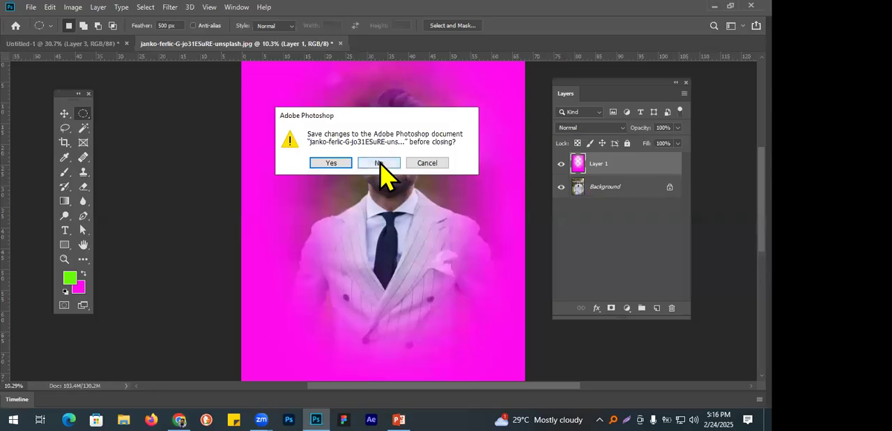
Close the edited pinstripe suit photo without saving and reopen the original from the Downloads folder.
left_click(382, 165)
left_click(31, 9)
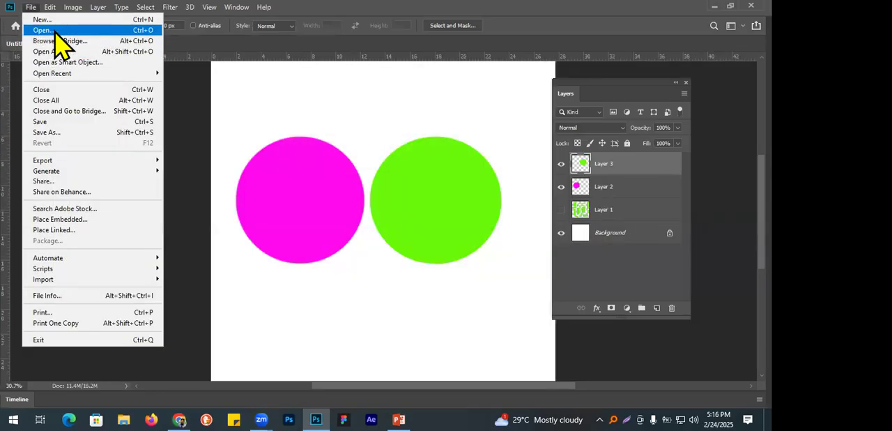
key("Escape")
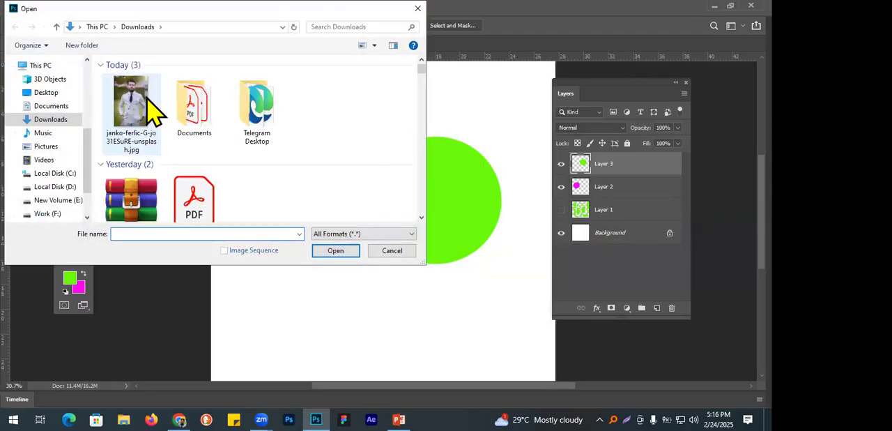
left_click(143, 112)
left_click(336, 251)
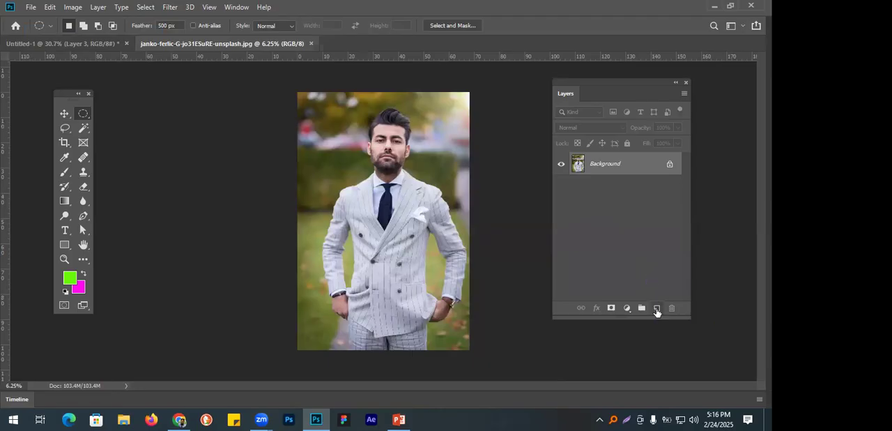
Add a new layer above the photo and choose the Elliptical Marquee tool.
left_click(657, 308)
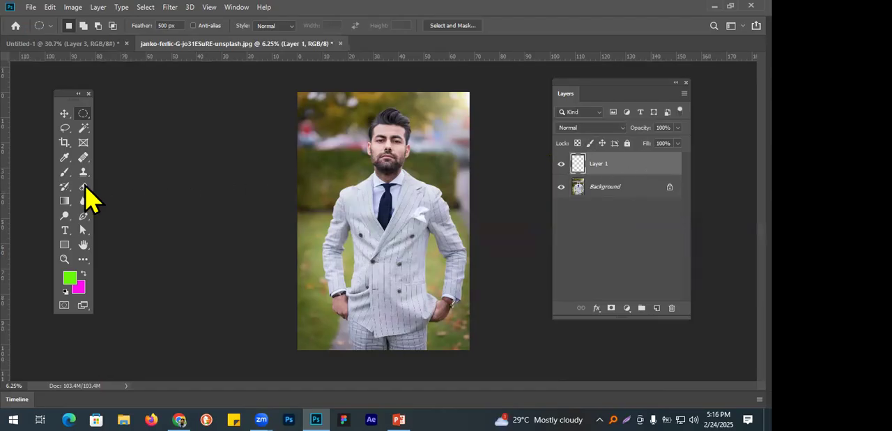
right_click(83, 114)
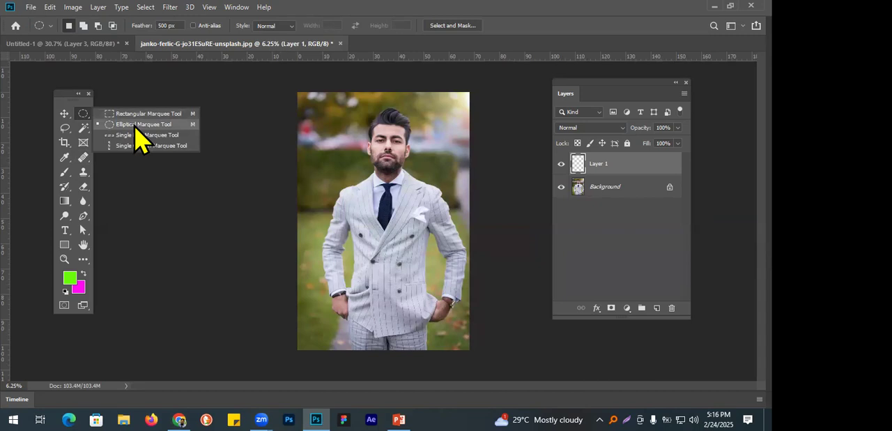
left_click(136, 124)
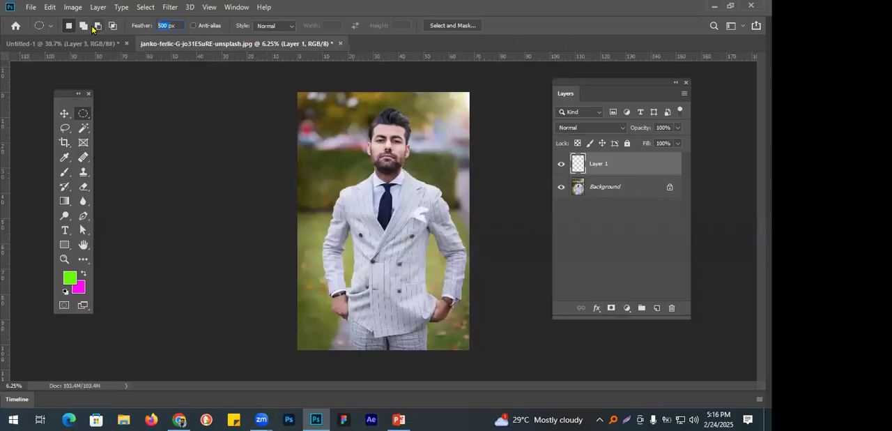
Try a 2000 px feather and draw an elliptical selection about 23 by 49 in around the man's head and chest.
type("2000px")
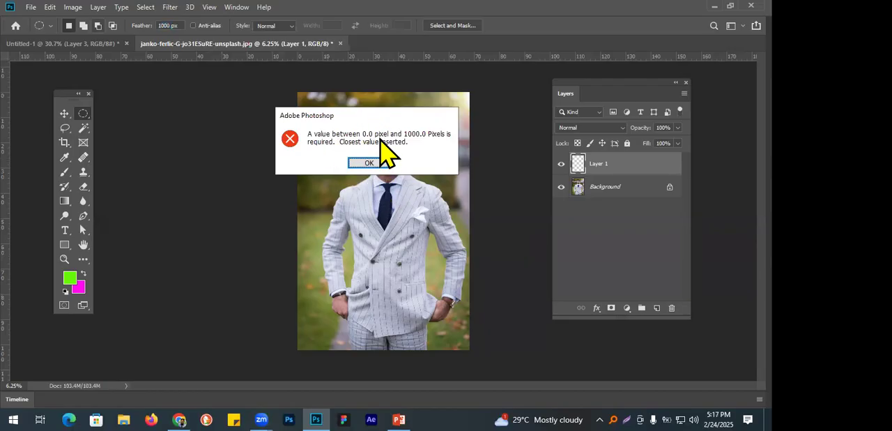
left_click(372, 161)
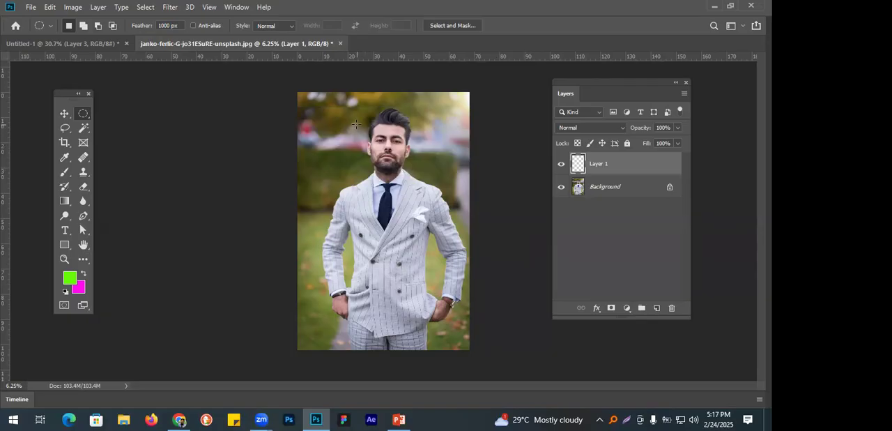
left_click_drag(357, 102, 415, 225)
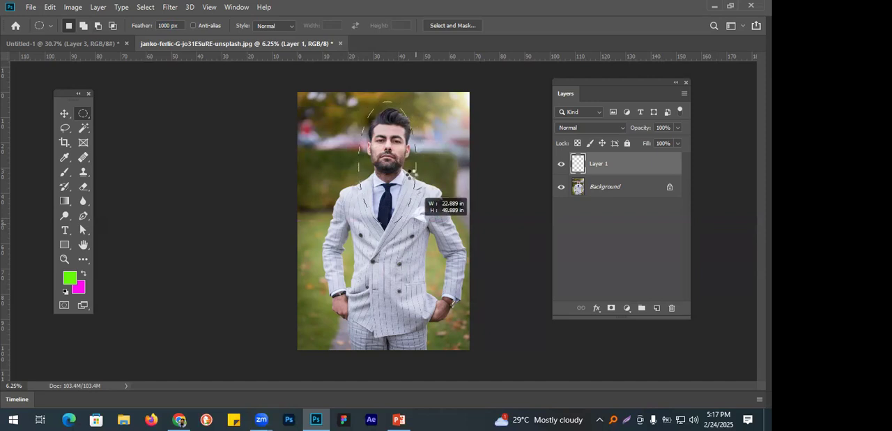
left_click_drag(414, 174, 414, 175)
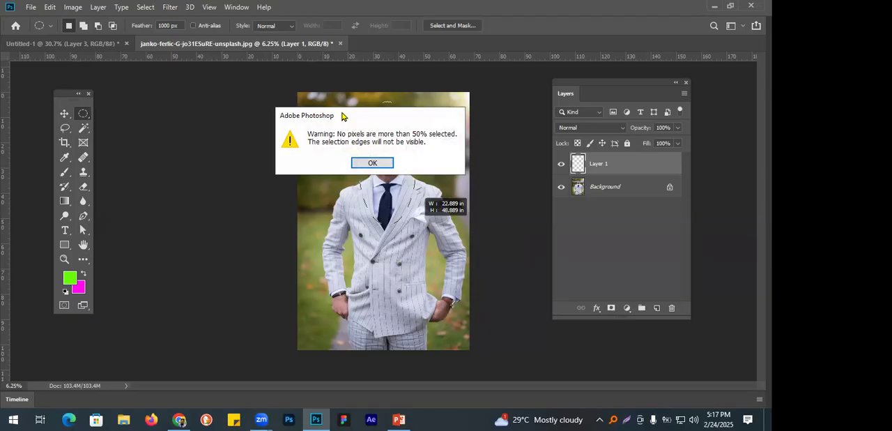
left_click_drag(341, 116, 356, 127)
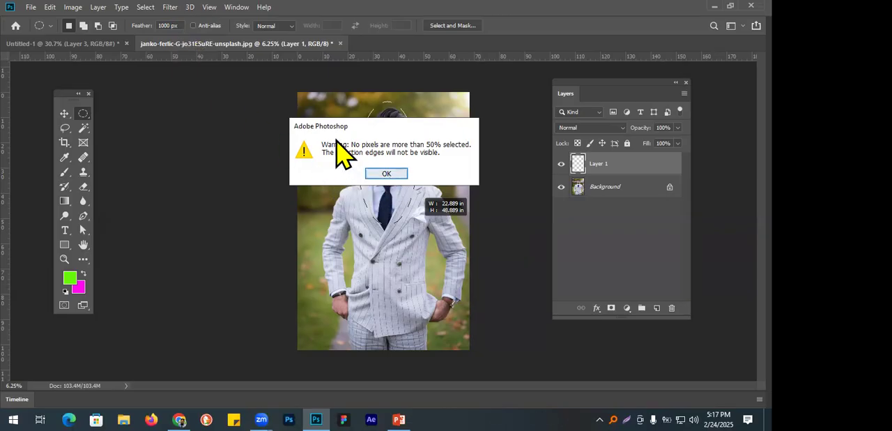
left_click(388, 177)
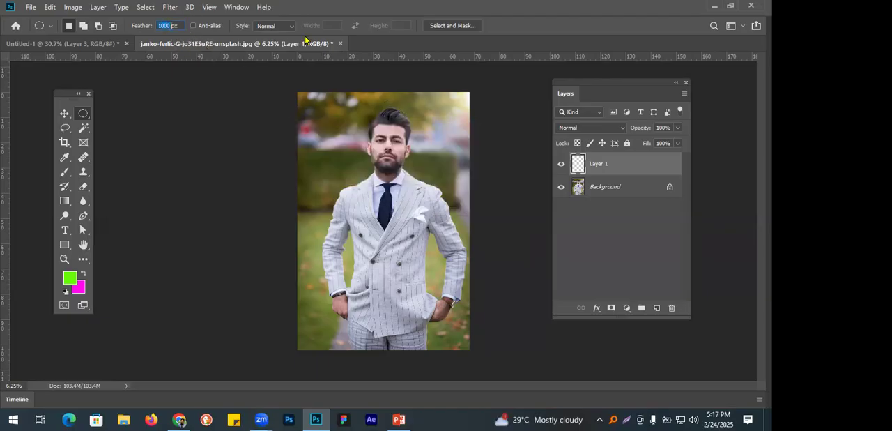
Set the feather to 500 px and draw an elliptical selection around the man's head and upper chest.
type("5px")
left_click_drag(353, 102, 415, 197)
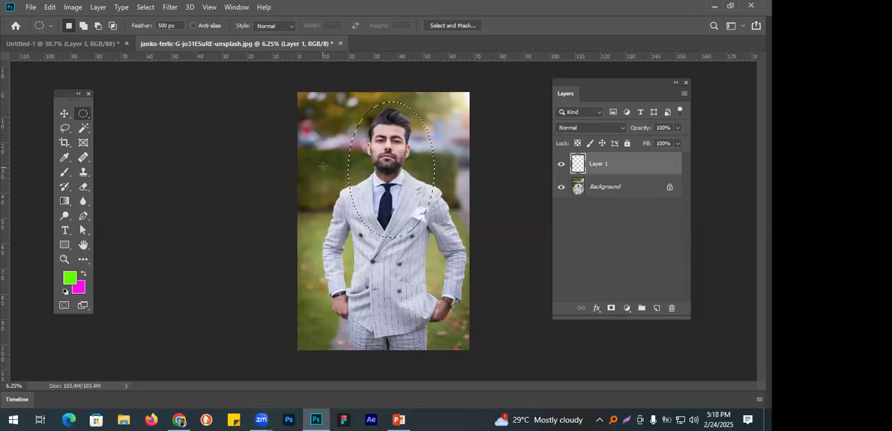
Centre the elliptical selection on the man's head and chest, and invert it to select the surrounding area.
mouse_move(404, 180)
left_mouse_down()
mouse_move(410, 161)
mouse_move(395, 173)
left_mouse_up()
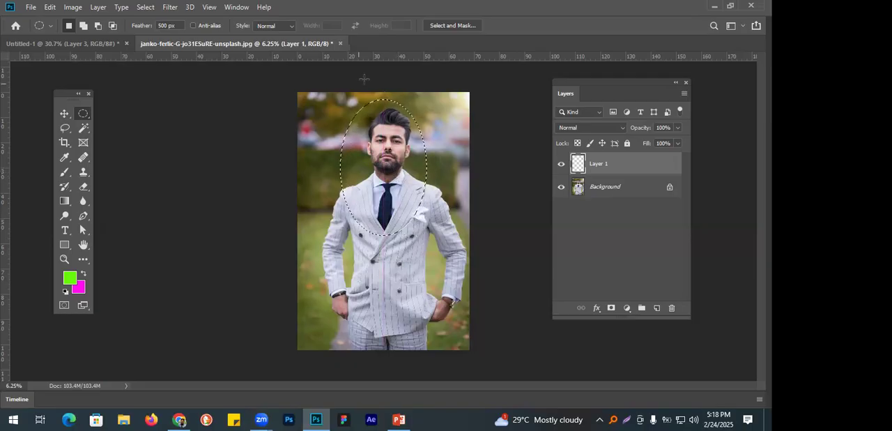
left_click_drag(394, 170, 400, 170)
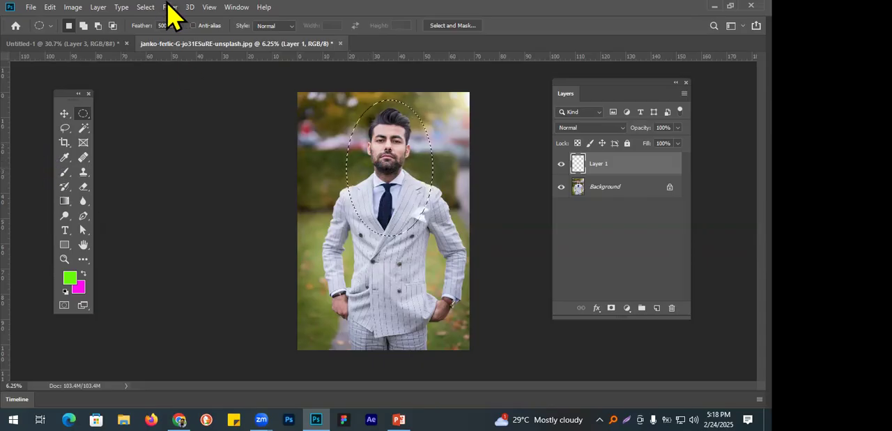
left_click(150, 8)
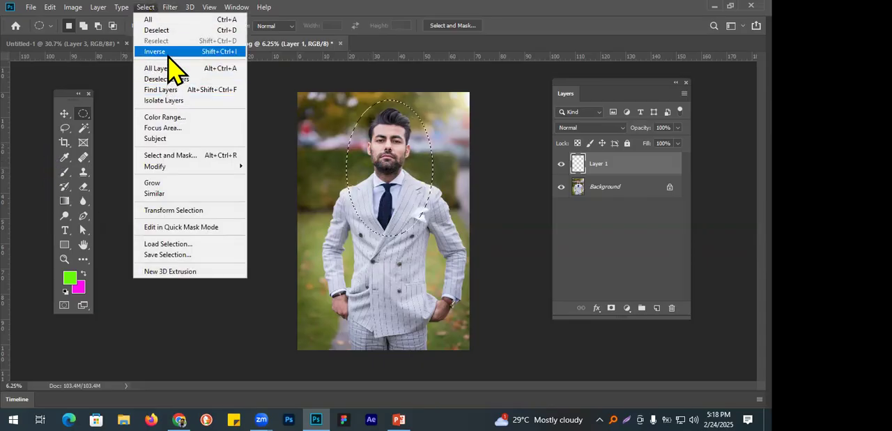
left_click(167, 52)
right_click(391, 166)
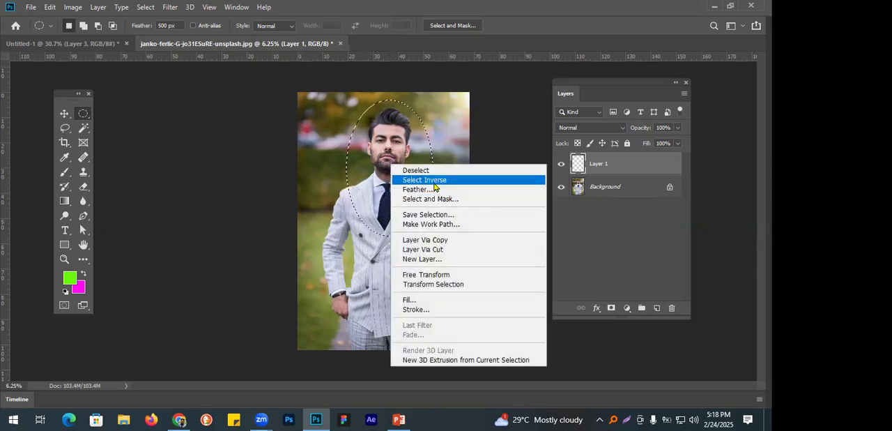
left_click(434, 183)
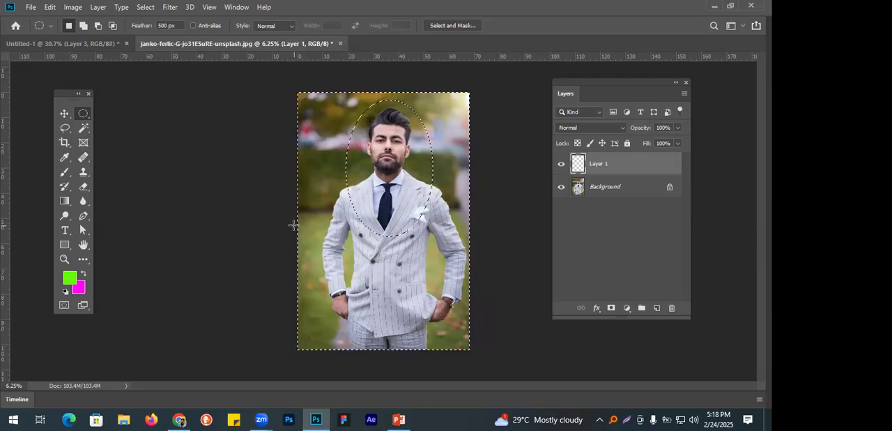
Fill the inverted selection with the magenta background colour on Layer 1, deselect it, and choose the Move tool.
key("ctrl+BackSpace")
key("ctrl+d")
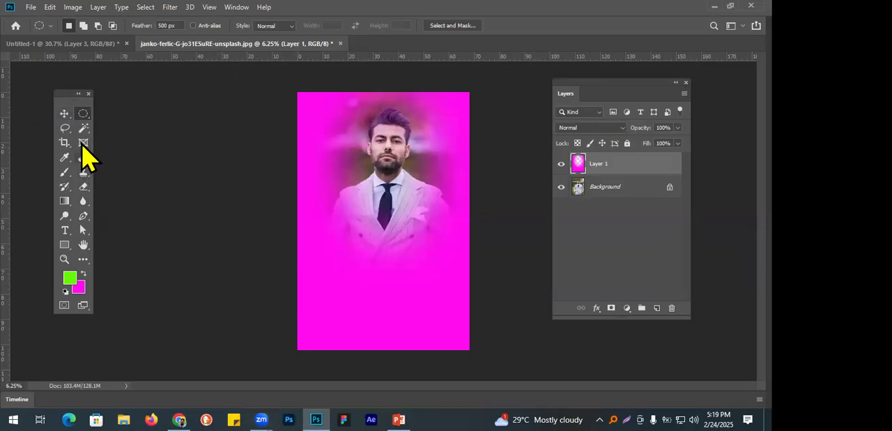
left_click(64, 114)
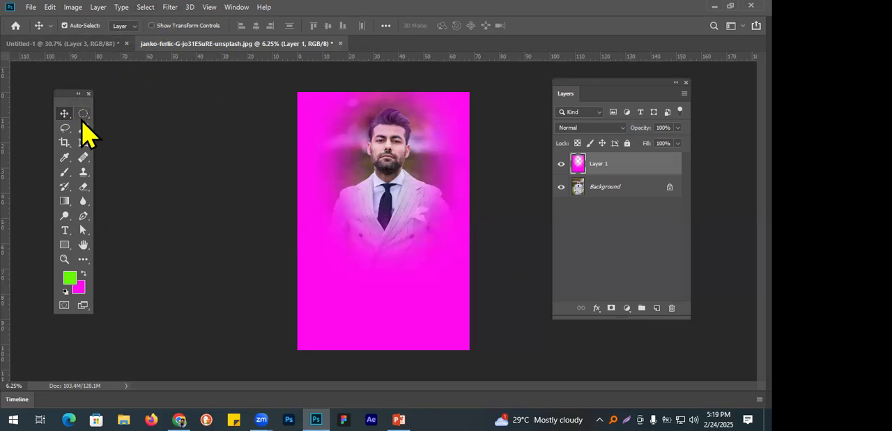
Switch to Chrome, search Google for "patti design" in a new tab, and browse the image results.
left_click(166, 380)
left_click(320, 11)
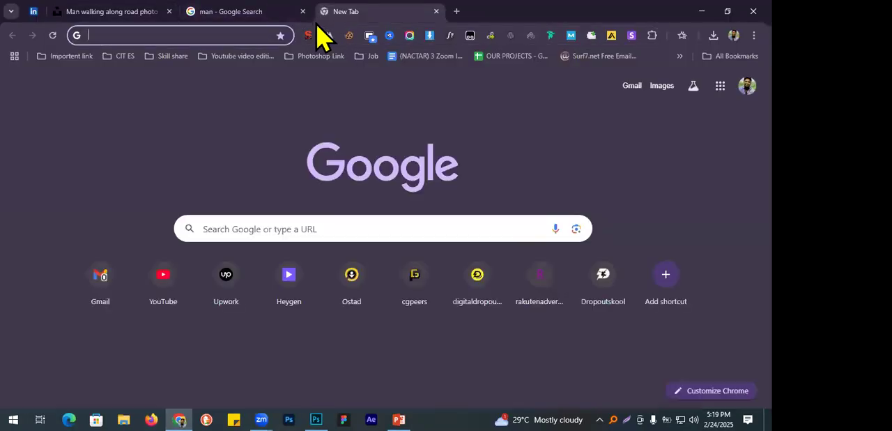
left_click(235, 39)
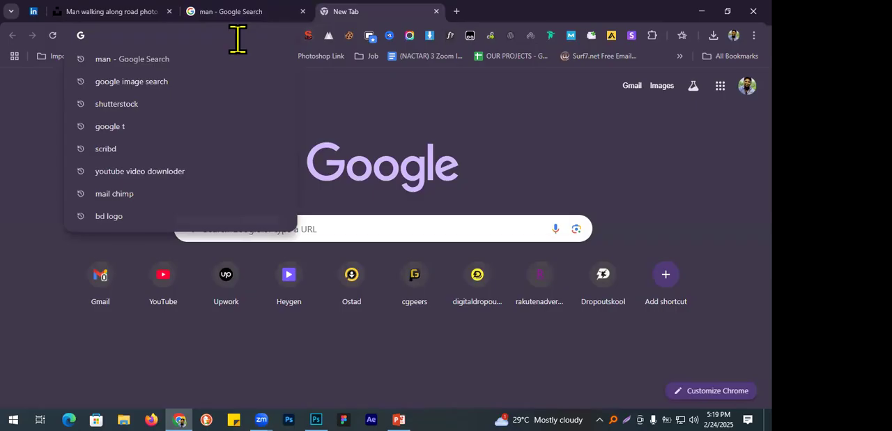
type("patt")
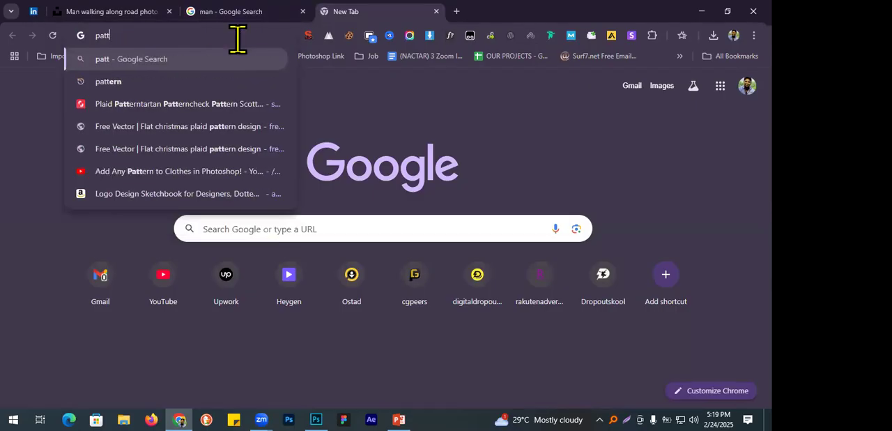
type("i ")
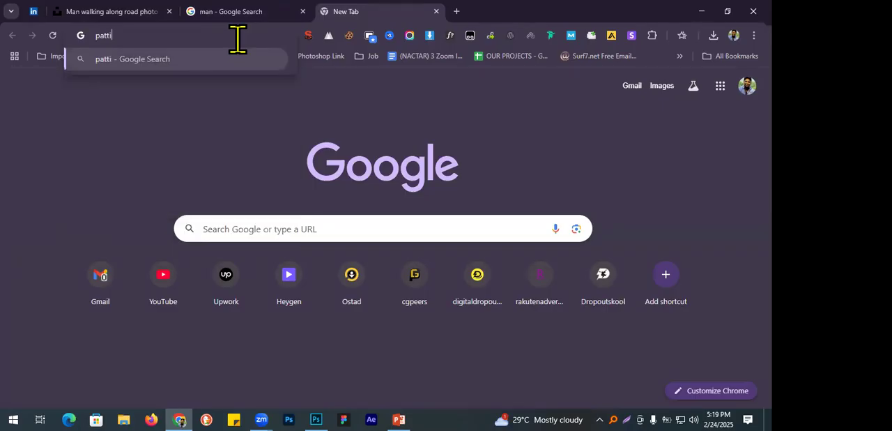
type("design")
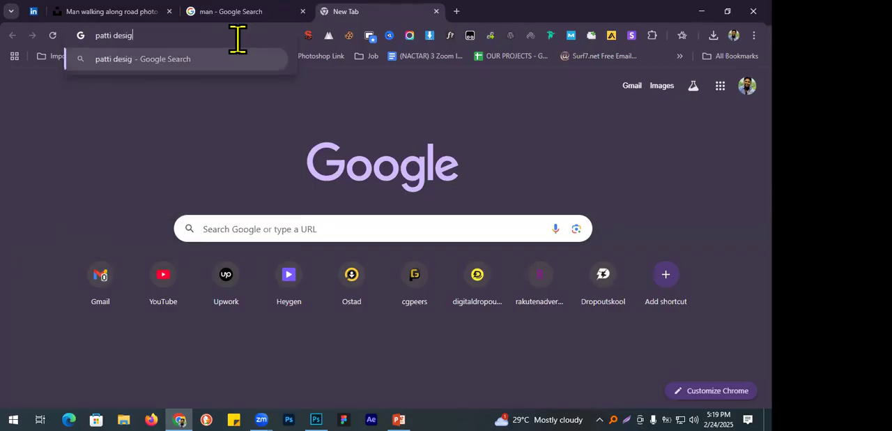
key("Return")
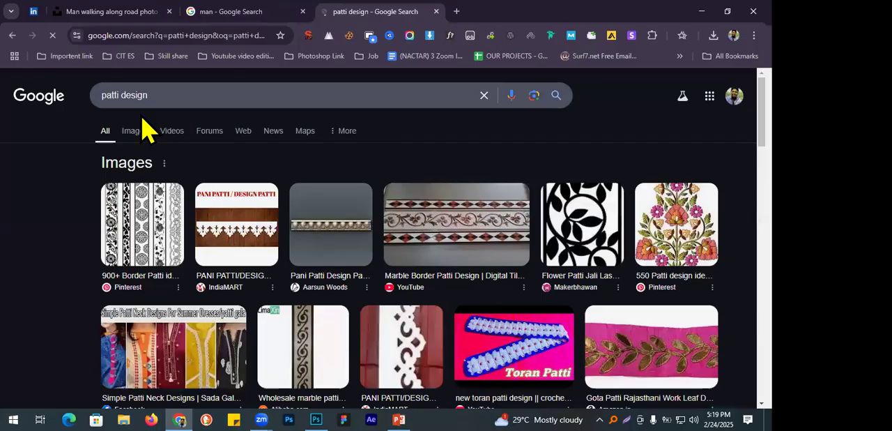
left_click(135, 132)
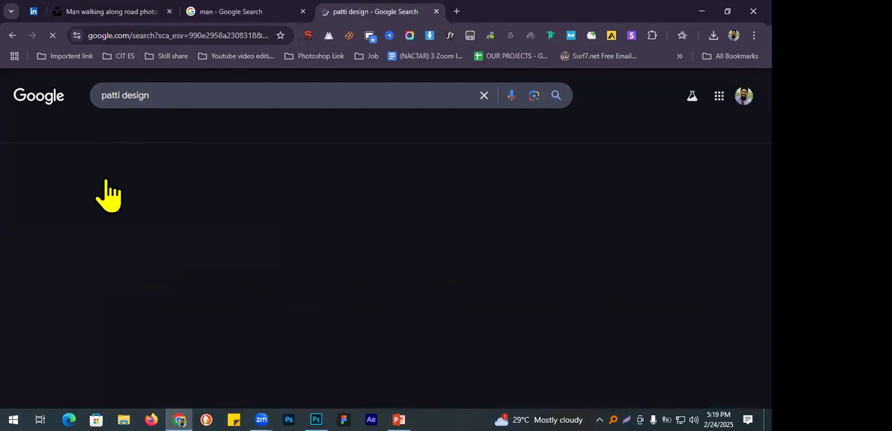
scroll(104, 186, "down", 7)
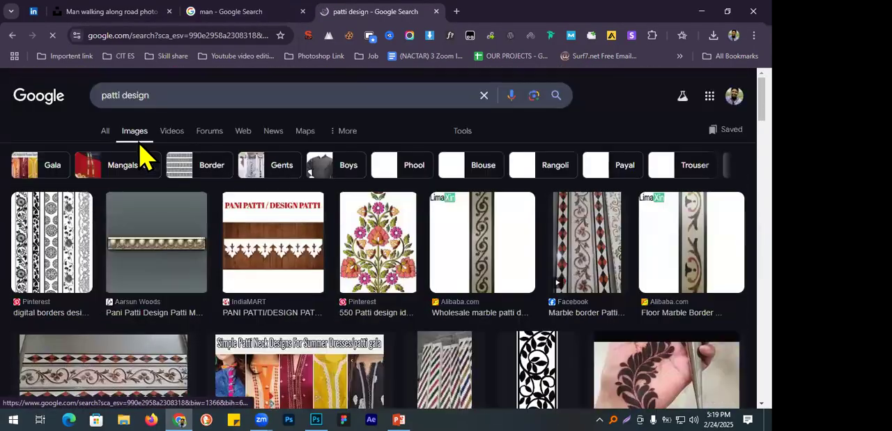
Change the image search to "patte design".
left_click(111, 94)
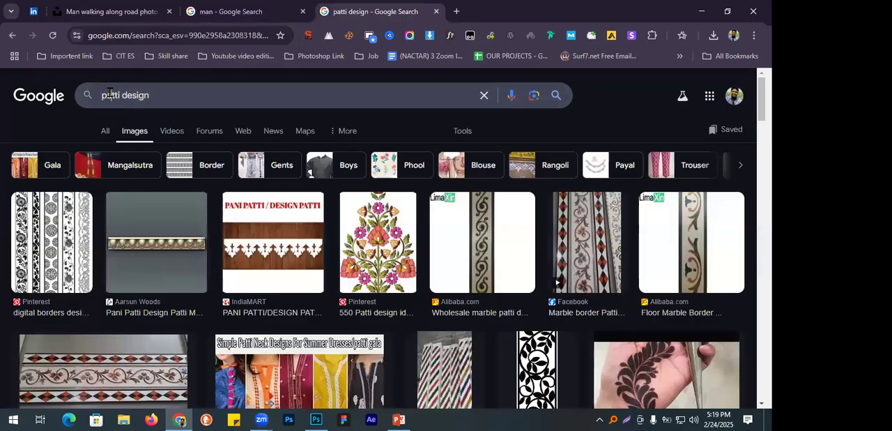
double_click(110, 94)
key("BackSpace")
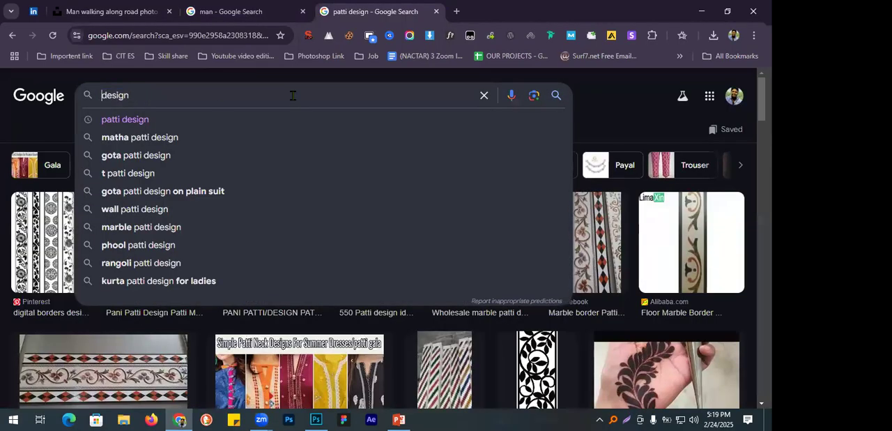
type("patte")
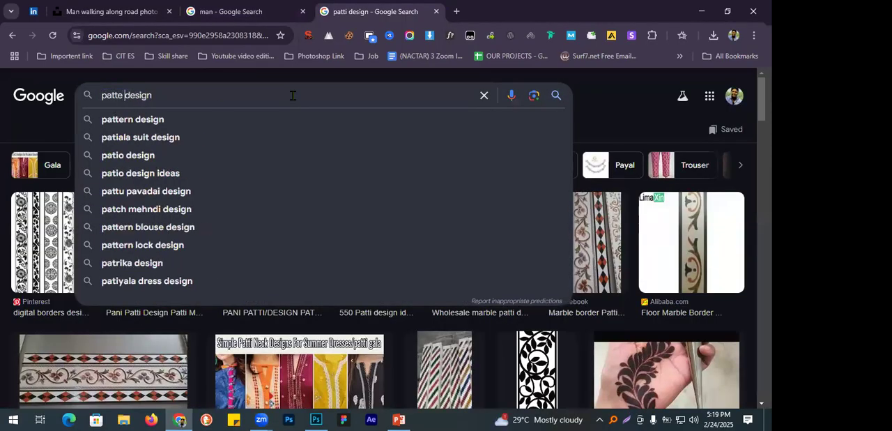
key("Return")
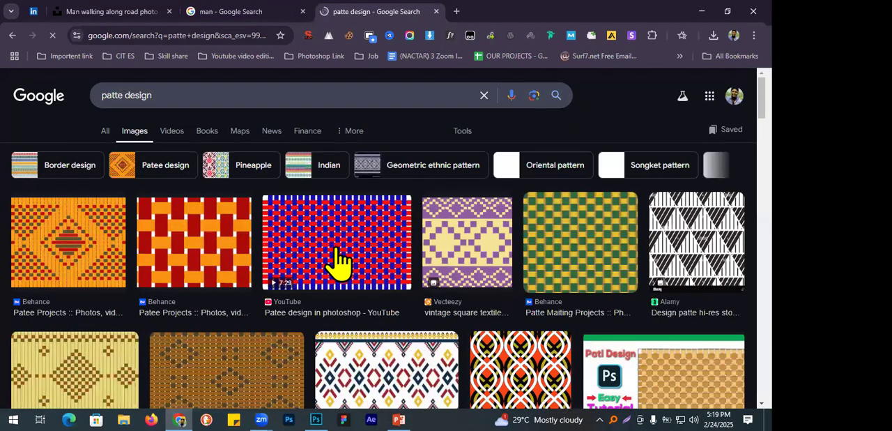
Open the red and blue woven "Patee design in photoshop" image in its own tab and close the search results tab.
left_click(406, 248)
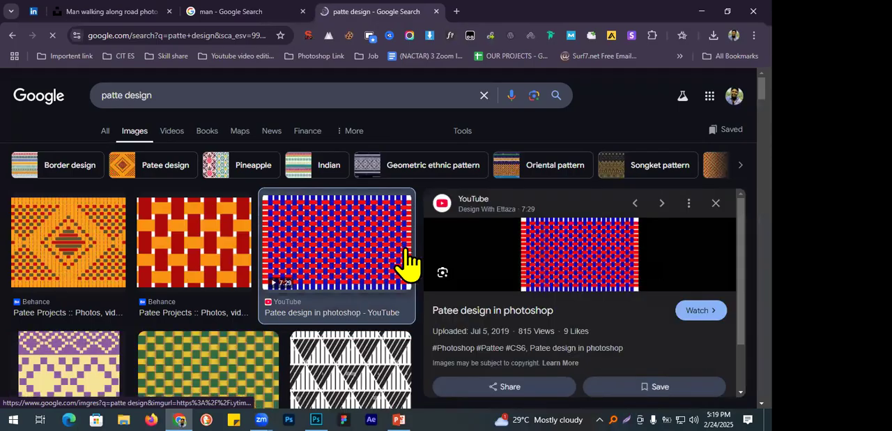
right_click(572, 262)
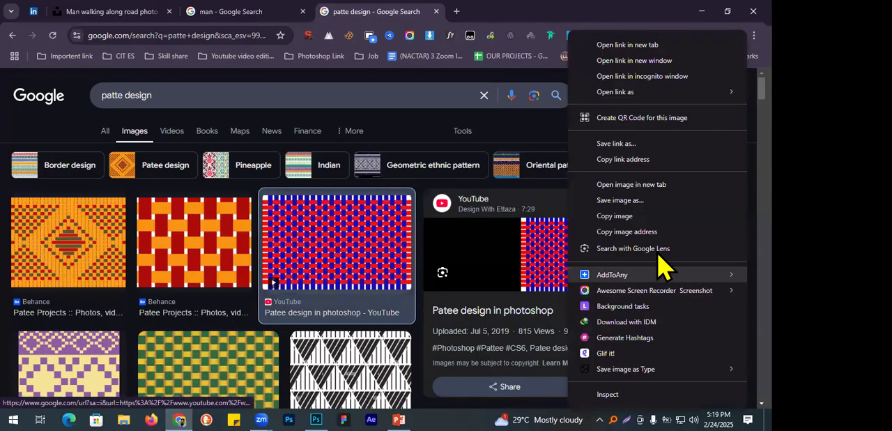
left_click(645, 183)
left_click(529, 19)
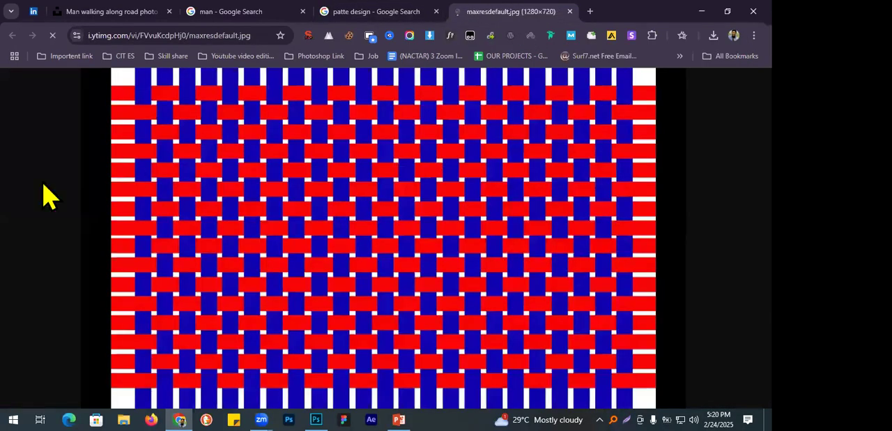
middle_click(394, 13)
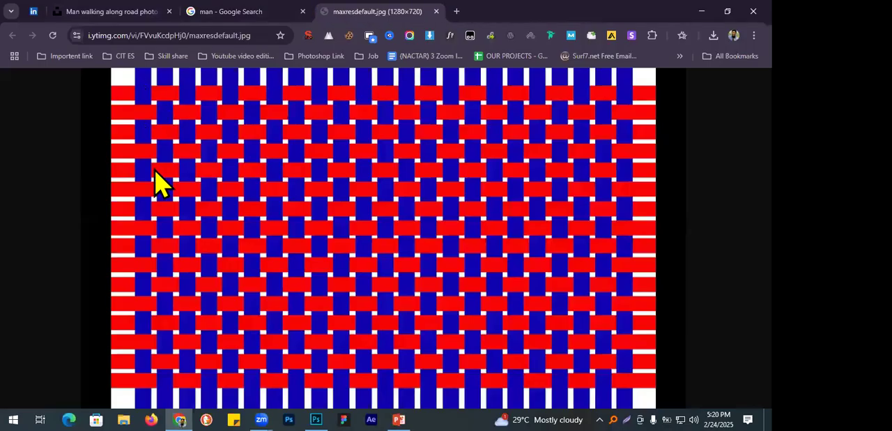
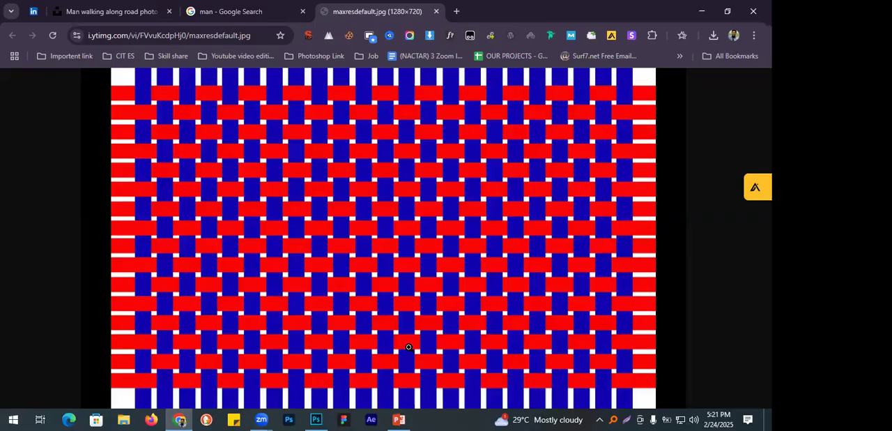
Switch to Photoshop and close both the portrait document and Untitled-1 without saving changes.
key("alt+Tab")
left_click(340, 43)
left_click(395, 174)
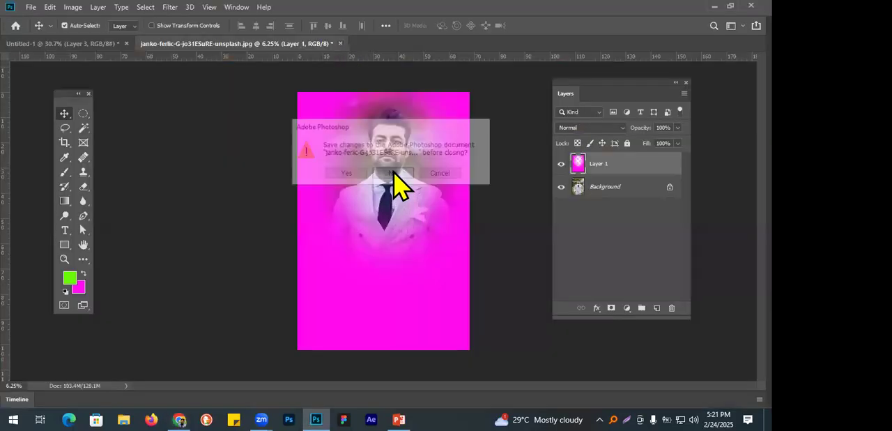
left_click(127, 43)
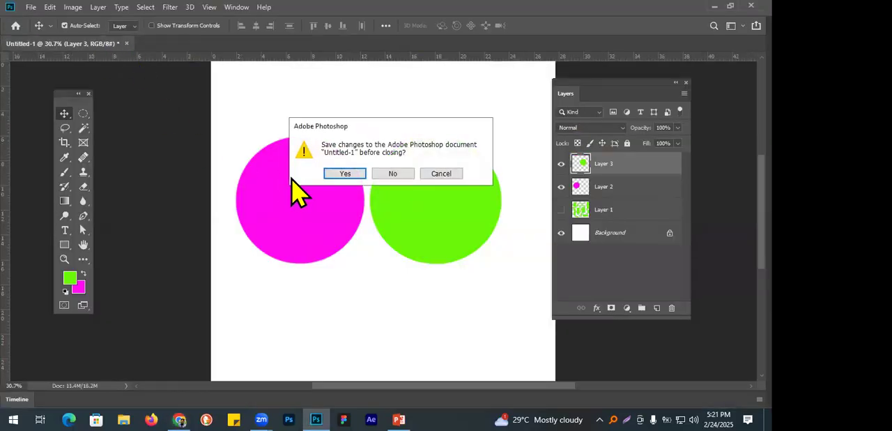
left_click(380, 177)
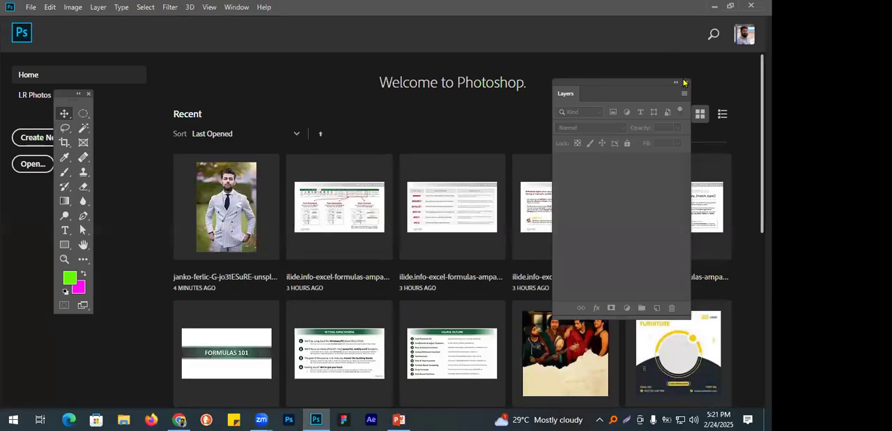
Create a new 1920 × 1080 pixel RGB document at 72 pixels/inch with a white background.
left_click_drag(58, 96, 3, 92)
left_click(30, 7)
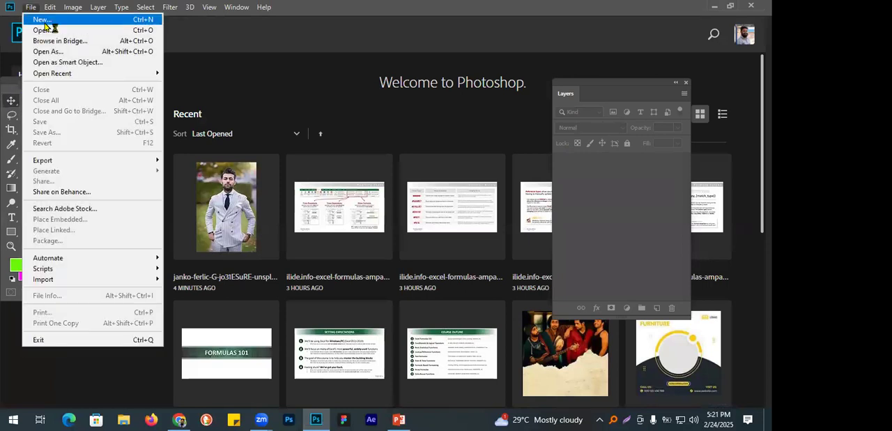
left_click(45, 21)
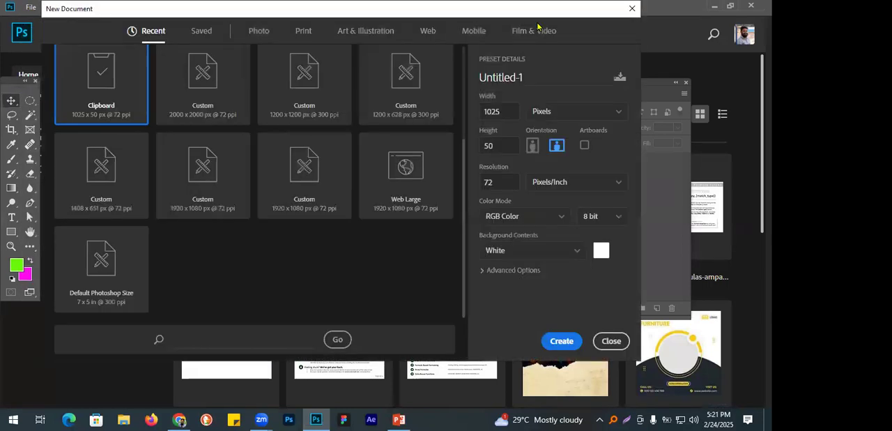
double_click(503, 112)
type("1920")
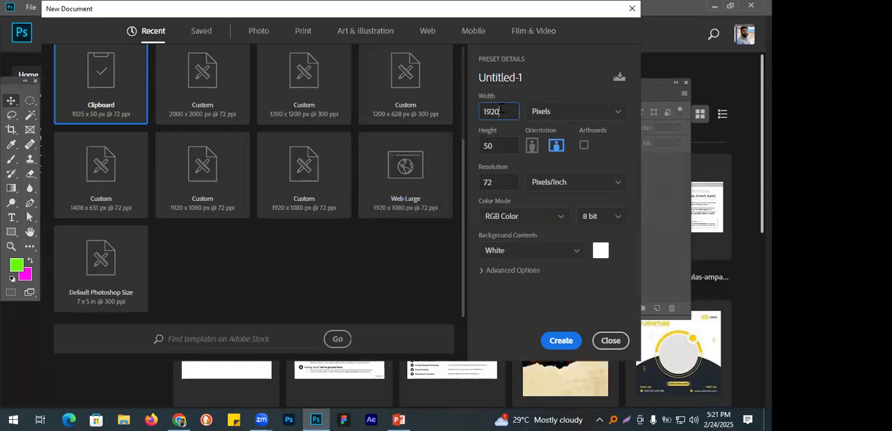
double_click(496, 138)
type("1080")
double_click(508, 111)
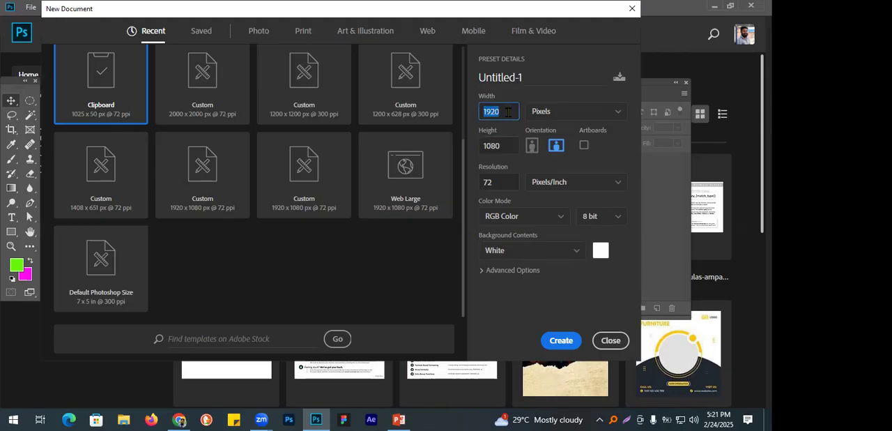
double_click(499, 144)
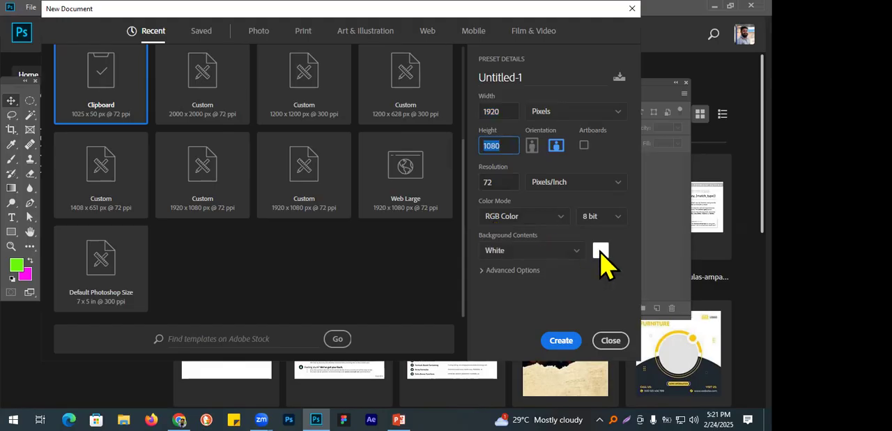
left_click(560, 341)
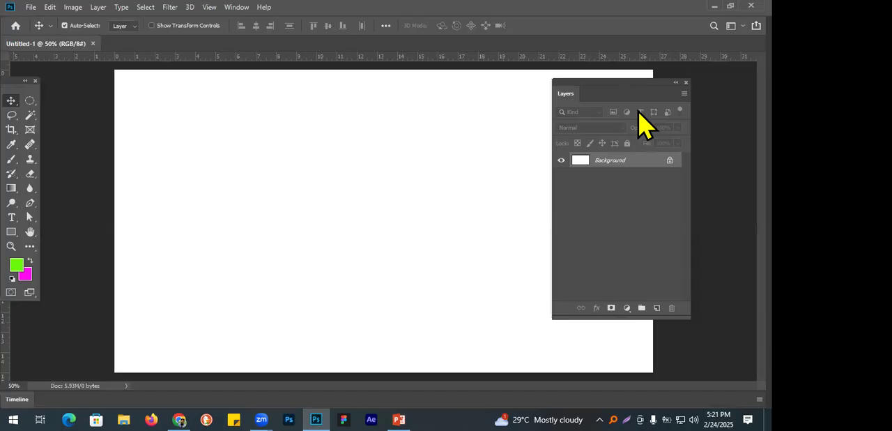
Dock the floating toolbox and the Layers panel side by side along the workspace's left edge.
left_click_drag(643, 84, 578, 76)
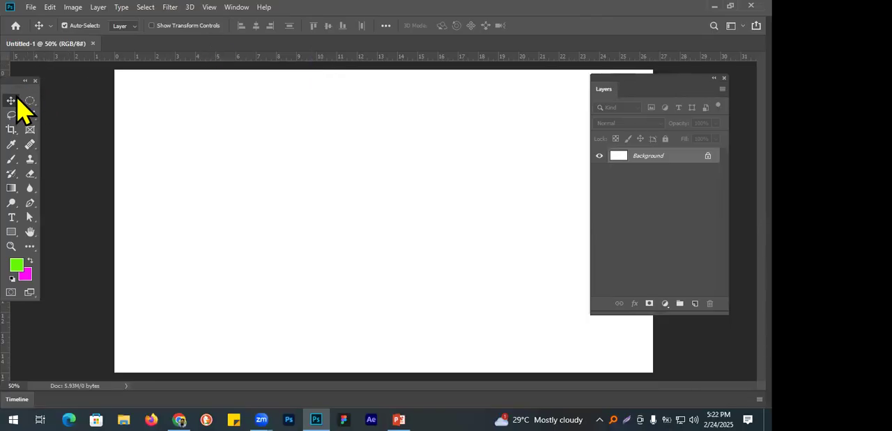
left_click_drag(24, 82, 4, 86)
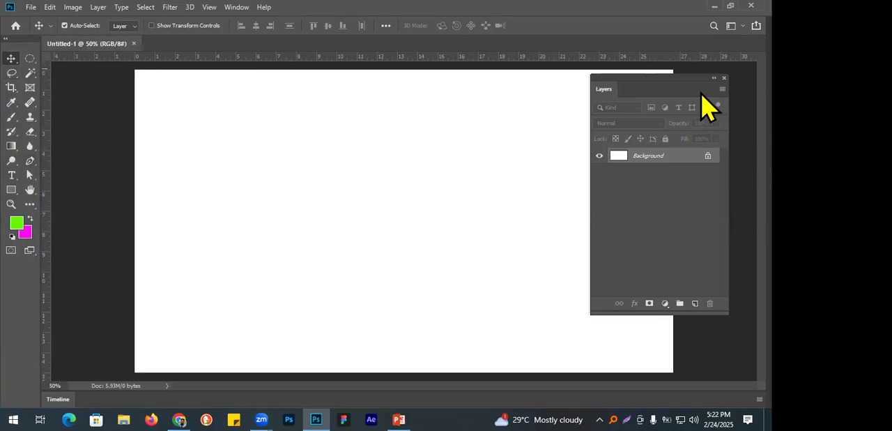
left_click_drag(605, 91, 56, 83)
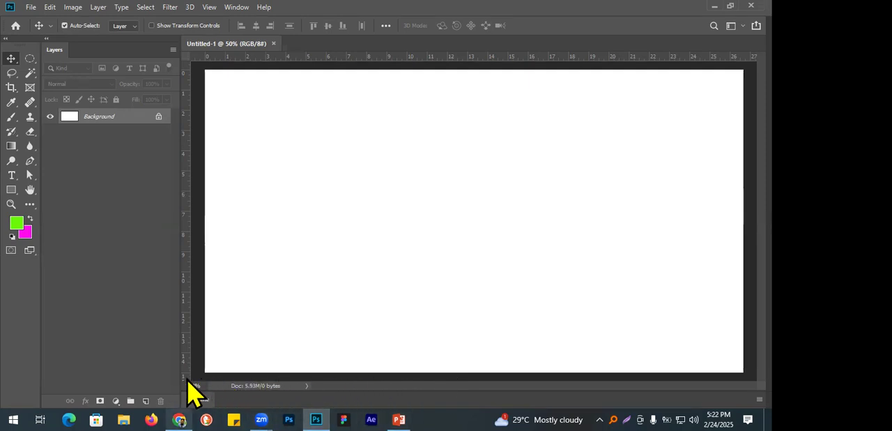
Look at the woven pattern reference in Chrome and return to the blank Photoshop canvas.
left_click(179, 419)
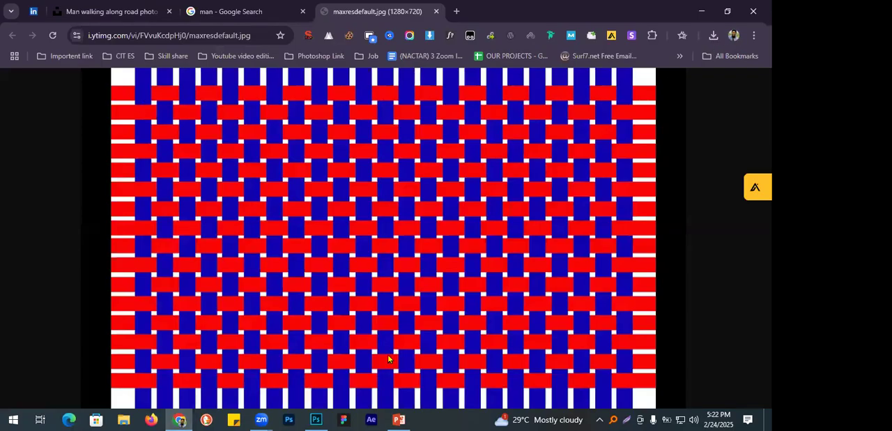
left_click(316, 419)
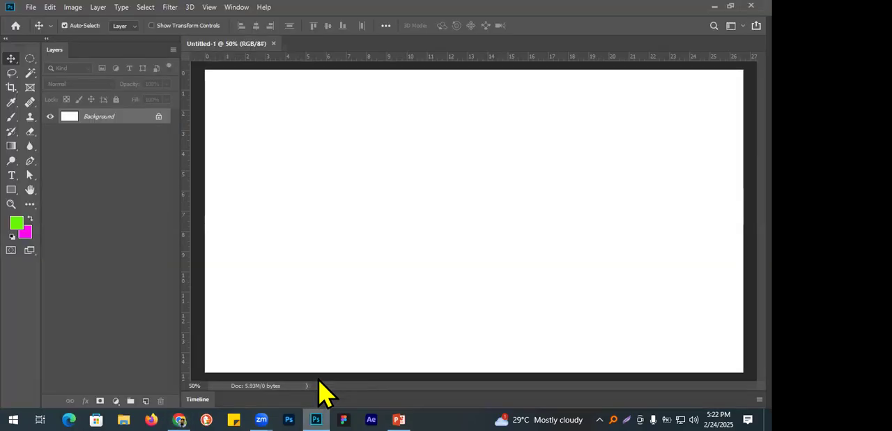
key("ctrl+minus")
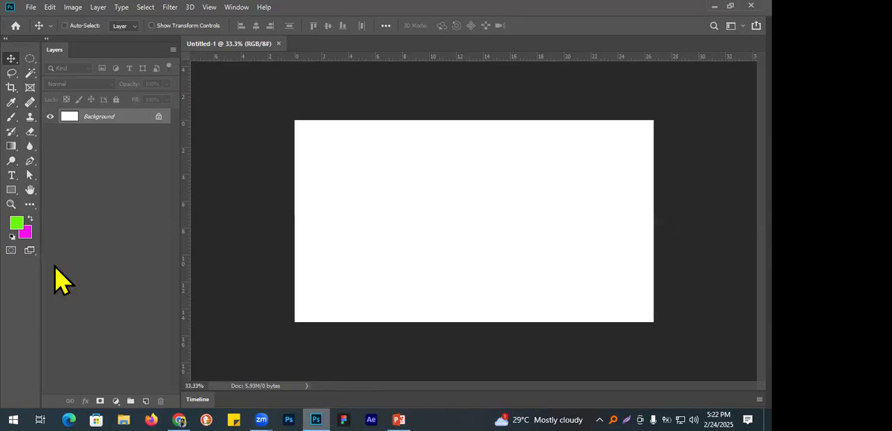
Add a new layer and place a full-height rectangular marquee selection about 1.5 inches wide, roughly 2.6 inches from the canvas's left edge.
left_click(145, 401)
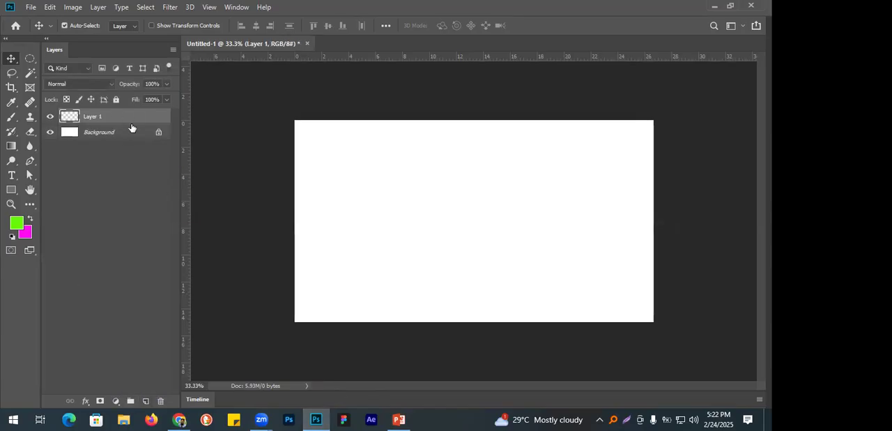
left_click(30, 59)
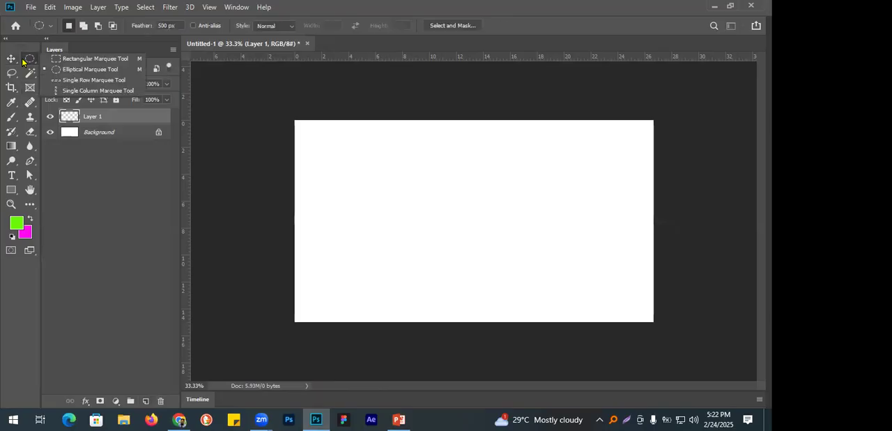
left_click(86, 59)
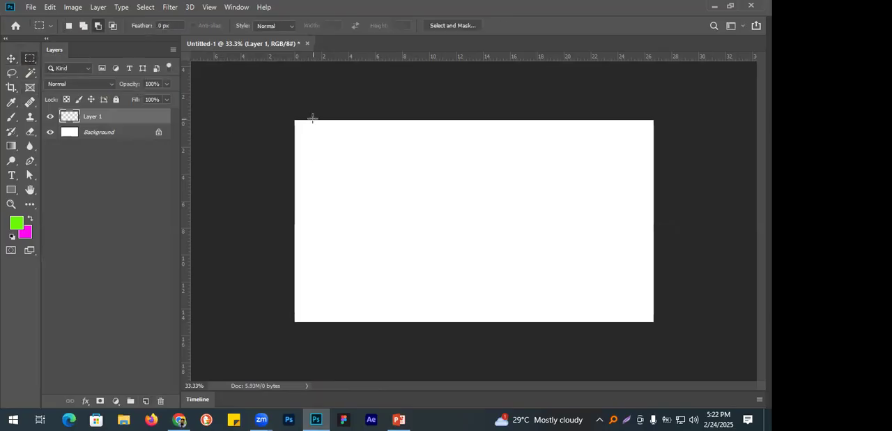
left_click_drag(313, 119, 333, 323)
left_click(68, 25)
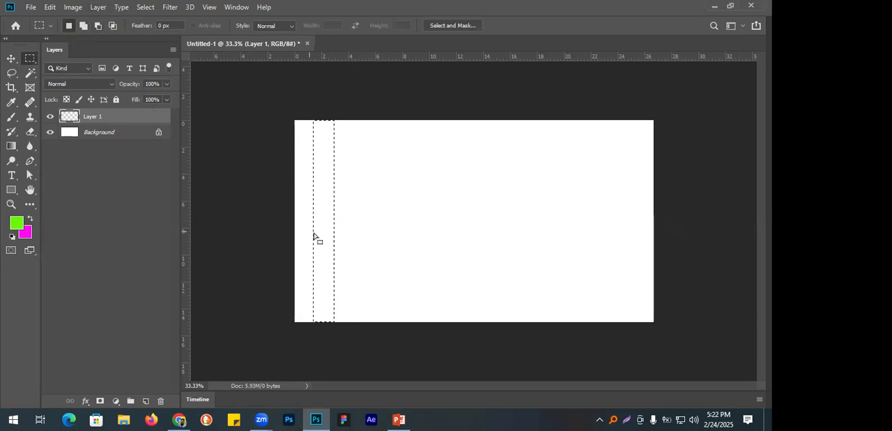
left_click_drag(321, 219, 337, 218)
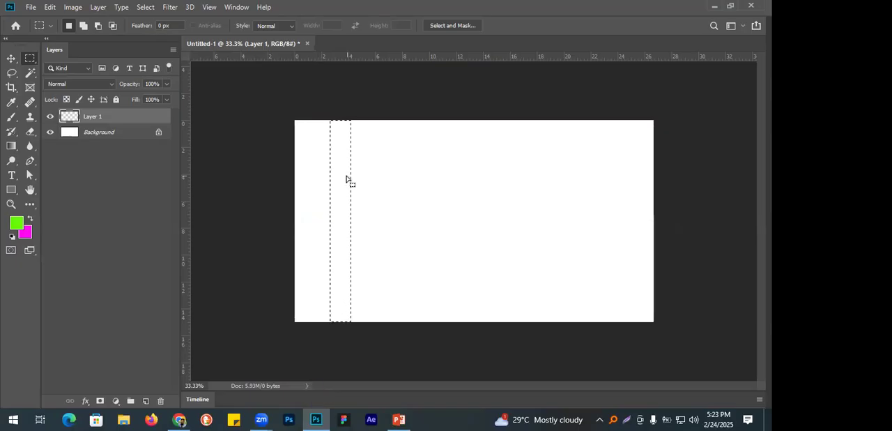
Set the background colour to dark blue 062d84.
left_click(26, 233)
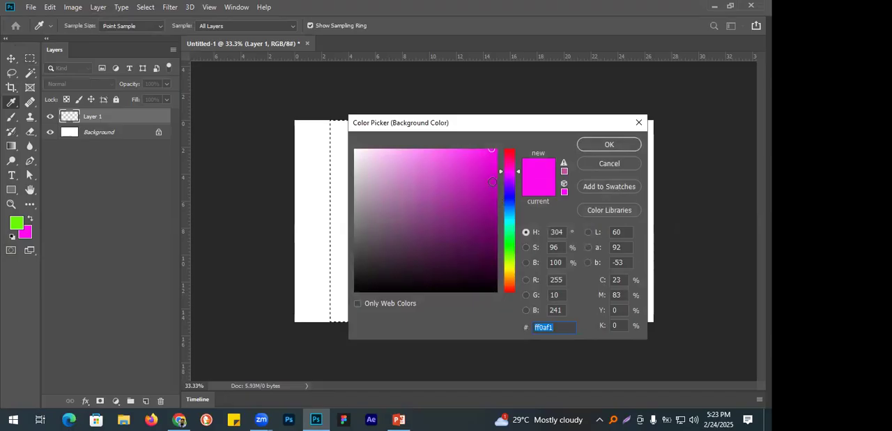
left_click(492, 224)
left_click_drag(508, 221, 505, 206)
left_click(490, 218)
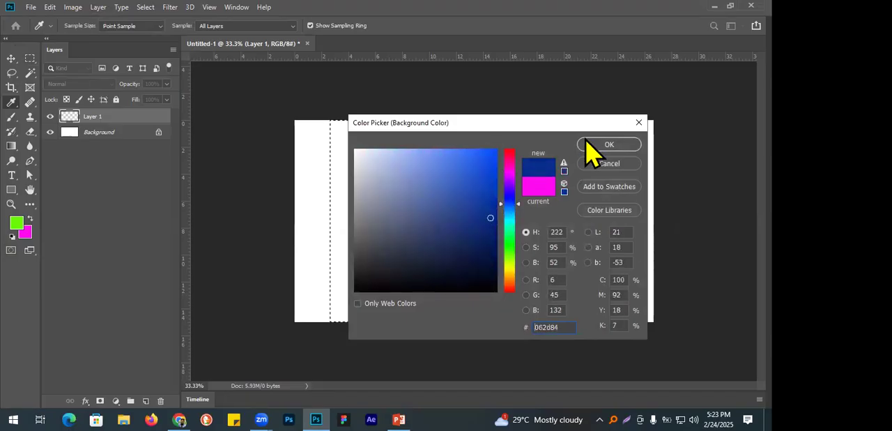
left_click(608, 145)
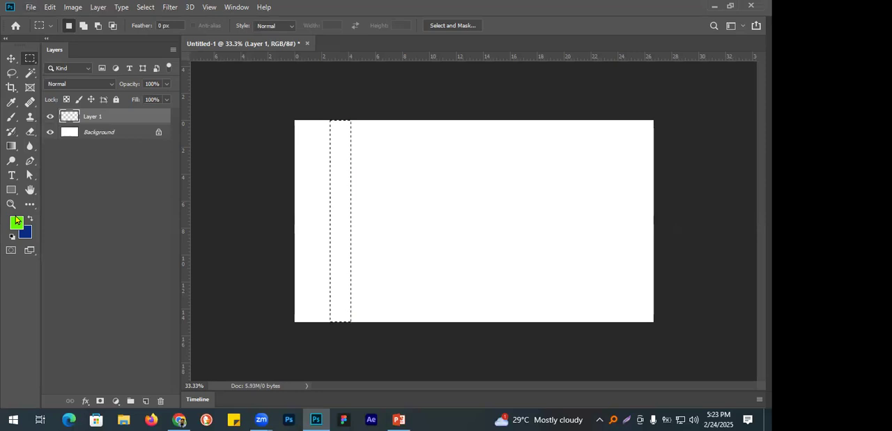
Fill the strip selection on Layer 1 with the green foreground colour and deselect it.
key("alt+BackSpace")
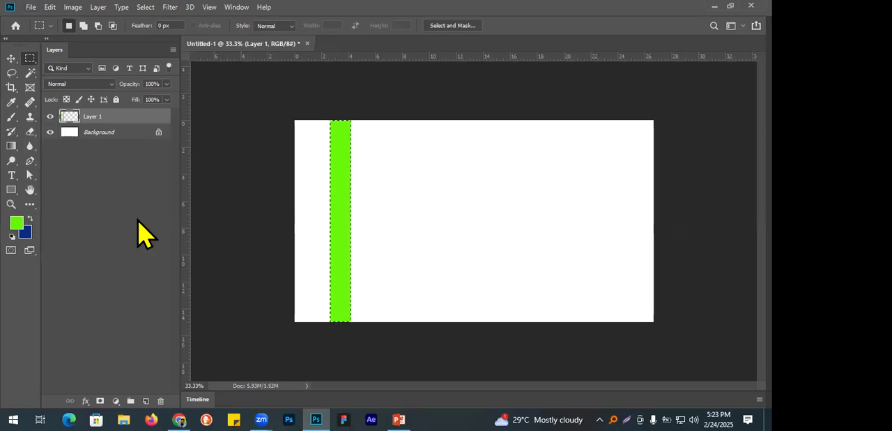
key("ctrl+d")
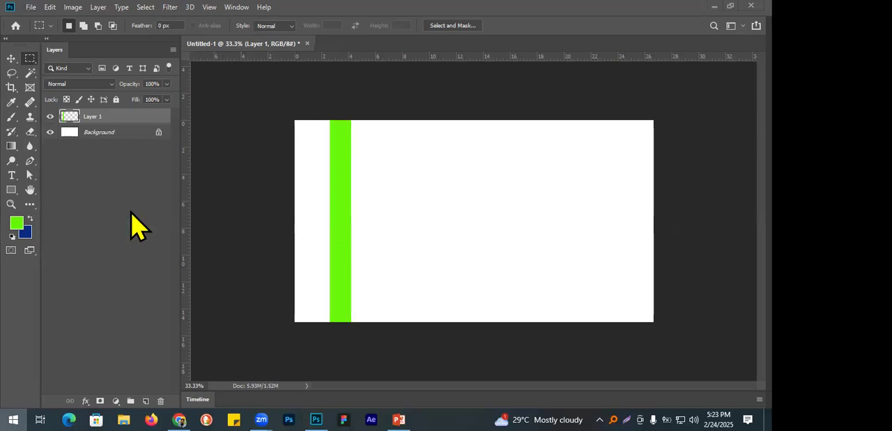
Open Notepad and write the note "layer duplicate : ctrl + j".
key("super")
type("note")
key("Return")
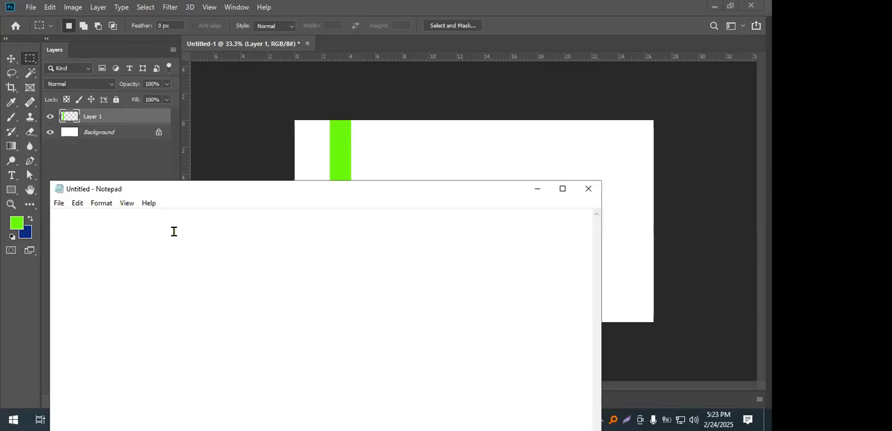
type("layer ")
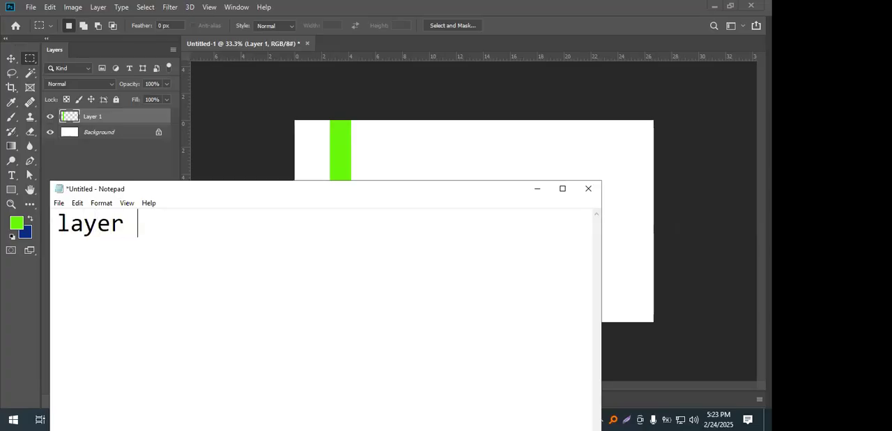
type("duplicat")
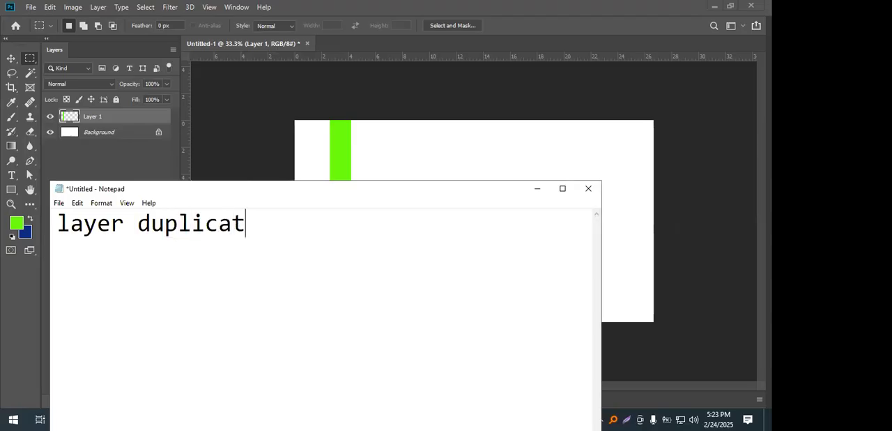
type("e : ctrl + j")
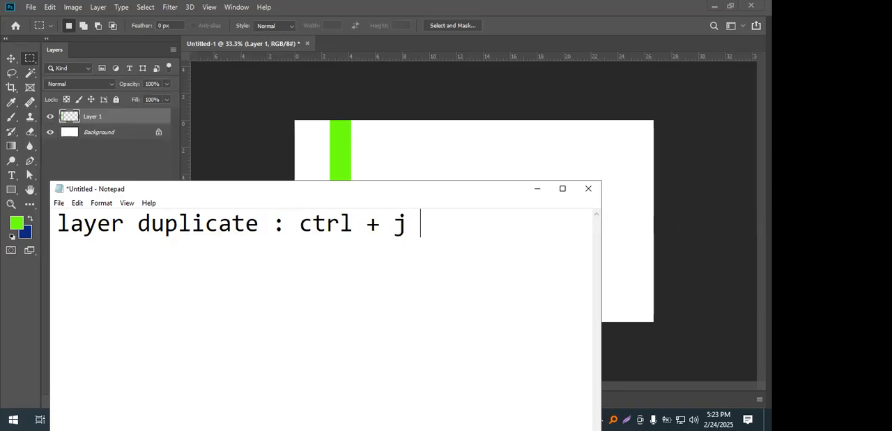
Switch back to Photoshop, duplicate Layer 1 with its green strip, and choose the Move tool.
left_click(385, 6)
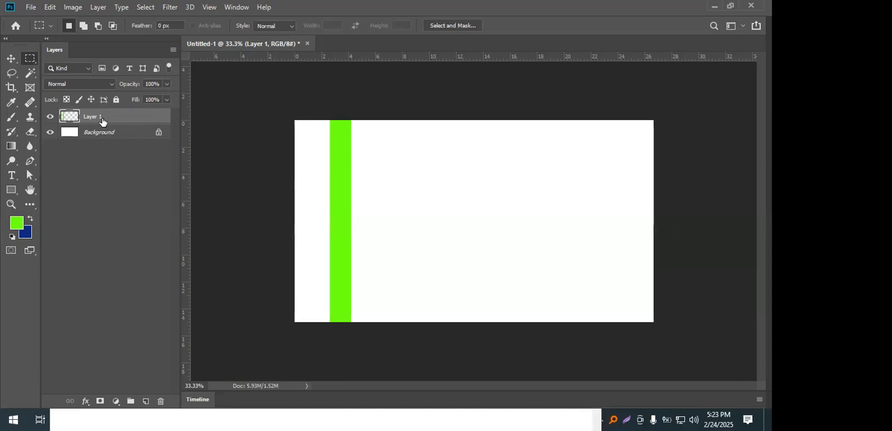
key("ctrl+j")
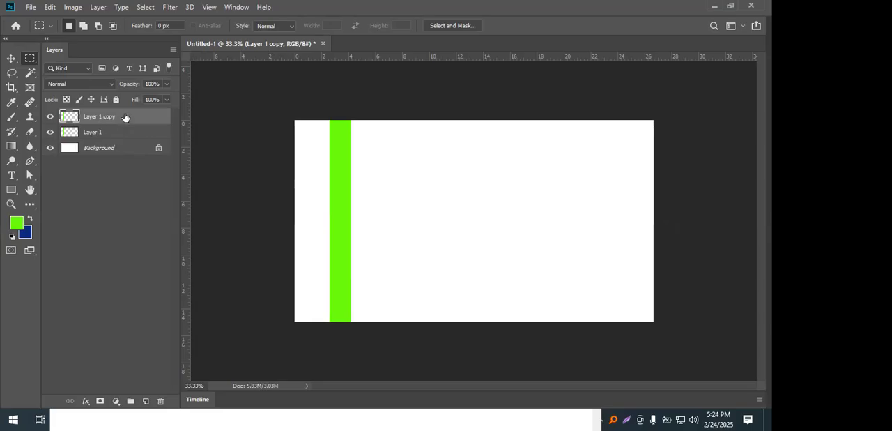
left_click(11, 58)
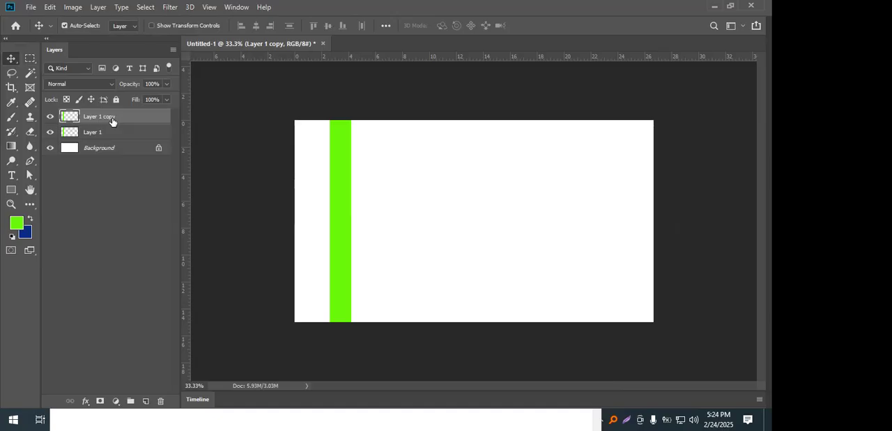
Compare the strip spacing with the woven reference image in Chrome, and return to the green strip document in Photoshop.
key("alt+Tab")
key("alt+Tab")
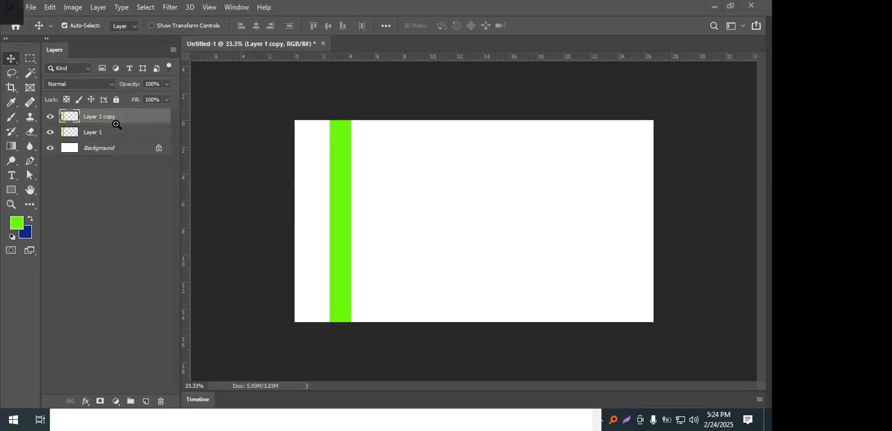
key("alt+Tab")
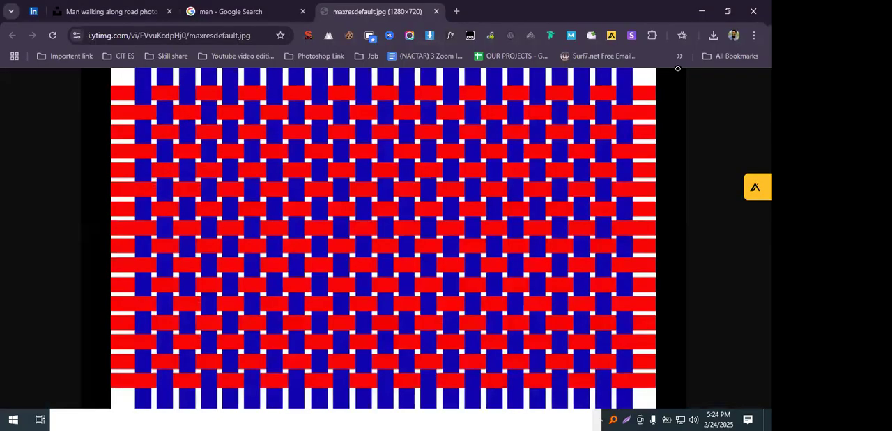
key("alt+Tab")
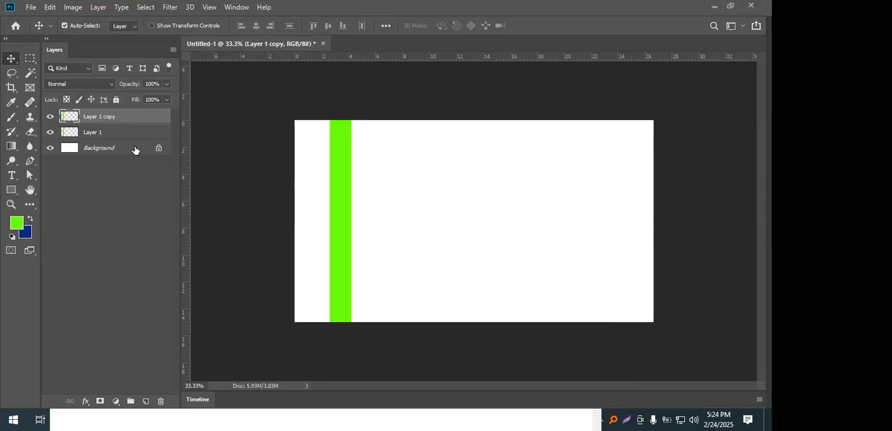
Duplicate the green strip layer repeatedly until the layer stack reaches Layer 1 copy 13.
key("ctrl+j")
key("ctrl+j")
key("ctrl+j")
key("ctrl+j")
key("ctrl+j")
key("ctrl+j")
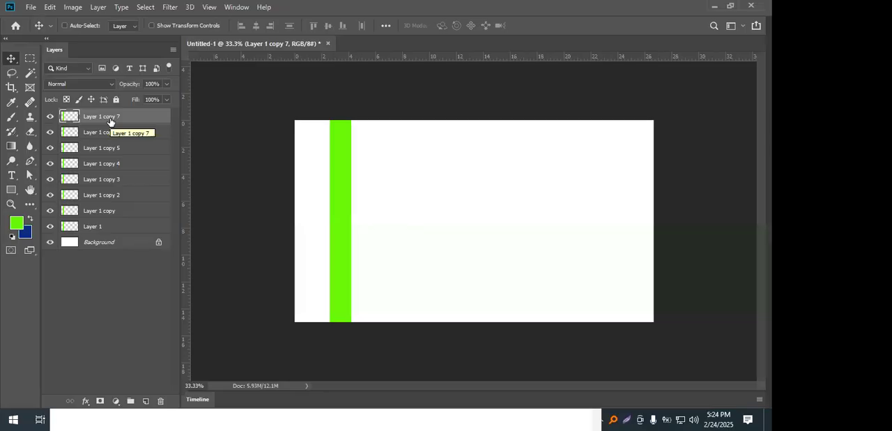
key("ctrl+j")
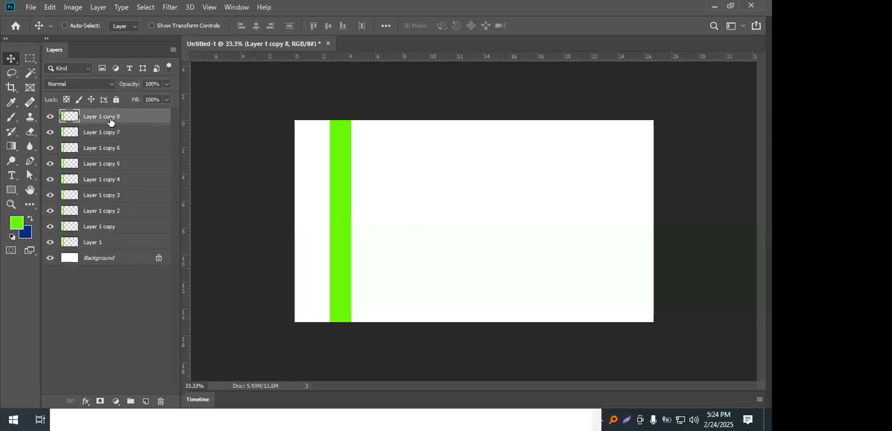
key("ctrl+j")
key("ctrl+j")
key("ctrl+j")
key("ctrl+j")
key("ctrl+j")
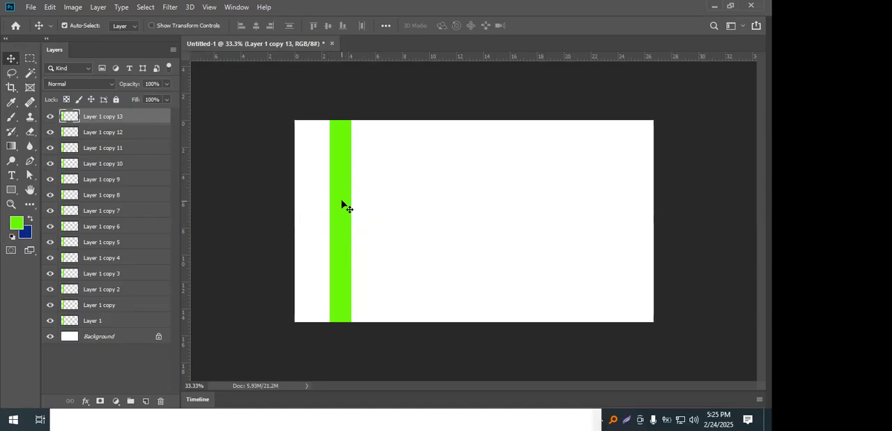
Move the Layer 1 copy 13 strip toward the canvas's right edge and select all layers from Layer 1 to Layer 1 copy 13.
left_click_drag(342, 206, 622, 229)
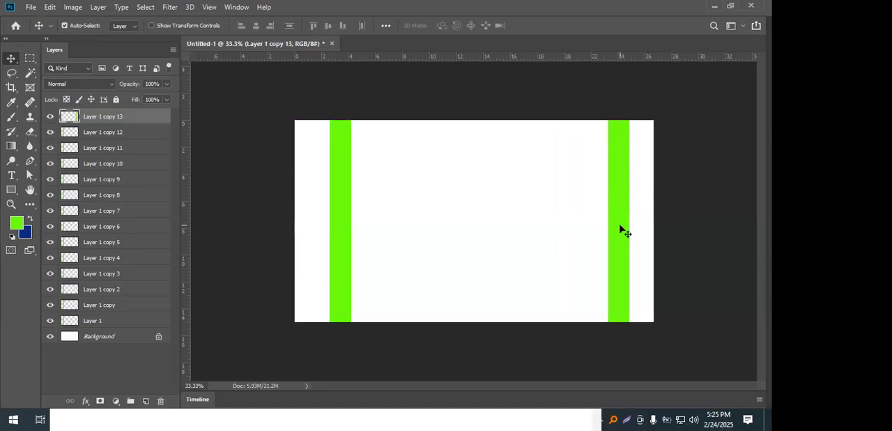
left_click(100, 325)
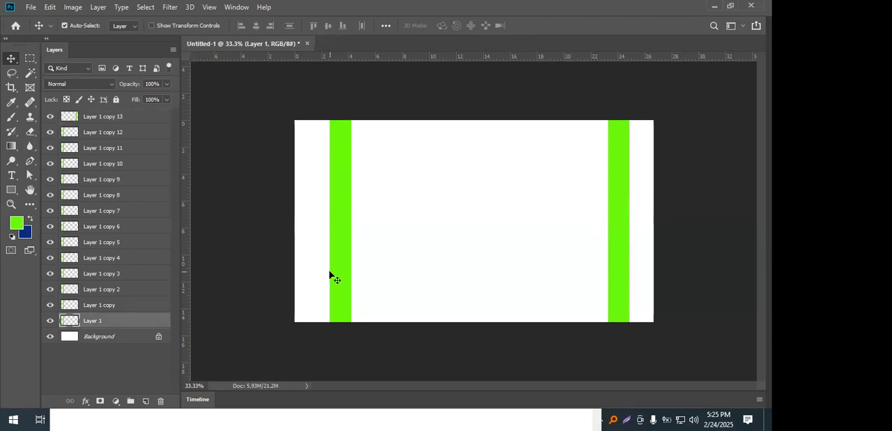
left_click(119, 117)
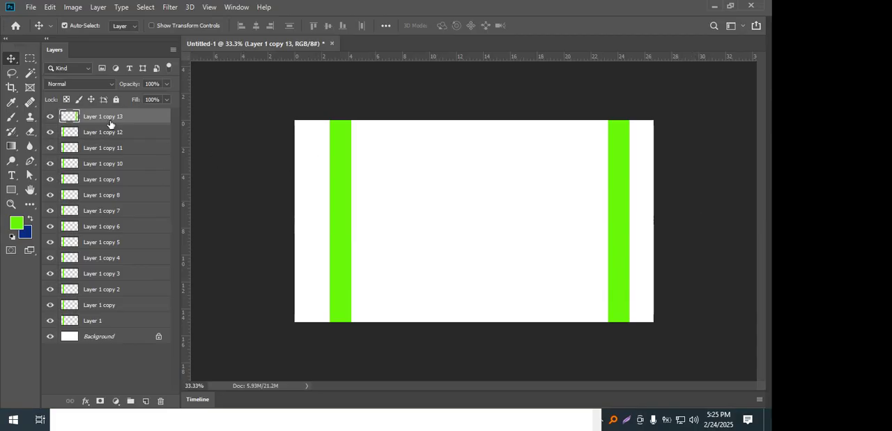
left_click(104, 325, "shift")
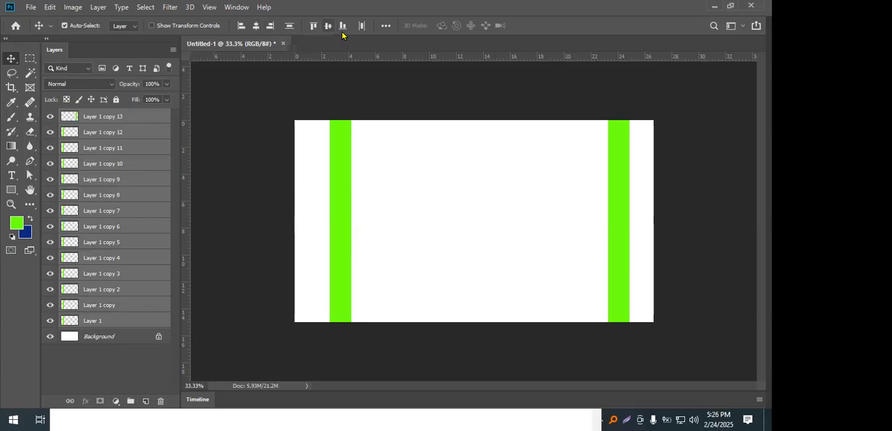
Set the alignment reference for the selected strip layers to Canvas.
left_click(387, 27)
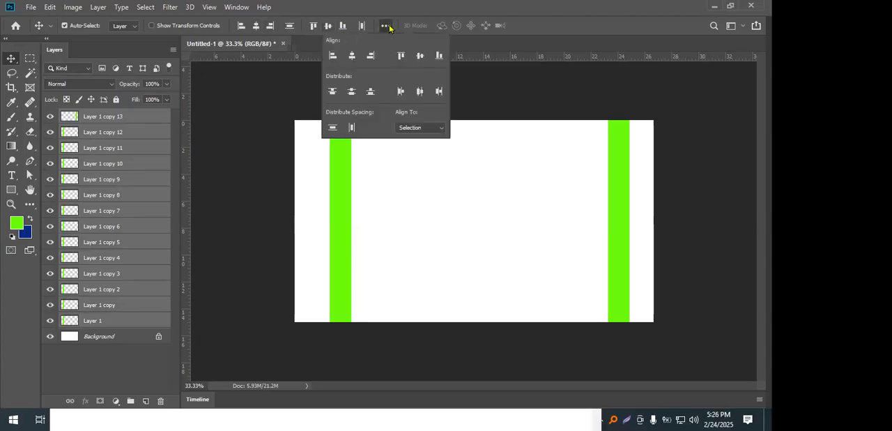
left_click(413, 128)
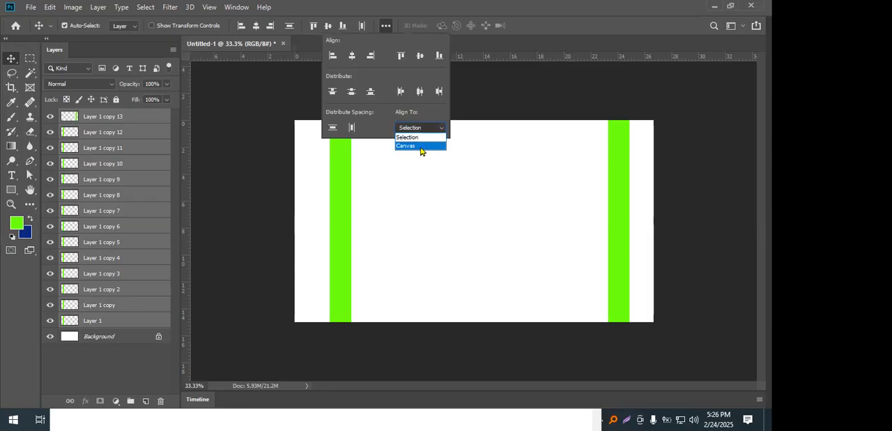
left_click(422, 148)
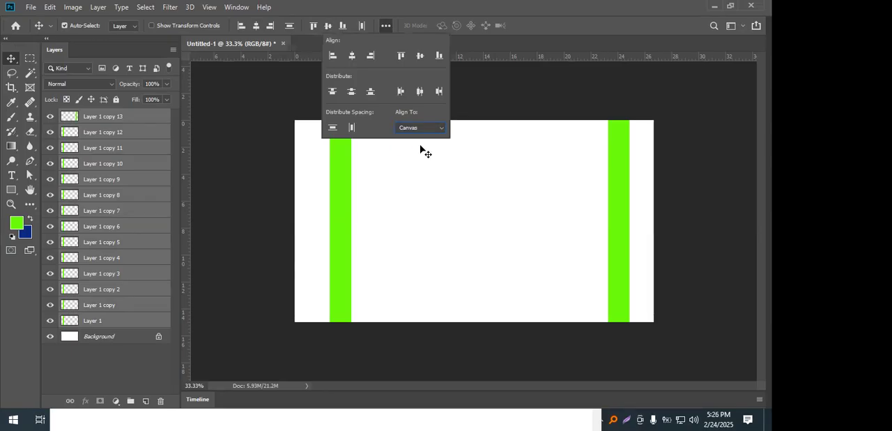
Try distributing the selected green strips evenly by their horizontal centers, and undo both the distribution and the earlier strip move.
left_click(350, 92)
left_click(419, 93)
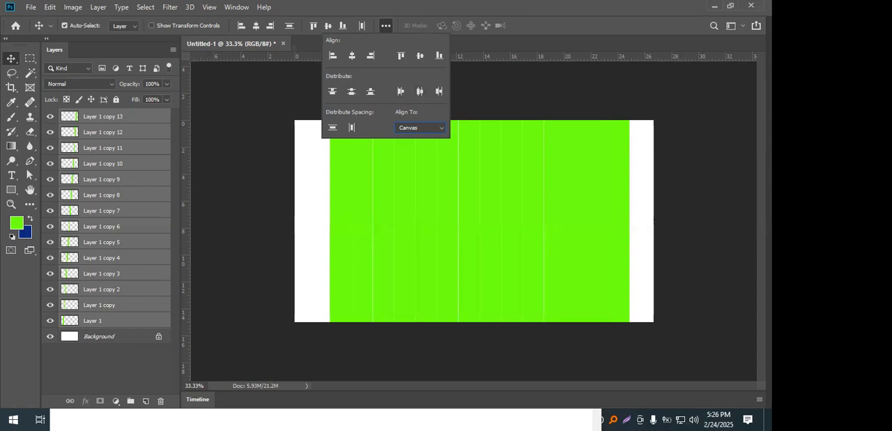
left_click(418, 226)
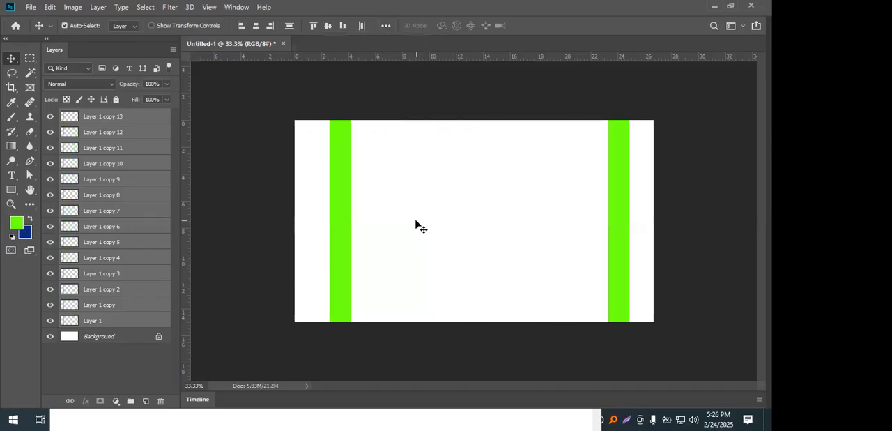
Delete the layers from Layer 1 copy 11 down to Layer 1 copy 7.
left_click(132, 150)
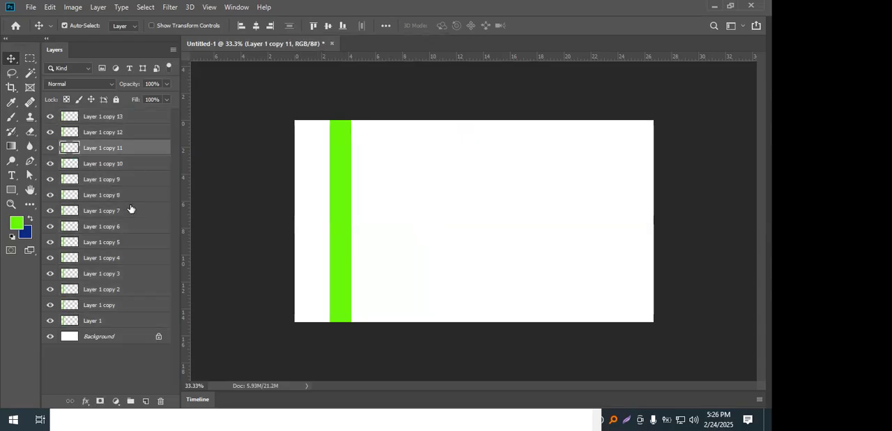
left_click(133, 212, "shift")
key("Delete")
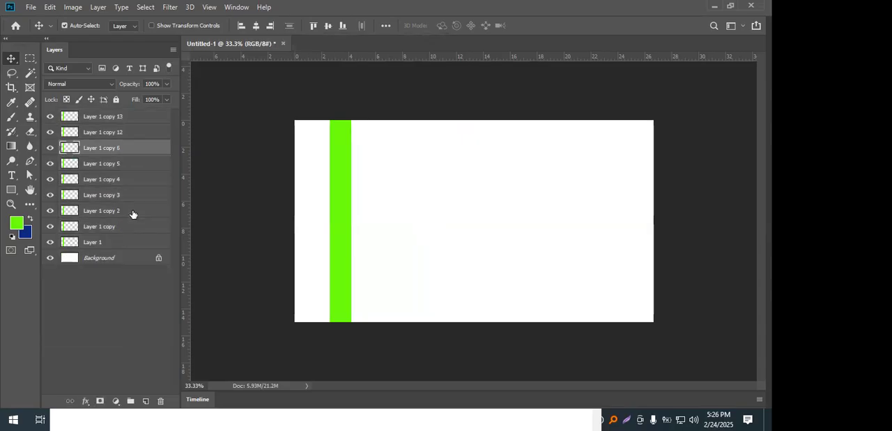
Move the Layer 1 copy 13 strip near the canvas's right edge and distribute all green strip layers by horizontal centers.
left_click(113, 117)
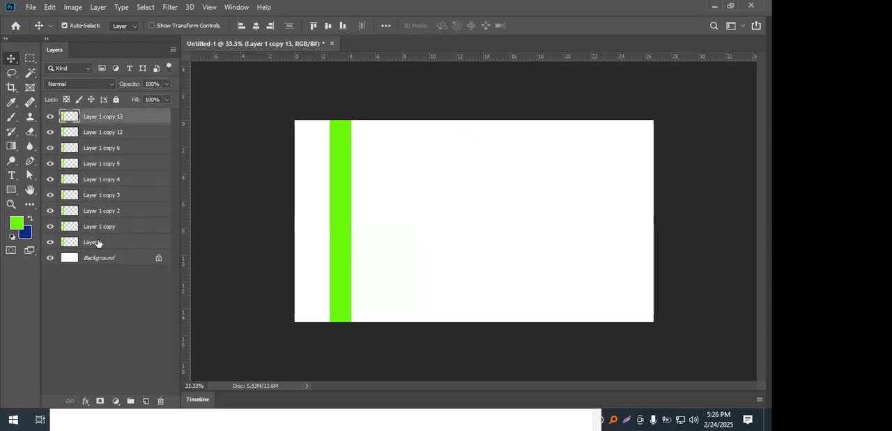
left_click_drag(339, 181, 608, 179)
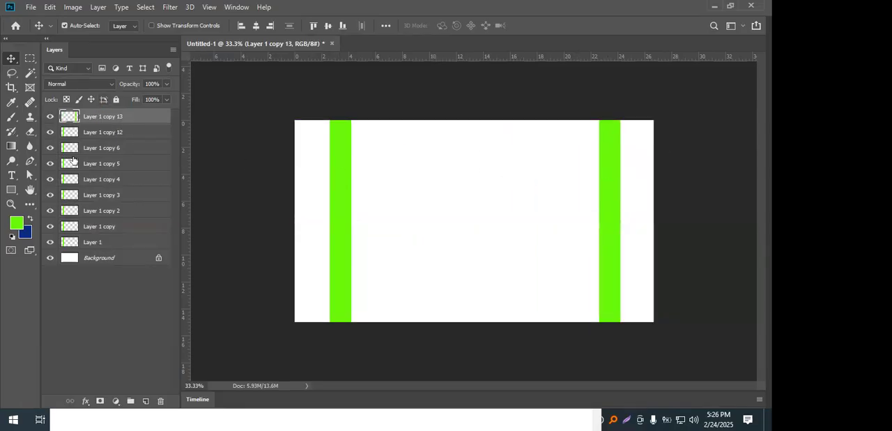
left_click(127, 242, "shift")
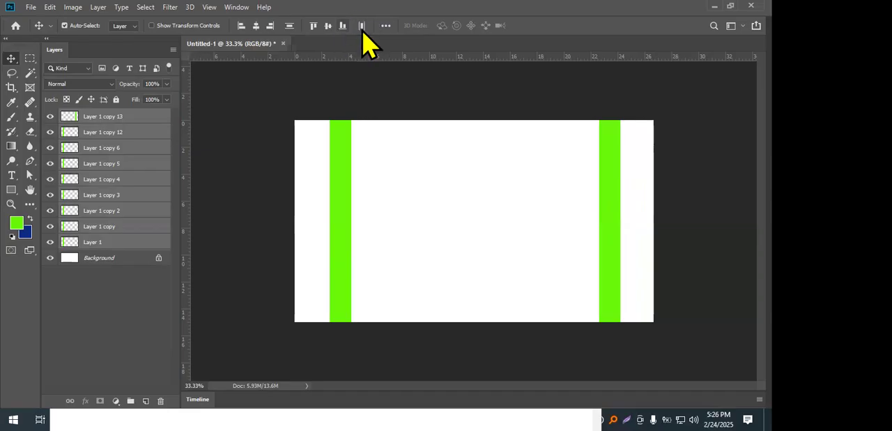
left_click(386, 26)
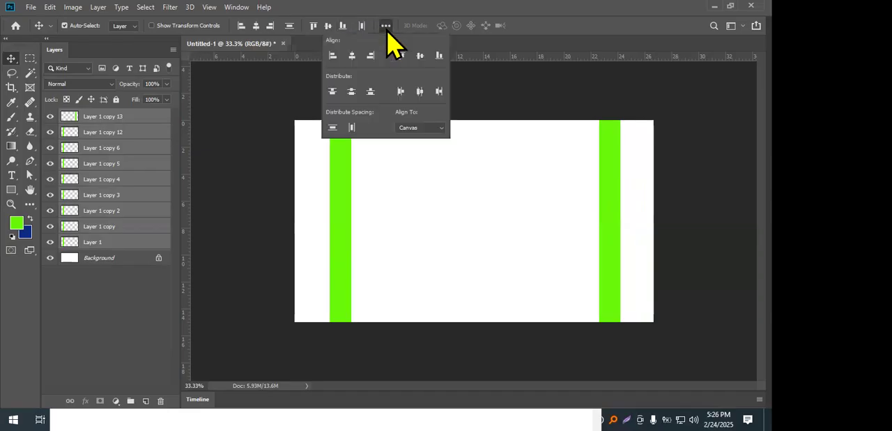
left_click(420, 92)
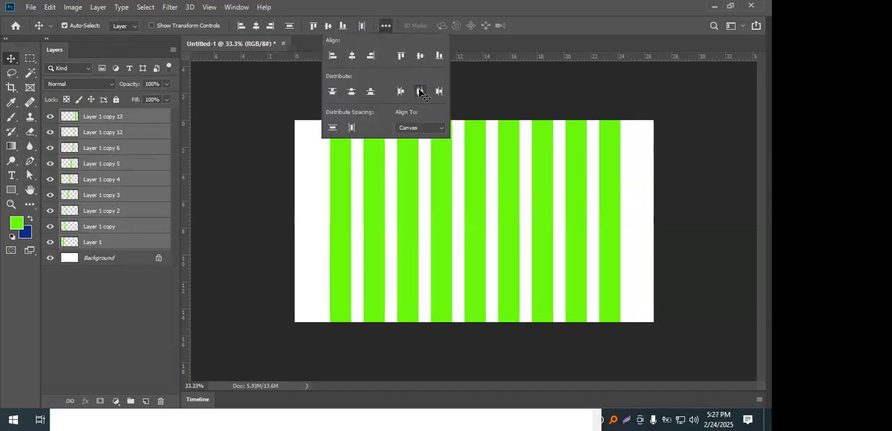
left_click(235, 189)
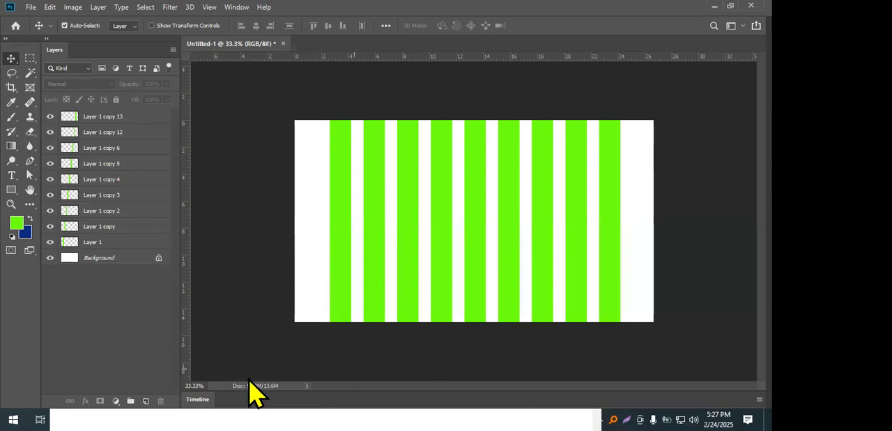
On a new layer above the green strips, marquee a thin full-width horizontal band near the canvas top and fill it with the blue background colour.
left_click(138, 119)
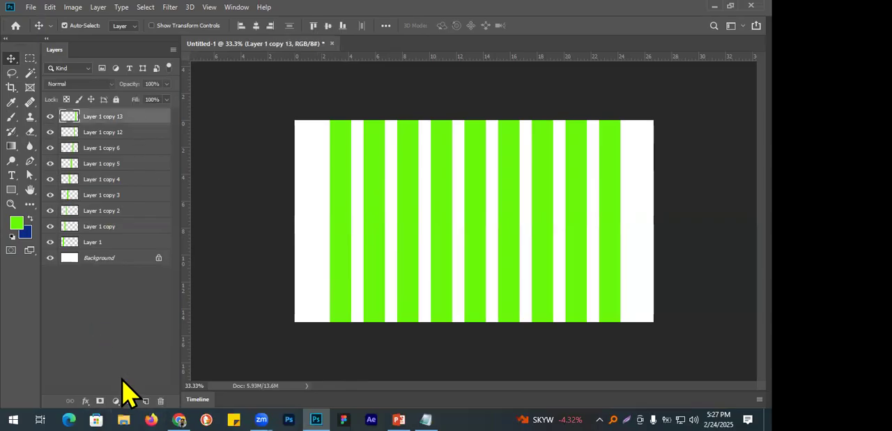
left_click(145, 401)
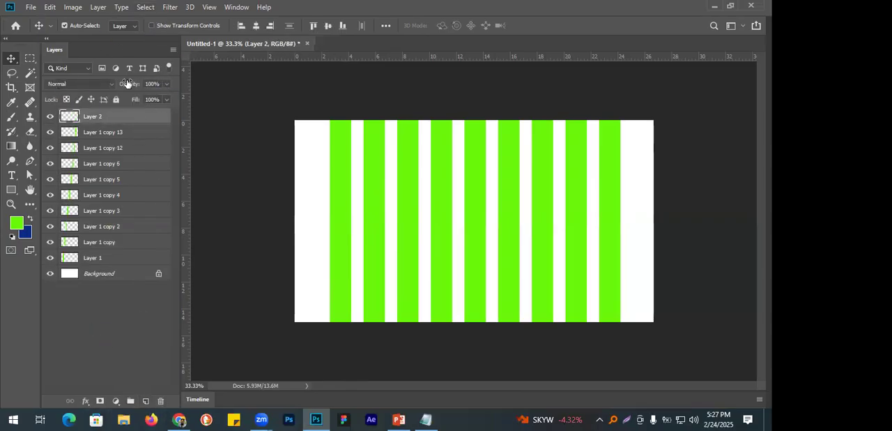
left_click(30, 57)
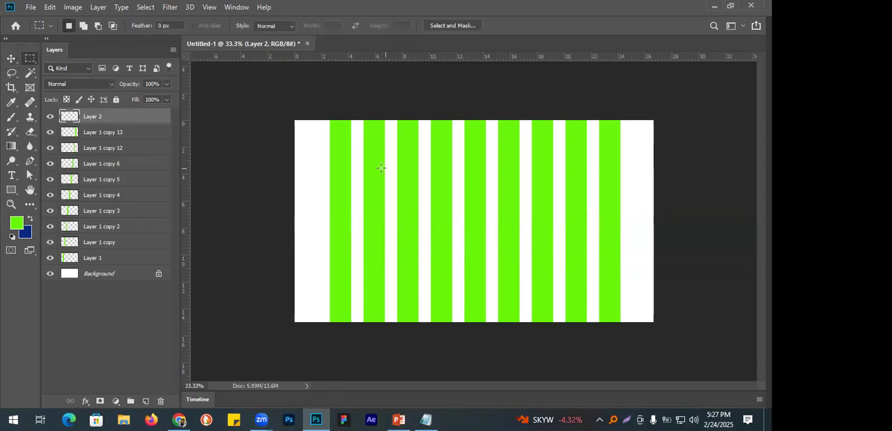
left_click_drag(296, 149, 664, 169)
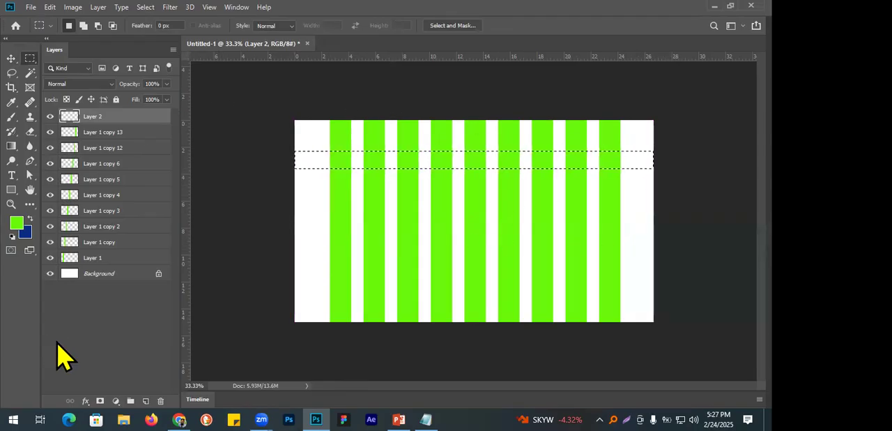
key("ctrl+BackSpace")
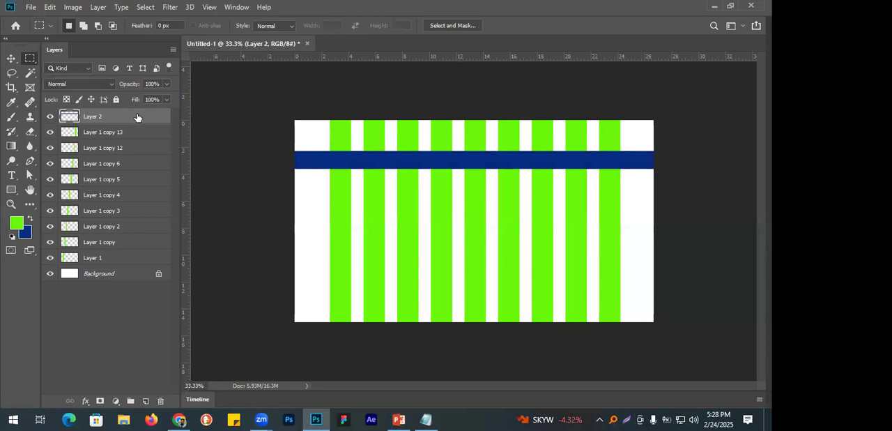
Duplicate the blue Layer 2 strip seven times and move the topmost copy down near the canvas's bottom edge.
key("ctrl+j")
key("ctrl+j")
key("ctrl+j")
key("ctrl+j")
key("ctrl+j")
key("ctrl+j")
key("ctrl+j")
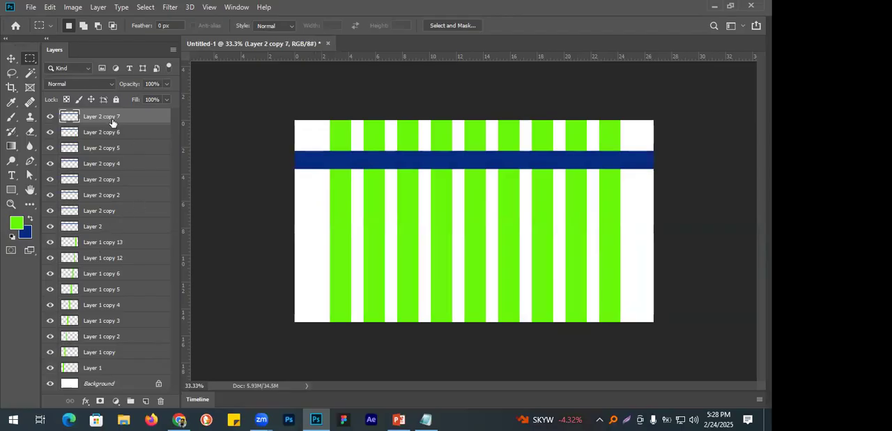
key("v")
left_click_drag(480, 167, 482, 298)
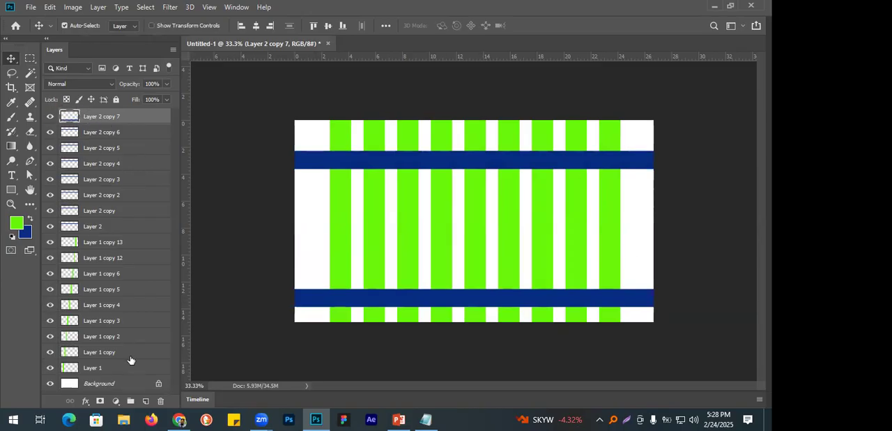
Try distributing Layer 2 and all its copies evenly by vertical centers, and undo the distribution.
left_click(114, 227, "shift")
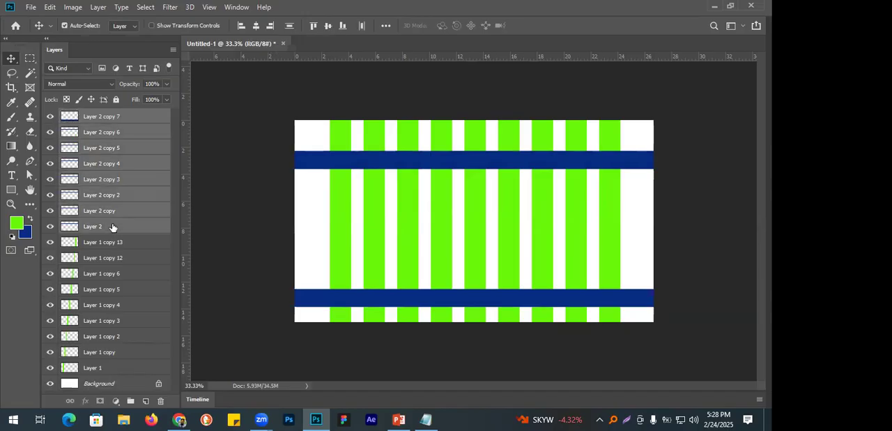
left_click(386, 26)
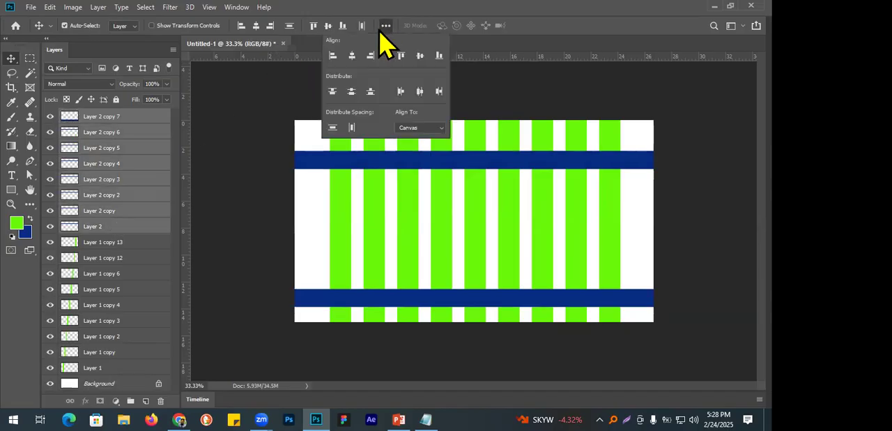
left_click(350, 92)
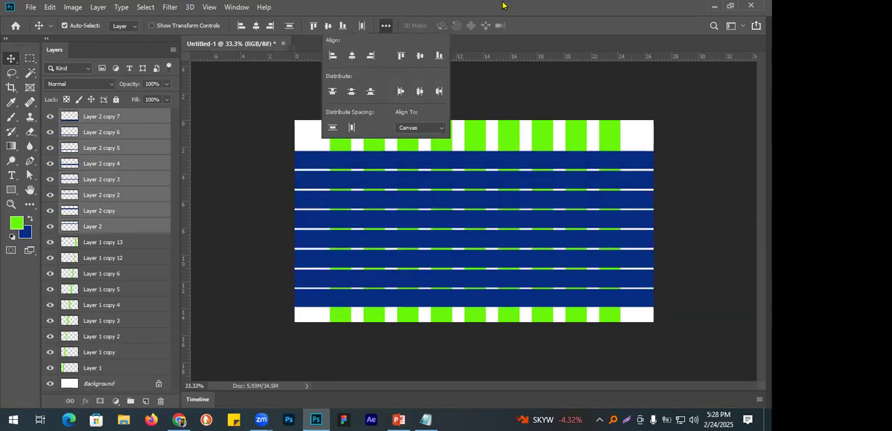
left_click(504, 5)
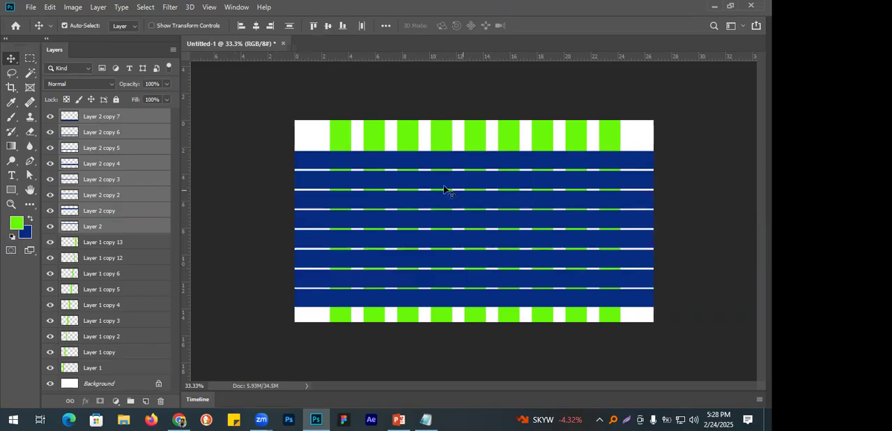
key("ctrl+z")
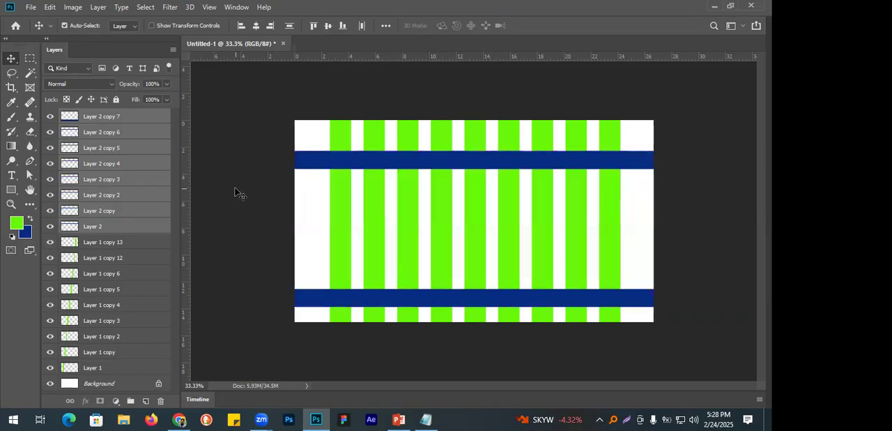
Delete the blue strip layers Layer 2 copy 5, Layer 2 copy 4 and Layer 2 copy 3.
left_click(234, 162)
left_click(131, 148)
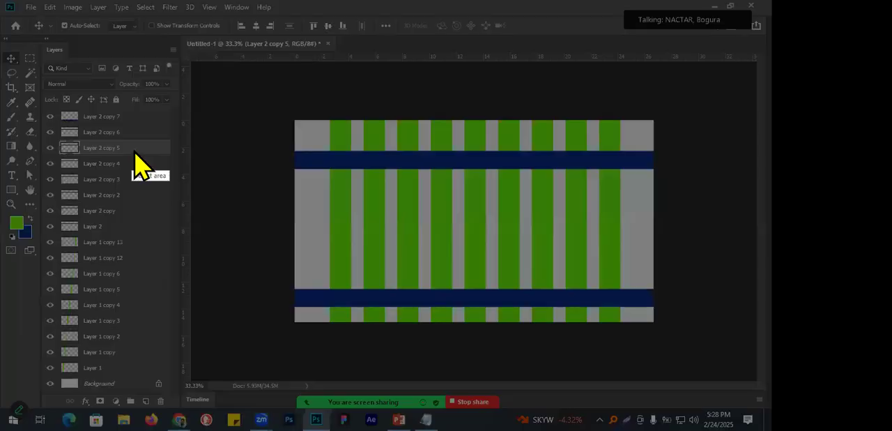
key("Delete")
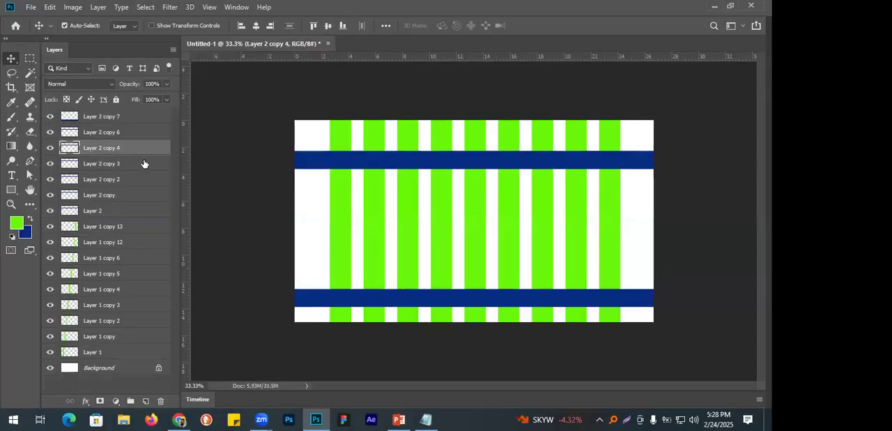
key("Delete")
key("Delete")
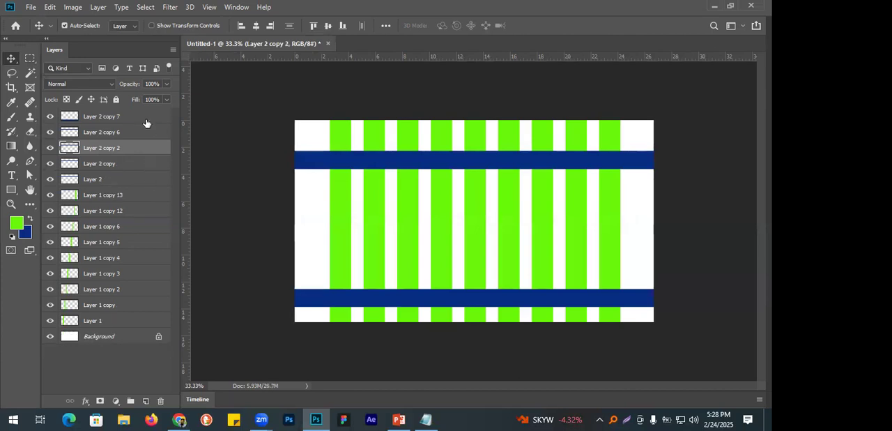
Distribute the five blue strip layers, Layer 2 to Layer 2 copy 7, evenly by vertical centers and deselect them.
left_click(148, 120)
left_click(137, 183, "shift")
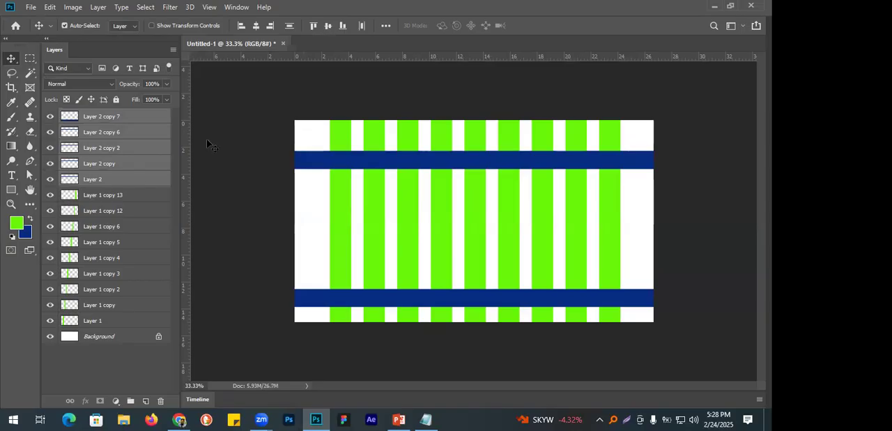
left_click(384, 26)
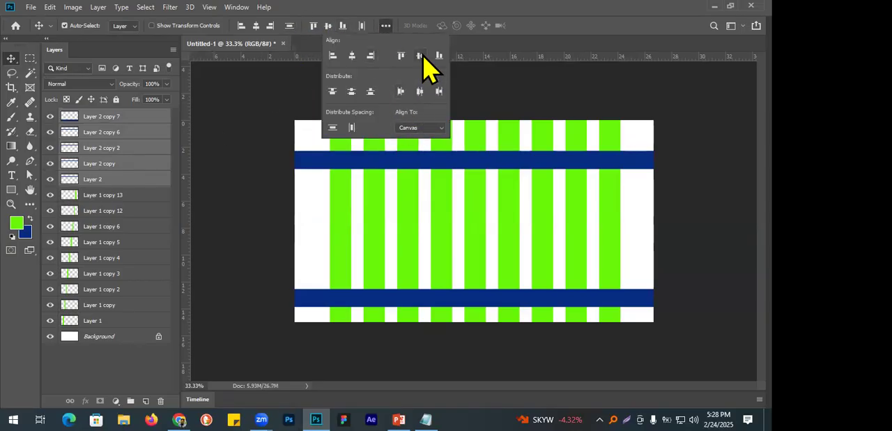
left_click(350, 91)
left_click(210, 175)
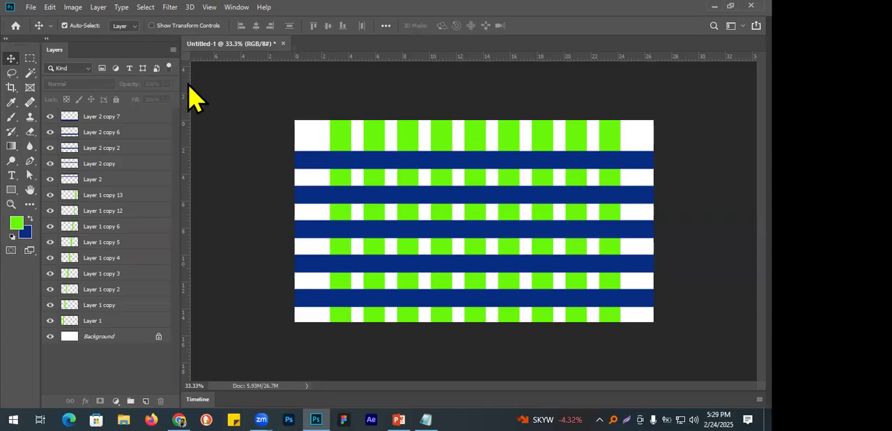
Load the first green strip (Layer 1) as a selection, delete that area from the second and fourth blue strips, and deselect.
left_click(342, 137)
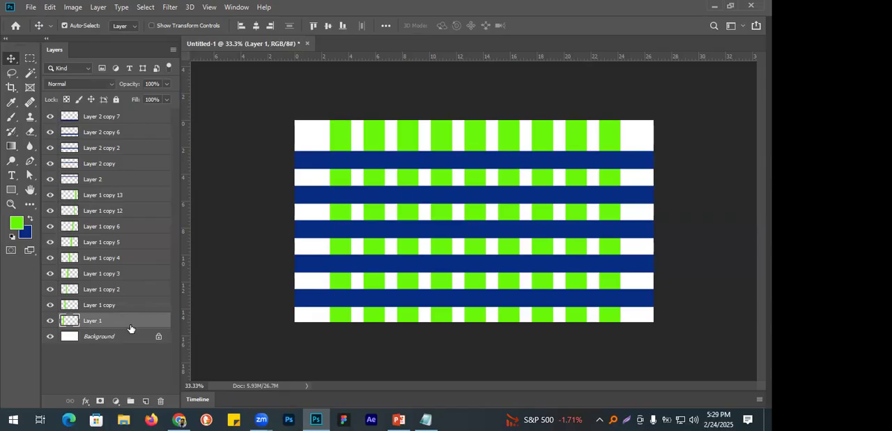
left_click(69, 323, "ctrl")
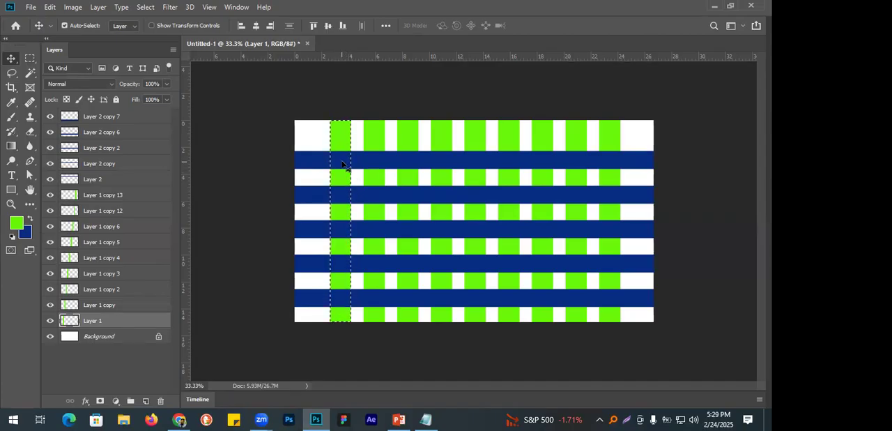
left_click(376, 203)
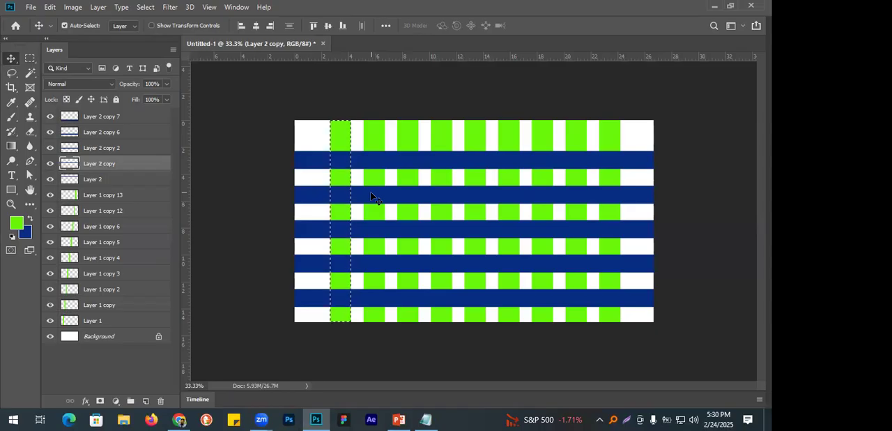
key("Delete")
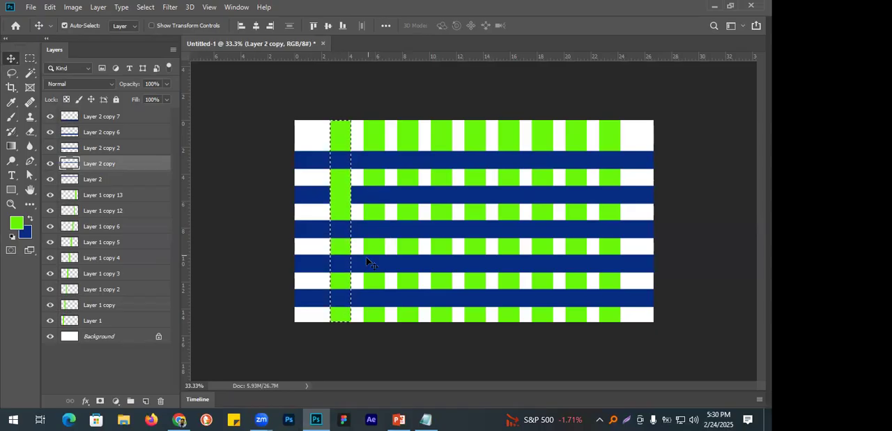
left_click(366, 265)
key("Delete")
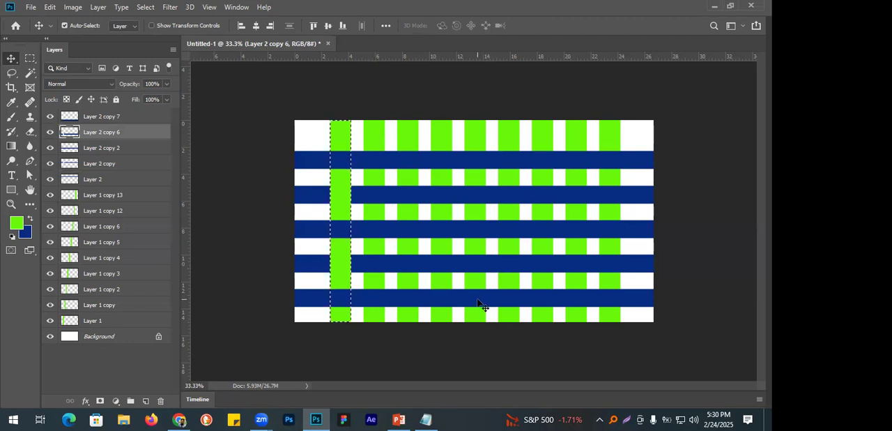
key("ctrl+d")
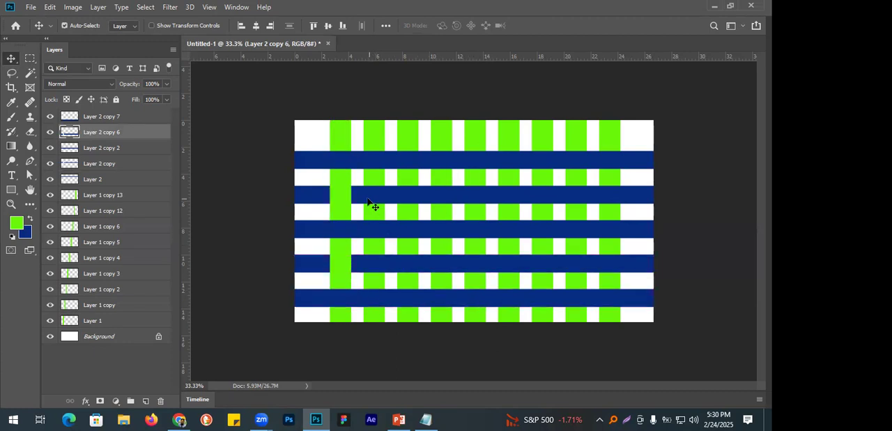
Using the second green strip (Layer 1 copy) as the selection, cut its area out of the first, third and fifth blue strips and deselect.
left_click(374, 141)
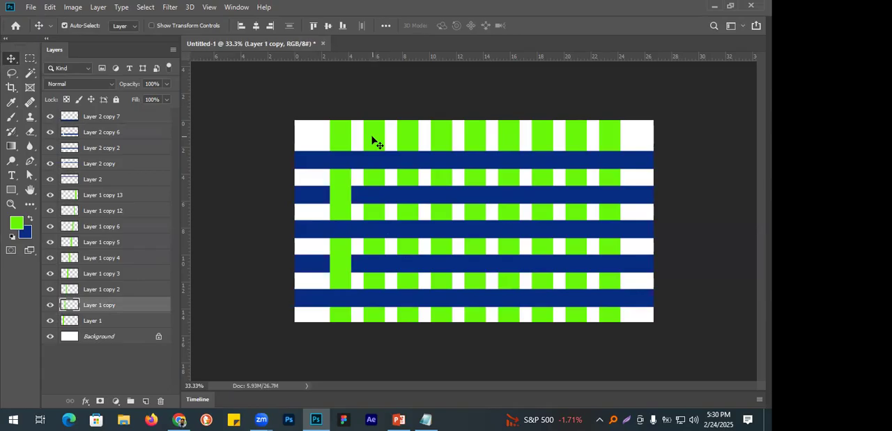
left_click(71, 306, "ctrl")
left_click(411, 160)
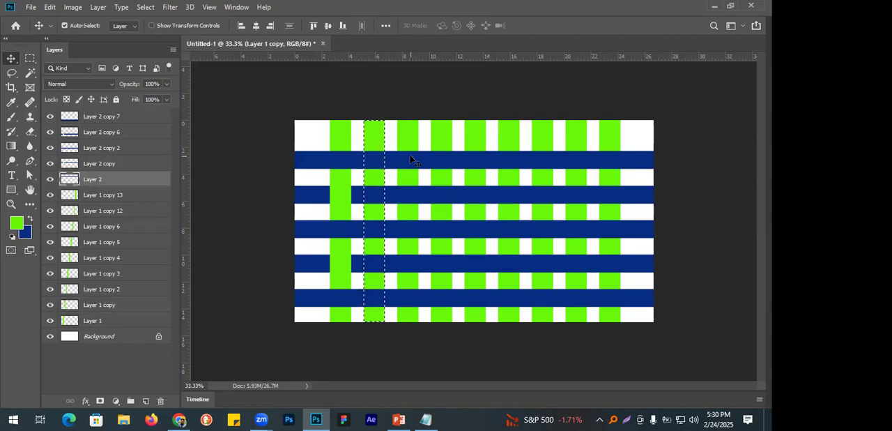
key("Delete")
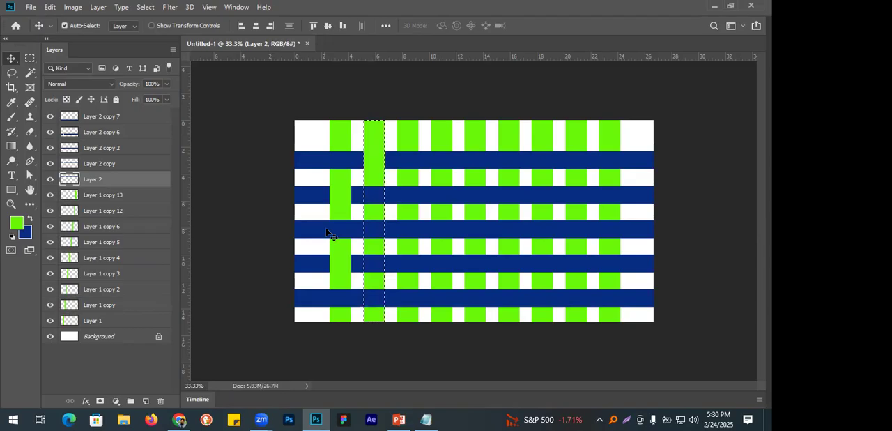
left_click(421, 217)
key("ctrl+d")
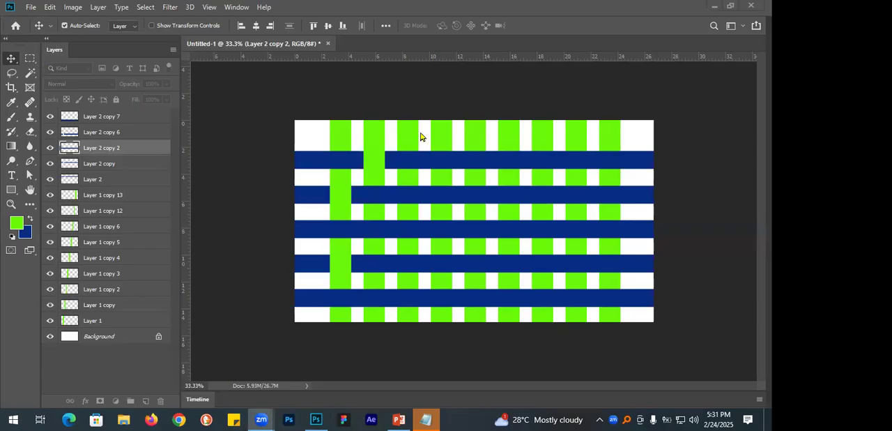
left_click(409, 158)
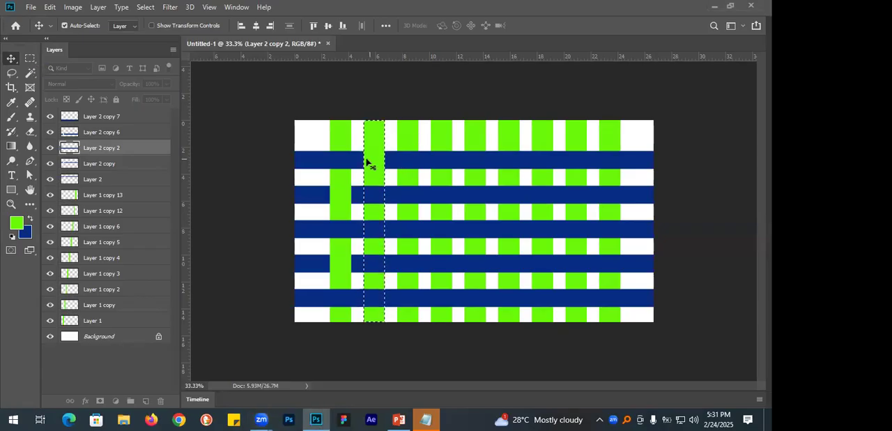
left_click_drag(374, 160, 374, 238)
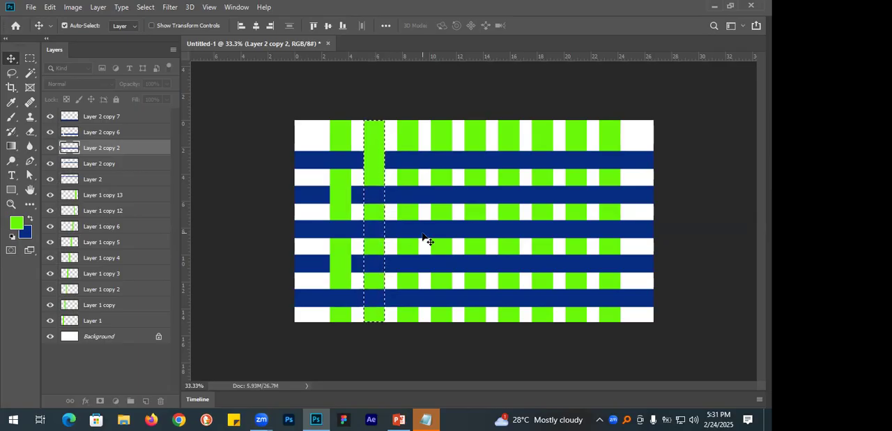
left_click(411, 306)
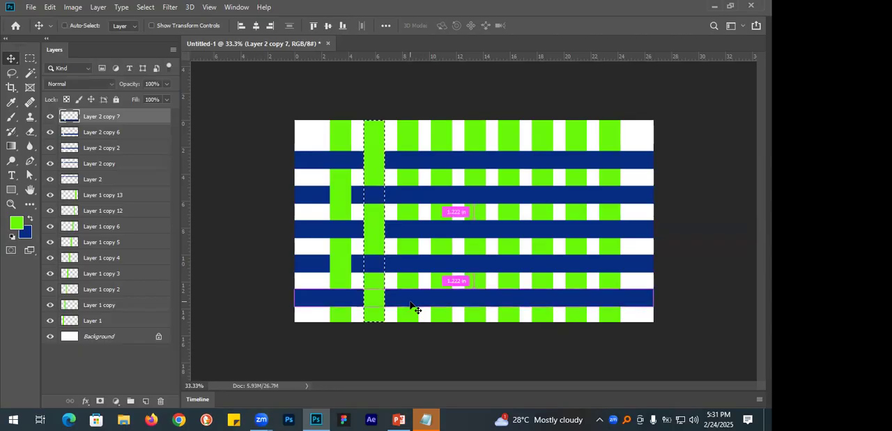
key("ctrl+d")
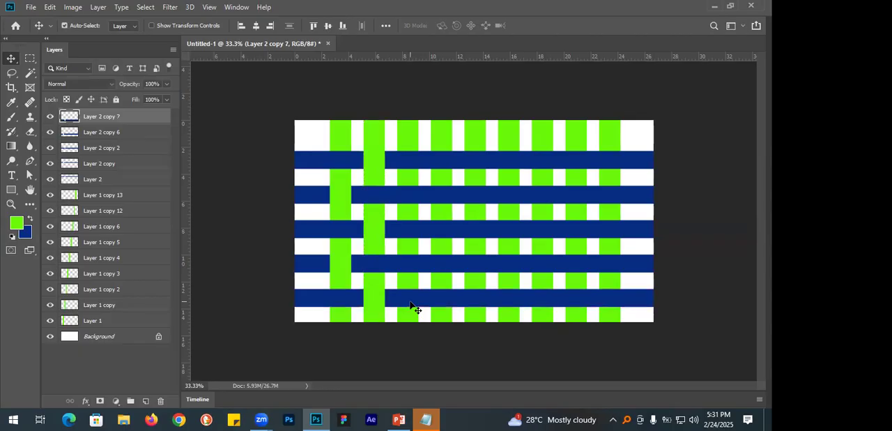
Load the third green strip (Layer 1 copy 2) as a selection, delete that area from the second and fourth blue strips, and deselect.
left_click(413, 128)
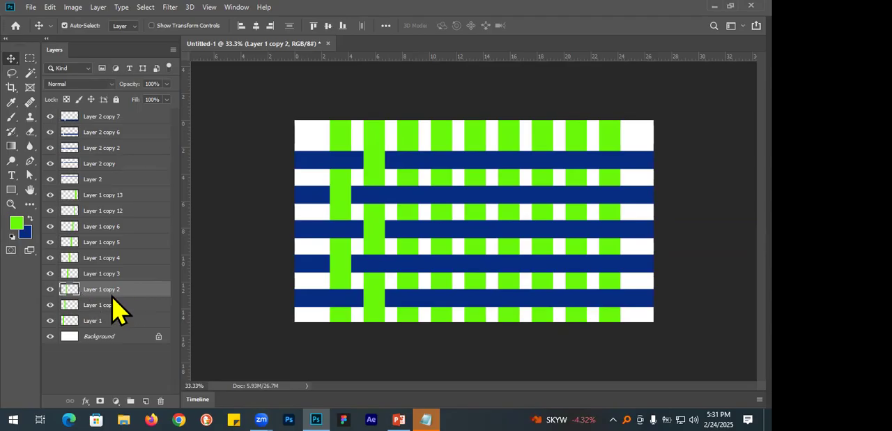
left_click(72, 294, "ctrl")
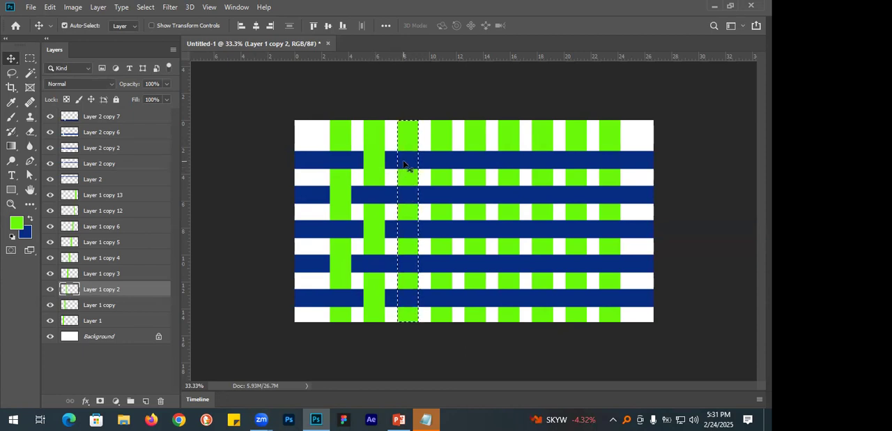
left_click(453, 201)
key("Delete")
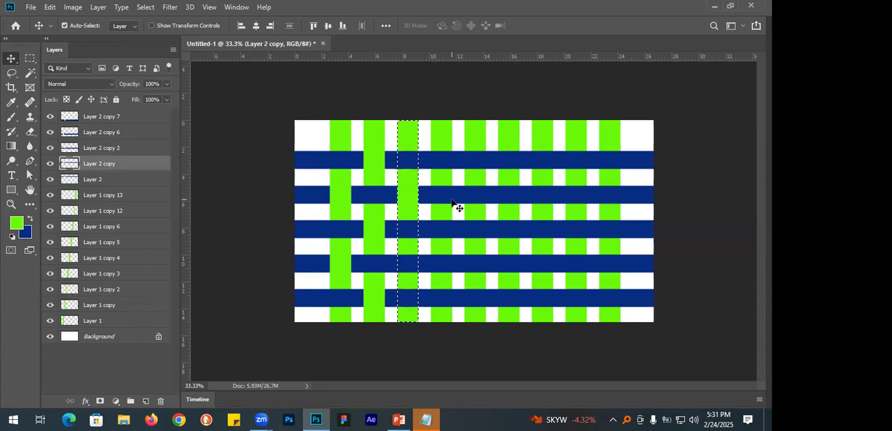
left_click(450, 264)
key("Delete")
key("ctrl+d")
Using the fourth green strip (Layer 1 copy 3) as the selection, cut its area out of the first, third and fifth blue strips and deselect.
left_click(438, 138)
left_click(68, 275, "ctrl")
left_click(485, 164)
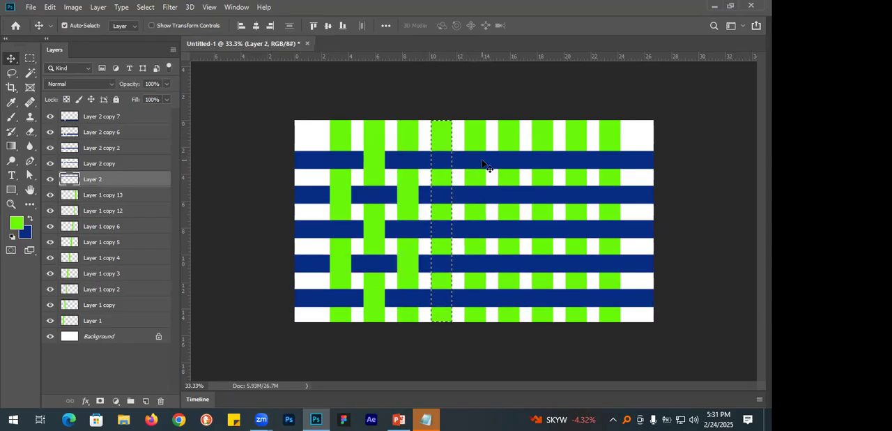
key("Delete")
left_click(475, 231)
key("Delete")
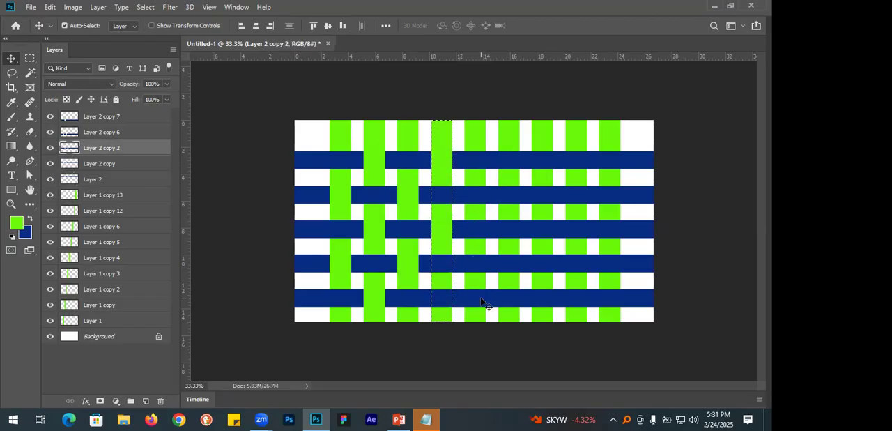
left_click(485, 304)
key("Delete")
key("ctrl+d")
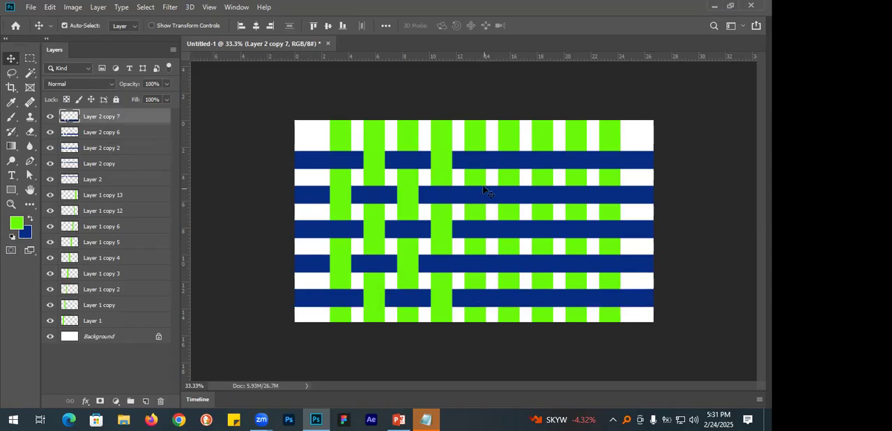
Load the fifth green strip (Layer 1 copy 4) as a selection, delete that area from the second and fourth blue strips, and deselect.
left_click(448, 151)
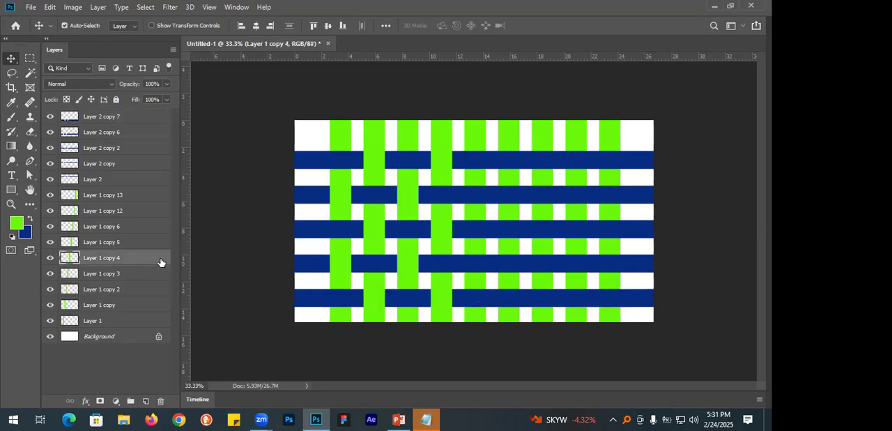
left_click(74, 260, "ctrl")
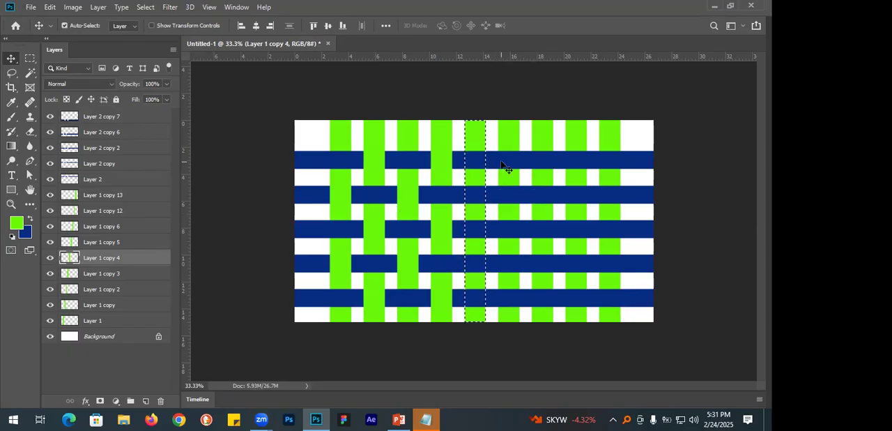
left_click(507, 198)
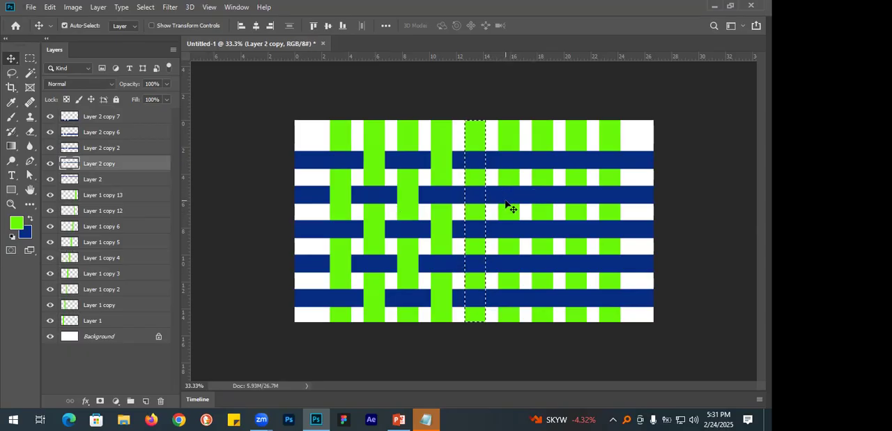
left_click(520, 269)
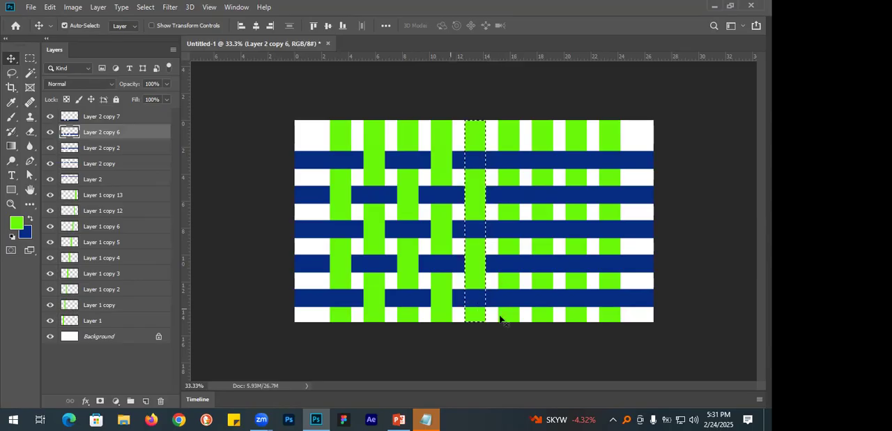
key("ctrl+d")
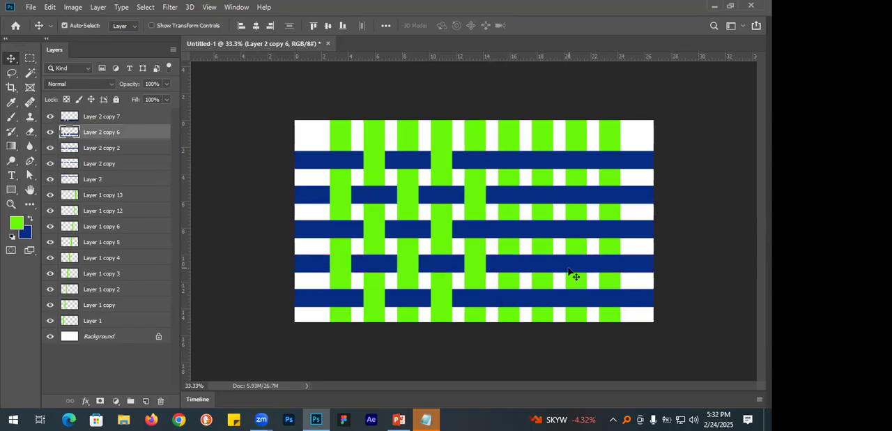
Examine the woven crossings of the green and blue strips up close without the interface panels, and return to the full-canvas view.
key("Tab")
left_click_drag(282, 186, 434, 210)
left_click_drag(435, 245, 554, 246, "ctrl")
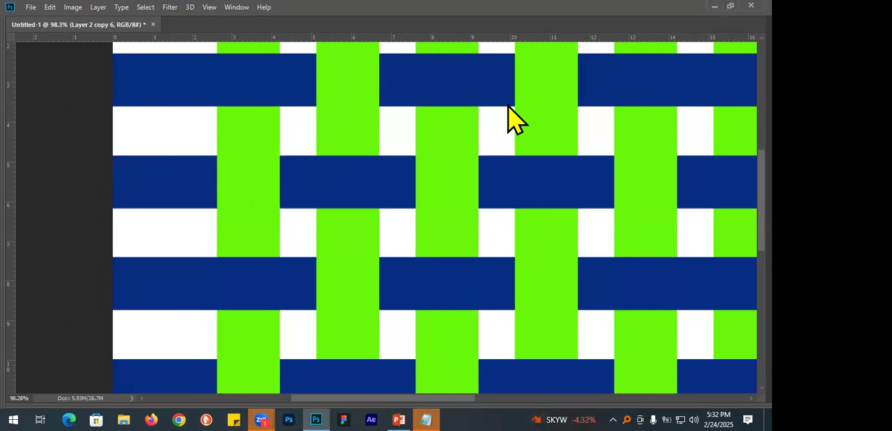
left_click(393, 131)
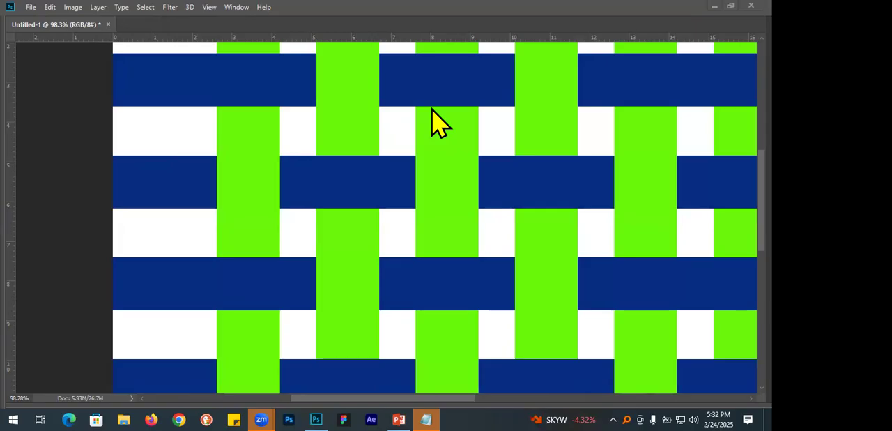
left_click(60, 153)
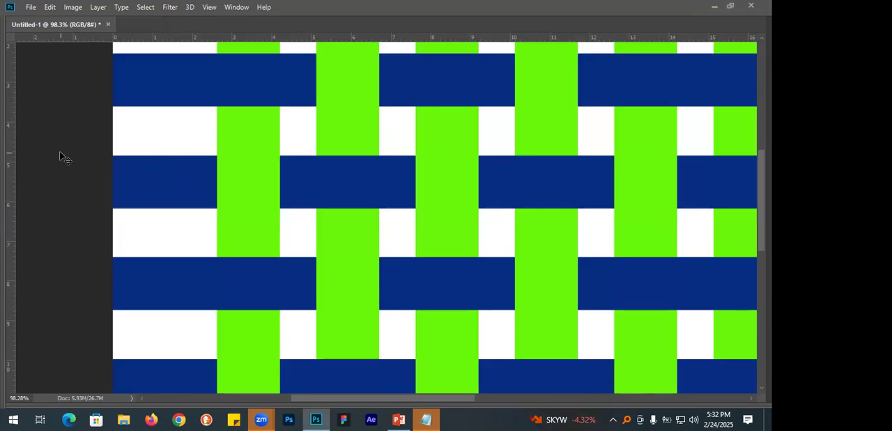
key("ctrl+0")
key("Tab")
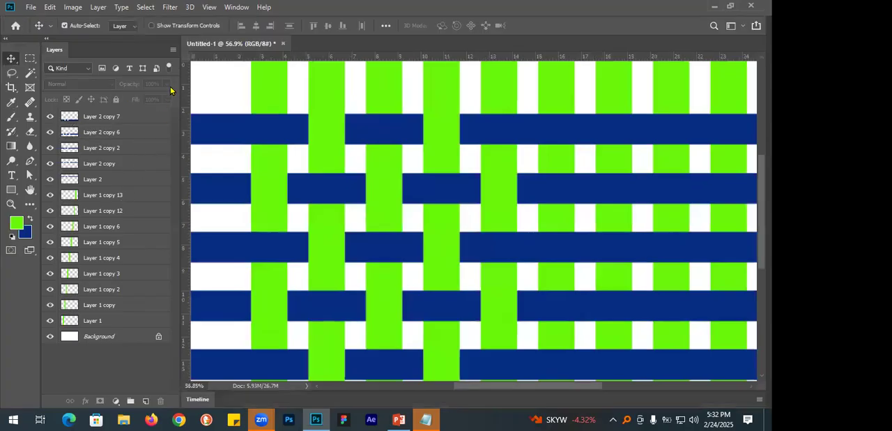
key("ctrl+minus")
key("ctrl+minus")
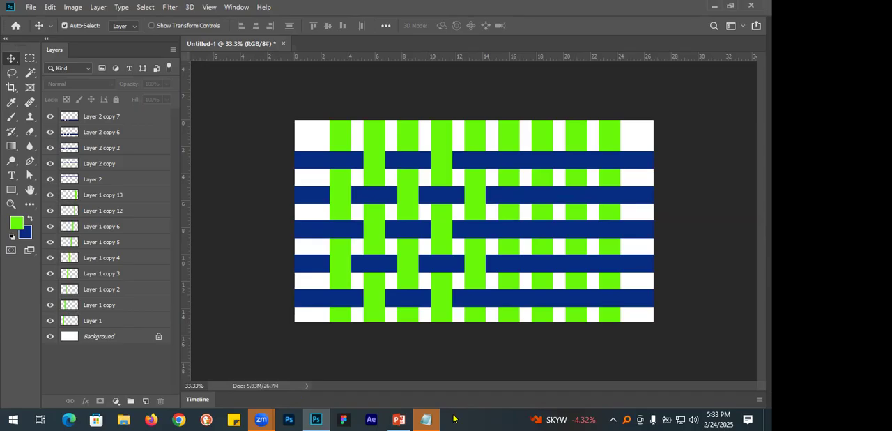
Activate the Lasso tool and delete all green and blue strip layers, keeping only the white Background.
left_click(10, 77)
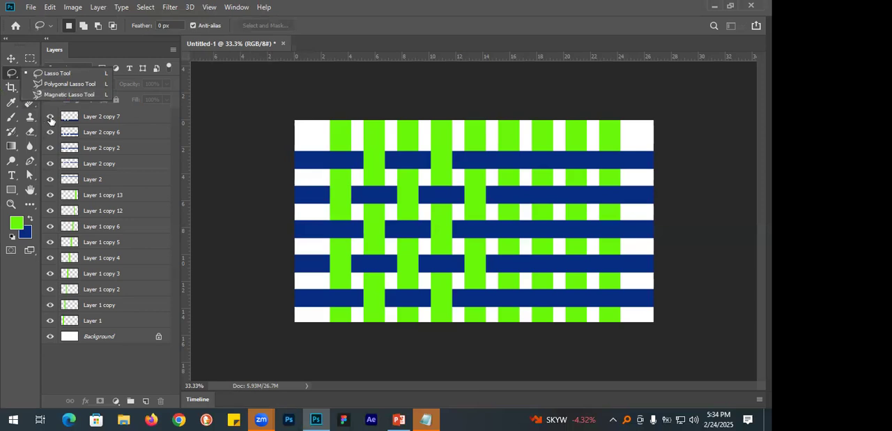
left_click(111, 115)
left_click(111, 117)
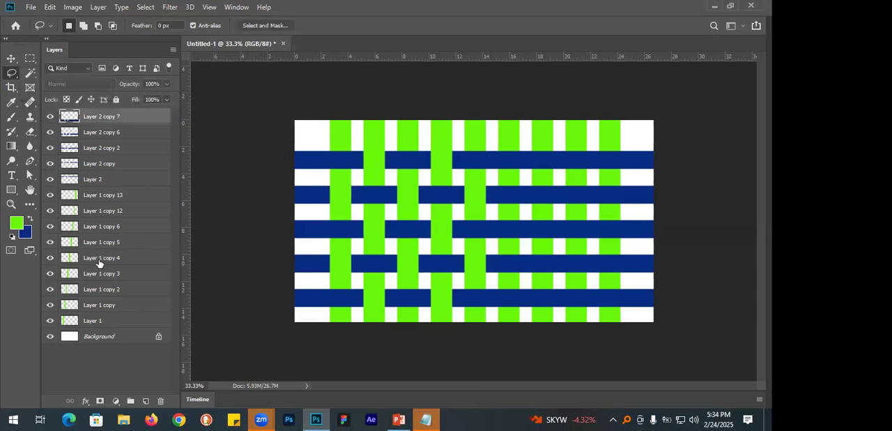
left_click(100, 320, "shift")
key("Delete")
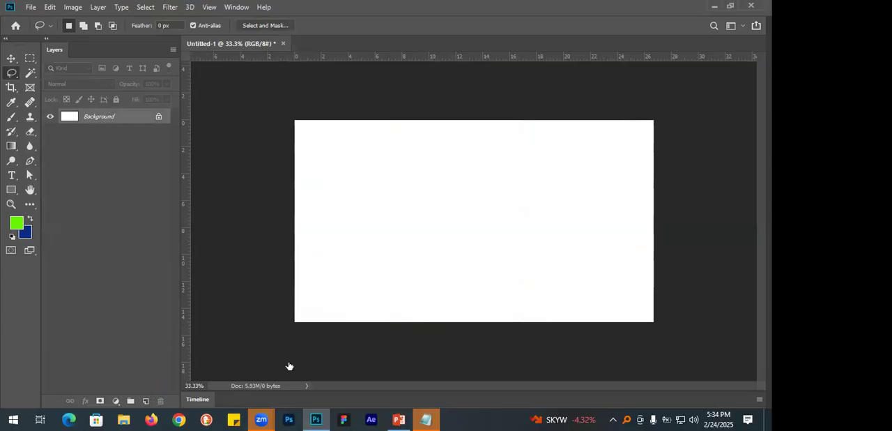
On a new layer, lasso a freehand wavy area across the lower canvas, fill it with the green foreground color, and deselect.
key("ctrl+shift+alt+n")
mouse_move(296, 321)
left_mouse_down()
mouse_move(331, 299)
mouse_move(364, 162)
mouse_move(420, 146)
mouse_move(479, 201)
mouse_move(629, 170)
mouse_move(698, 202)
mouse_move(566, 349)
mouse_move(134, 309)
mouse_move(235, 279)
left_mouse_up()
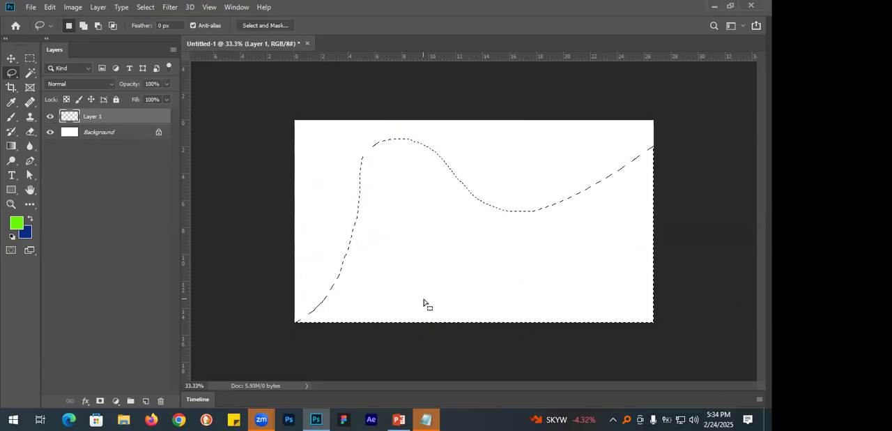
key("alt+BackSpace")
key("ctrl+d")
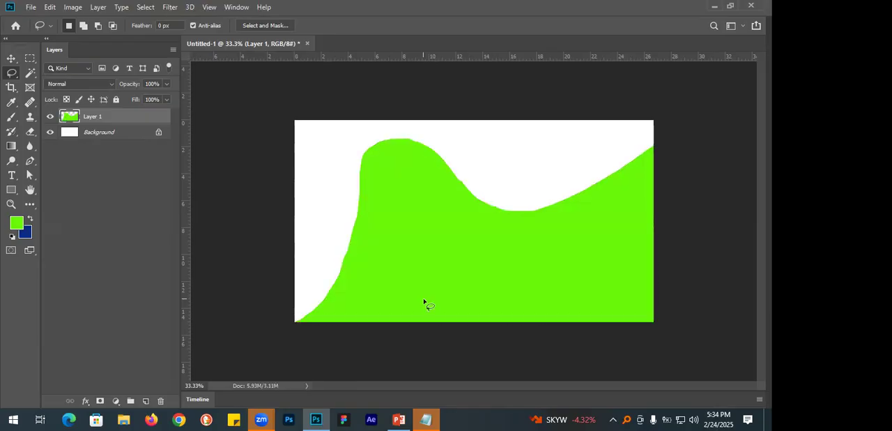
Delete the layer holding the green wavy shape and create a new empty layer.
left_click(160, 402)
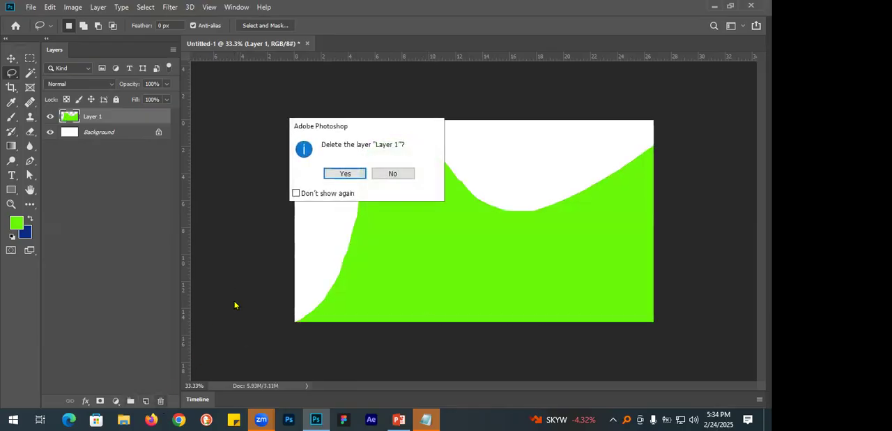
left_click(359, 175)
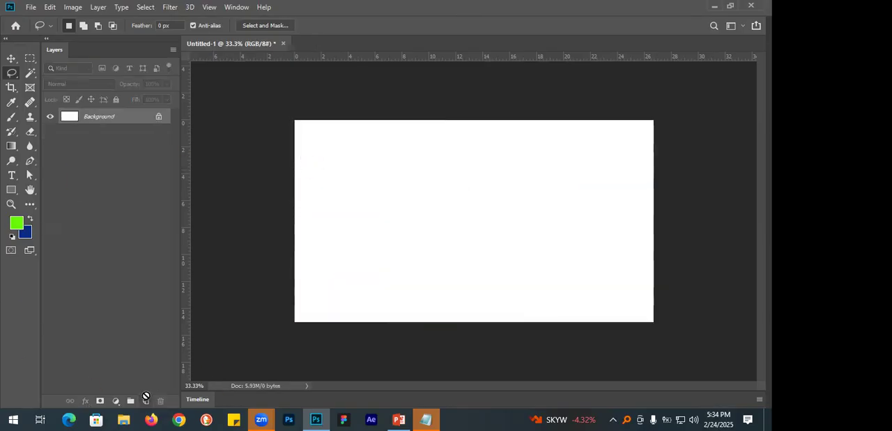
left_click(145, 401)
With the Lasso Tool, select a freehand wave along the canvas's lower half, fill it with the blue background color, and deselect.
right_click(11, 72)
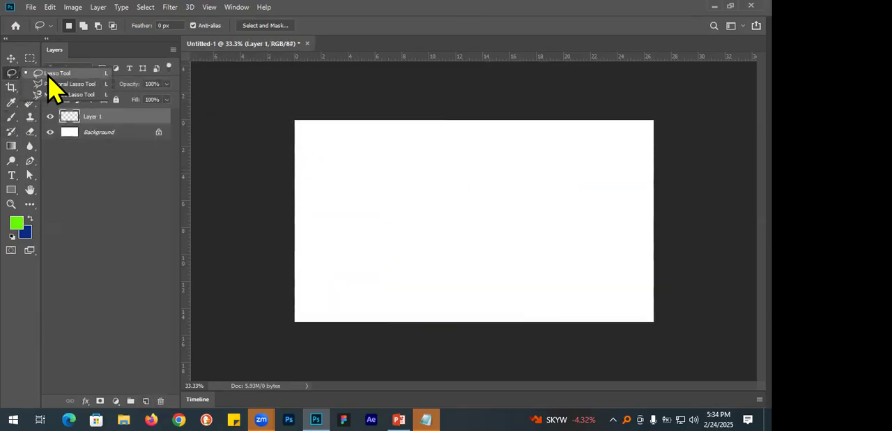
left_click(54, 75)
mouse_move(294, 304)
left_mouse_down()
mouse_move(293, 239)
mouse_move(525, 248)
mouse_move(711, 218)
mouse_move(606, 359)
mouse_move(269, 175)
left_mouse_up()
key("ctrl+BackSpace")
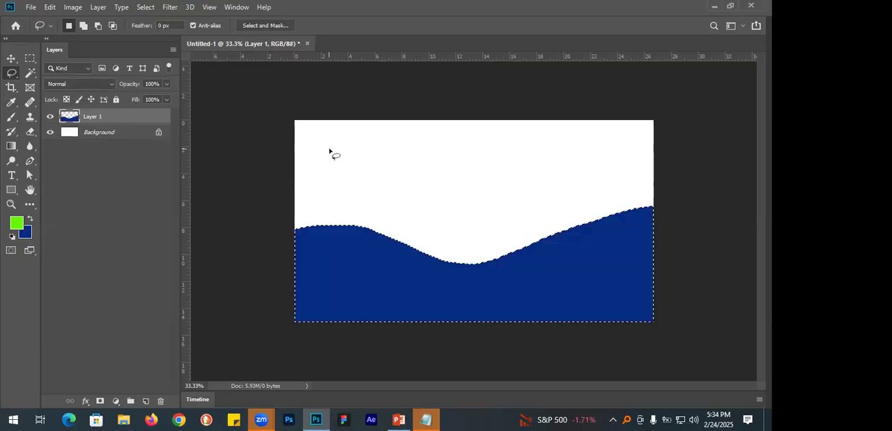
key("ctrl+d")
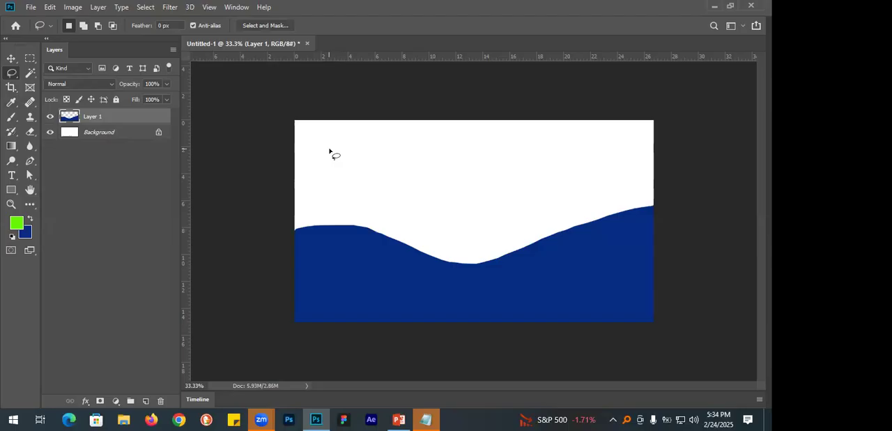
Try another freehand lasso fill in green, clear the layer's contents, and deselect.
mouse_move(526, 185)
left_mouse_down()
mouse_move(501, 149)
mouse_move(445, 140)
mouse_move(397, 157)
mouse_move(454, 188)
mouse_move(445, 207)
mouse_move(465, 218)
mouse_move(508, 200)
mouse_move(548, 211)
mouse_move(563, 193)
mouse_move(523, 190)
left_mouse_up()
key("alt+BackSpace")
key("Delete")
key("ctrl+d")
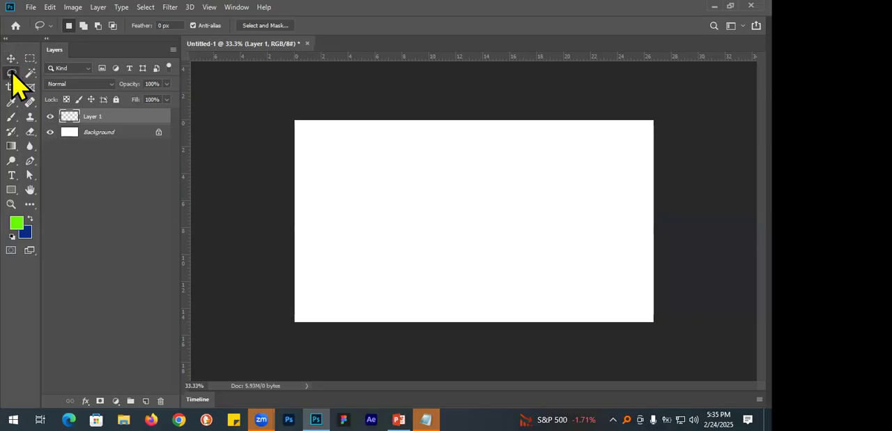
With the Polygonal Lasso Tool, outline a closed straight-edged selection with three sharp peaks across the middle of the canvas.
right_click(11, 72)
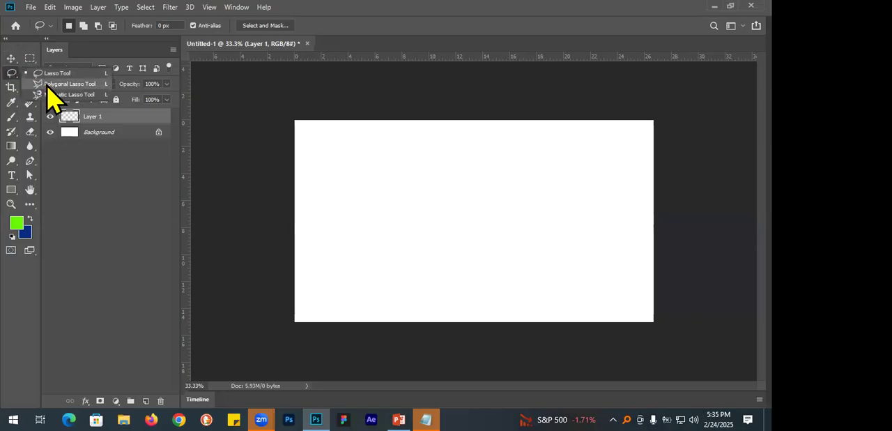
left_click(63, 83)
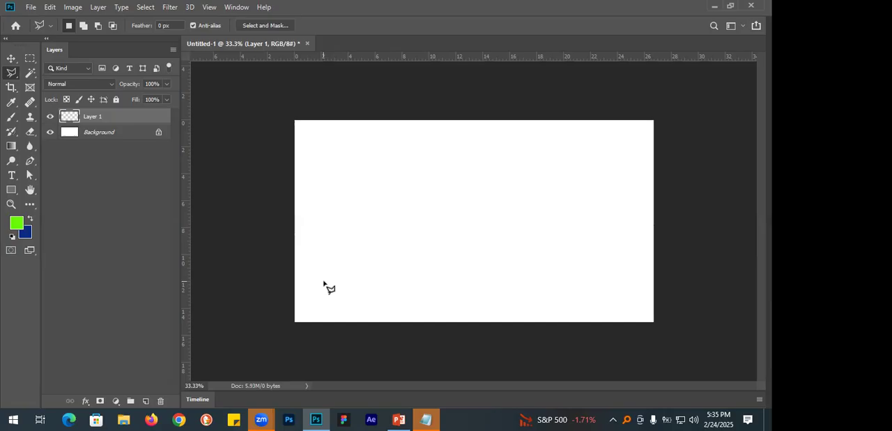
left_click(333, 305)
left_click(400, 165)
left_click(424, 233)
left_click(491, 146)
left_click(451, 269)
left_click(591, 137)
left_click(555, 277)
left_click(433, 305)
left_click(352, 305)
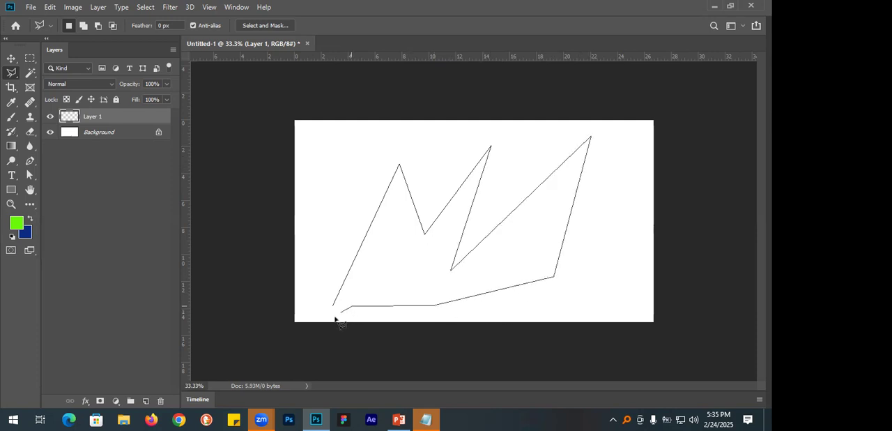
left_click(334, 307)
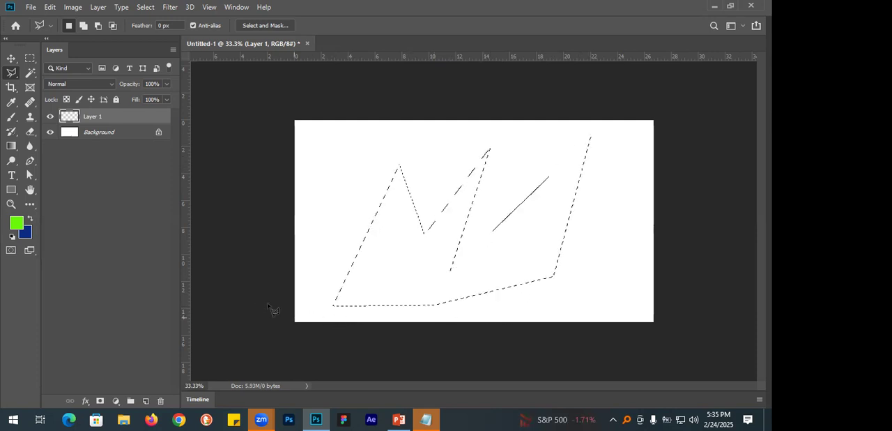
Fill the three-peaked selection with the green foreground color, deselect it, and return to the Move tool.
key("alt+BackSpace")
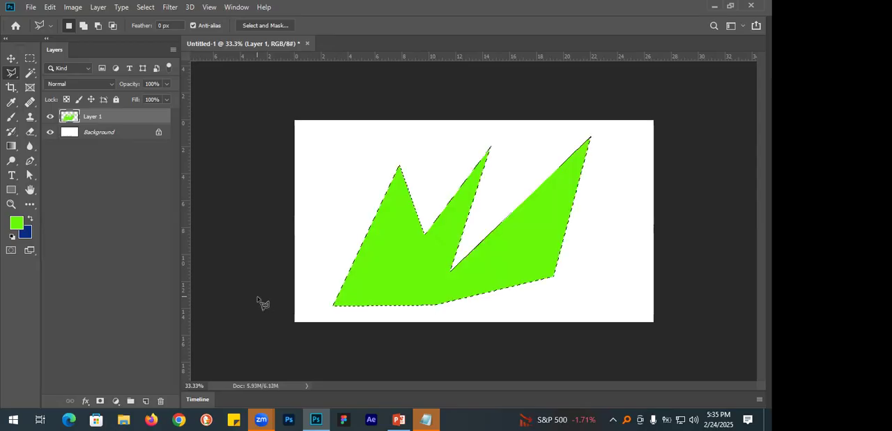
key("ctrl+d")
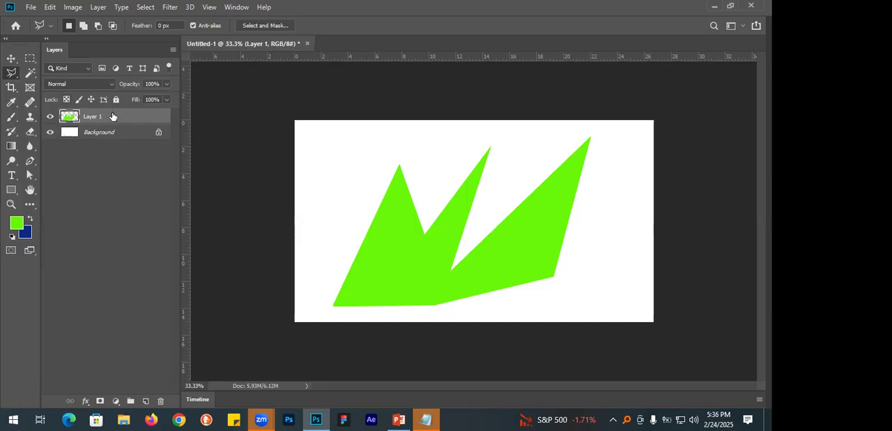
left_click(11, 59)
left_click(9, 73)
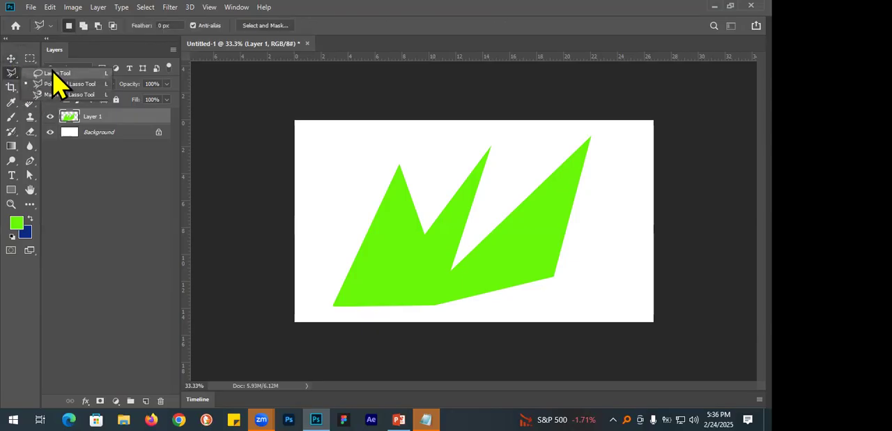
left_click(10, 59)
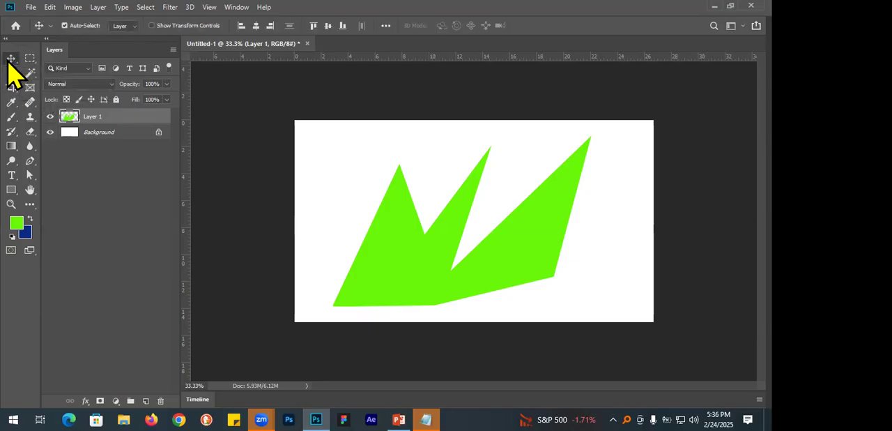
Switch to Google Chrome and open a maximized browser window with a saved profile.
left_click(179, 419)
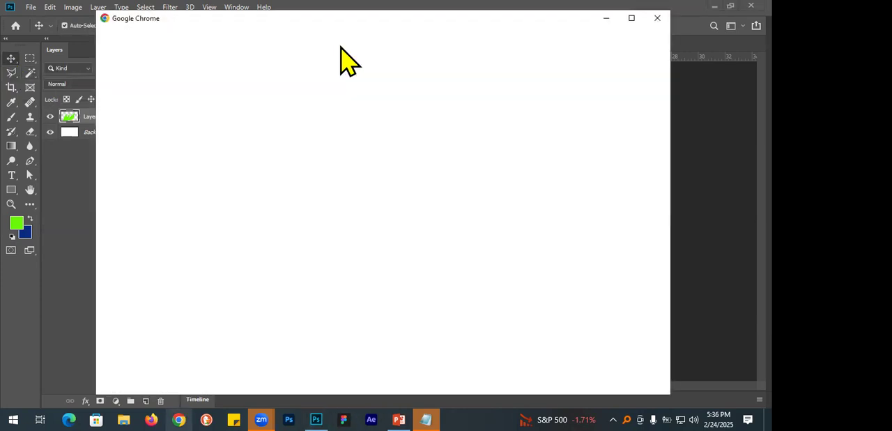
left_click(631, 24)
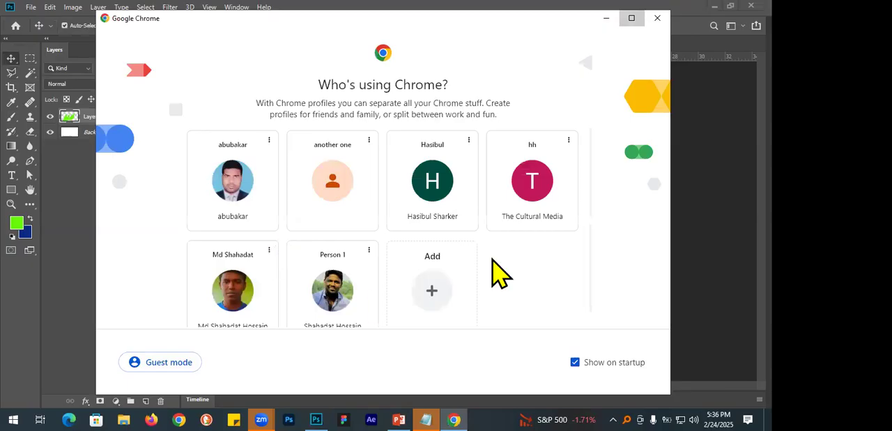
left_click(628, 178)
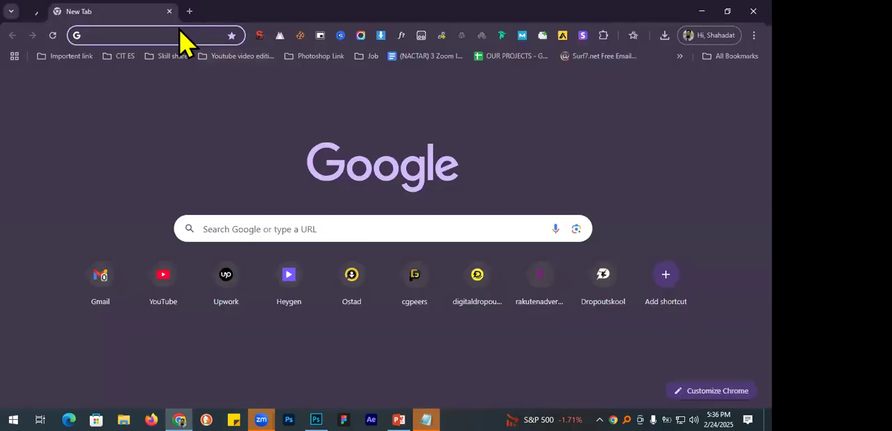
Search the web for "city".
type("city")
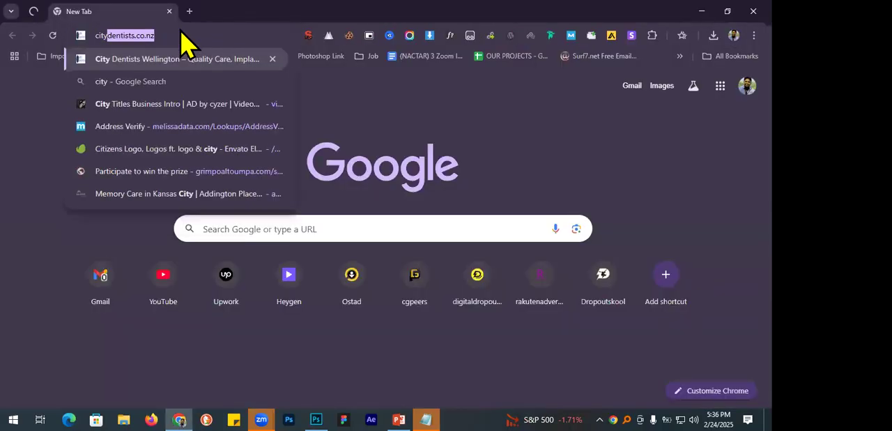
key("Delete")
key("Return")
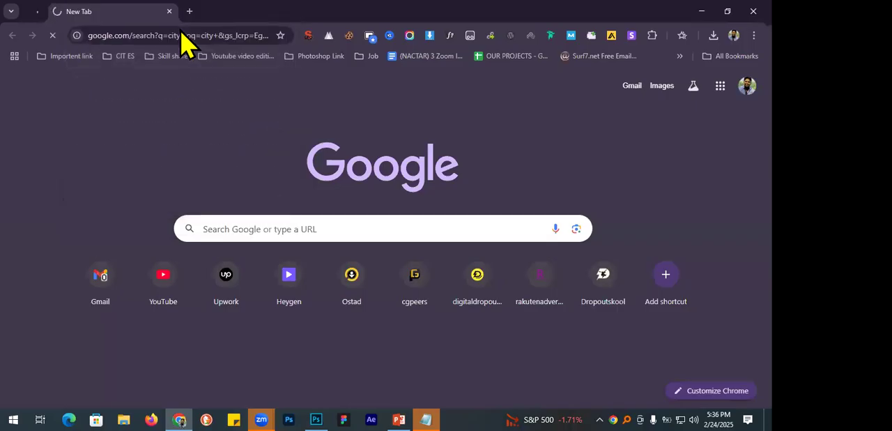
Open the Unsplash website, also searching for "unsplash" in a new tab, and close the city search tab.
left_click(189, 36)
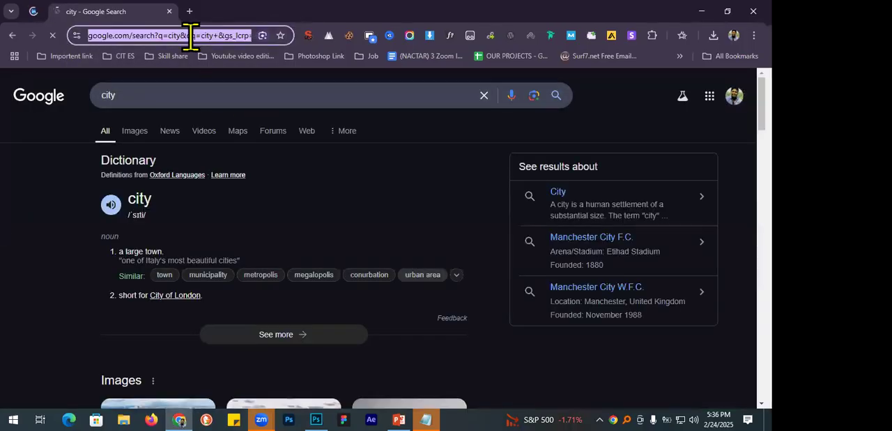
type("un")
key("Return")
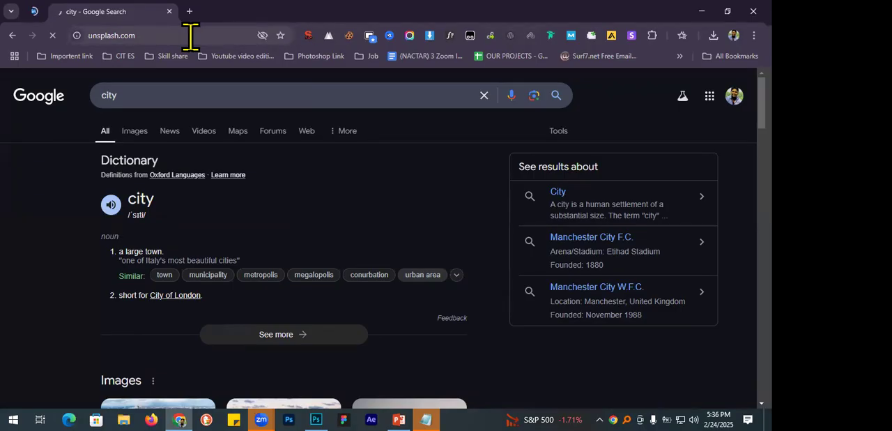
double_click(140, 34)
key("ctrl+c")
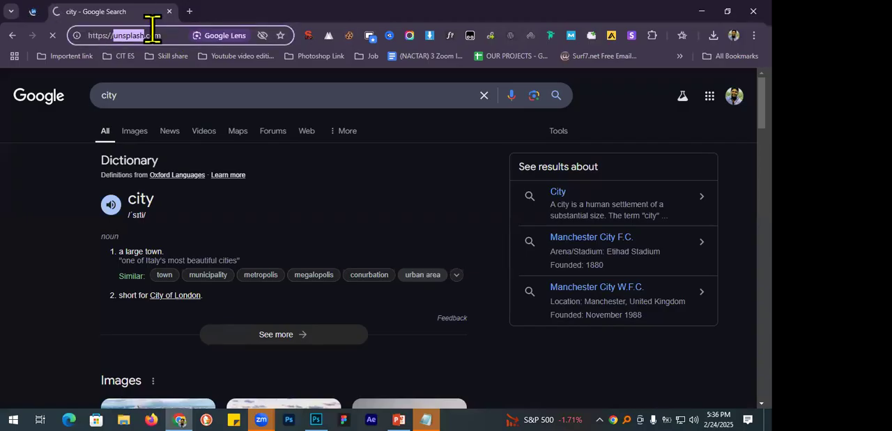
left_click(189, 12)
key("ctrl+v")
key("ctrl+a")
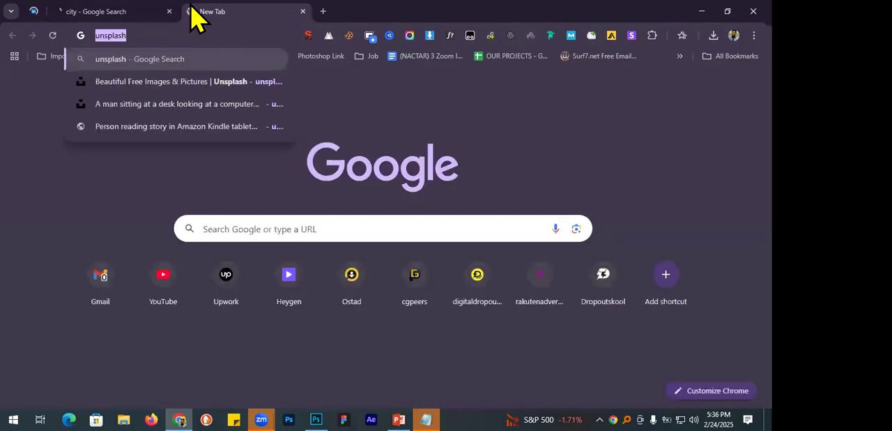
key("Return")
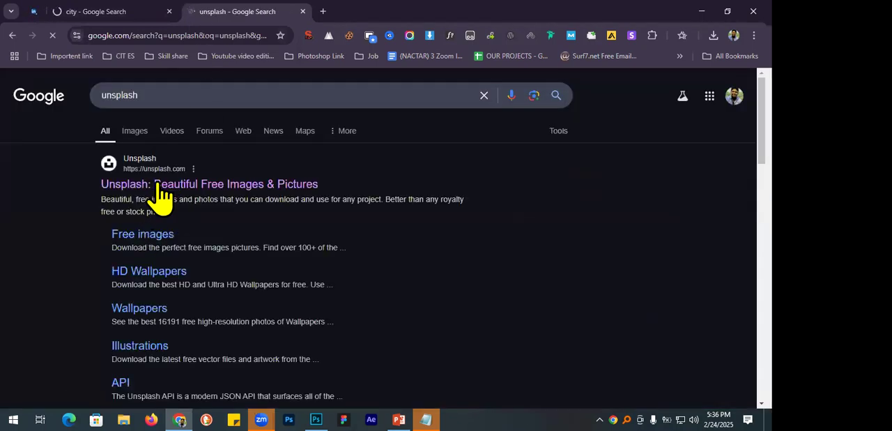
left_click(169, 11)
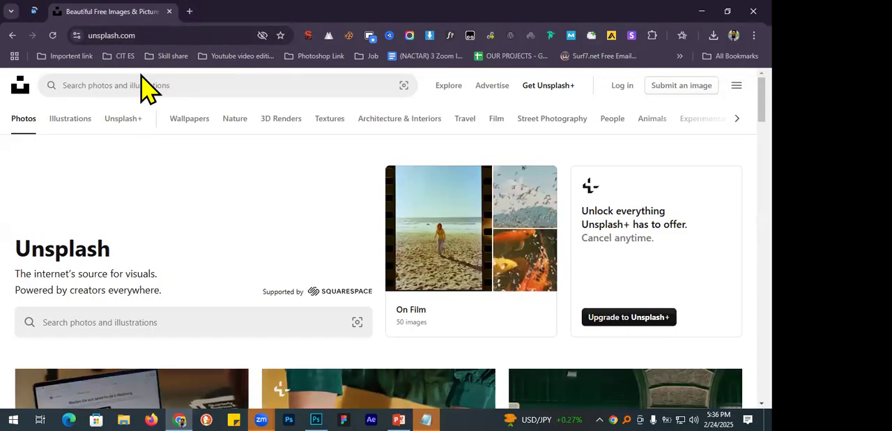
Search Unsplash for "city" and browse through the photo results.
left_click(111, 85)
type("city")
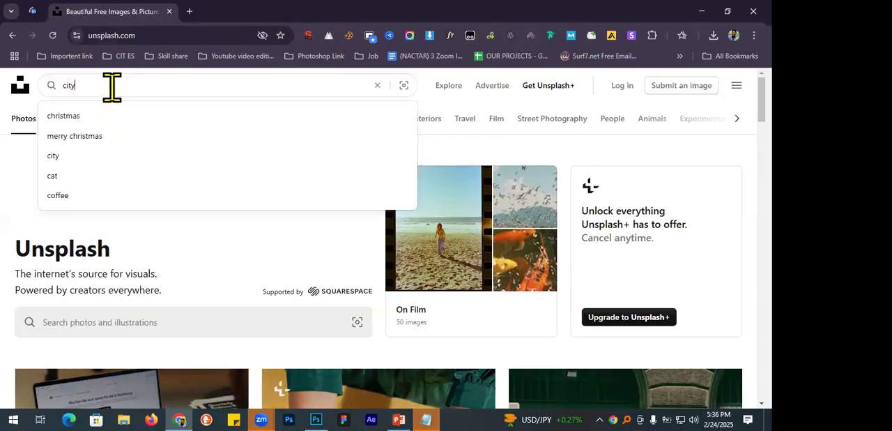
key("Return")
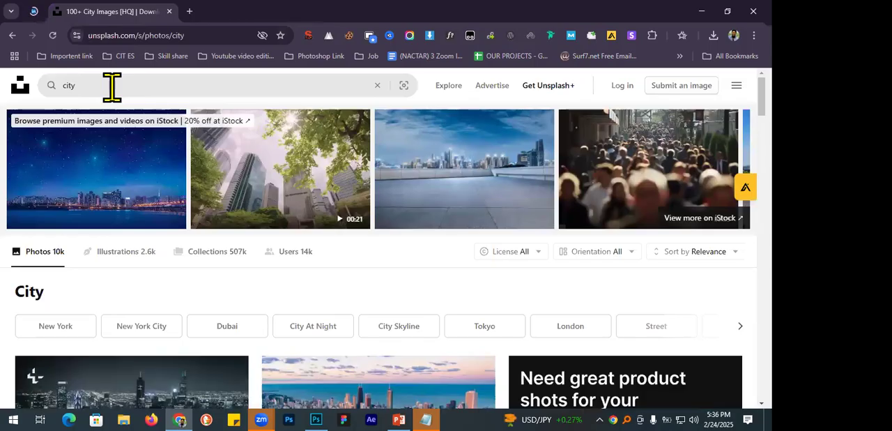
scroll(205, 190, "down", 2)
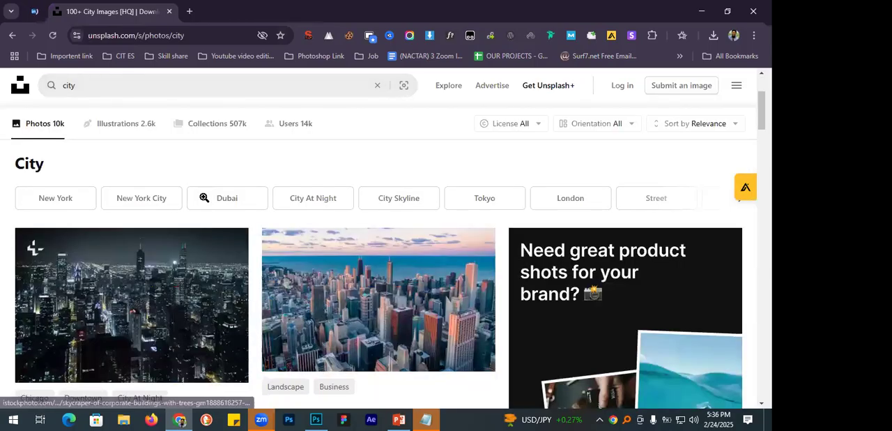
scroll(204, 198, "down", 1)
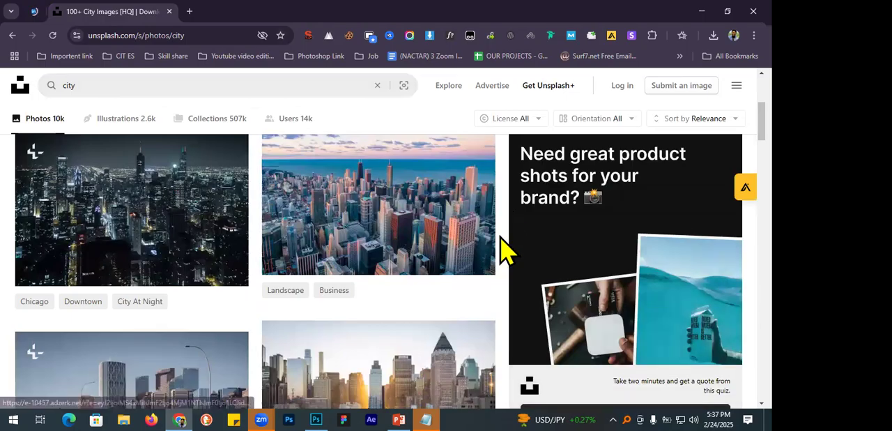
scroll(503, 248, "down", 7)
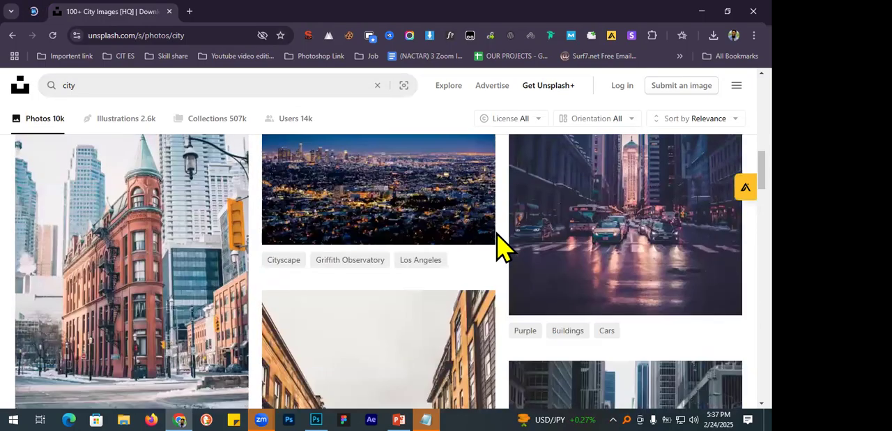
scroll(497, 234, "down", 3)
scroll(494, 230, "up", 3)
Search Unsplash for "building" and browse the photo results.
double_click(101, 87)
type("bil")
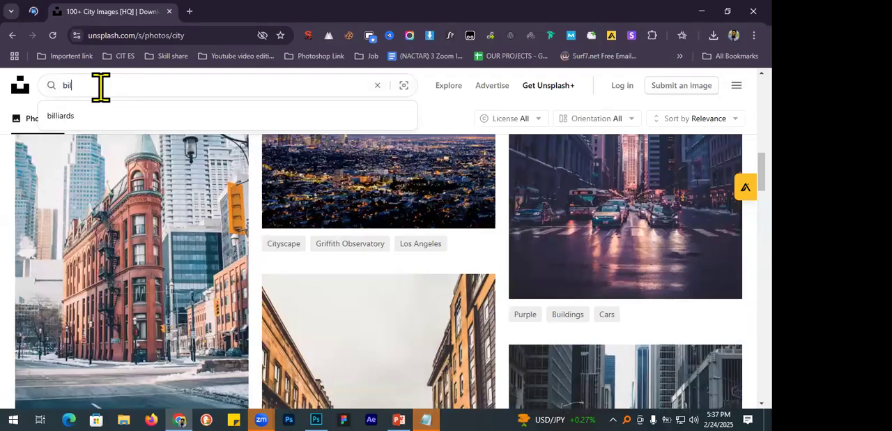
type("di")
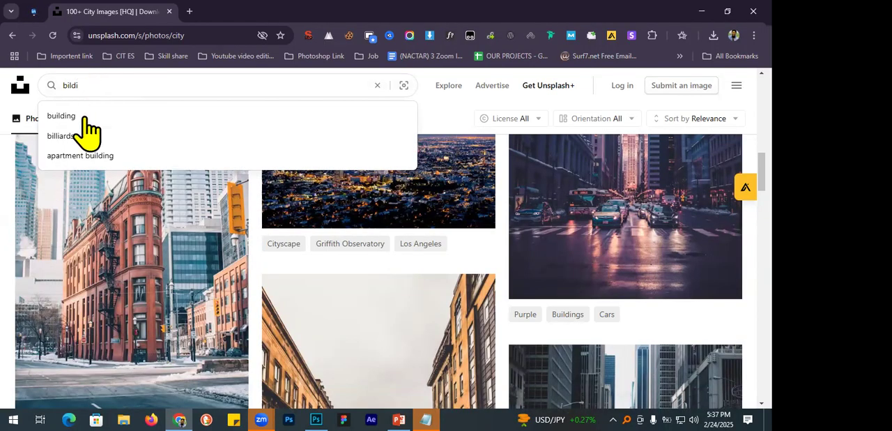
left_click(86, 117)
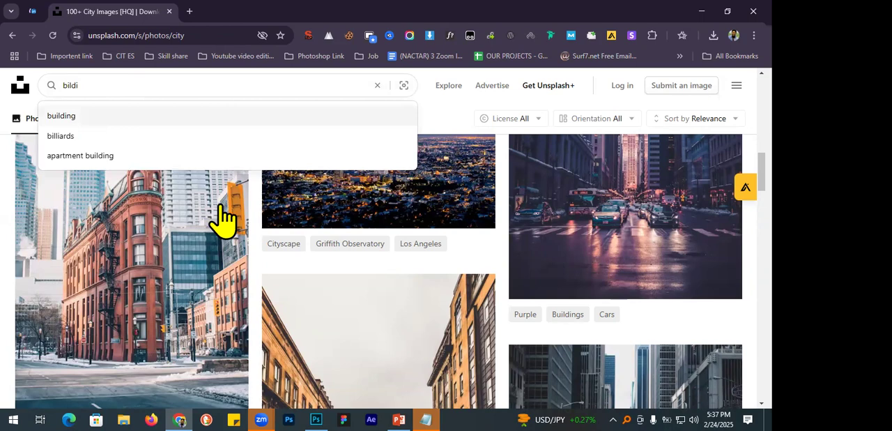
scroll(221, 207, "down", 5)
scroll(221, 204, "down", 3)
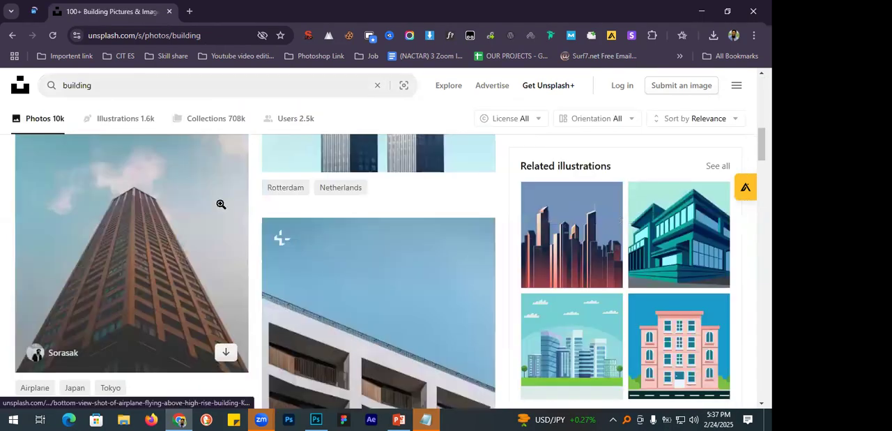
scroll(209, 201, "up", 1)
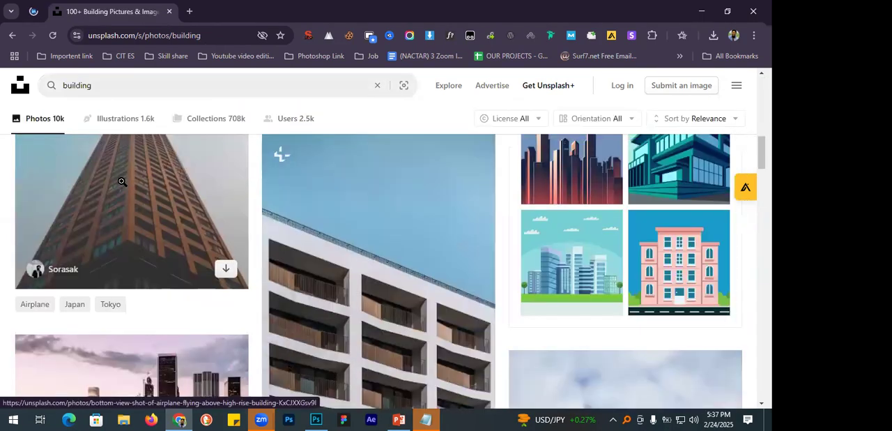
scroll(120, 186, "down", 2)
Open the photo of an airplane above a brown high-rise and download it as a JPEG to the Downloads folder.
left_click(124, 213)
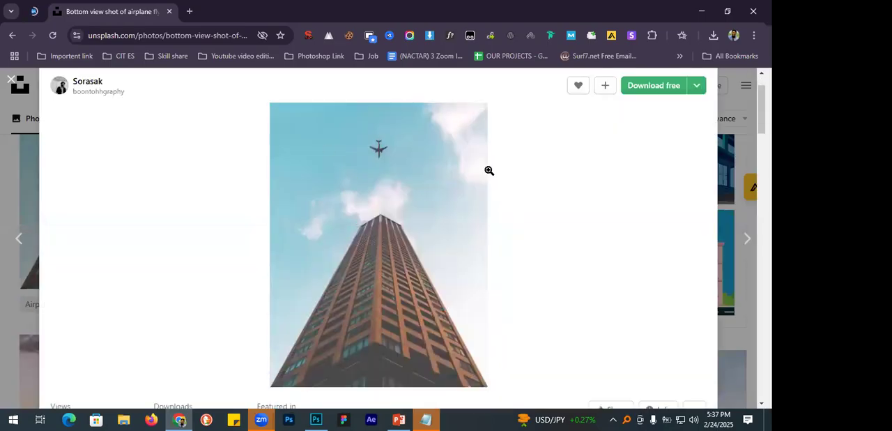
left_click(411, 240)
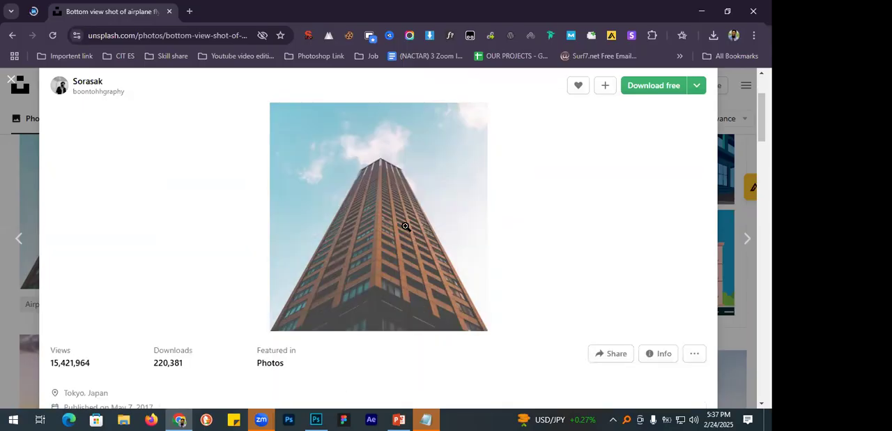
left_click(584, 149)
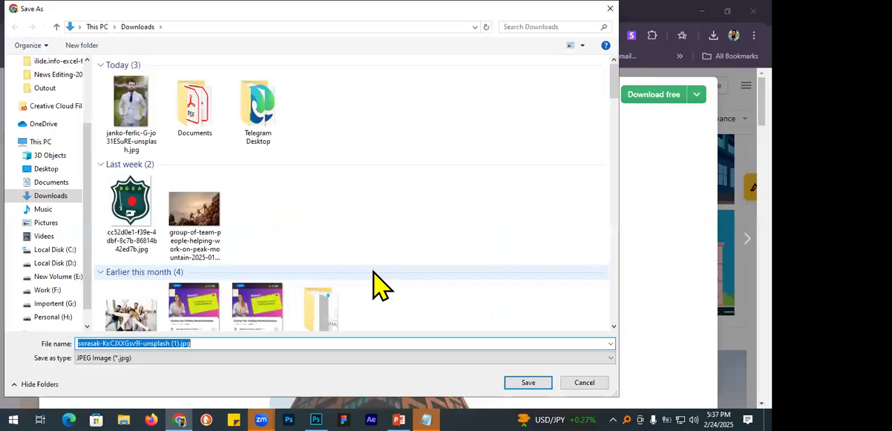
key("Return")
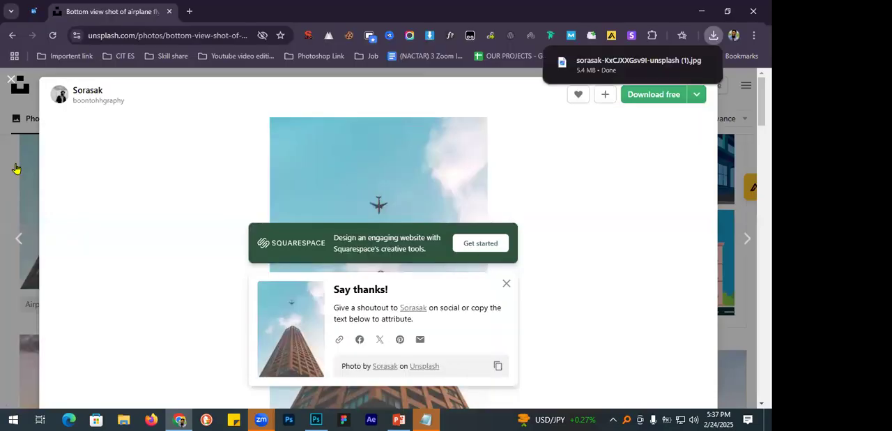
Search Unsplash for "sky" and browse the results for a suitable sky photo.
left_click(119, 81)
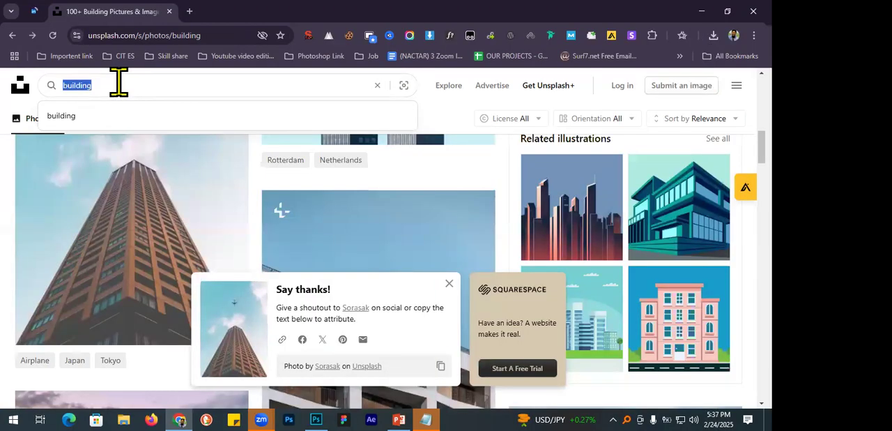
type("sky")
key("Return")
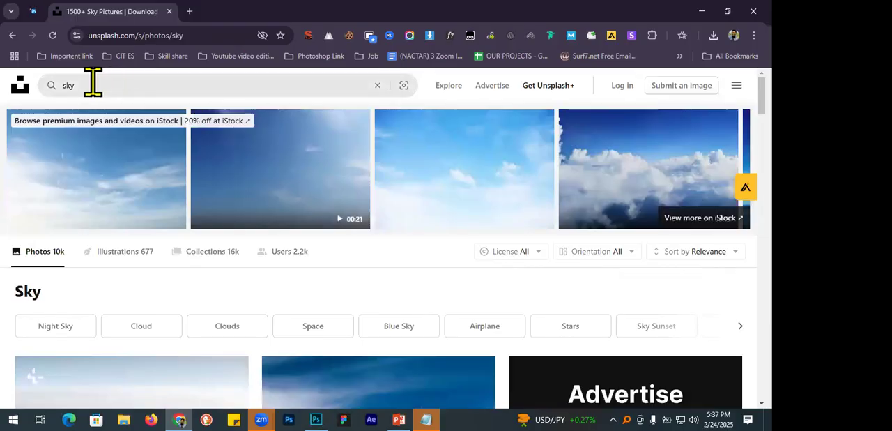
scroll(110, 199, "down", 5)
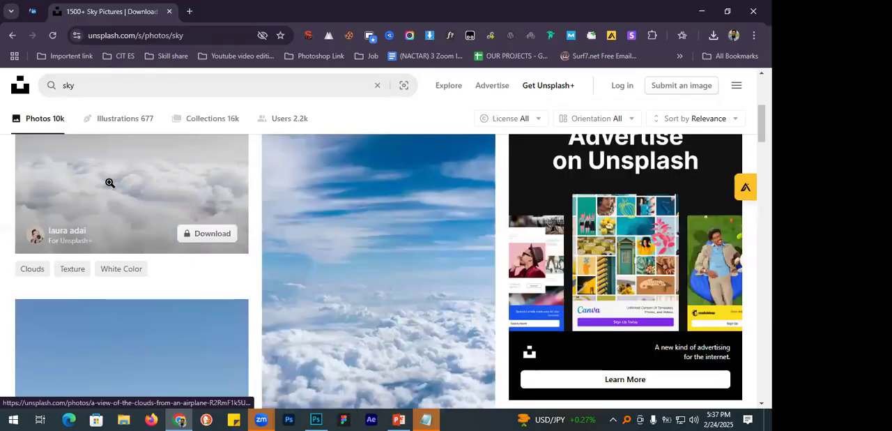
scroll(110, 182, "down", 1)
scroll(109, 182, "down", 1)
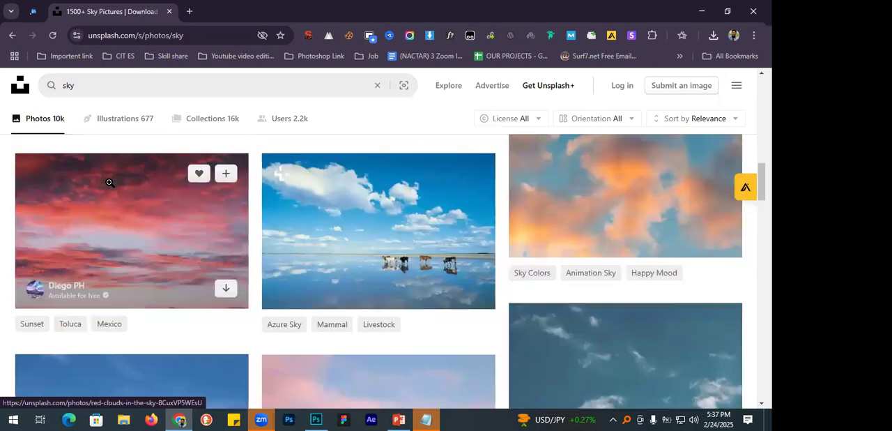
scroll(110, 182, "down", 3)
scroll(110, 183, "down", 1)
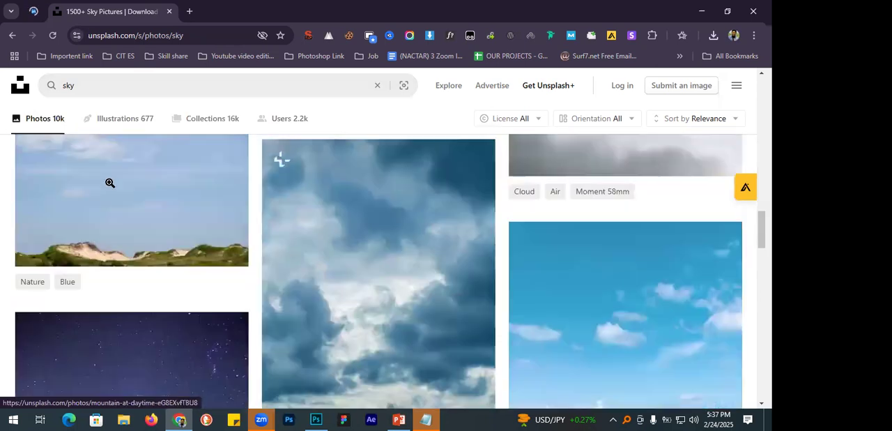
scroll(110, 183, "down", 2)
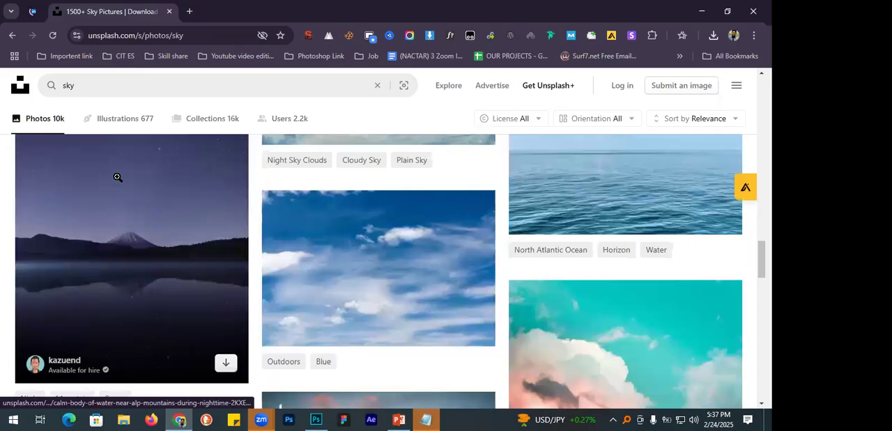
Open the starry night sky photo with the mountain lake and download it as a JPEG to the Downloads folder.
left_click(117, 177)
scroll(377, 241, "down", 3)
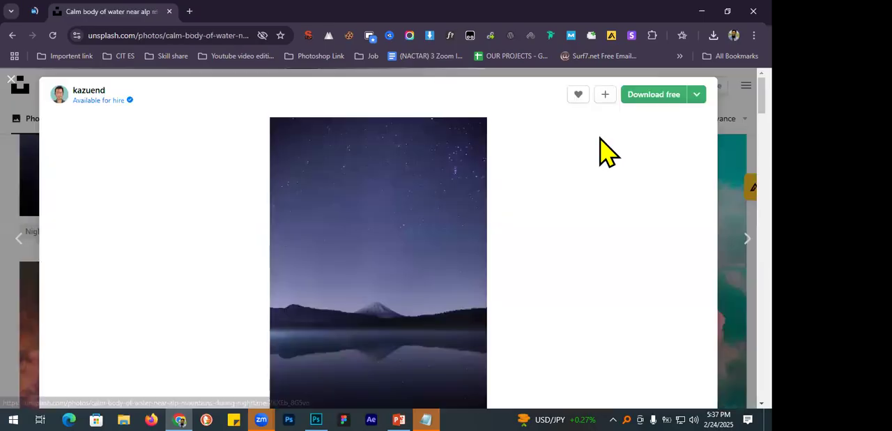
left_click(643, 108)
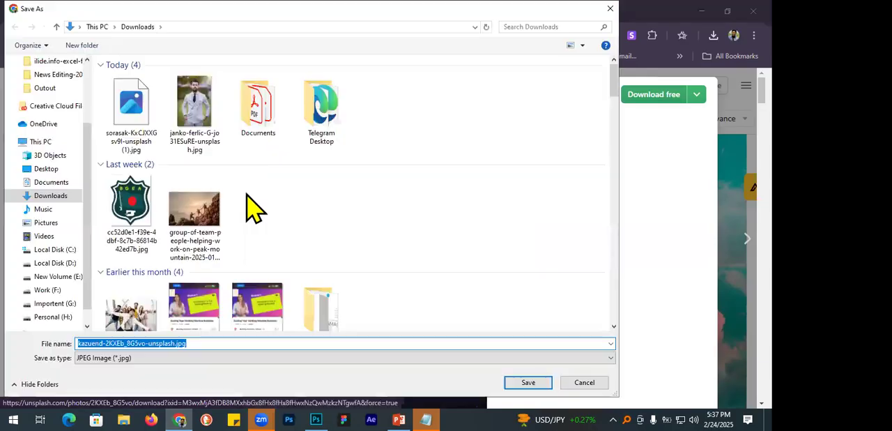
key("Return")
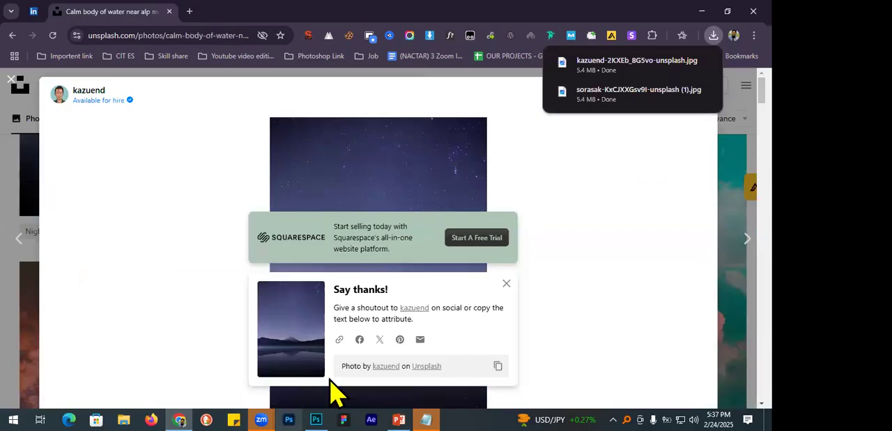
Switch to Photoshop and open the downloaded high-rise building photo from the Downloads folder.
left_click(316, 419)
left_click(30, 7)
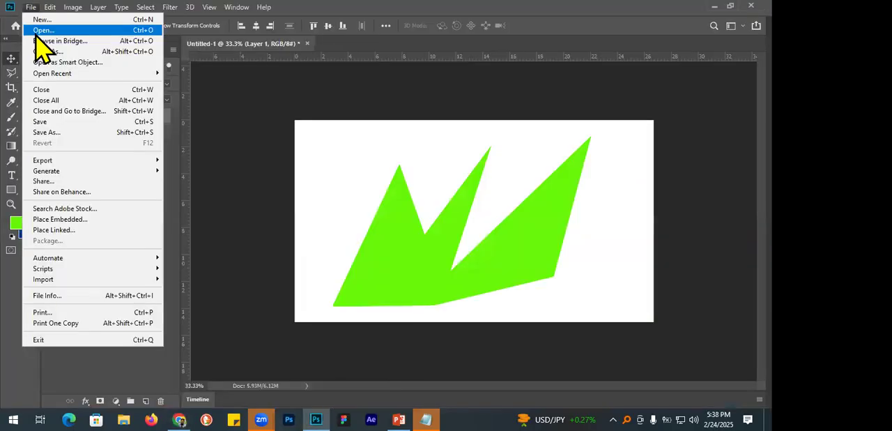
left_click(87, 60)
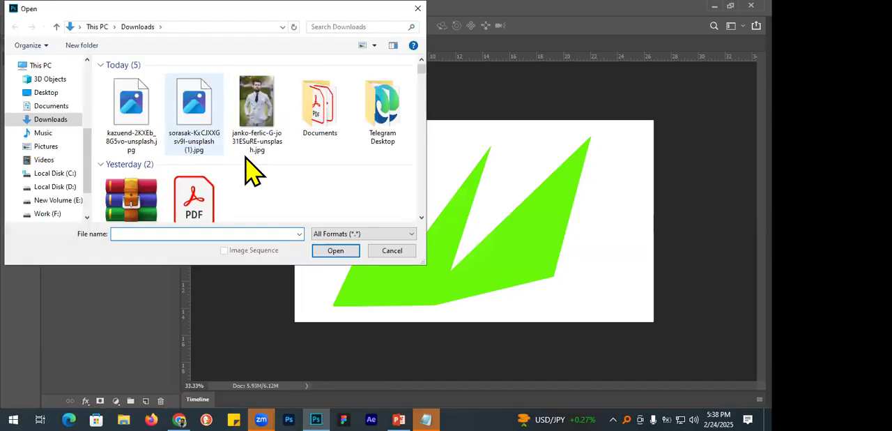
double_click(254, 130)
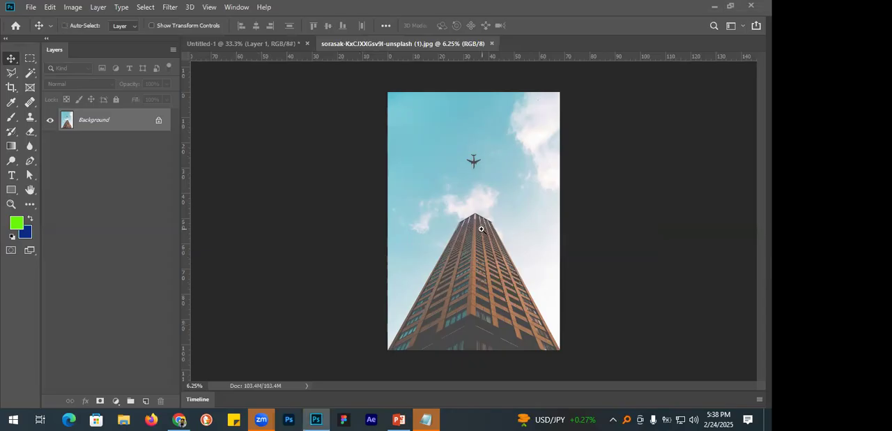
Start a Polygonal Lasso selection at the building's lower-left corner, viewed at 66.67% zoom.
key("ctrl+plus")
key("ctrl+plus")
key("ctrl+plus")
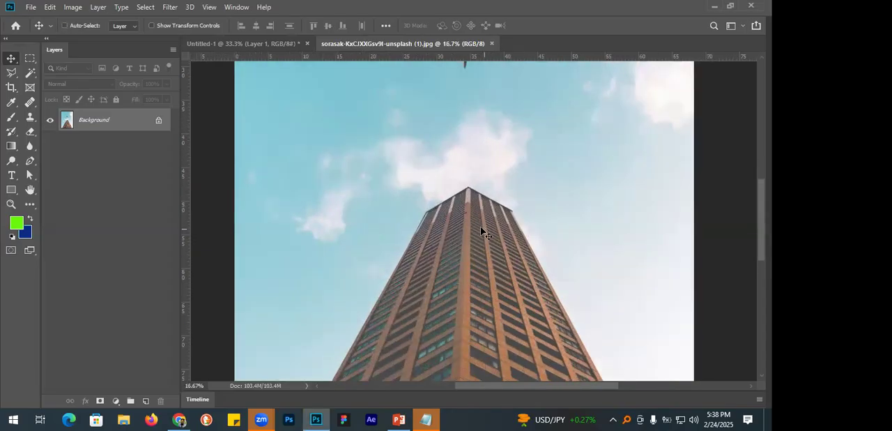
key("ctrl+plus")
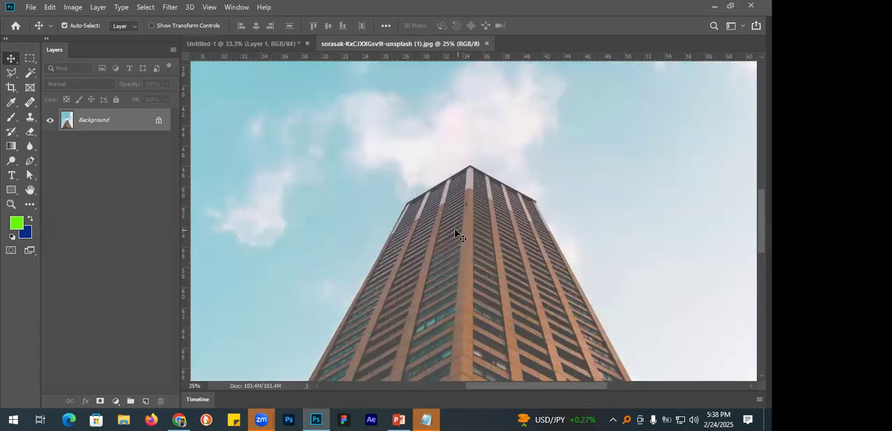
key("ctrl+plus")
key("ctrl+plus")
key("ctrl+plus")
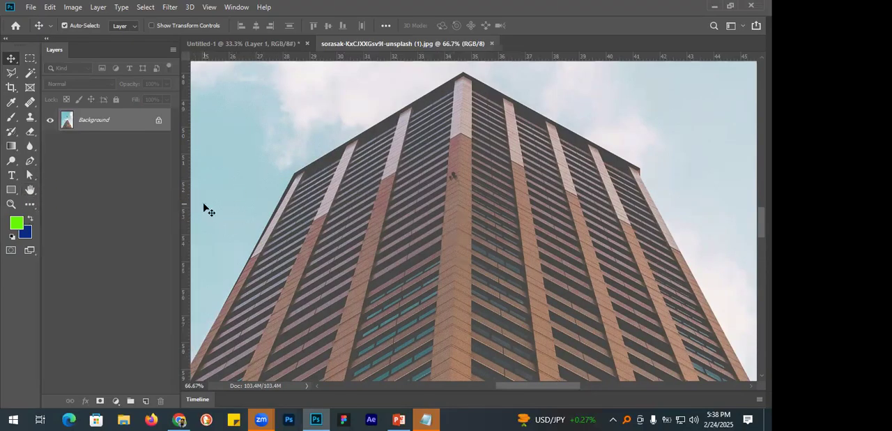
key("space")
left_click_drag(264, 261, 464, 90)
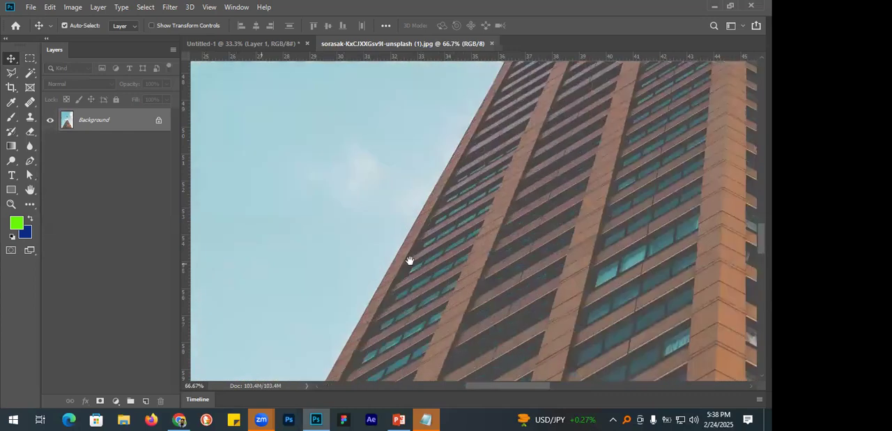
left_click_drag(411, 261, 438, 23)
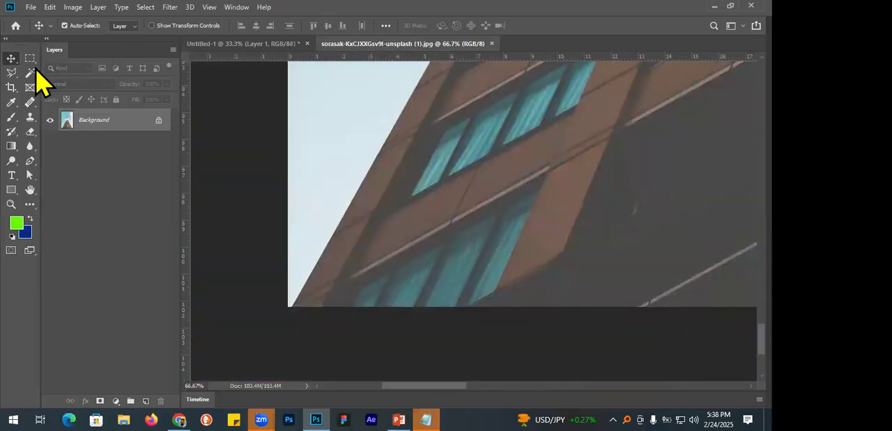
left_click_drag(11, 72, 57, 84)
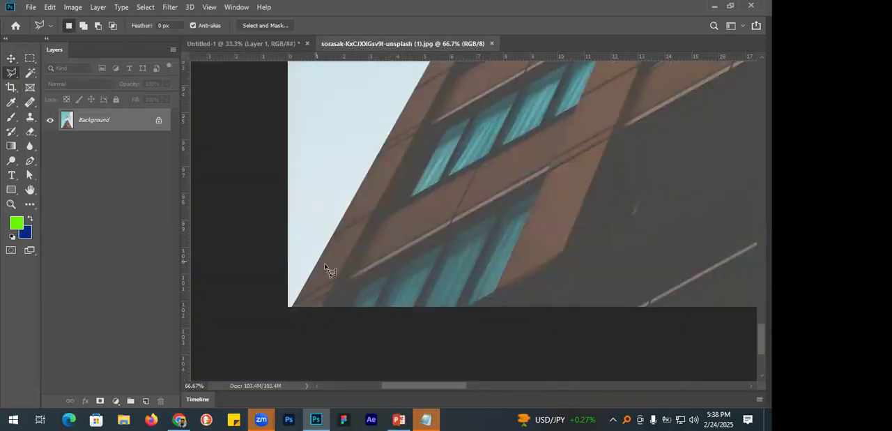
left_click(291, 307)
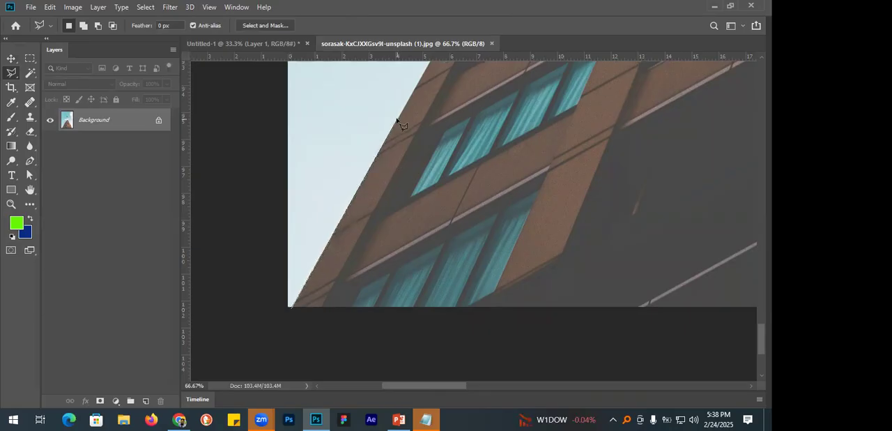
Trace the building's left edge upward with Polygonal Lasso points, ending at the left corner of the roof.
left_click_drag(438, 103, 314, 274)
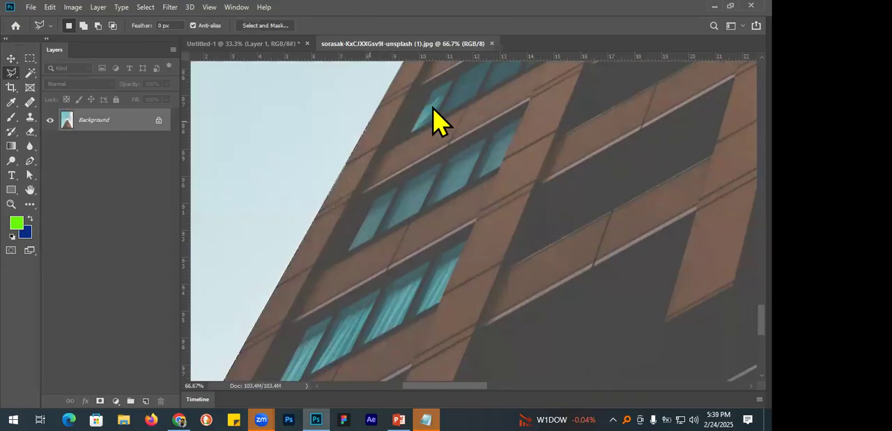
mouse_move(438, 122)
left_mouse_down()
mouse_move(321, 315)
mouse_move(323, 295)
left_mouse_up()
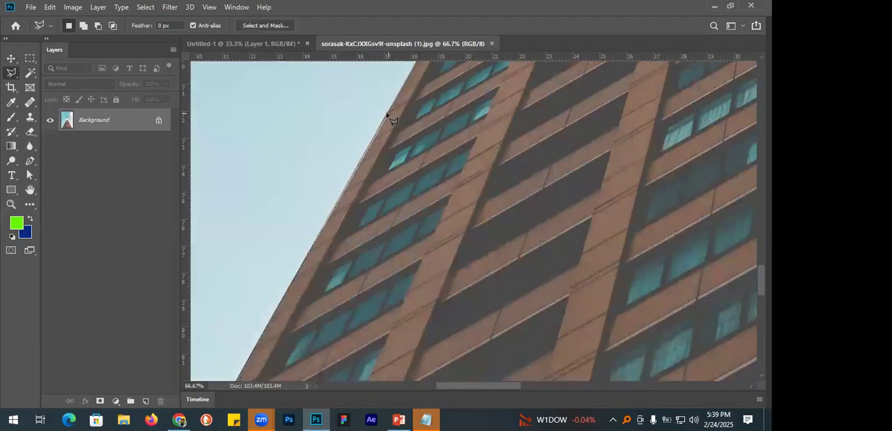
left_click(387, 113)
mouse_move(463, 138)
left_mouse_down()
mouse_move(305, 329)
mouse_move(389, 239)
mouse_move(453, 226)
mouse_move(404, 317)
mouse_move(430, 267)
mouse_move(444, 205)
left_mouse_up()
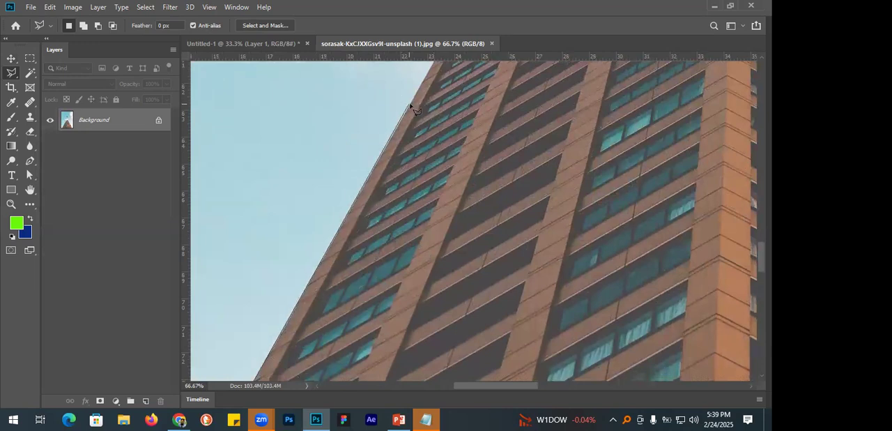
mouse_move(453, 116)
left_mouse_down()
mouse_move(458, 179)
mouse_move(320, 237)
mouse_move(357, 151)
left_mouse_up()
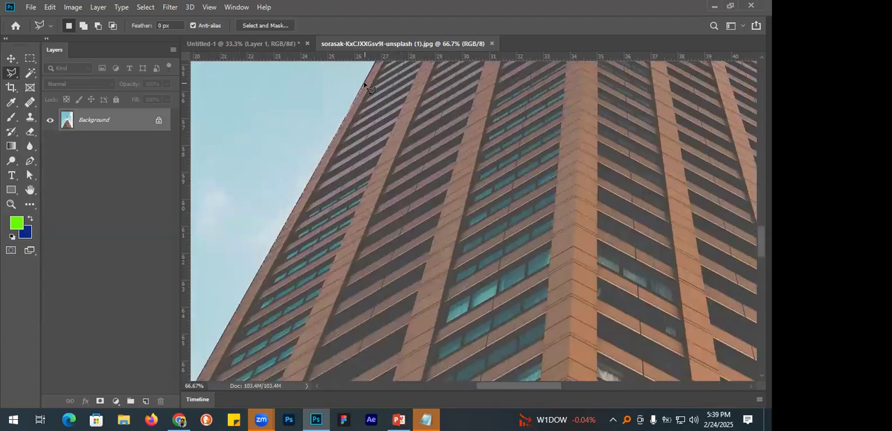
mouse_move(424, 119)
left_mouse_down()
mouse_move(449, 203)
mouse_move(426, 212)
left_mouse_up()
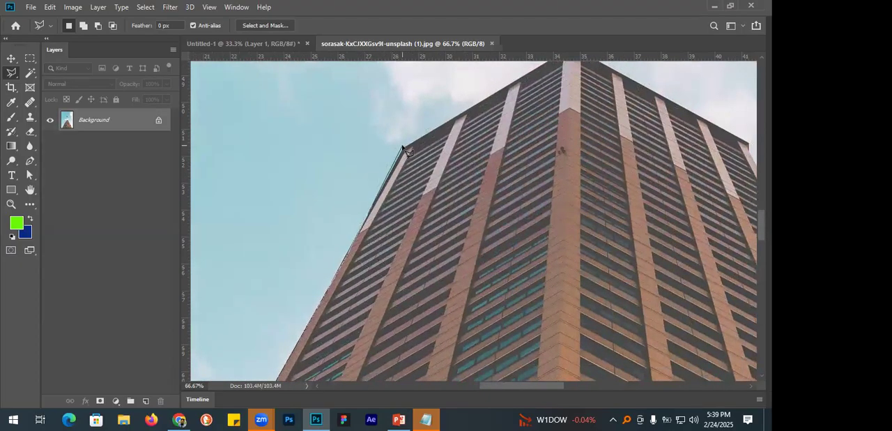
left_click(402, 149)
Continue the Polygonal Lasso outline along the roofline, over the peak and down to the roof's right corner.
left_click_drag(446, 151, 486, 159)
mouse_move(562, 184)
left_mouse_down()
mouse_move(456, 172)
mouse_move(342, 261)
left_mouse_up()
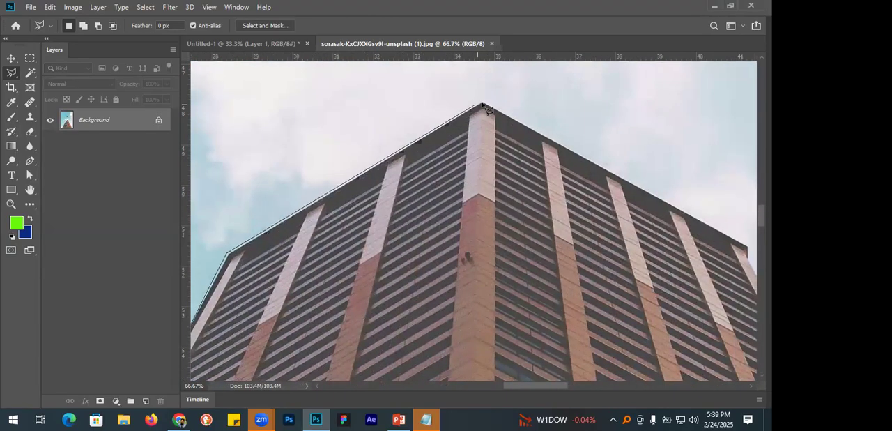
left_click(483, 104)
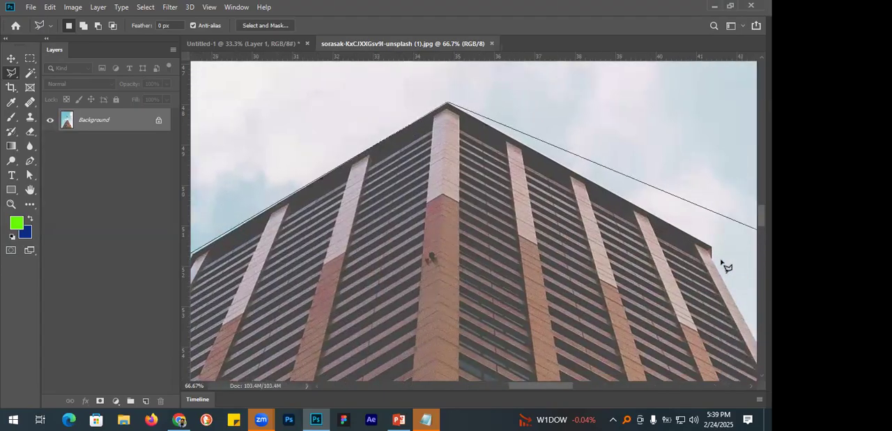
left_click(697, 247)
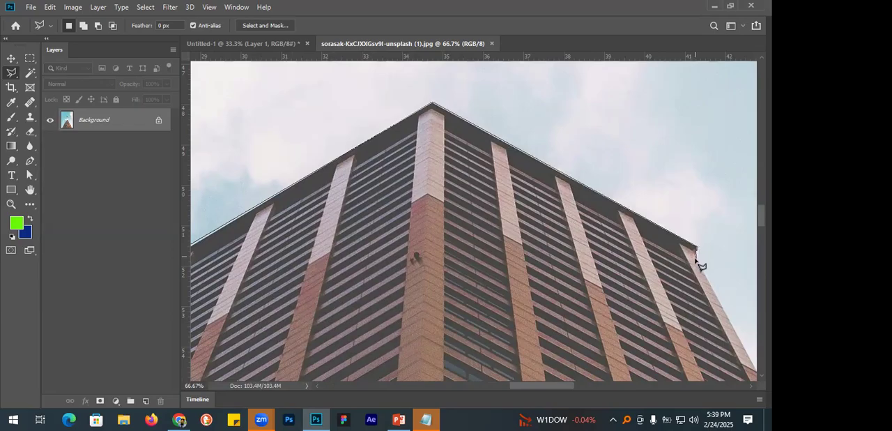
Try to continue the Polygonal Lasso outline from the roof's right corner down the building's right edge.
left_click(696, 258)
mouse_move(708, 284)
left_mouse_down()
mouse_move(625, 205)
mouse_move(496, 113)
left_mouse_up()
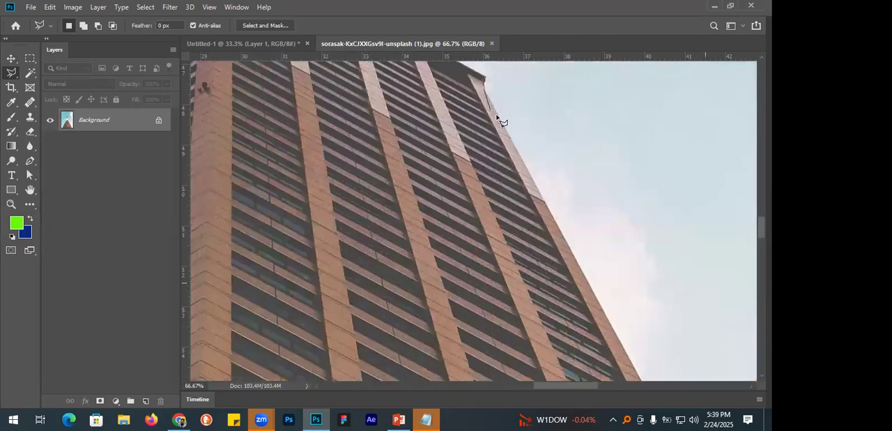
left_click(592, 287)
left_click(494, 282)
left_click(445, 218)
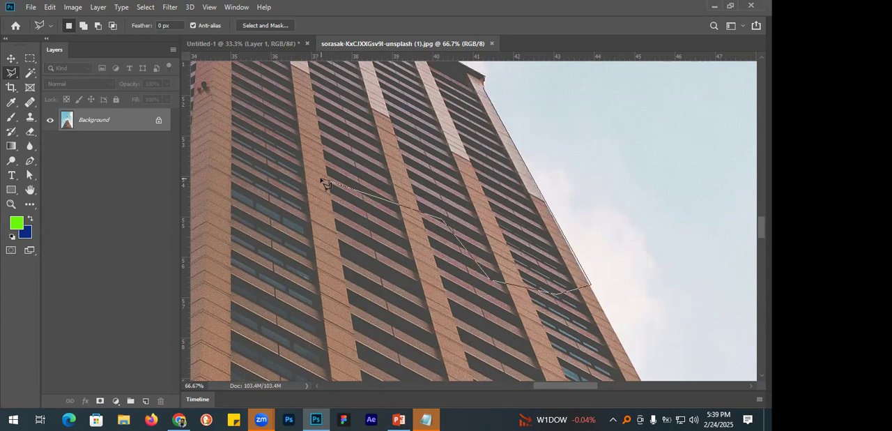
key("BackSpace")
key("BackSpace")
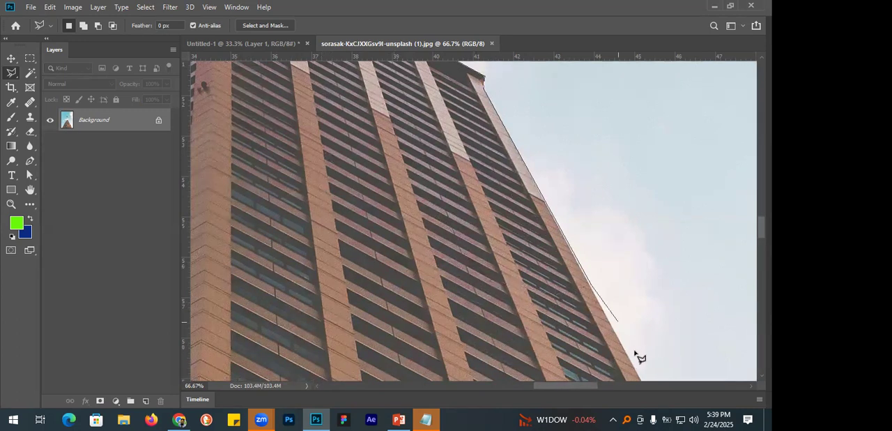
left_click(633, 366)
mouse_move(655, 361)
left_mouse_down()
mouse_move(562, 78)
mouse_move(518, 43)
left_mouse_up()
scroll(638, 138, "up", 15)
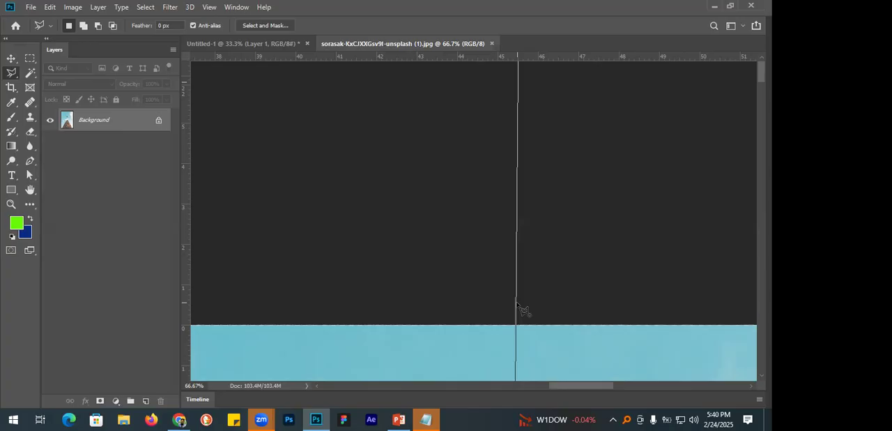
left_click(11, 58)
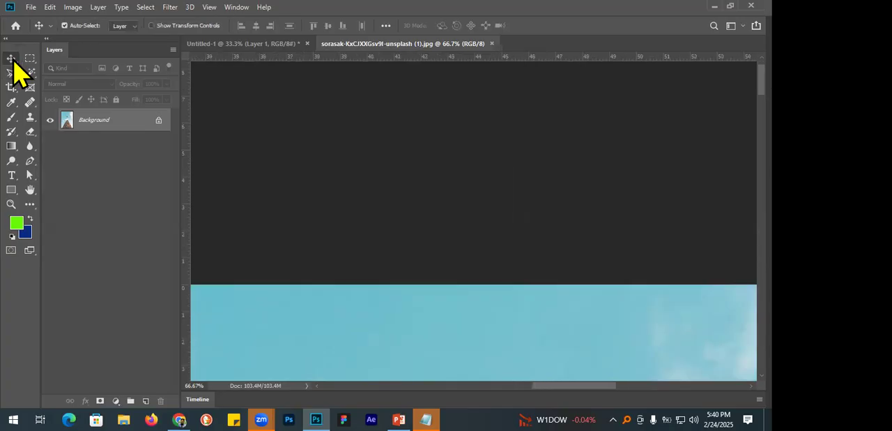
key("ctrl+0")
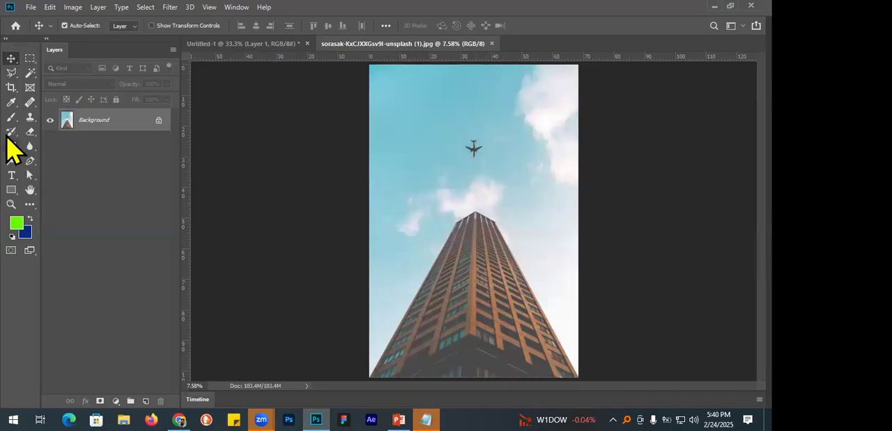
Try to outline the building again with the Polygonal Lasso from its lower-left corner up the left edge and across the roofline.
left_click(11, 73)
scroll(392, 377, "up", 5)
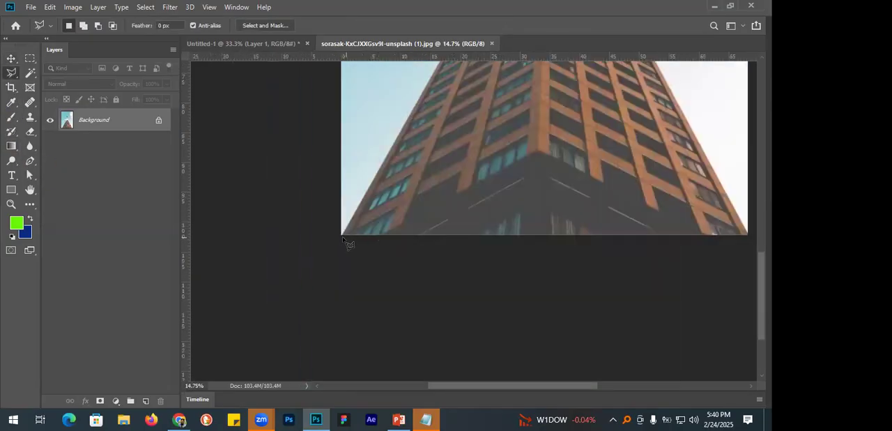
left_click(342, 236)
left_click(399, 132)
left_click_drag(478, 119, 374, 334)
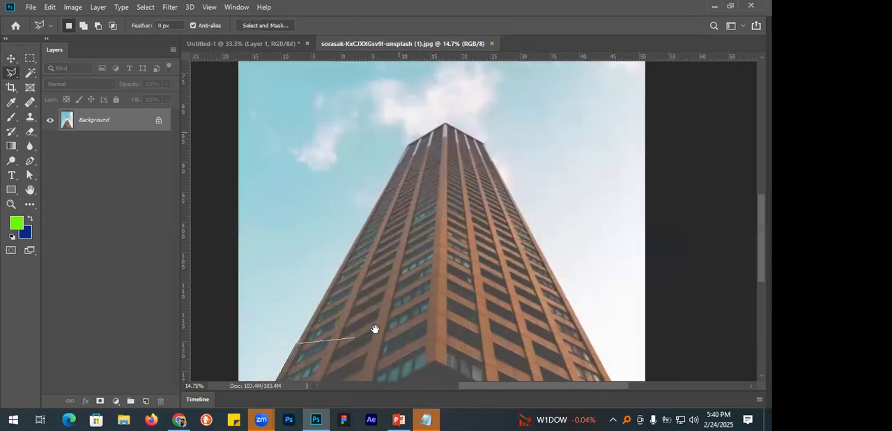
left_click(408, 145)
left_click(446, 124)
left_click(486, 145)
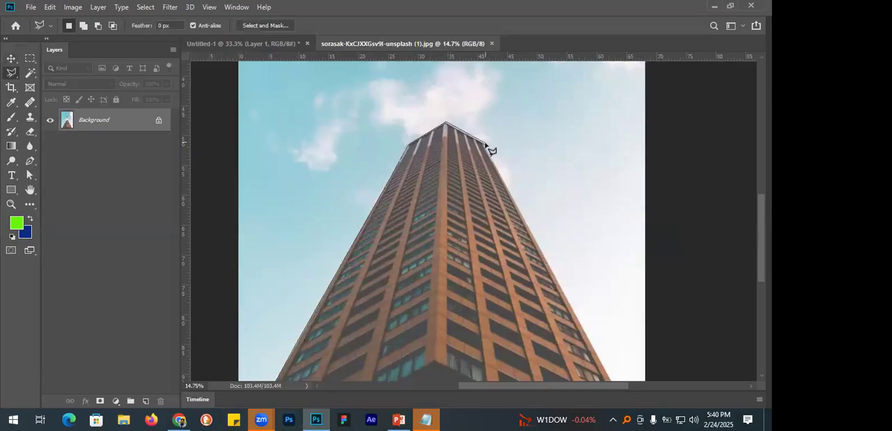
double_click(445, 38)
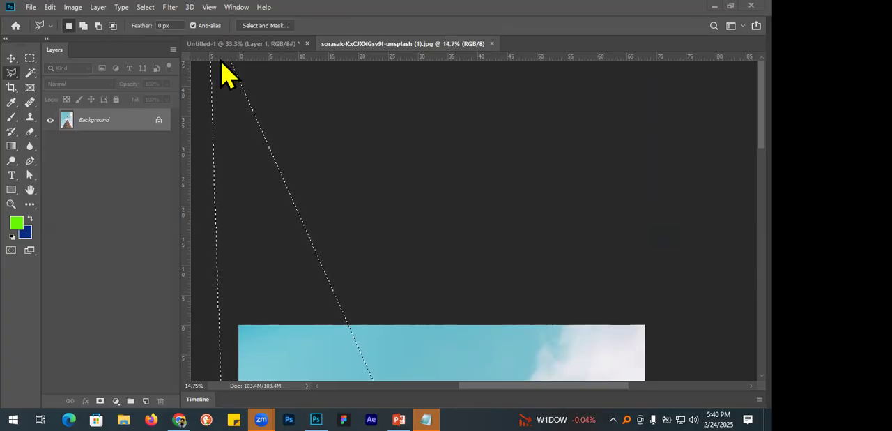
left_click(287, 99)
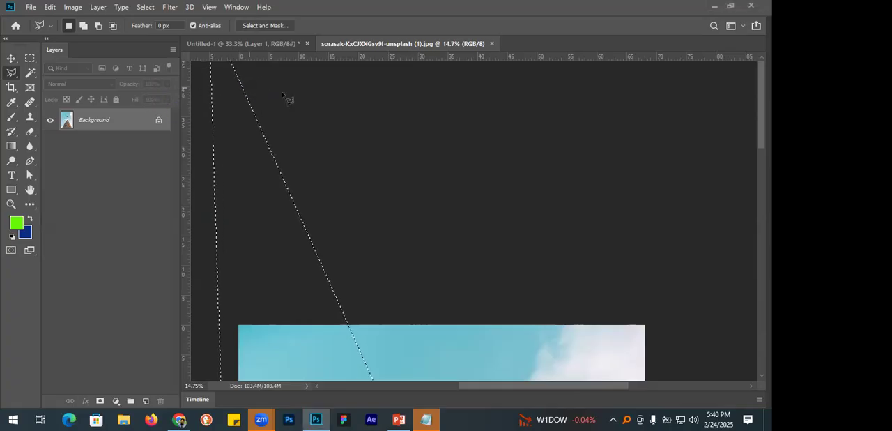
key("ctrl+minus")
key("ctrl+minus")
key("ctrl+minus")
key("ctrl+minus")
key("ctrl+minus")
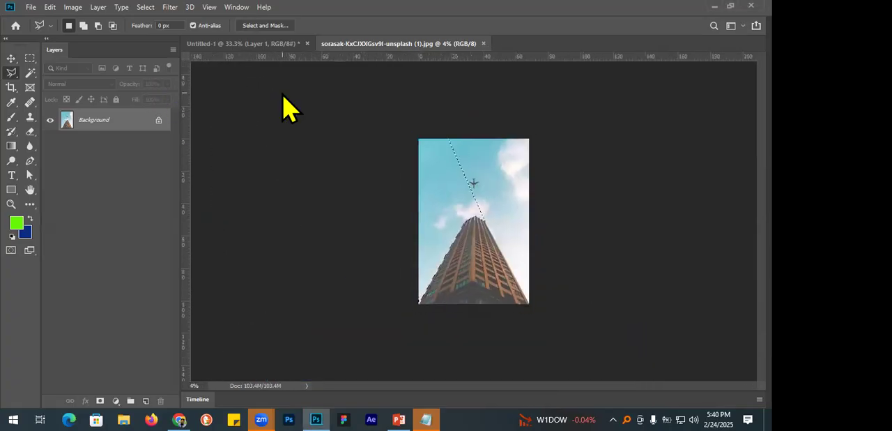
Trace a fresh Polygonal Lasso outline from the building's lower-left corner up the left edge and over the peak to the roof's right corner.
left_click_drag(494, 272, 532, 273)
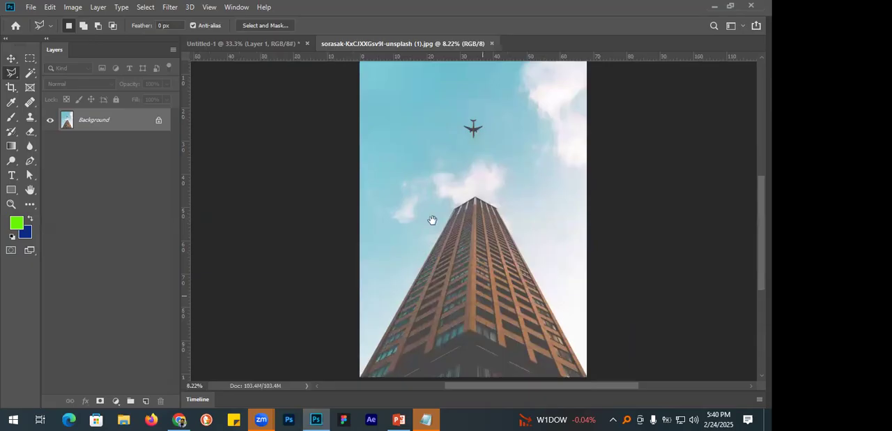
left_click_drag(432, 219, 381, 147)
left_click_drag(372, 230, 401, 244)
left_click(265, 354)
left_click_drag(434, 111, 416, 162)
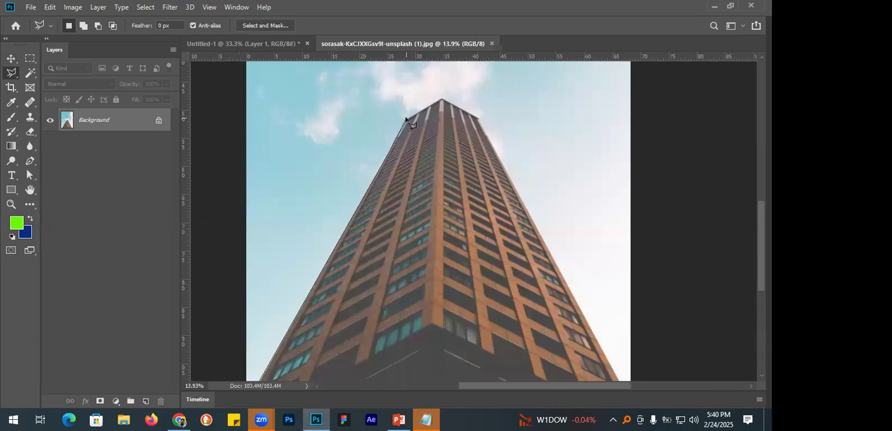
left_click(406, 118)
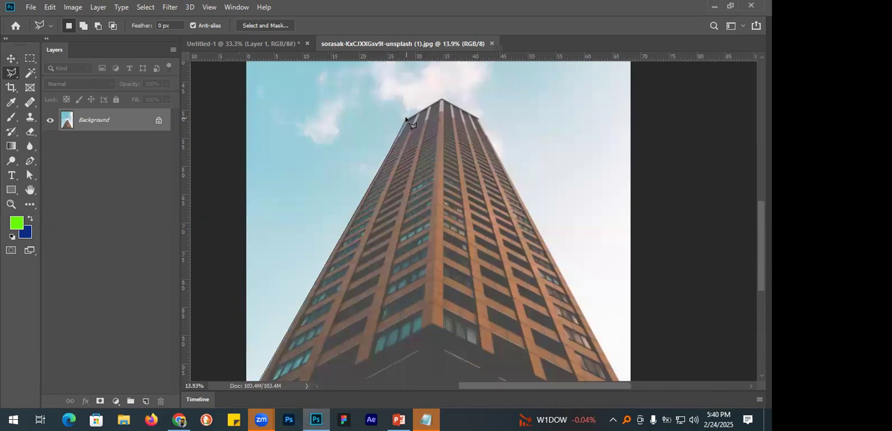
left_click(441, 99)
left_click(480, 118)
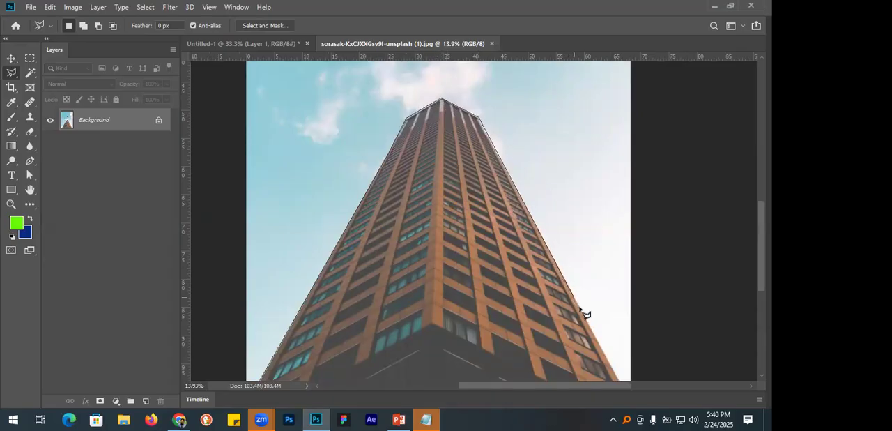
Continue the outline down the building's right edge, pass below the image's bottom edge and close it at the lower-left corner.
left_click_drag(580, 301, 531, 65)
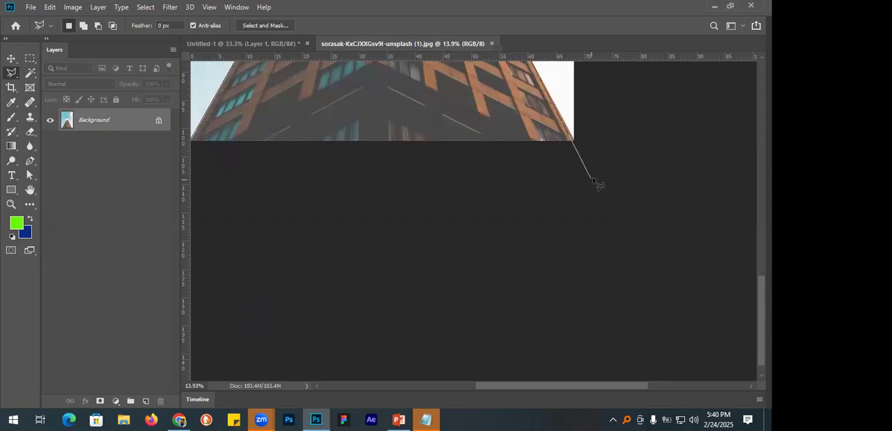
mouse_move(536, 187)
left_mouse_down()
mouse_move(657, 265)
mouse_move(632, 269)
left_mouse_up()
left_click(592, 272, "ctrl")
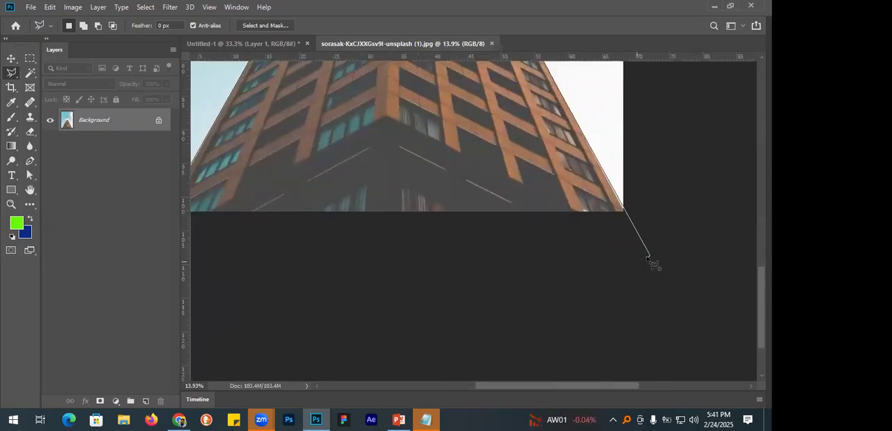
left_click_drag(452, 267, 559, 264)
left_click(272, 255)
left_click(272, 212)
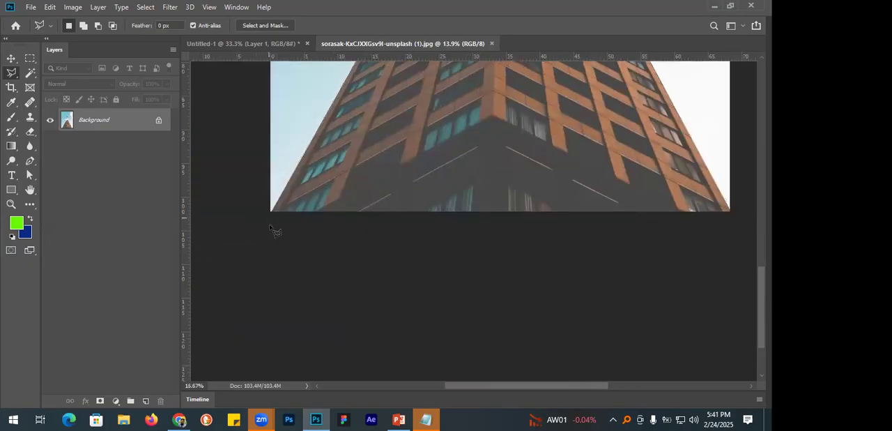
Unlock the Background layer and try deleting the selected building area, undoing that deletion.
key("ctrl+minus")
key("ctrl+minus")
key("ctrl+minus")
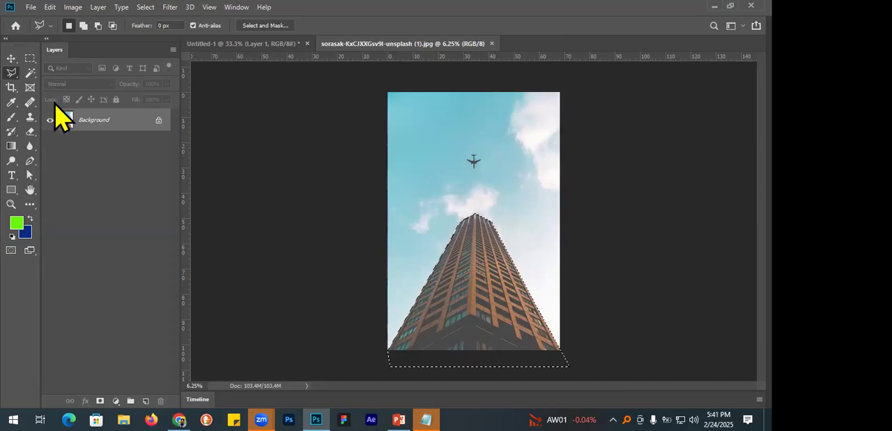
left_click(158, 121)
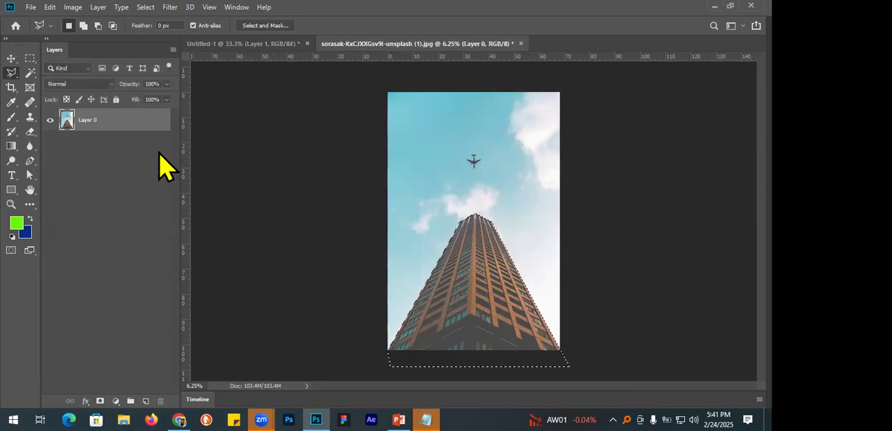
key("Delete")
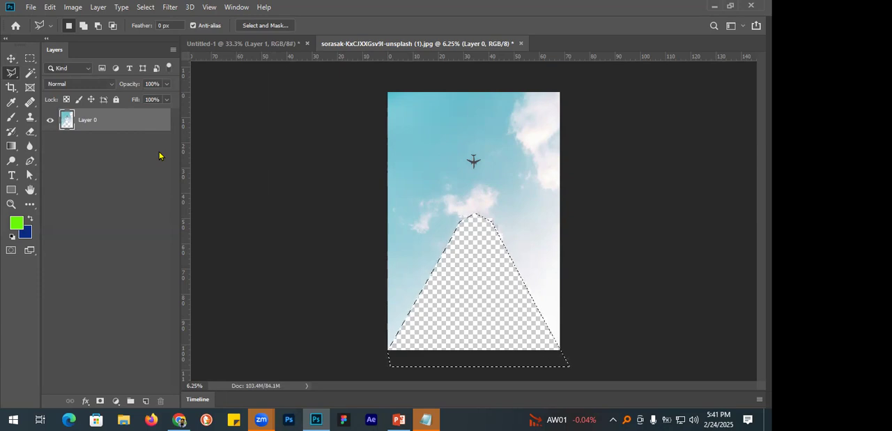
key("ctrl+z")
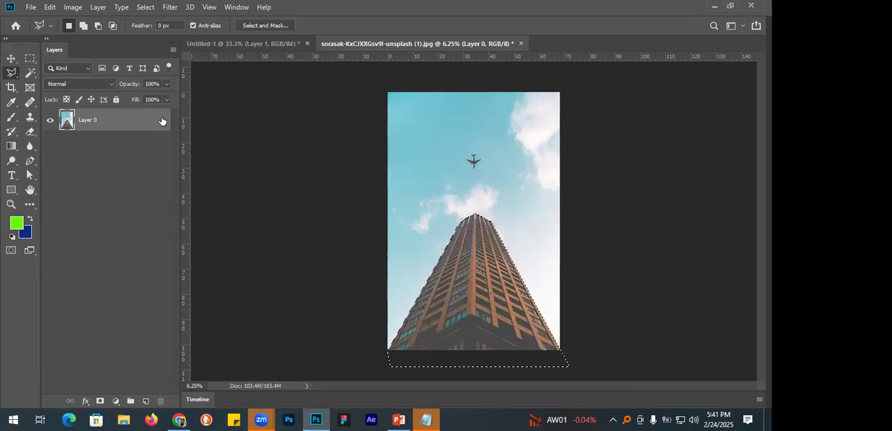
Invert the building selection to delete the surrounding sky, and clear the selection.
left_click(122, 8)
mouse_move(149, 12)
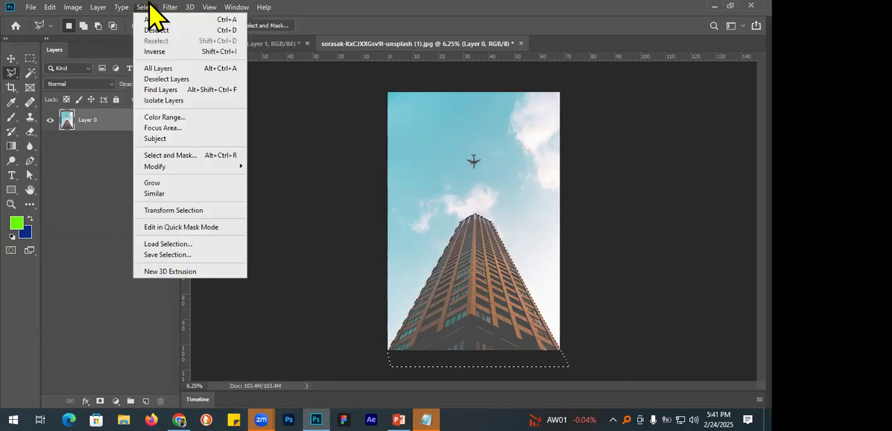
left_click(156, 53)
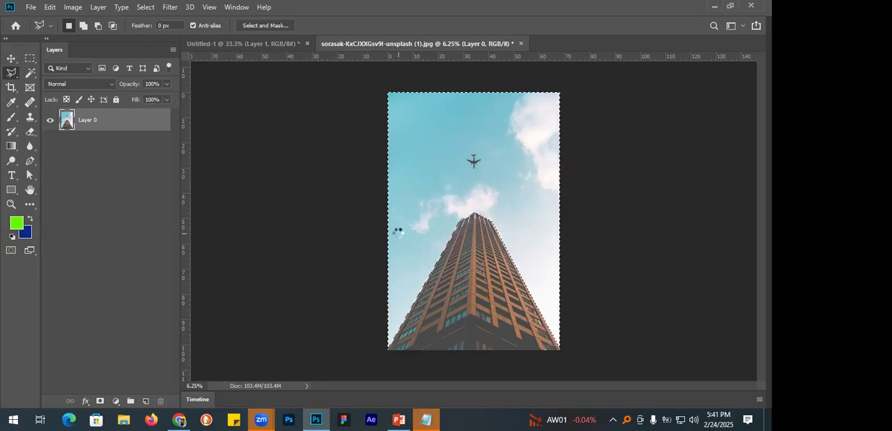
key("Delete")
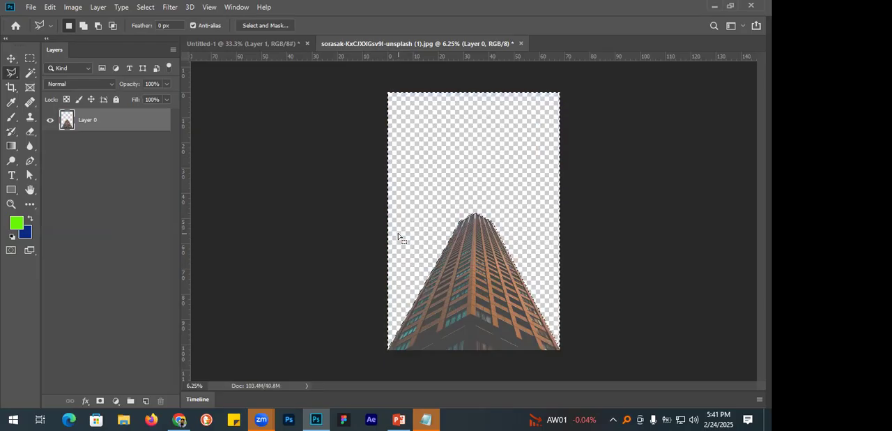
key("ctrl+d")
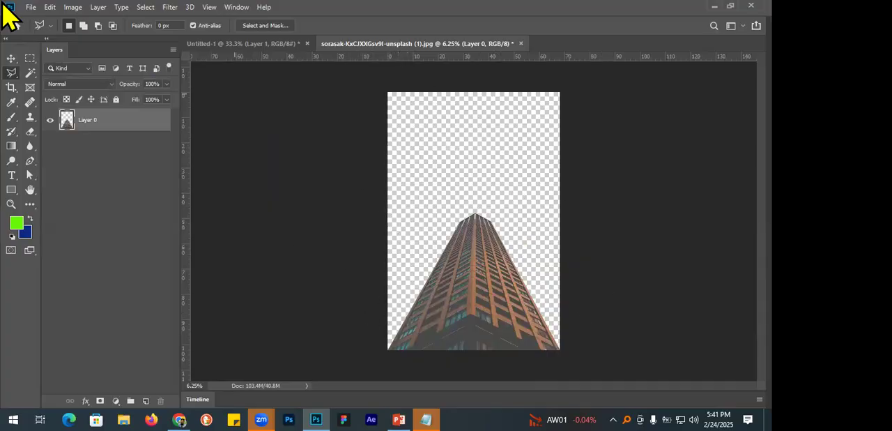
Place the downloaded night-sky lake photo from the Downloads folder as an embedded layer at its default size.
left_click(30, 7)
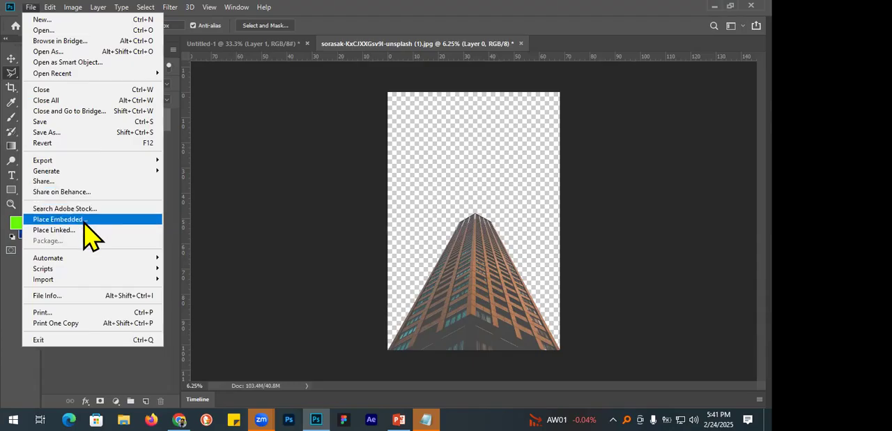
left_click(58, 219)
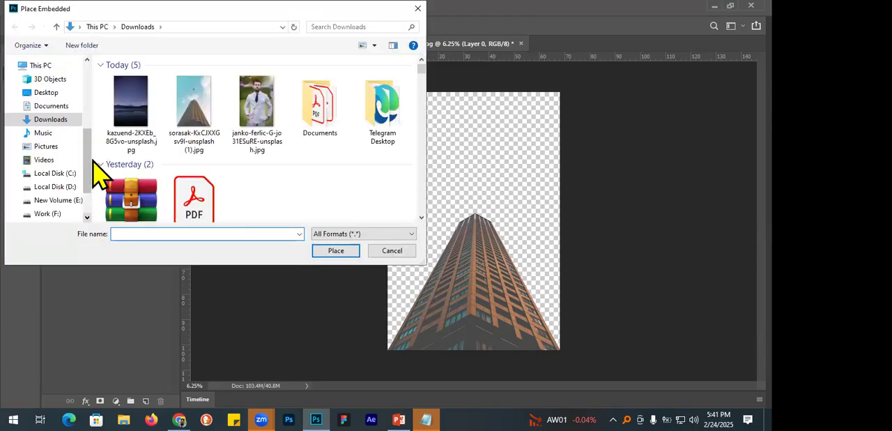
left_click(332, 251)
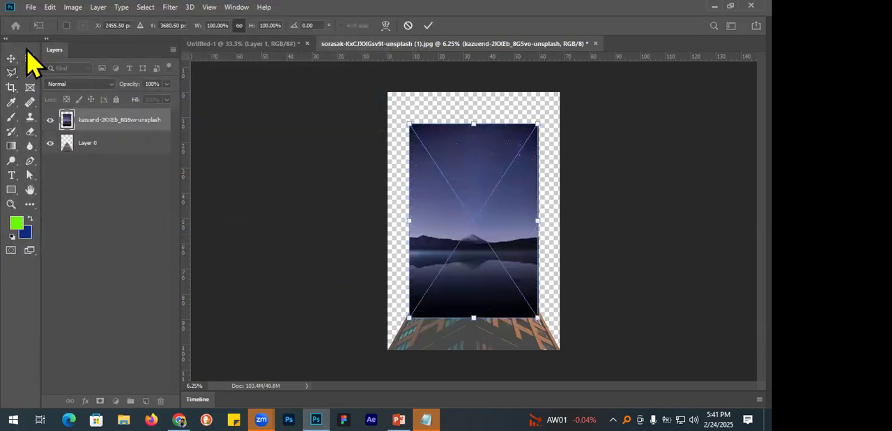
key("Return")
mouse_move(484, 215)
left_mouse_down()
mouse_move(493, 228)
mouse_move(484, 215)
left_mouse_up()
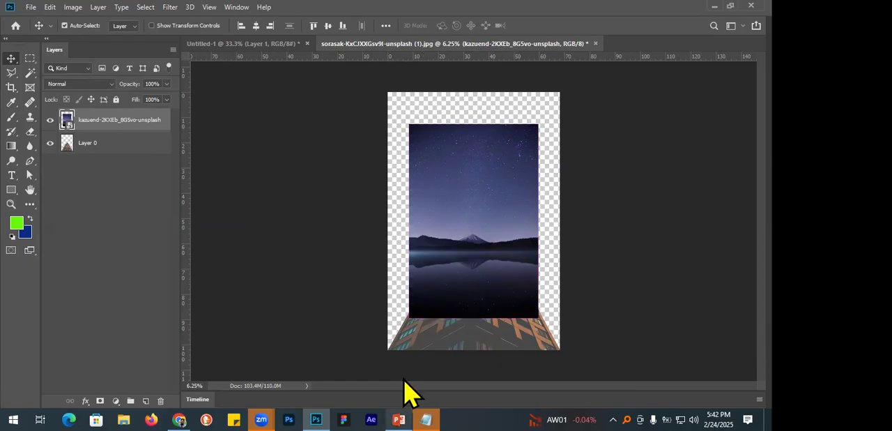
Switch to Notepad, add the note "Ctrl + T" two lines below the layer duplicate shortcut, and return to Photoshop.
left_click(426, 418)
left_click(446, 211)
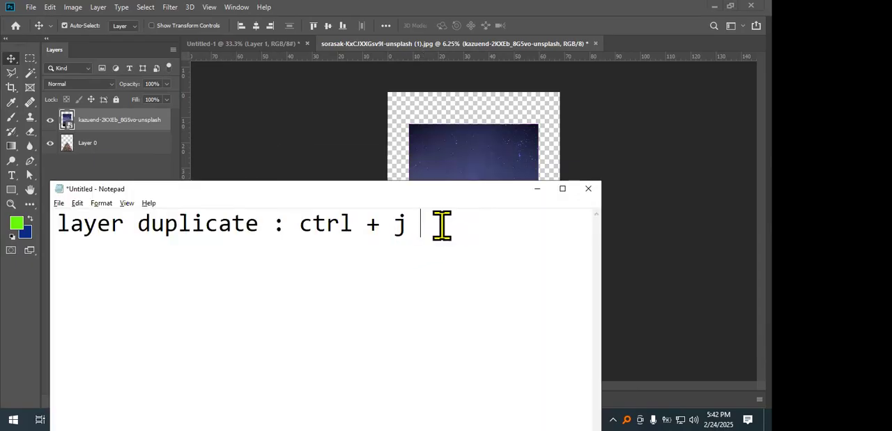
key("Return")
key("Return")
type("Ctr")
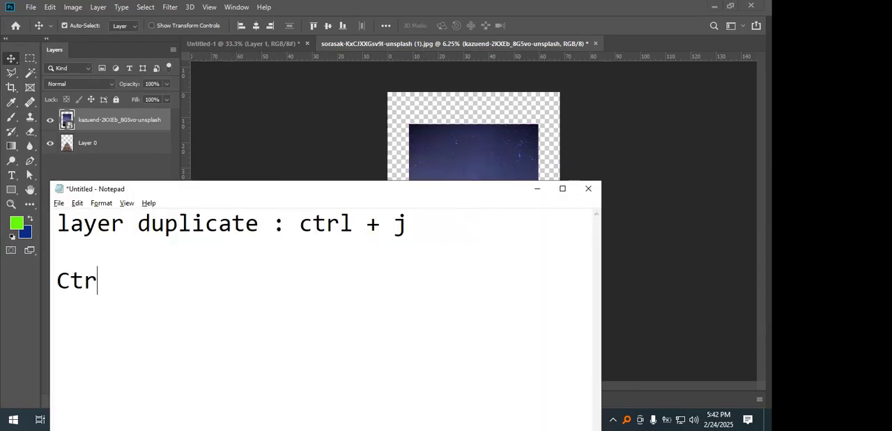
type("l + T")
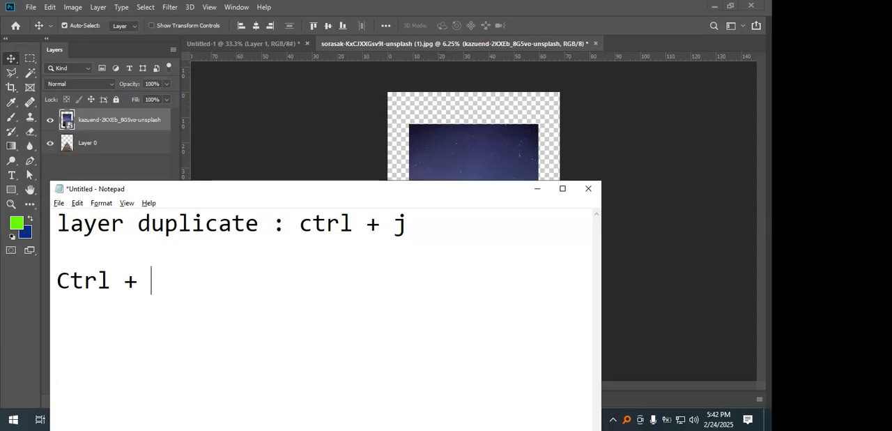
left_click(326, 39)
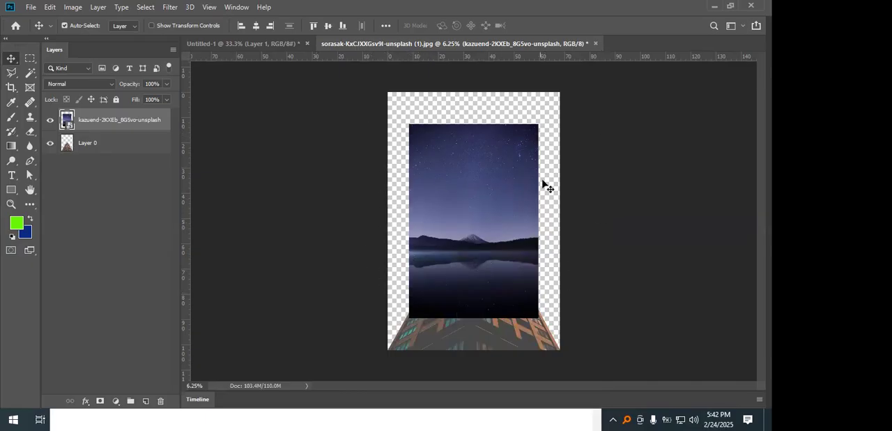
Scale the night-sky photo to about 149% so it covers the whole canvas, and put its layer beneath the building layer.
key("ctrl")
key("ctrl+t")
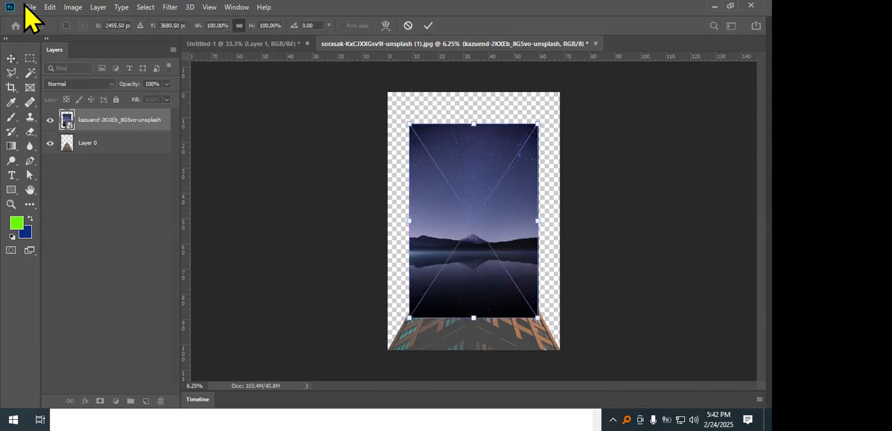
left_click(50, 7)
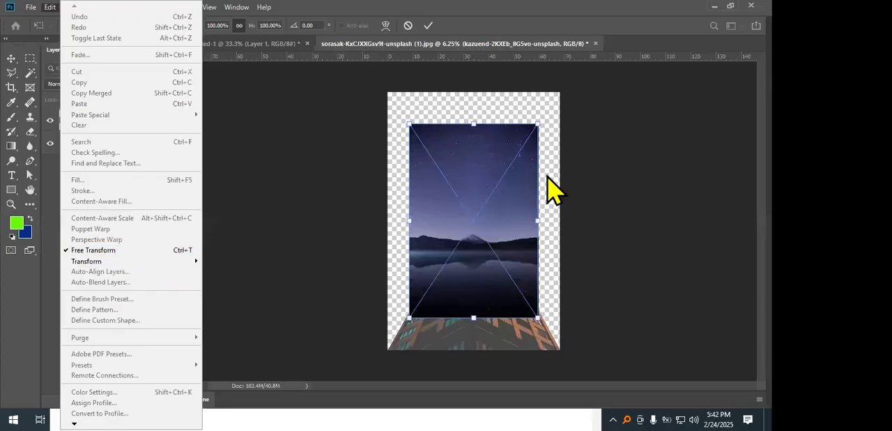
left_click(522, 297)
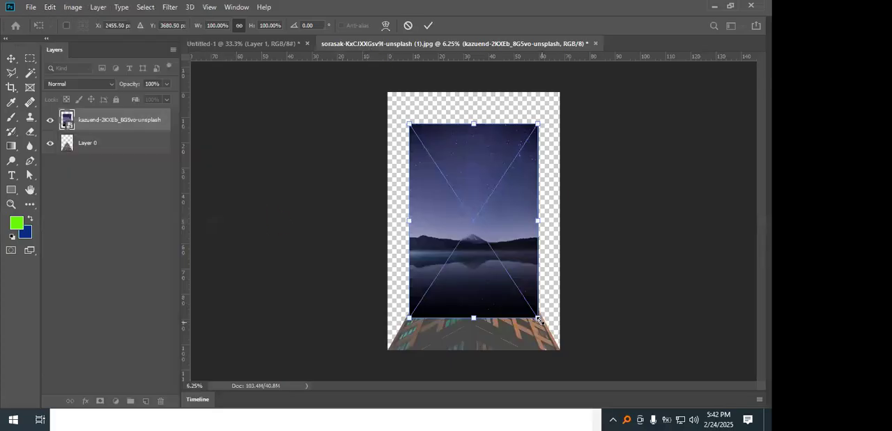
left_click_drag(539, 318, 569, 368)
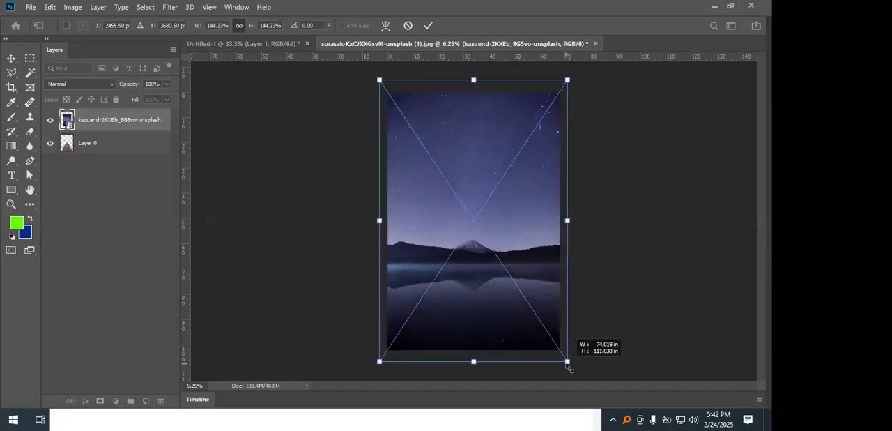
left_click_drag(569, 368, 570, 369)
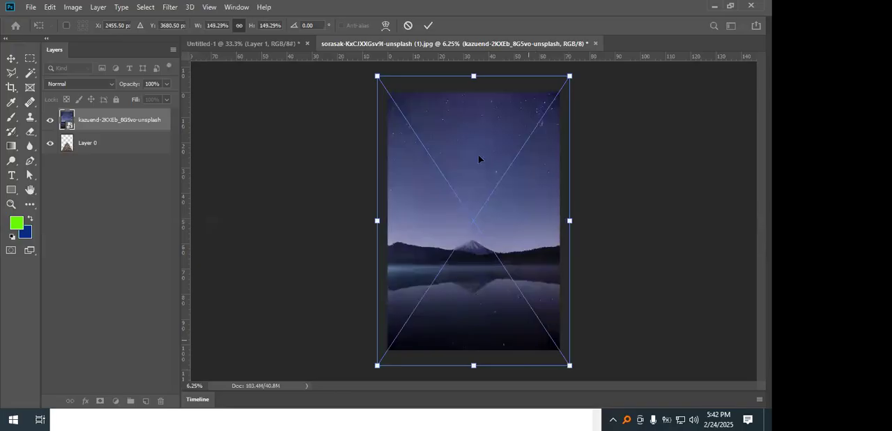
left_click(428, 25)
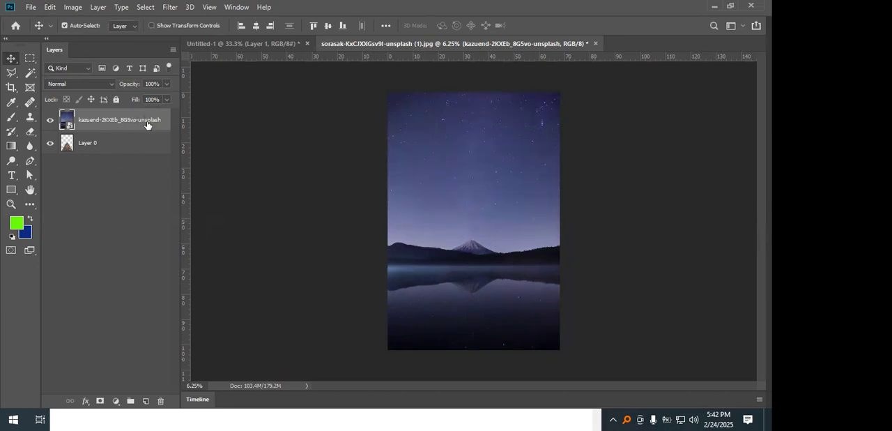
left_click_drag(145, 127, 133, 179)
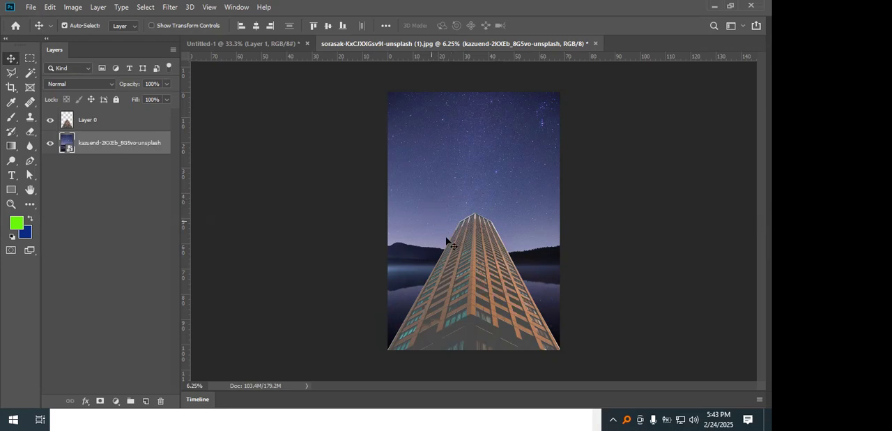
Select the building layer and review the available lasso tool variants.
left_click(477, 235)
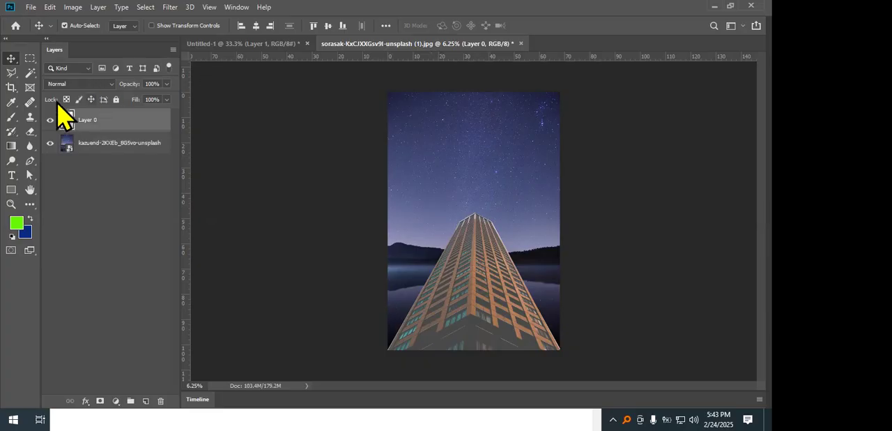
left_click(11, 73)
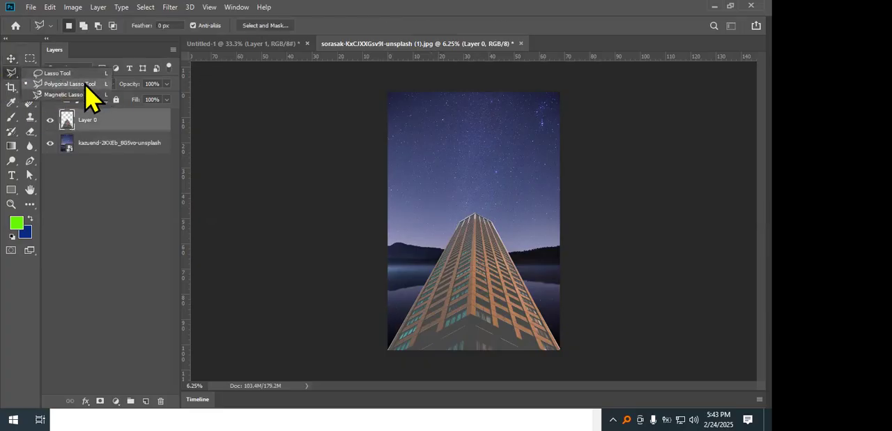
left_click(313, 23)
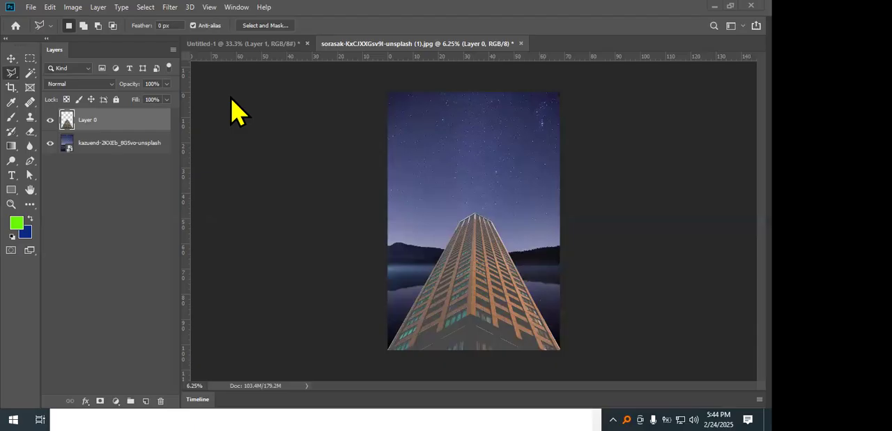
right_click(8, 71)
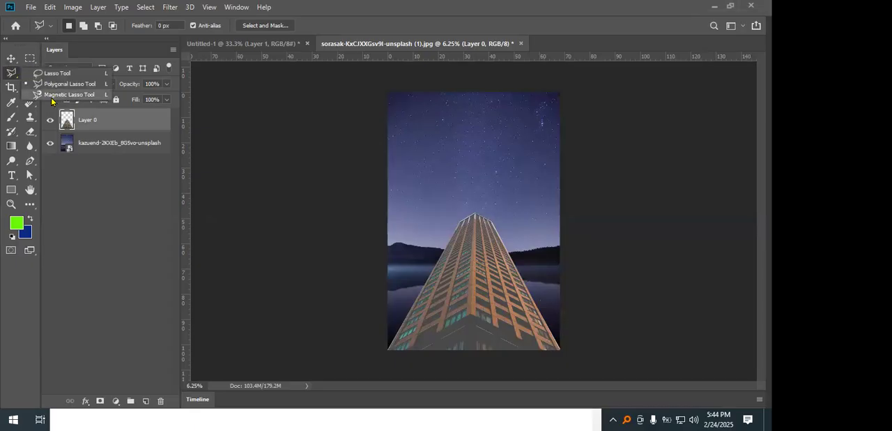
left_click(344, 43)
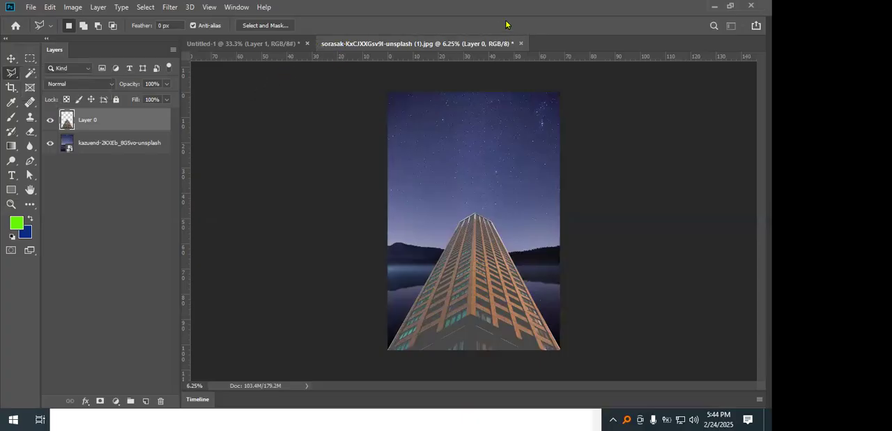
right_click(9, 76)
Marquee-select a full-width horizontal band across the upper sky and fill it with the green foreground color on a new layer.
left_click(30, 58)
left_click_drag(388, 126, 561, 161)
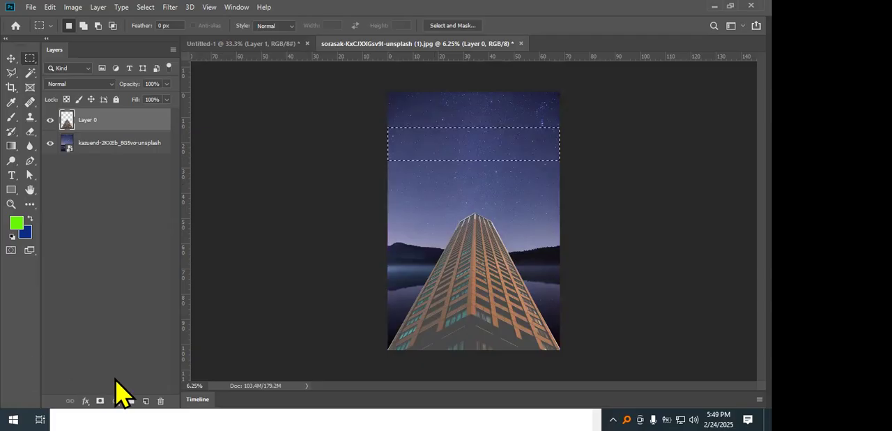
left_click(145, 401)
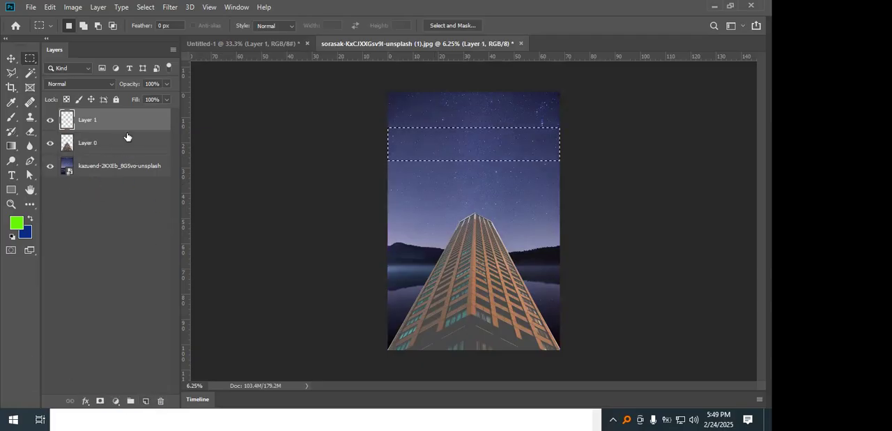
key("alt+BackSpace")
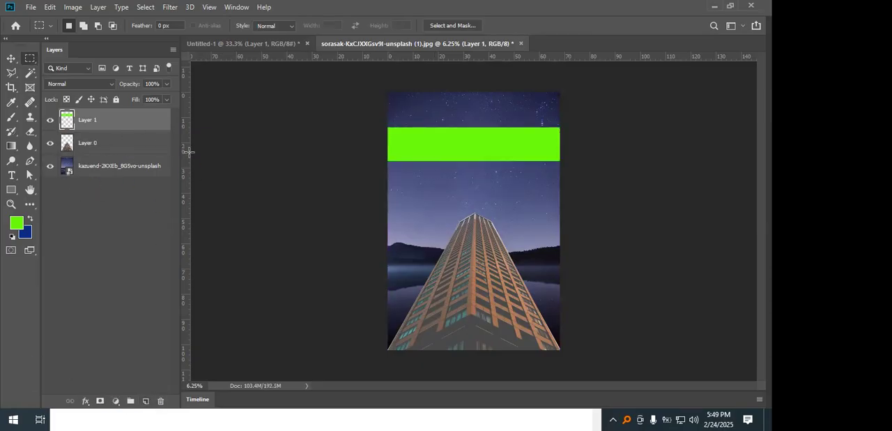
Add a narrow vertical strip from the canvas's upper edge across the green band on a new layer, filled with the blue background color.
left_click_drag(430, 91, 449, 221)
left_click(146, 401)
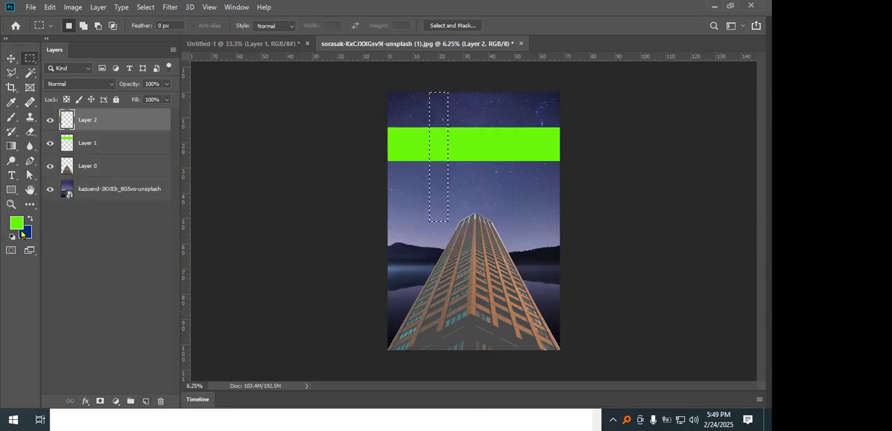
key("ctrl+BackSpace")
key("ctrl+d")
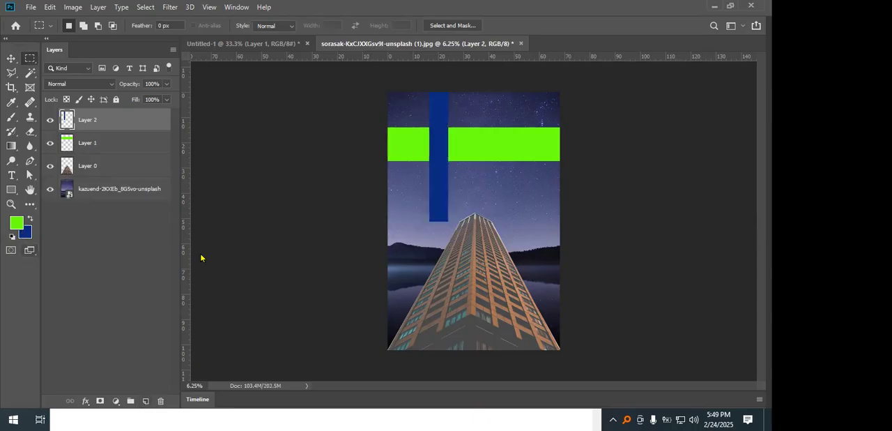
Duplicate the green band directly below the original with a small gap, and shift the blue strip slightly down across both bands.
left_click(11, 58)
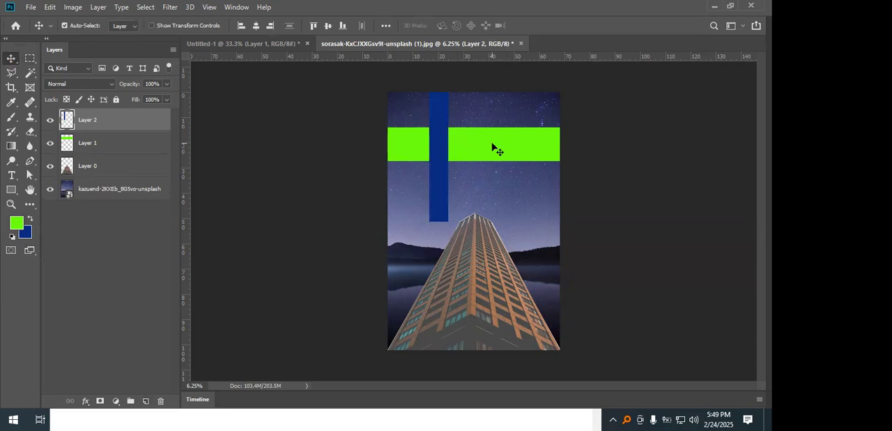
left_click_drag(518, 145, 518, 196)
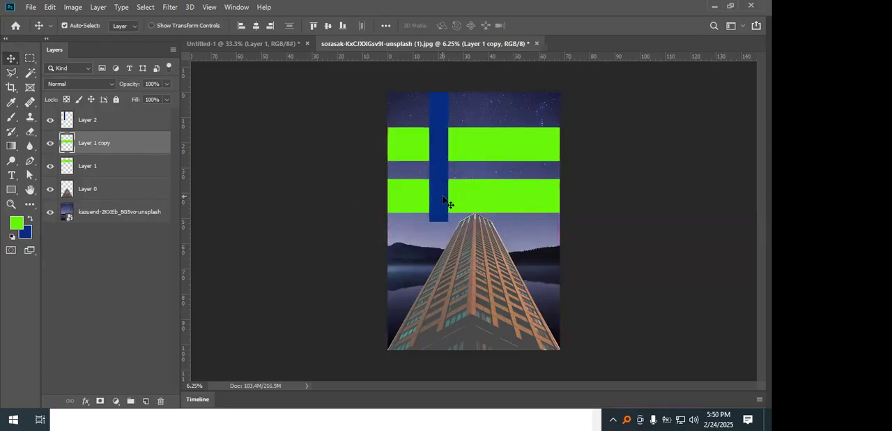
left_click_drag(435, 149, 439, 162)
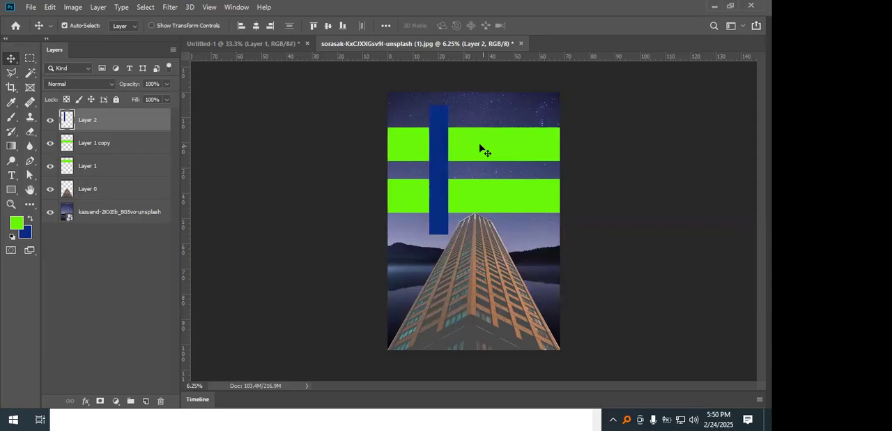
Load the lower green band's outline as a selection, delete that part of the blue strip, and deselect.
left_click(69, 144, "ctrl")
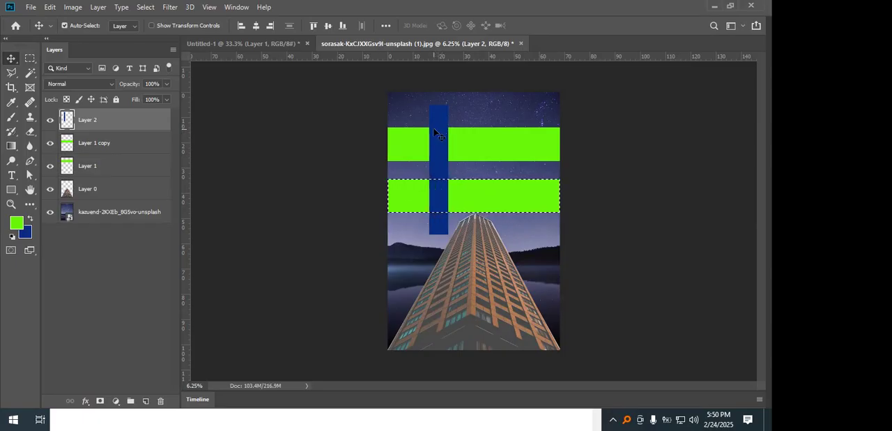
key("Delete")
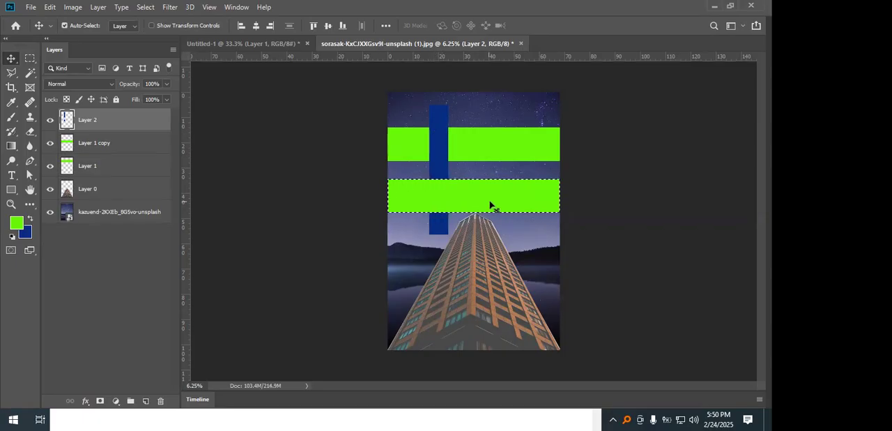
key("ctrl+d")
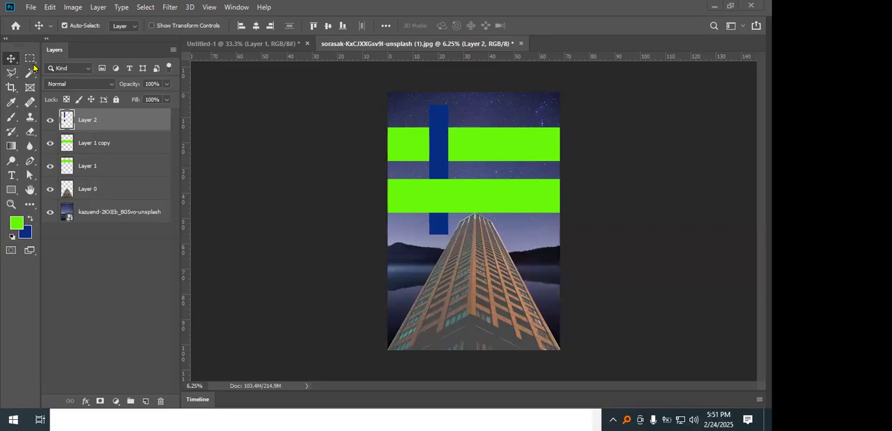
left_click(12, 72)
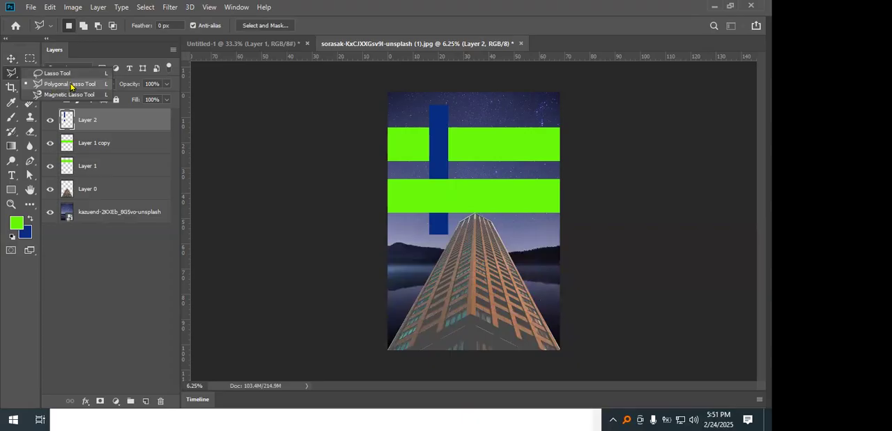
left_click(285, 422)
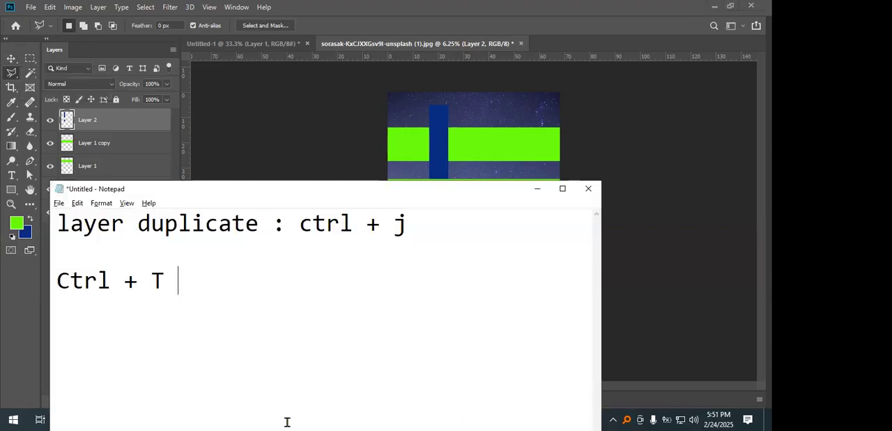
left_click(538, 190)
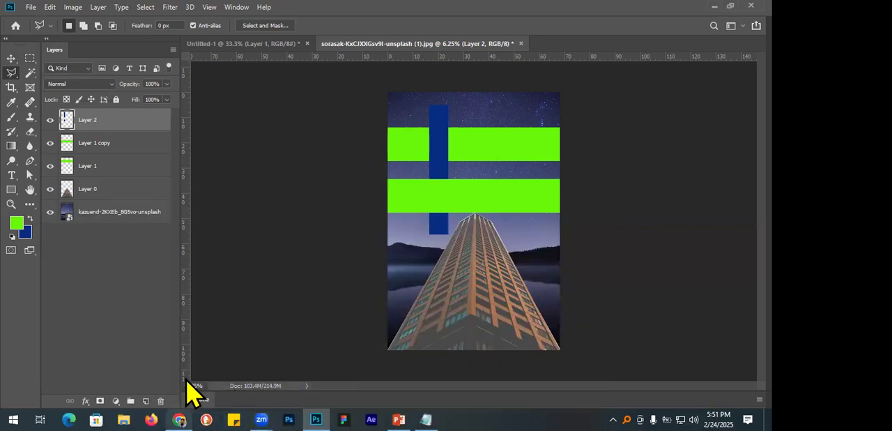
Switch to Chrome and search Google Images for "apple" in a new tab.
left_click(179, 419)
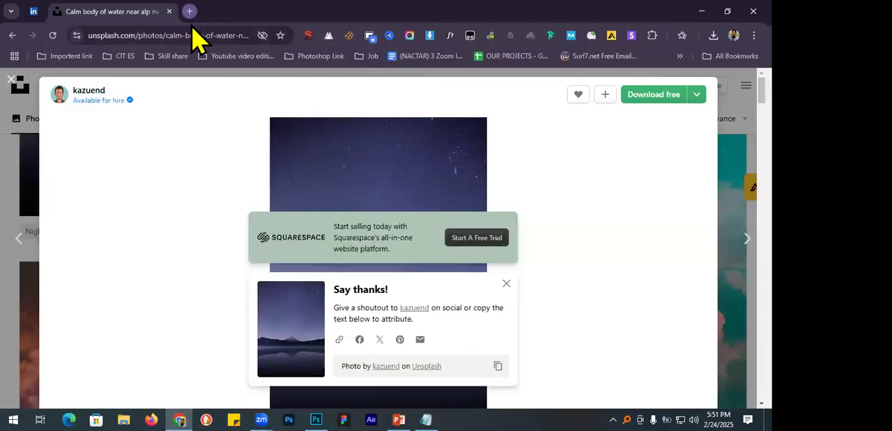
left_click(185, 12)
type("ap")
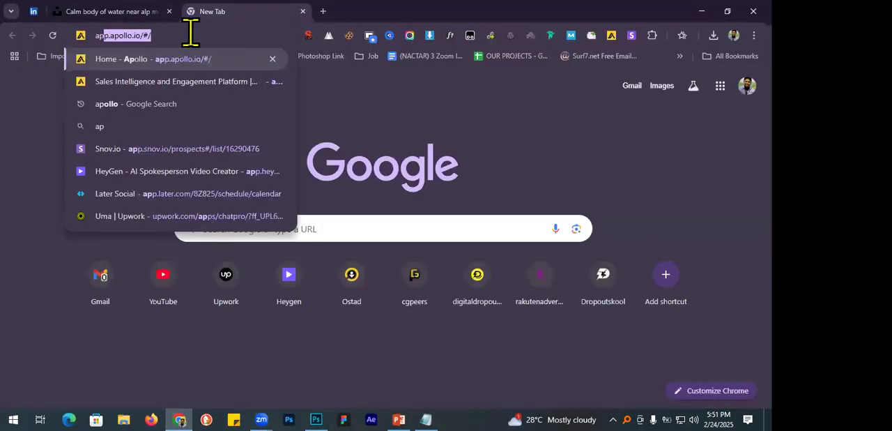
type("ale")
key("Return")
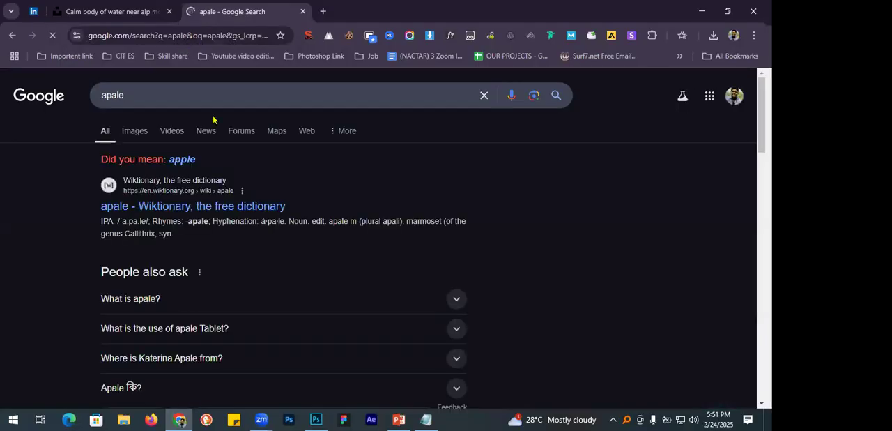
left_click(183, 160)
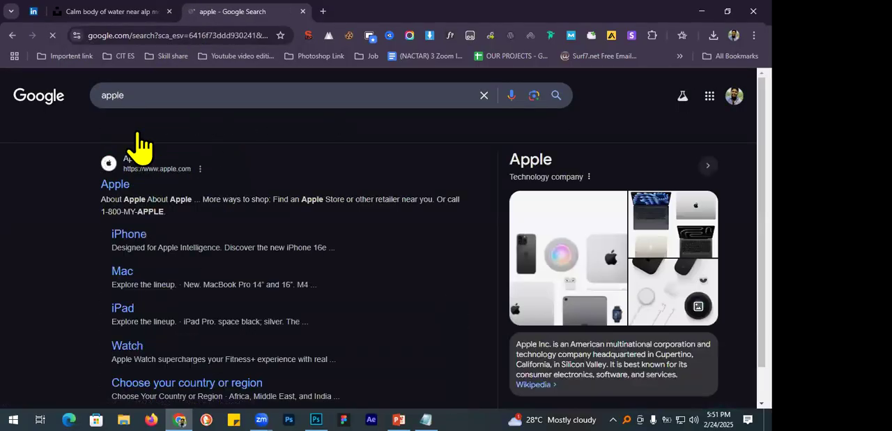
left_click(135, 134)
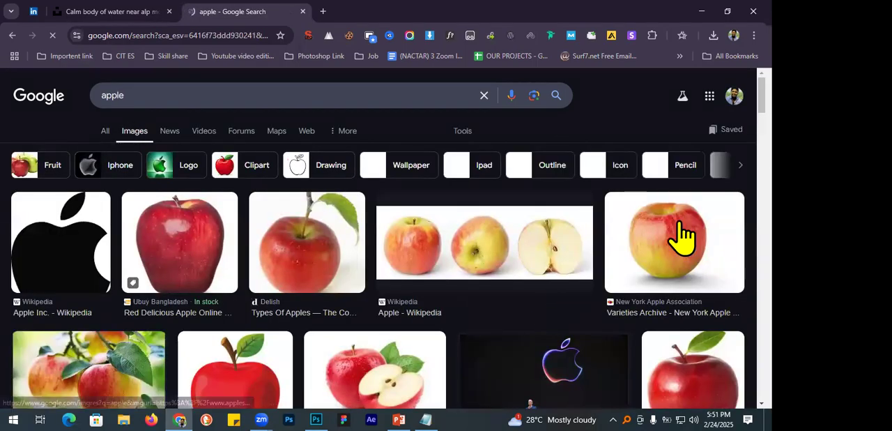
Save the New York Apple Association's apple picture on a white background to Downloads as images (1).jpg.
left_click(673, 238)
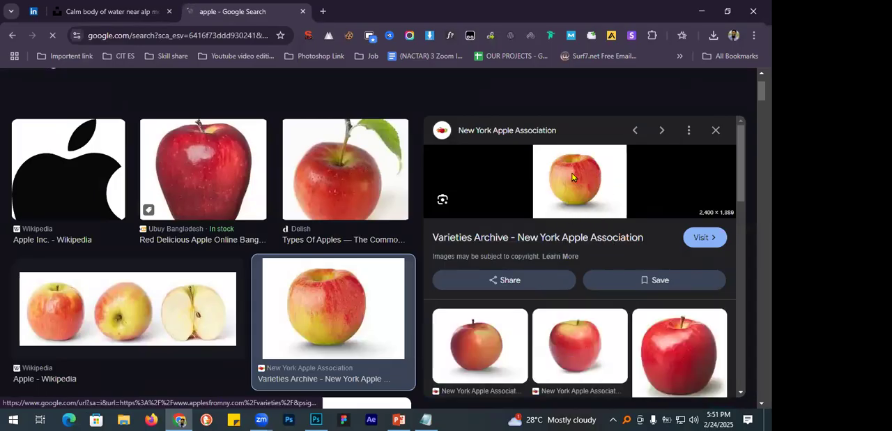
right_click(575, 188)
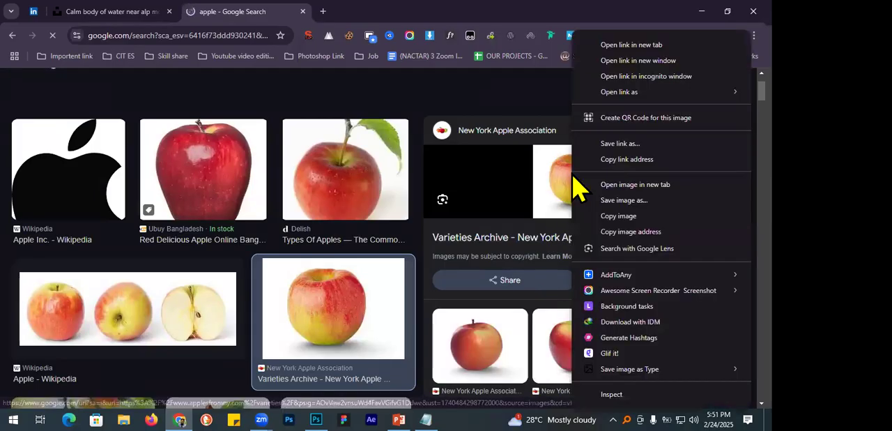
left_click(628, 201)
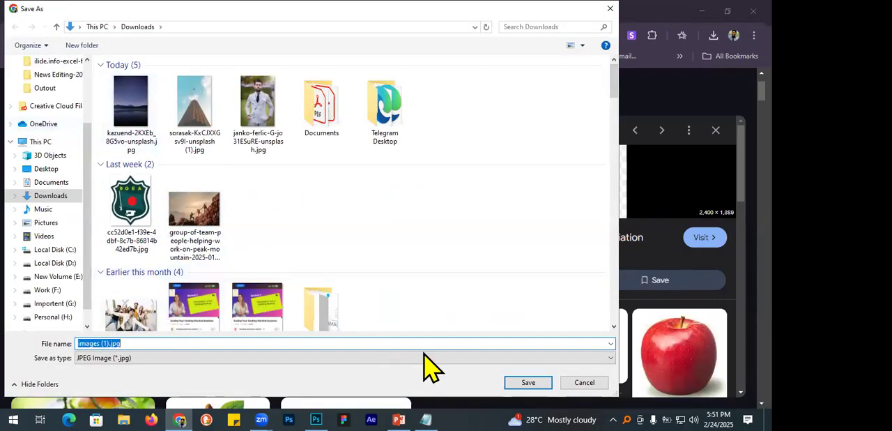
left_click(529, 383)
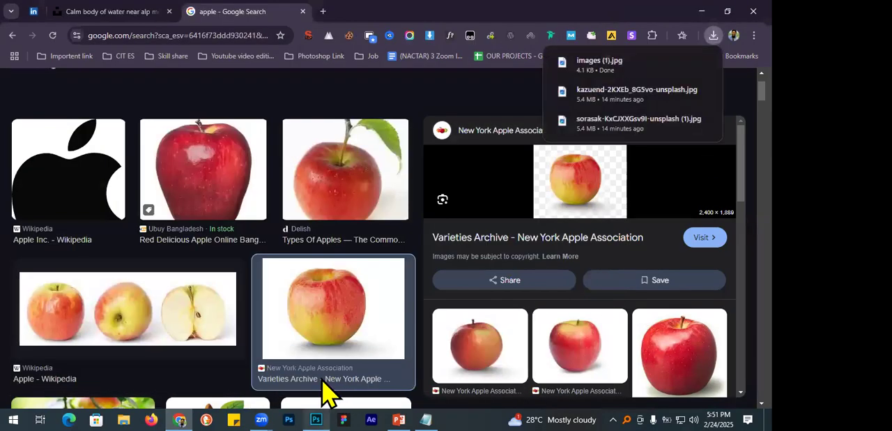
Switch to Photoshop and open images (1).jpg from the Downloads folder.
left_click(316, 419)
left_click(31, 7)
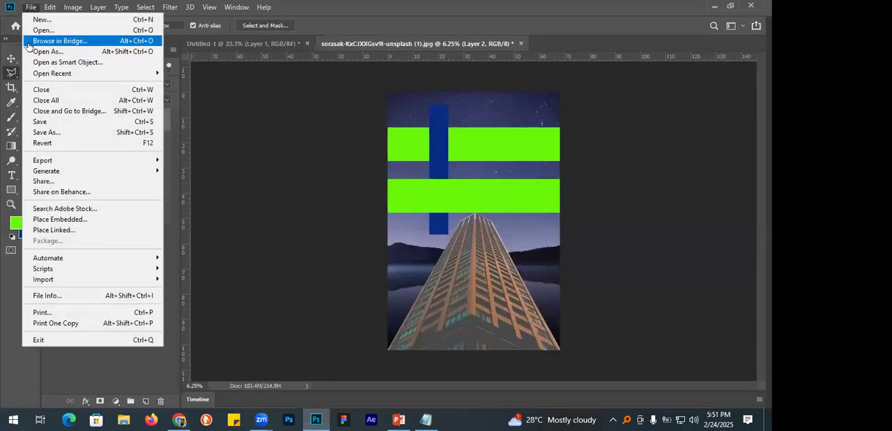
left_click(47, 31)
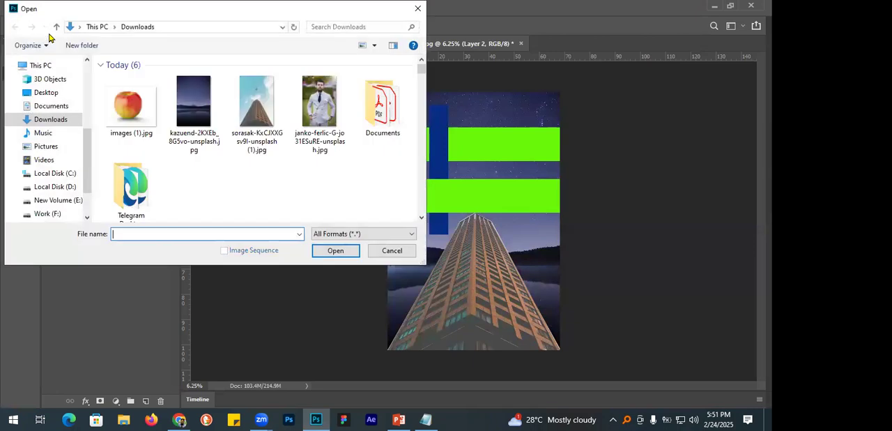
double_click(124, 110)
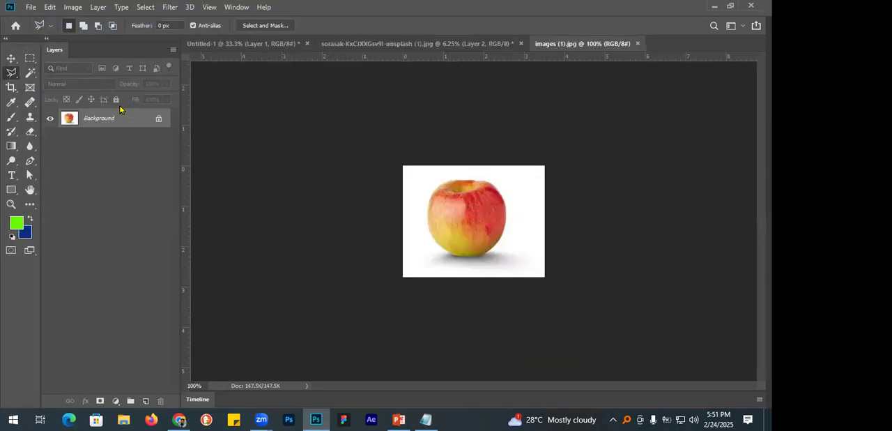
Trace the apple's full outline with the Magnetic Lasso tool and close it into a selection.
left_click(502, 213)
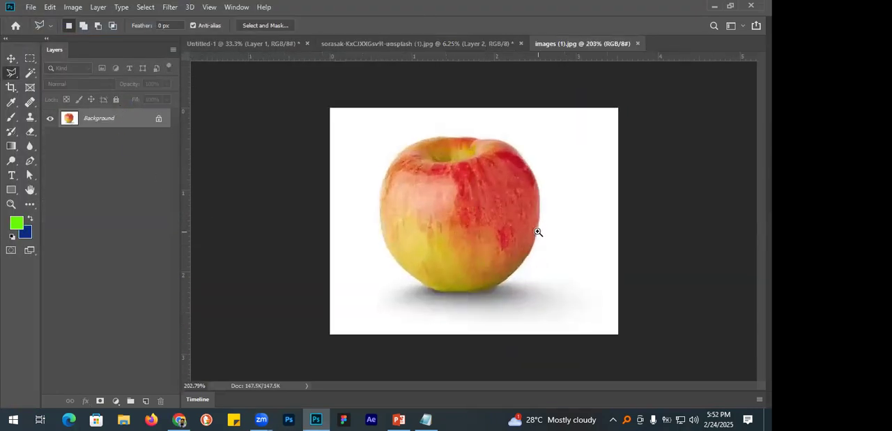
scroll(508, 220, "up", 1, "alt")
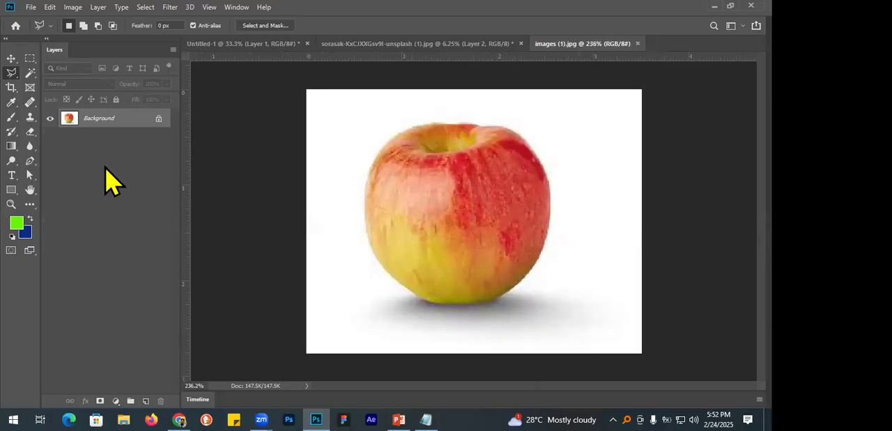
right_click(14, 74)
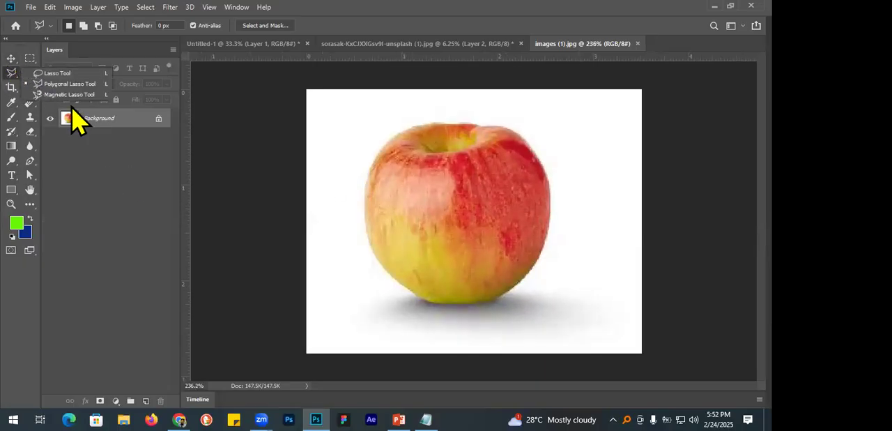
left_click(67, 95)
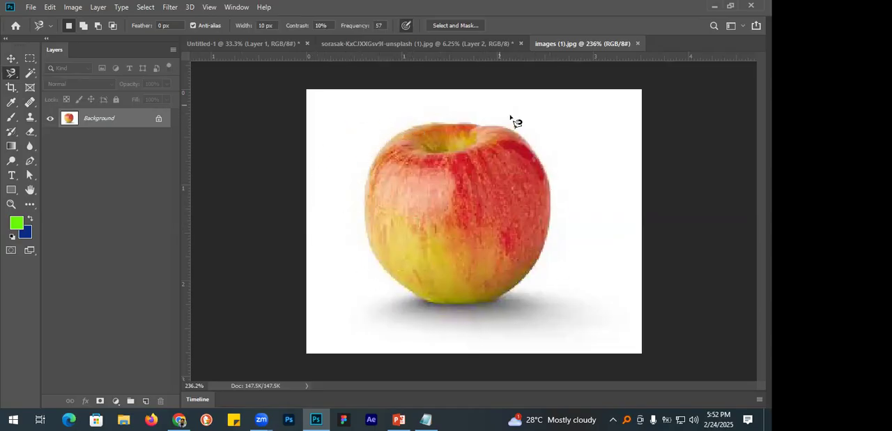
left_click(424, 123)
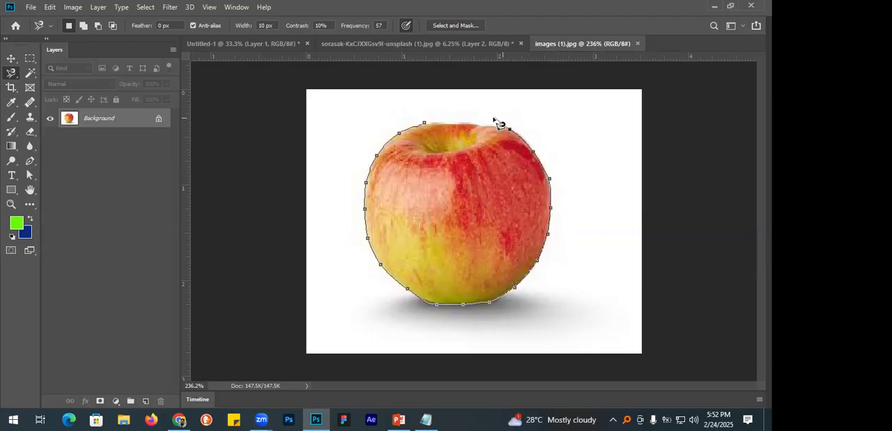
left_click(427, 126)
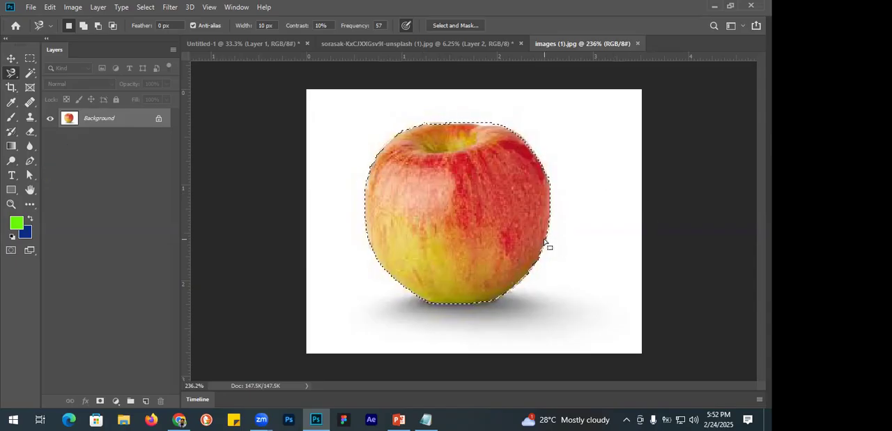
Invert the apple selection, unlock the Background layer, delete the white surroundings and shadow, and deselect.
key("ctrl+shift+i")
left_click(146, 8)
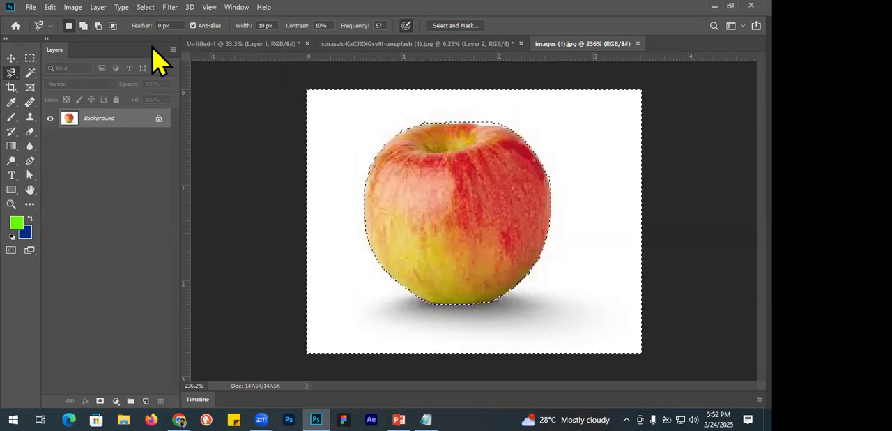
left_click(278, 22)
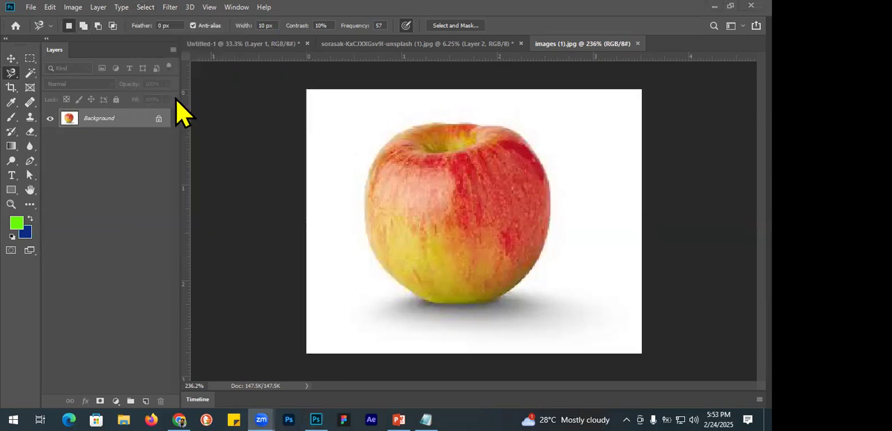
left_click(159, 120)
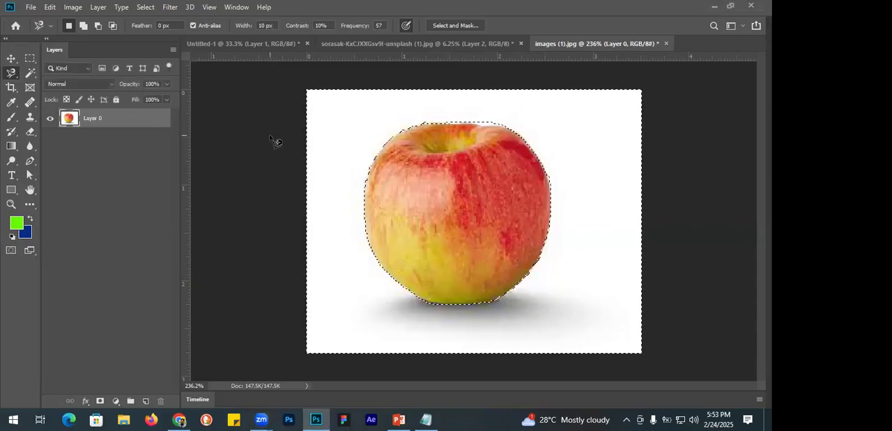
key("Delete")
key("ctrl+d")
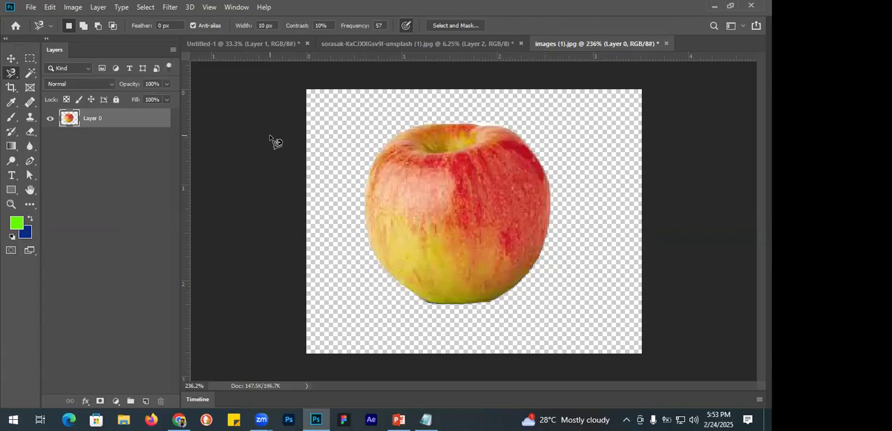
right_click(11, 72)
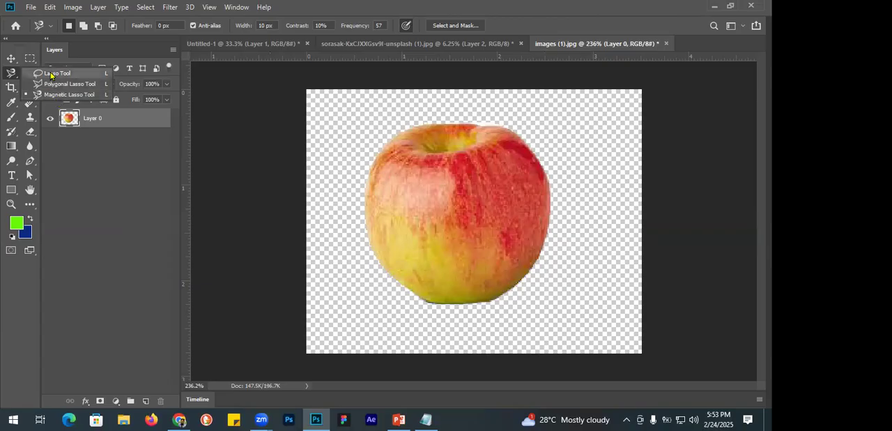
left_click(12, 59)
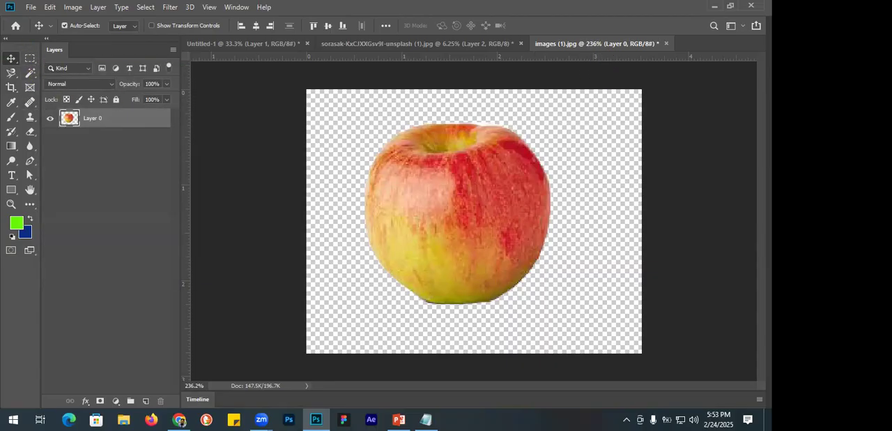
Close the apple, building and Untitled-1 documents without saving their changes.
left_click(666, 43)
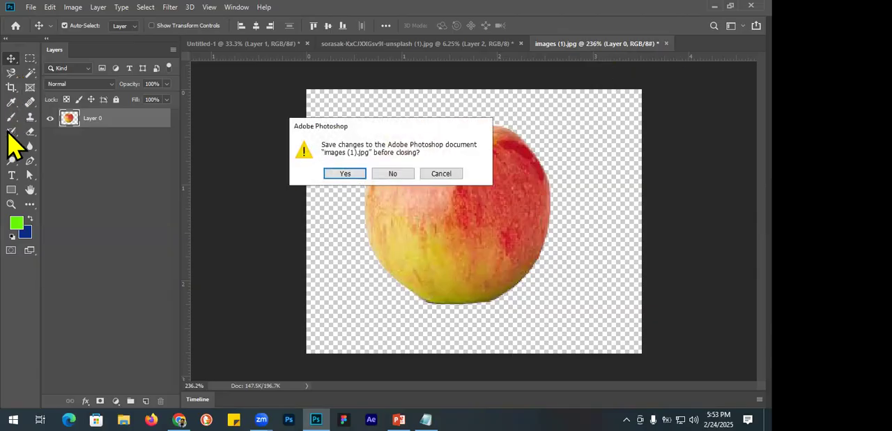
left_click(393, 174)
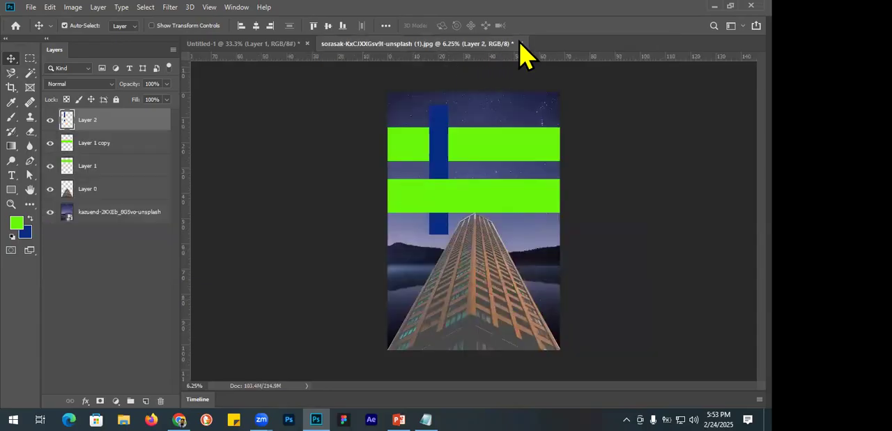
left_click(521, 43)
left_click(397, 173)
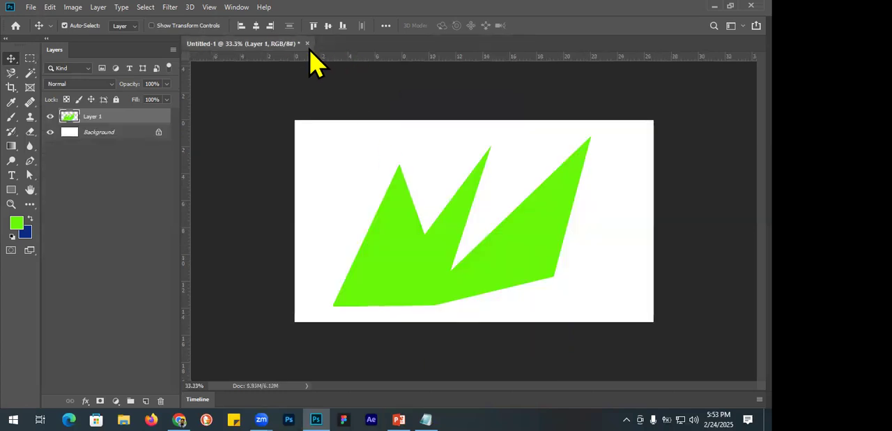
left_click(307, 44)
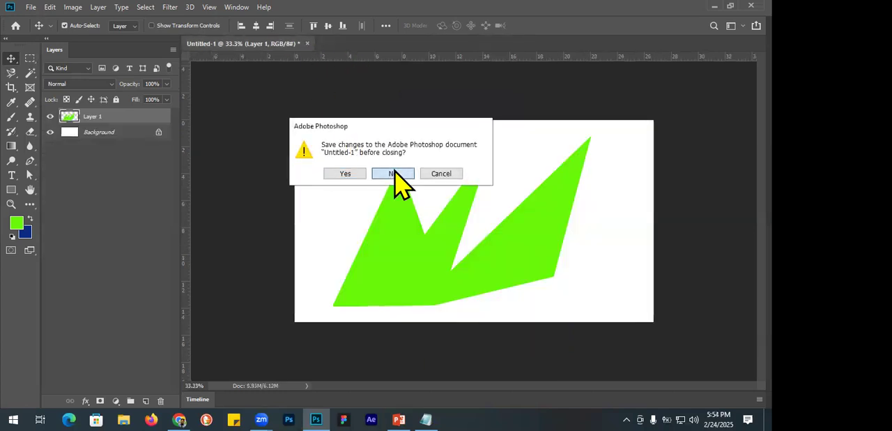
left_click(396, 172)
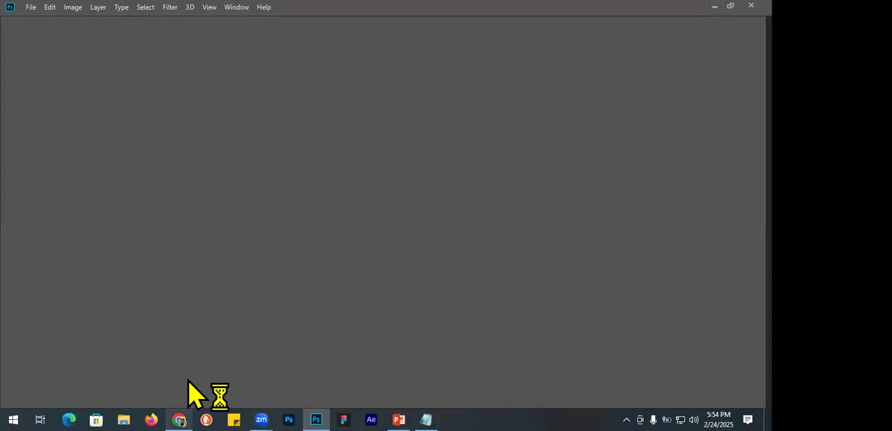
Switch to Chrome and search Google Images for "jewellery model".
left_click(179, 419)
scroll(213, 88, "up", 2)
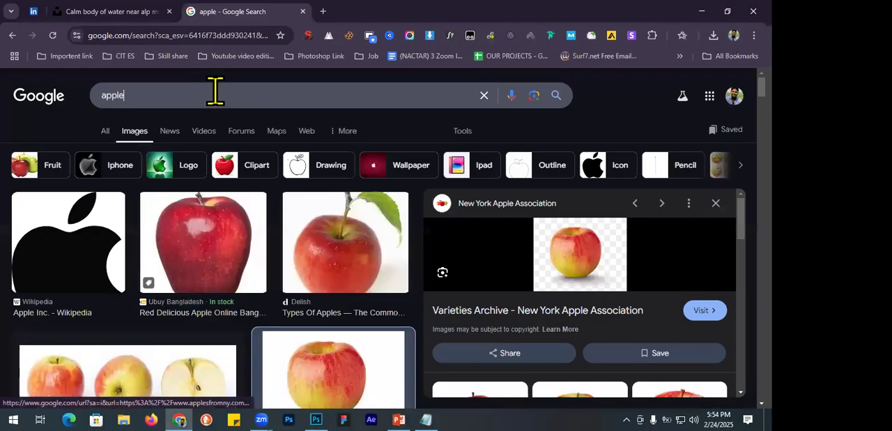
left_click(246, 95)
type("jew")
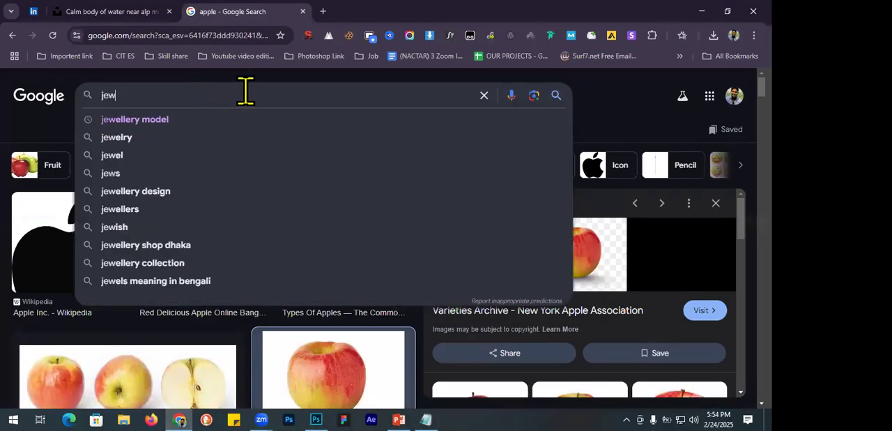
key("Down")
key("Return")
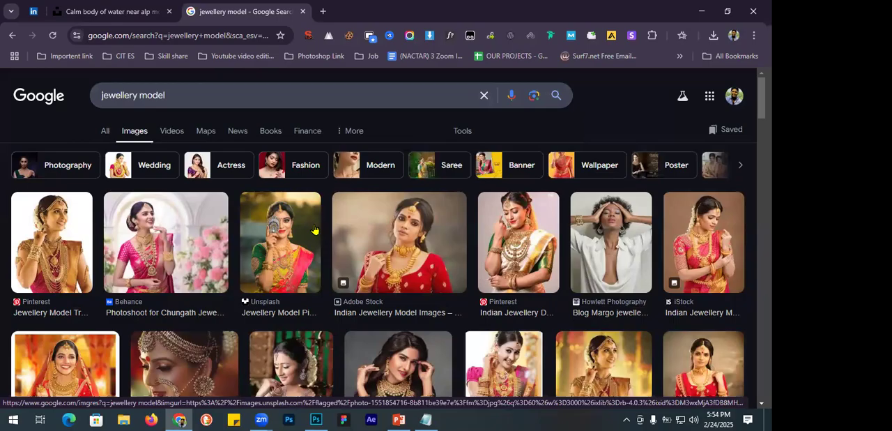
Open the Behance result "Neelkanth jewellers (26)" and save its model picture as a JPEG in the Downloads folder.
scroll(314, 229, "down", 1)
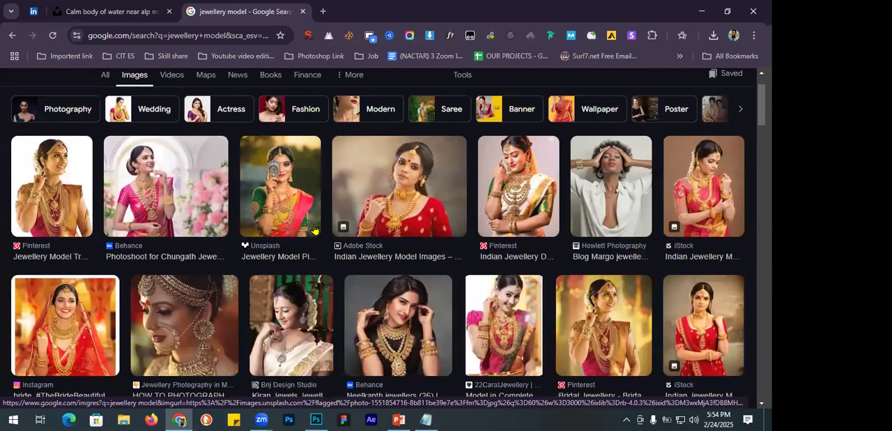
scroll(318, 259, "down", 1)
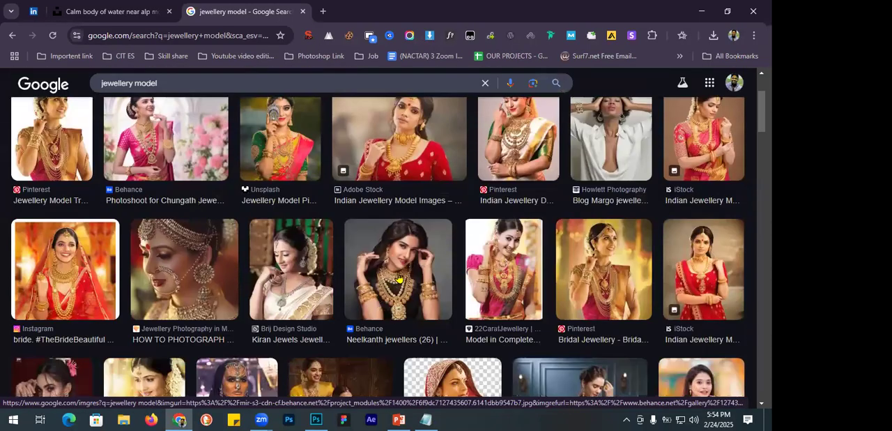
left_click(394, 279)
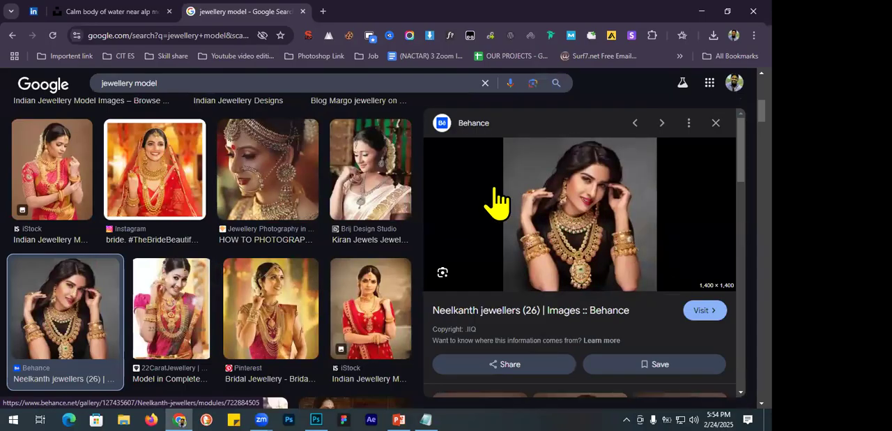
right_click(577, 199)
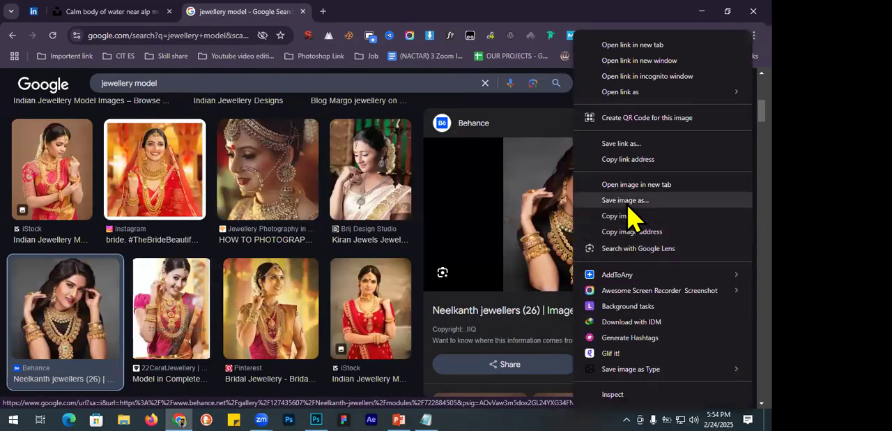
left_click(628, 199)
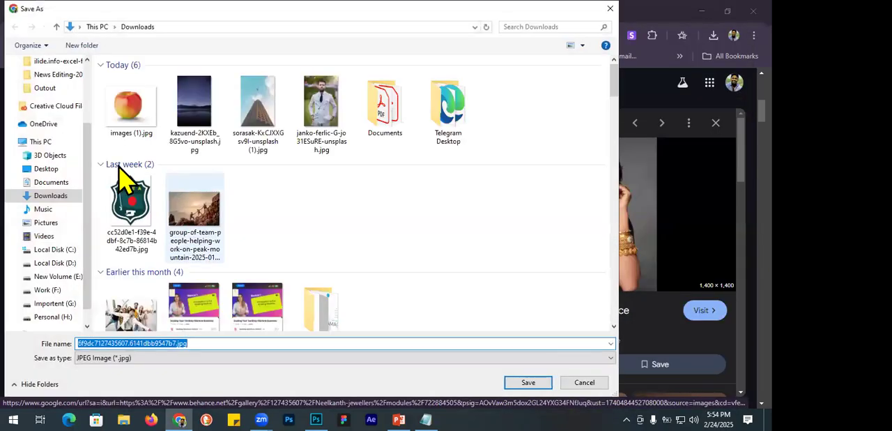
left_click(528, 383)
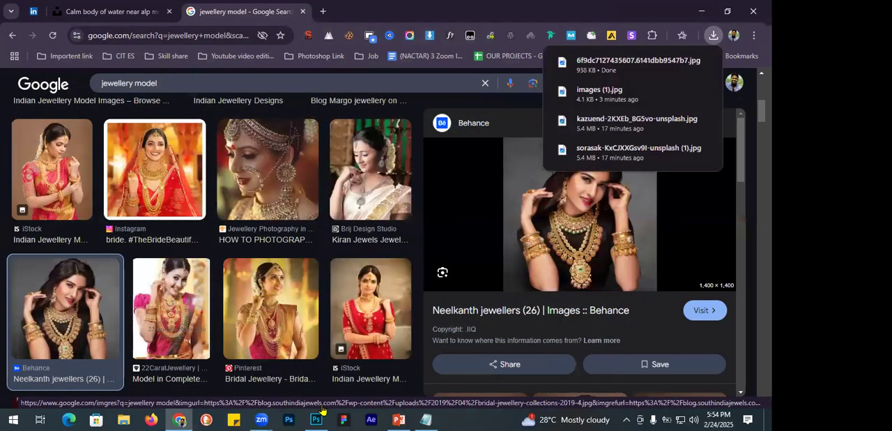
Switch to Photoshop and open the model picture 6f9dc7127435607.6141dbb9547b7.jpg from the Downloads folder.
mouse_move(316, 419)
left_click(316, 380)
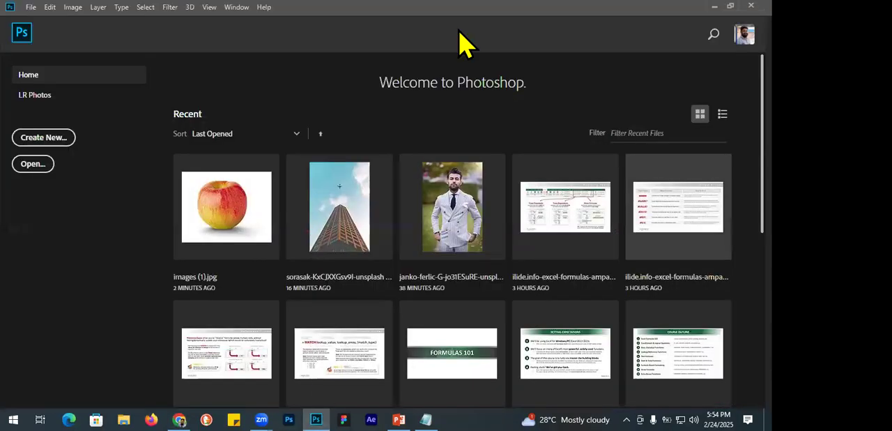
key("alt+f")
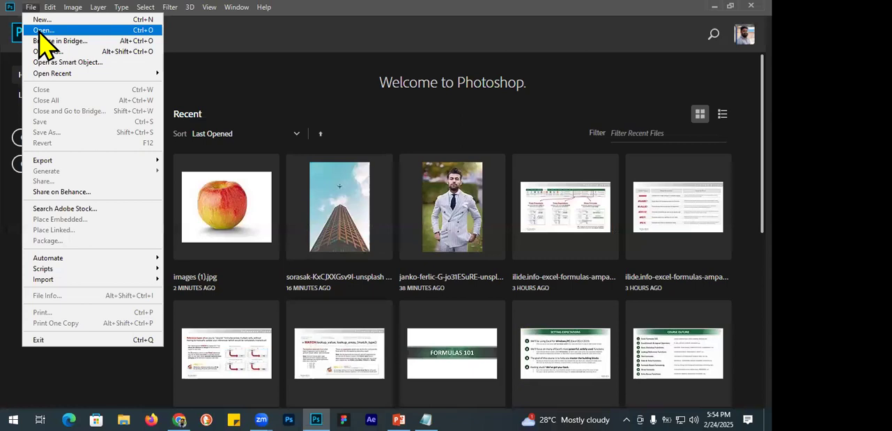
left_click(40, 31)
left_click(136, 124)
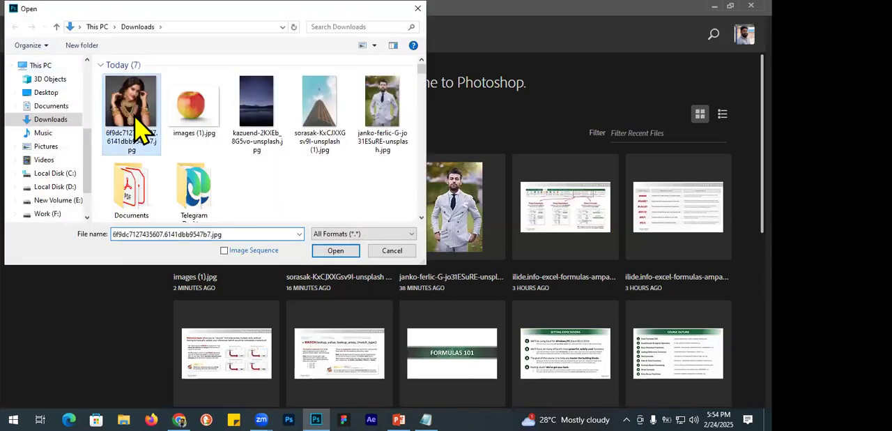
left_click(326, 253)
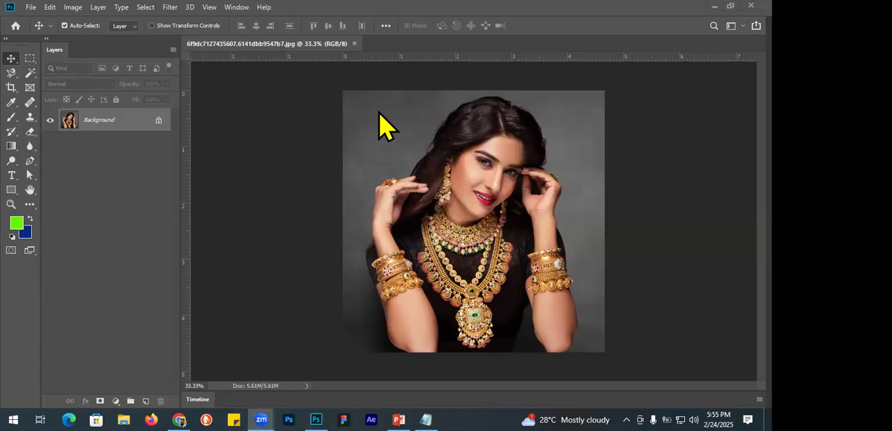
Turn the whole model photo black and white with the Desaturate adjustment.
key("ctrl+plus")
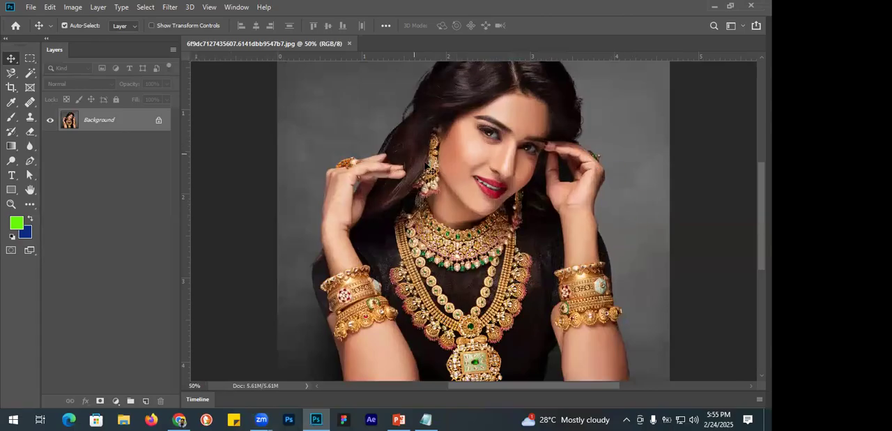
scroll(443, 171, "up", 2)
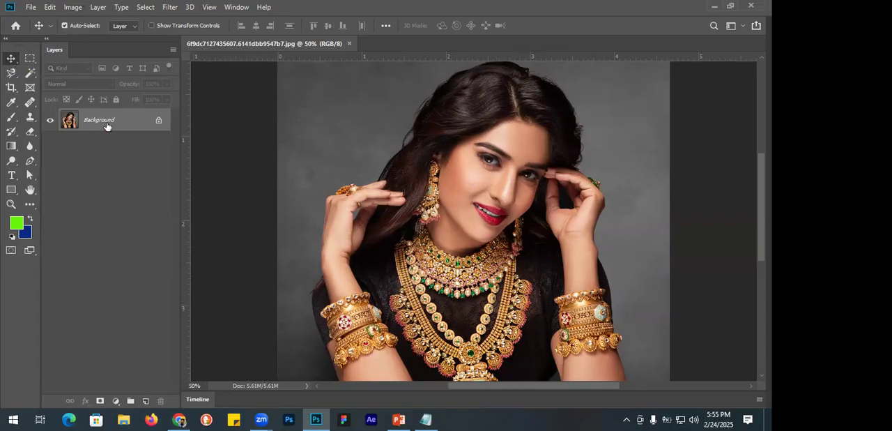
left_click(74, 7)
mouse_move(95, 40)
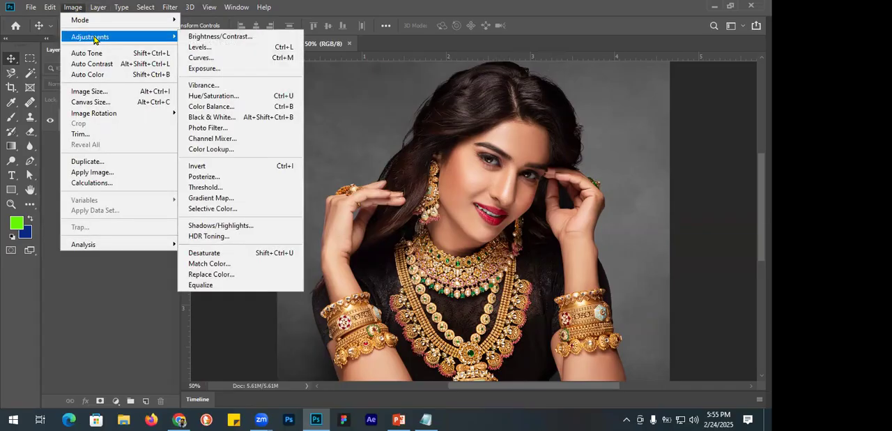
left_click(74, 6)
left_click(50, 7)
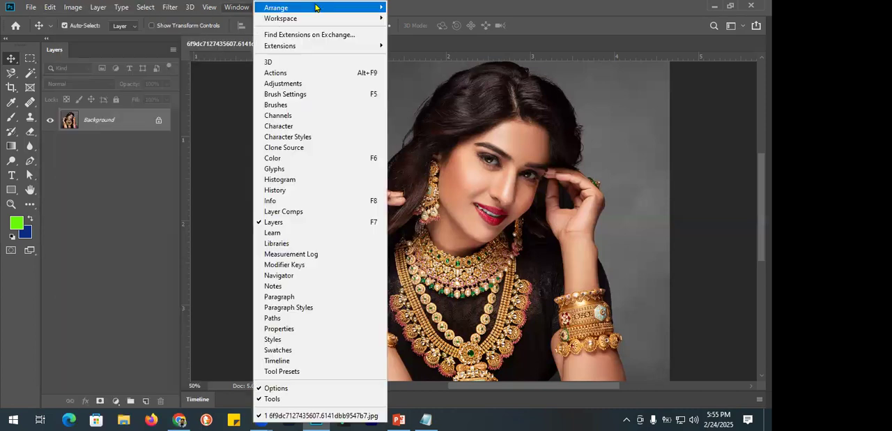
left_click(74, 7)
mouse_move(92, 37)
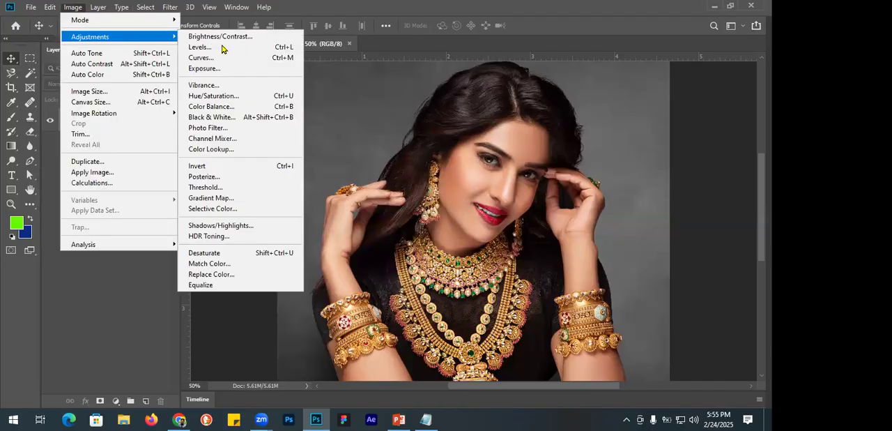
left_click(213, 254)
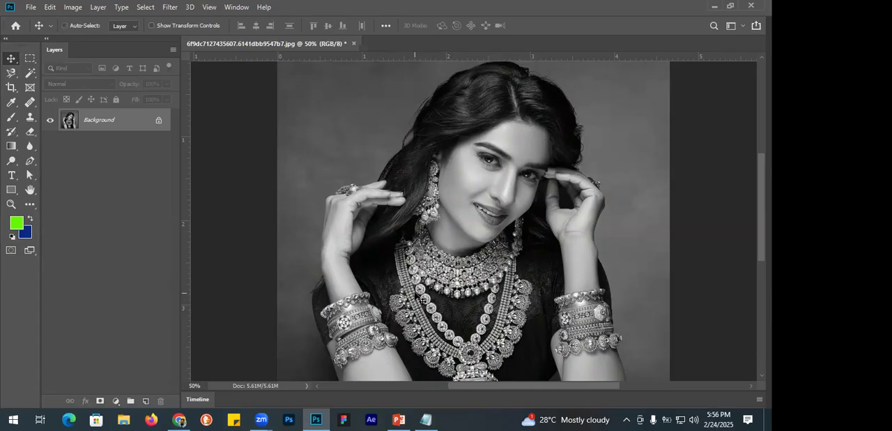
Get a close view of the model's long earring beside the hair and choose the History Brush tool.
scroll(414, 293, "up", 5)
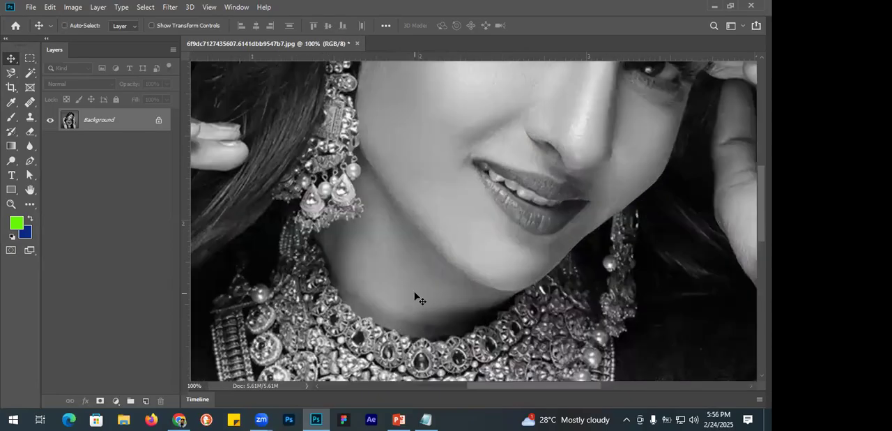
key("ctrl+plus")
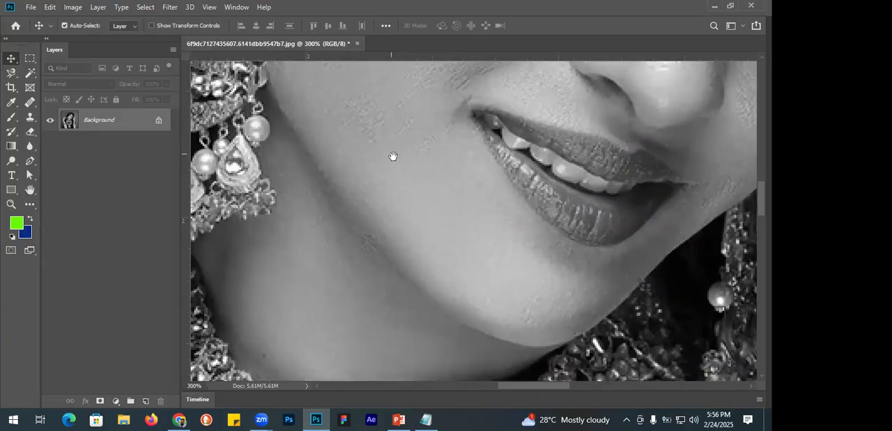
scroll(506, 283, "left", 10)
scroll(506, 283, "up", 3)
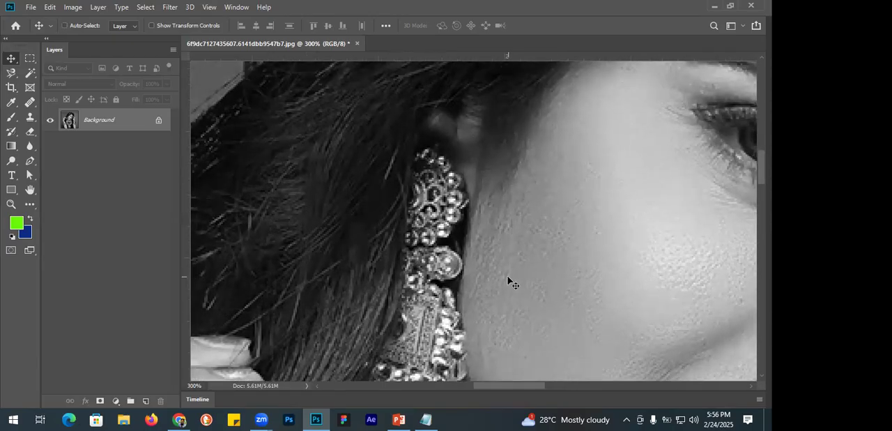
key("ctrl+plus")
key("ctrl+plus")
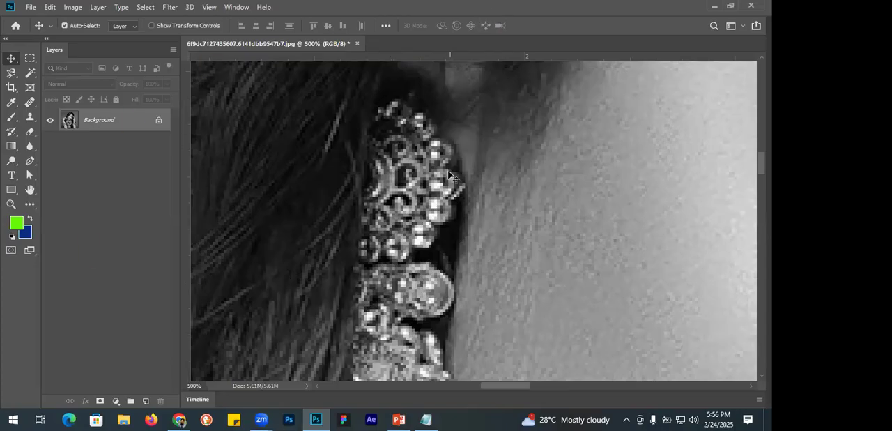
left_click(12, 133)
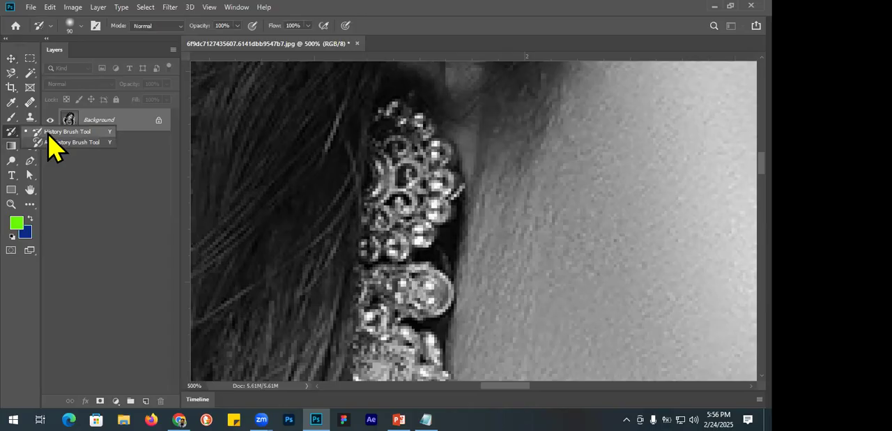
left_click(64, 132)
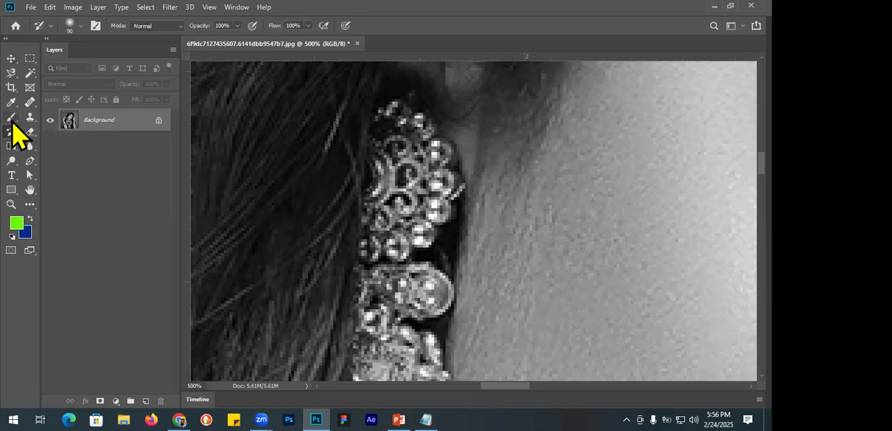
right_click(12, 134)
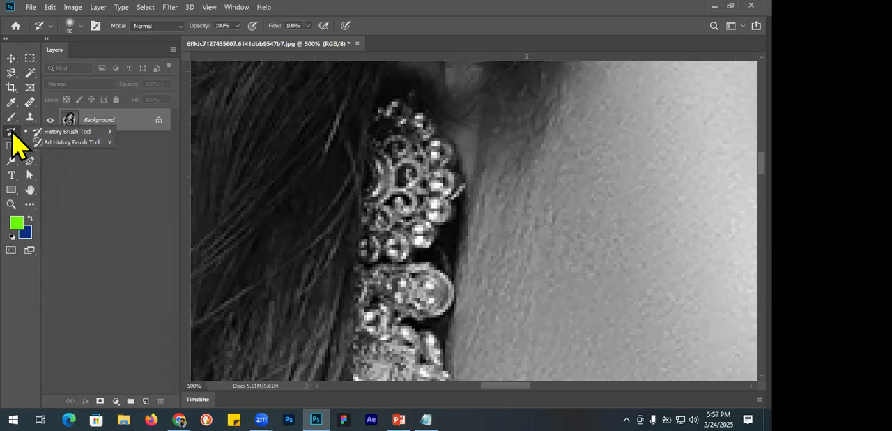
left_click(72, 133)
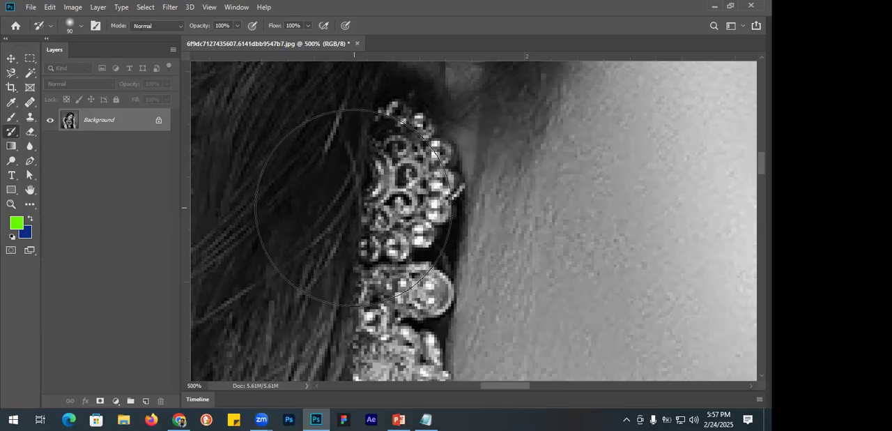
Reduce the History Brush size to 8 px to suit the fine detail of the earring's top piece.
key("bracketleft")
key("bracketleft")
key("bracketleft")
key("bracketleft")
key("bracketleft")
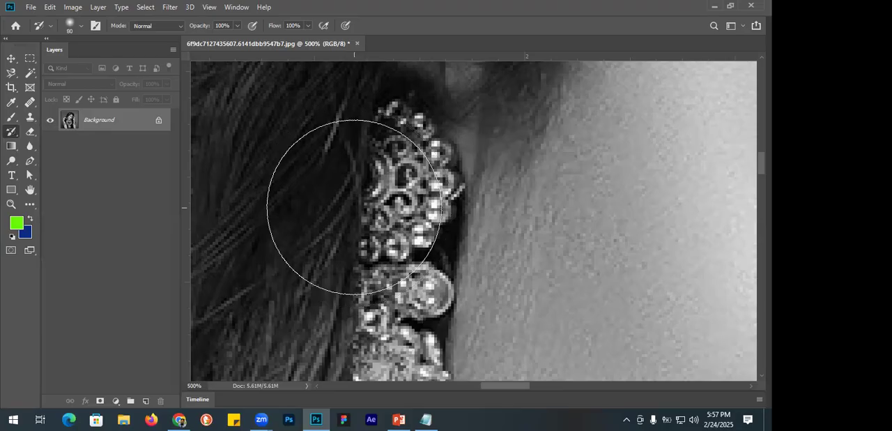
key("bracketleft")
key("bracketleft")
key("bracketleft")
key("bracketleft")
key("bracketleft")
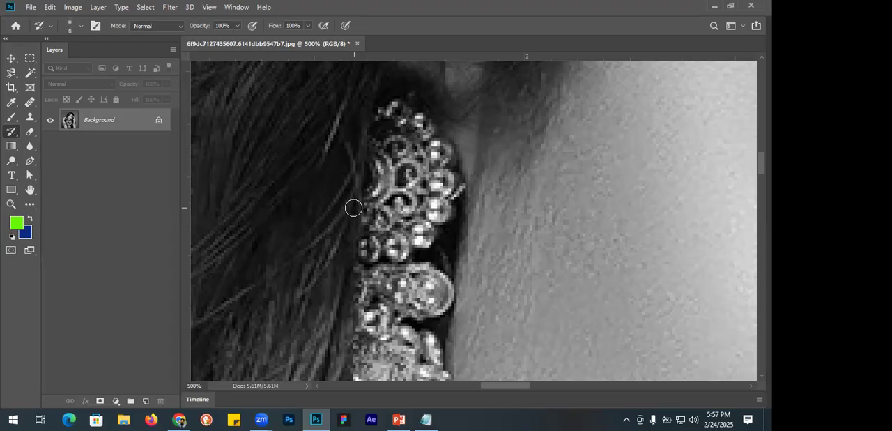
key("bracketright")
key("bracketright")
key("bracketright")
key("bracketright")
key("bracketright")
key("bracketright")
key("bracketright")
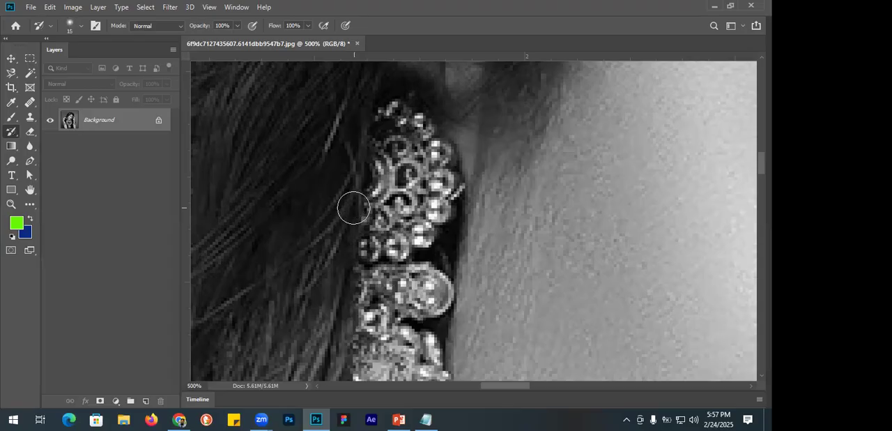
key("bracketright")
key("bracketright")
key("bracketright")
key("bracketright")
key("bracketright")
key("bracketleft")
key("bracketleft")
key("bracketleft")
key("bracketleft")
key("bracketleft")
key("bracketleft")
key("bracketleft")
key("bracketleft")
key("bracketleft")
key("bracketleft")
key("bracketleft")
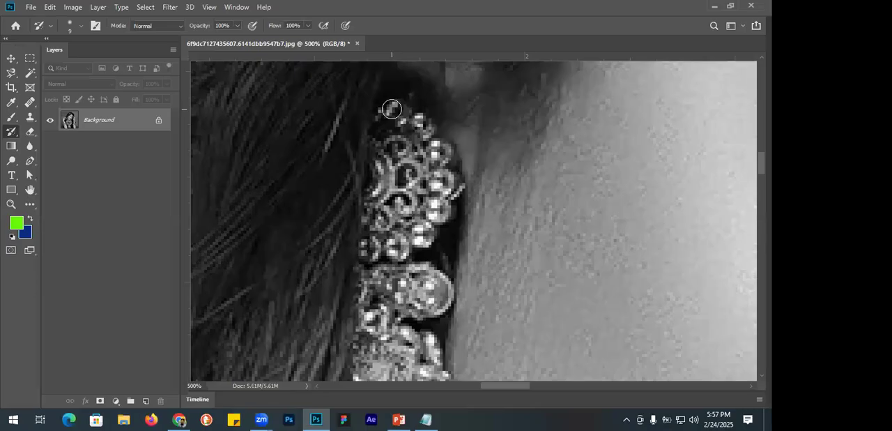
scroll(385, 131, "up", 1)
left_click(384, 132)
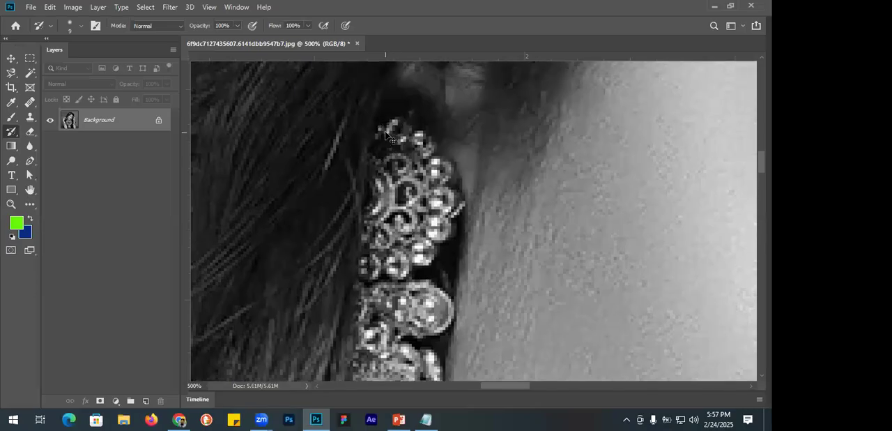
scroll(385, 131, "up", 1)
scroll(363, 143, "up", 1)
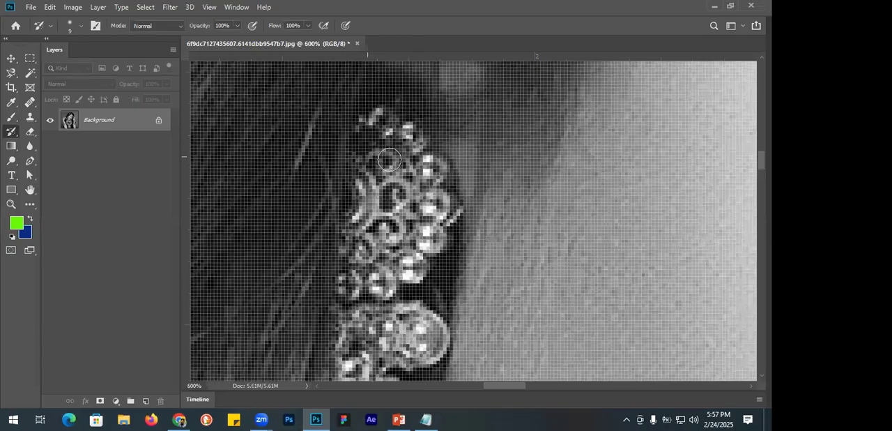
key("bracketleft")
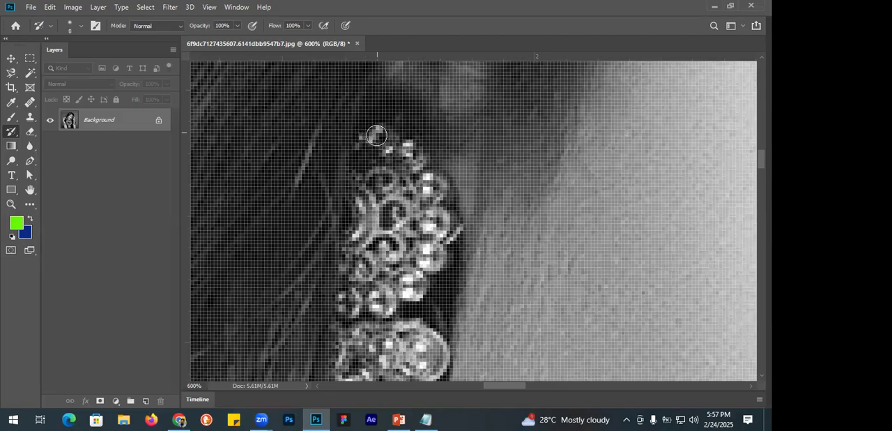
Restore the colour of the earring's beaded top cluster and the rounded piece just beneath it with the History Brush.
mouse_move(367, 141)
left_mouse_down()
mouse_move(379, 137)
mouse_move(414, 162)
mouse_move(407, 149)
mouse_move(447, 240)
mouse_move(405, 284)
left_mouse_up()
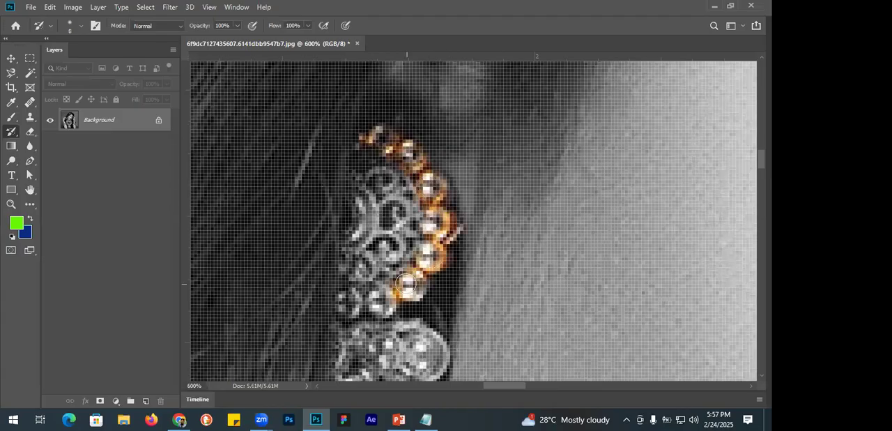
mouse_move(353, 310)
left_mouse_down()
mouse_move(366, 208)
mouse_move(358, 174)
mouse_move(370, 224)
mouse_move(394, 191)
mouse_move(380, 177)
mouse_move(409, 191)
mouse_move(397, 230)
mouse_move(376, 241)
mouse_move(402, 243)
mouse_move(379, 265)
mouse_move(418, 227)
mouse_move(417, 250)
mouse_move(385, 292)
mouse_move(370, 267)
left_mouse_up()
scroll(369, 267, "down", 3)
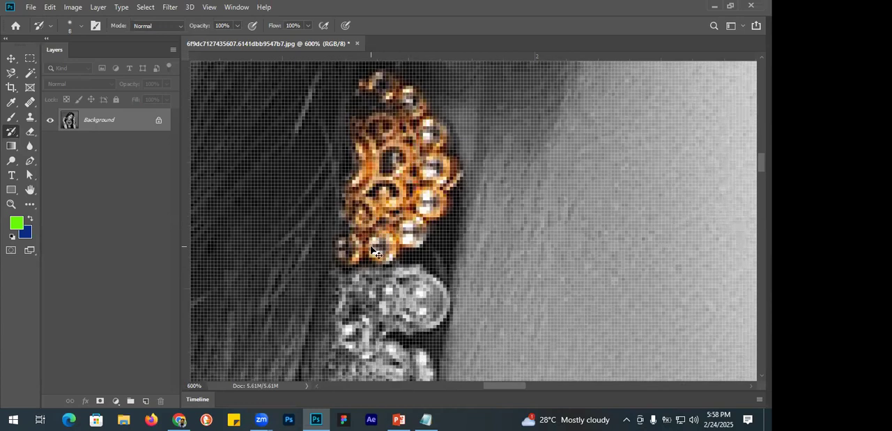
scroll(369, 245, "down", 1)
scroll(368, 210, "down", 2)
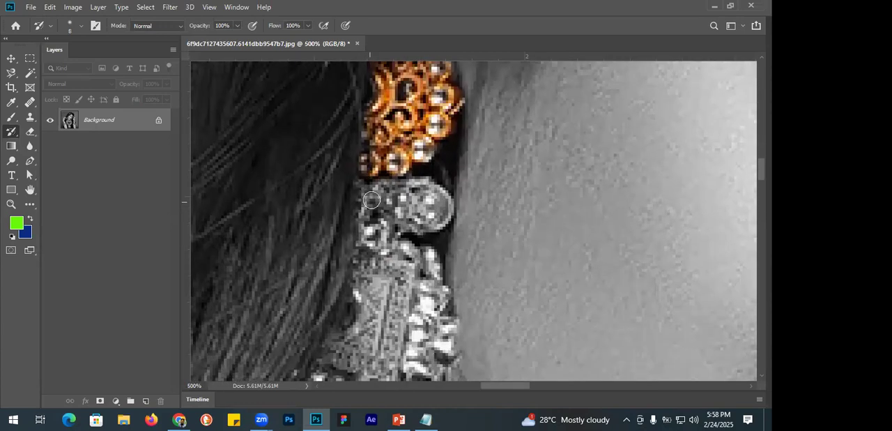
mouse_move(368, 189)
left_mouse_down()
mouse_move(370, 237)
mouse_move(399, 259)
mouse_move(380, 230)
mouse_move(399, 202)
mouse_move(388, 189)
mouse_move(387, 201)
mouse_move(402, 188)
mouse_move(437, 190)
mouse_move(446, 213)
mouse_move(427, 217)
mouse_move(419, 200)
mouse_move(403, 208)
mouse_move(432, 221)
mouse_move(396, 228)
mouse_move(393, 206)
left_mouse_up()
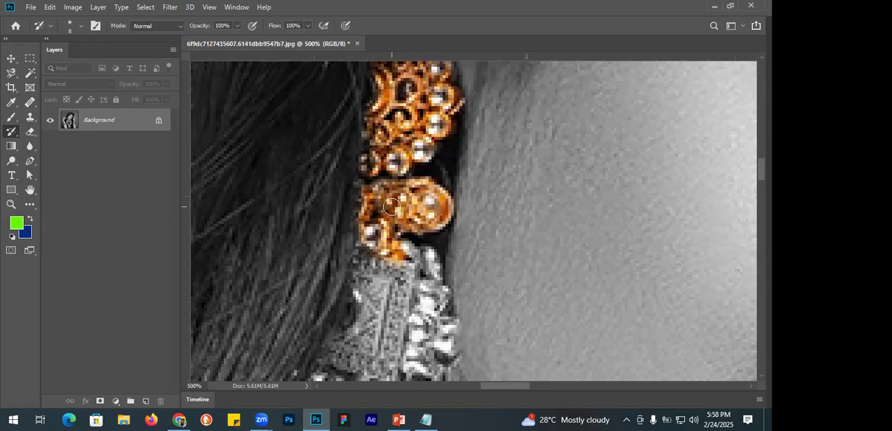
Paint colour back into the earring's middle section, covering the stone edge, the patterned panel and the gold rim below it.
scroll(392, 206, "down", 1)
scroll(391, 207, "down", 2)
mouse_move(372, 148)
left_mouse_down()
mouse_move(364, 198)
mouse_move(368, 177)
mouse_move(399, 189)
mouse_move(412, 184)
mouse_move(405, 166)
mouse_move(432, 186)
mouse_move(431, 177)
mouse_move(441, 223)
mouse_move(427, 199)
mouse_move(411, 252)
mouse_move(429, 213)
mouse_move(429, 250)
mouse_move(445, 248)
mouse_move(432, 324)
left_mouse_up()
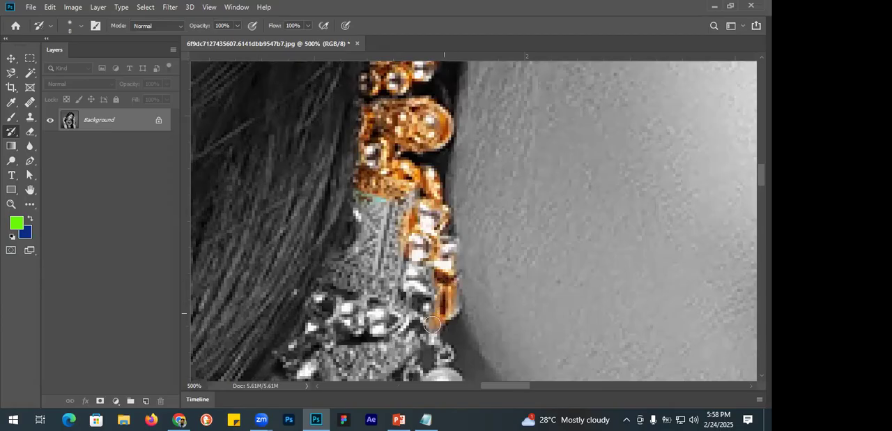
mouse_move(394, 233)
left_mouse_down()
mouse_move(392, 286)
mouse_move(377, 224)
left_mouse_up()
mouse_move(375, 195)
left_mouse_down()
mouse_move(376, 236)
mouse_move(378, 200)
left_mouse_up()
mouse_move(417, 275)
left_mouse_down()
mouse_move(335, 273)
mouse_move(372, 248)
mouse_move(361, 201)
mouse_move(362, 251)
mouse_move(377, 243)
mouse_move(386, 201)
mouse_move(414, 229)
mouse_move(418, 252)
mouse_move(390, 174)
mouse_move(356, 223)
mouse_move(380, 225)
mouse_move(333, 160)
mouse_move(313, 186)
mouse_move(320, 168)
mouse_move(322, 205)
mouse_move(347, 175)
mouse_move(364, 193)
mouse_move(411, 206)
mouse_move(386, 232)
mouse_move(350, 244)
mouse_move(408, 219)
mouse_move(376, 247)
mouse_move(339, 255)
mouse_move(364, 221)
mouse_move(355, 226)
mouse_move(391, 206)
mouse_move(361, 177)
mouse_move(393, 165)
mouse_move(354, 182)
mouse_move(396, 173)
mouse_move(308, 257)
mouse_move(331, 218)
mouse_move(320, 192)
mouse_move(263, 280)
mouse_move(244, 290)
left_mouse_up()
Restore the colour of the earring's side ornament, hanging pearls and teardrop pendants.
scroll(396, 196, "down", 3)
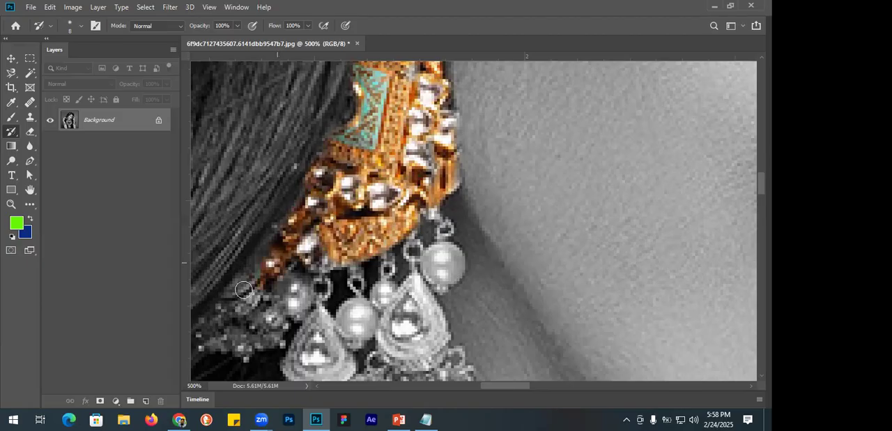
scroll(307, 200, "down", 2)
mouse_move(305, 160)
left_mouse_down()
mouse_move(320, 212)
mouse_move(322, 196)
mouse_move(320, 217)
mouse_move(279, 230)
mouse_move(260, 252)
mouse_move(285, 249)
mouse_move(235, 249)
mouse_move(236, 220)
mouse_move(263, 208)
mouse_move(233, 244)
mouse_move(205, 246)
mouse_move(199, 264)
mouse_move(242, 272)
mouse_move(273, 243)
mouse_move(327, 256)
mouse_move(334, 276)
mouse_move(320, 232)
mouse_move(339, 254)
mouse_move(336, 308)
mouse_move(293, 288)
mouse_move(311, 243)
mouse_move(307, 260)
mouse_move(353, 246)
mouse_move(359, 234)
mouse_move(344, 247)
mouse_move(360, 241)
mouse_move(358, 218)
left_mouse_up()
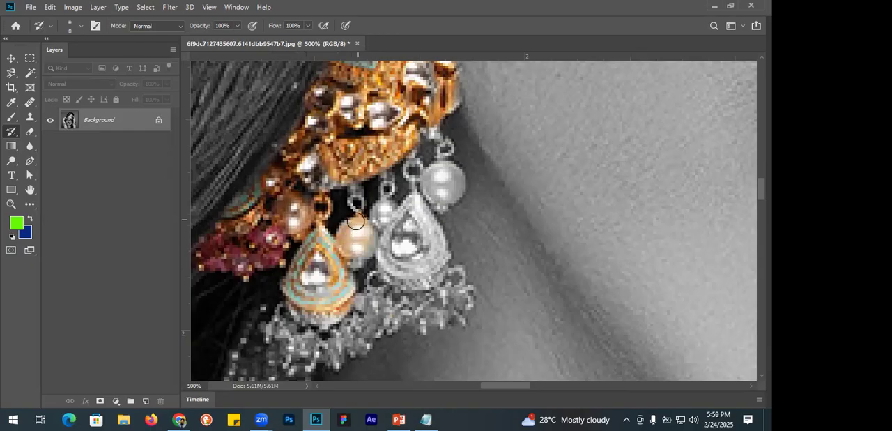
mouse_move(376, 230)
left_mouse_down()
mouse_move(407, 225)
mouse_move(416, 201)
mouse_move(447, 272)
mouse_move(409, 282)
mouse_move(403, 231)
mouse_move(379, 277)
mouse_move(390, 263)
mouse_move(419, 275)
mouse_move(364, 301)
mouse_move(352, 295)
mouse_move(373, 310)
mouse_move(358, 275)
left_mouse_up()
Bring back the pink of the bead fringe hanging under the earring's teardrop pendants.
scroll(425, 193, "down", 3)
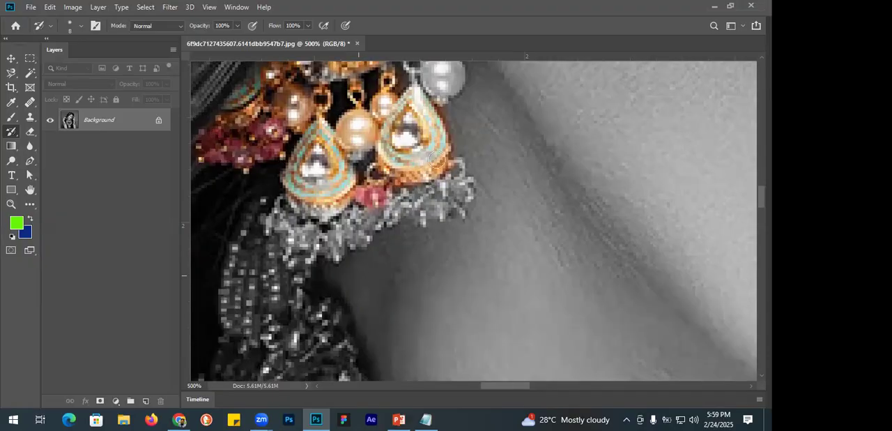
scroll(449, 168, "down", 1)
mouse_move(448, 173)
left_mouse_down()
mouse_move(415, 179)
mouse_move(420, 166)
mouse_move(311, 202)
mouse_move(275, 180)
mouse_move(301, 213)
mouse_move(347, 219)
mouse_move(399, 184)
mouse_move(332, 212)
mouse_move(419, 180)
mouse_move(444, 182)
mouse_move(337, 163)
left_mouse_up()
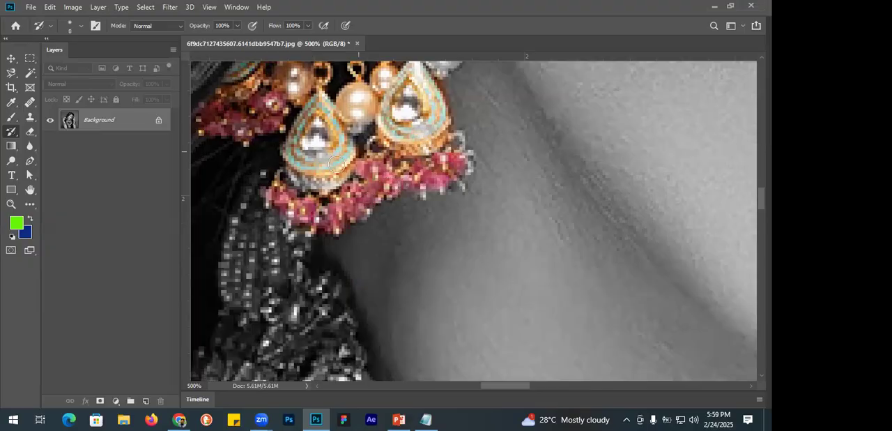
Enlarge the History Brush to 30 px and restore the colour of the choker's upper rows around the neck.
scroll(276, 141, "down", 3)
key("ctrl+0")
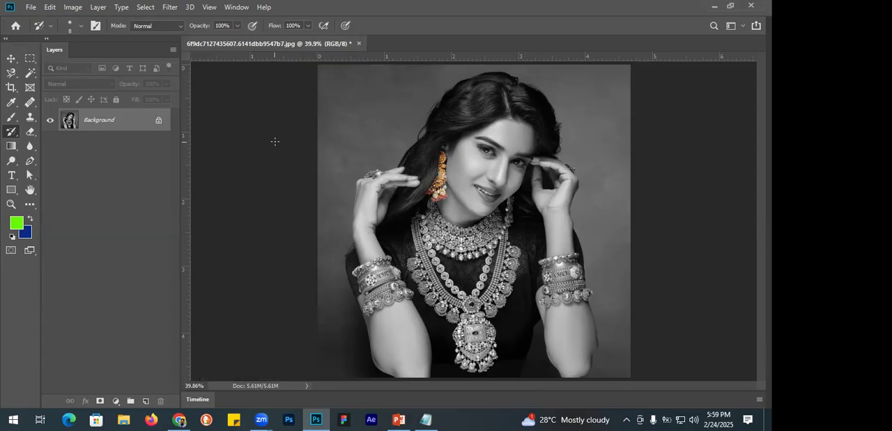
key("ctrl+1")
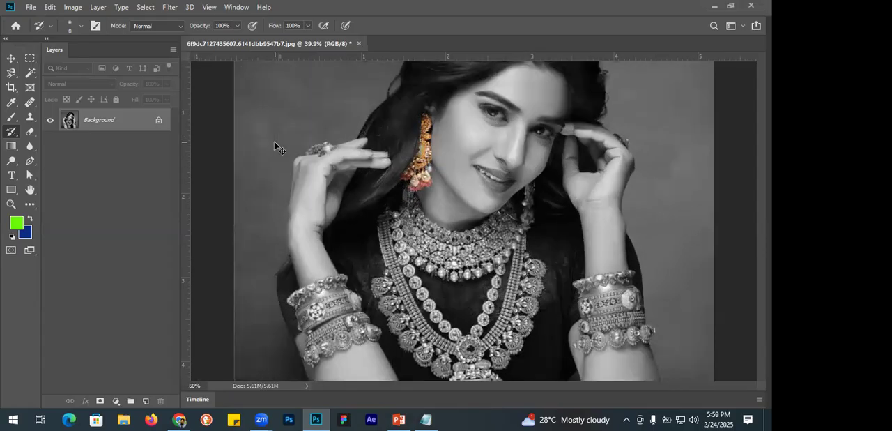
key("ctrl+plus")
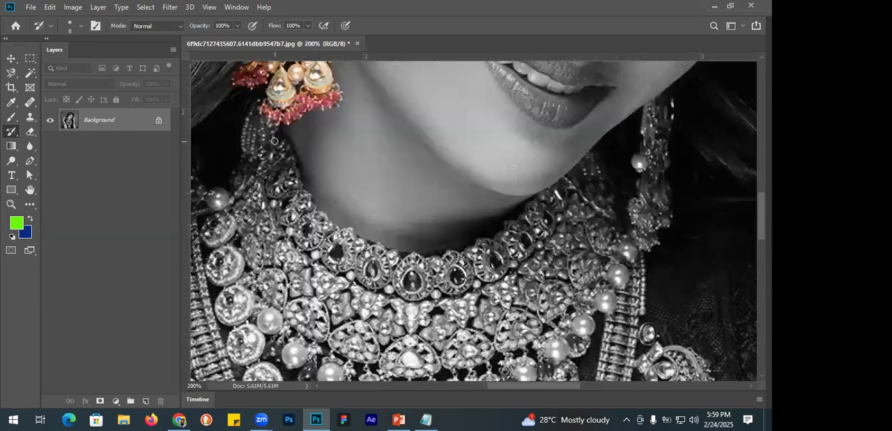
left_click_drag(305, 203, 357, 244)
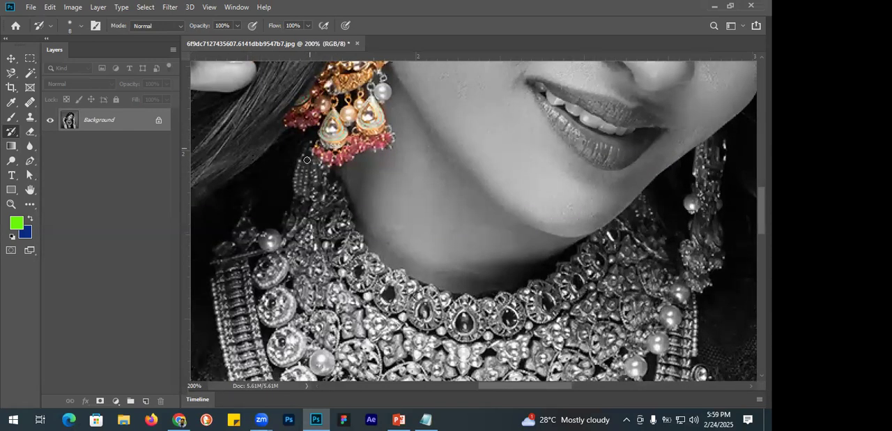
mouse_move(303, 158)
left_mouse_down()
mouse_move(298, 180)
mouse_move(319, 180)
mouse_move(318, 159)
mouse_move(328, 189)
mouse_move(307, 191)
left_mouse_up()
key("bracketright")
key("bracketright")
key("bracketright")
mouse_move(300, 215)
left_mouse_down()
mouse_move(302, 236)
mouse_move(319, 234)
mouse_move(332, 201)
mouse_move(330, 228)
mouse_move(354, 260)
mouse_move(349, 241)
mouse_move(312, 292)
mouse_move(349, 301)
mouse_move(373, 265)
mouse_move(399, 299)
mouse_move(321, 295)
mouse_move(453, 346)
mouse_move(499, 346)
mouse_move(458, 356)
mouse_move(533, 354)
mouse_move(598, 337)
mouse_move(635, 281)
mouse_move(647, 204)
mouse_move(641, 226)
mouse_move(601, 255)
mouse_move(603, 246)
mouse_move(570, 300)
mouse_move(617, 294)
mouse_move(626, 255)
mouse_move(568, 316)
mouse_move(505, 325)
mouse_move(421, 310)
mouse_move(492, 314)
mouse_move(542, 302)
mouse_move(587, 274)
mouse_move(506, 301)
mouse_move(556, 296)
mouse_move(618, 262)
mouse_move(643, 237)
left_mouse_up()
Restore the colour of the choker's lower border, its pearl and green bead drops, and the adjoining strap and medallions.
scroll(643, 237, "down", 1)
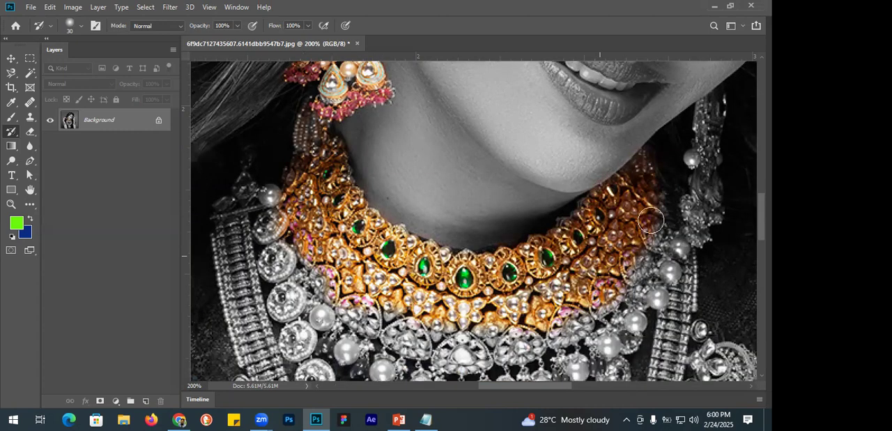
scroll(550, 302, "down", 1)
mouse_move(493, 299)
left_mouse_down()
mouse_move(423, 315)
mouse_move(443, 315)
mouse_move(370, 283)
mouse_move(325, 255)
mouse_move(308, 203)
mouse_move(267, 153)
mouse_move(219, 175)
mouse_move(228, 220)
mouse_move(246, 192)
mouse_move(243, 216)
left_mouse_up()
mouse_move(246, 323)
left_mouse_down()
mouse_move(259, 331)
mouse_move(264, 193)
mouse_move(287, 274)
left_mouse_up()
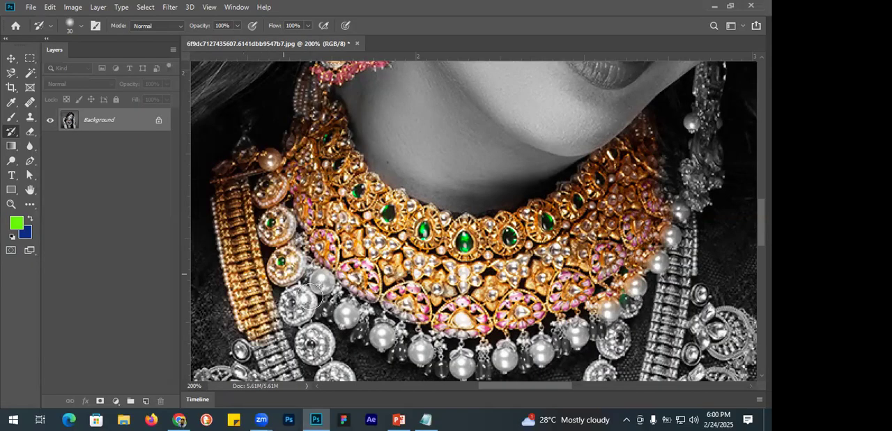
left_click_drag(310, 327, 313, 290)
mouse_move(450, 357)
left_mouse_down()
mouse_move(543, 351)
mouse_move(589, 326)
mouse_move(637, 286)
mouse_move(678, 210)
mouse_move(628, 287)
left_mouse_up()
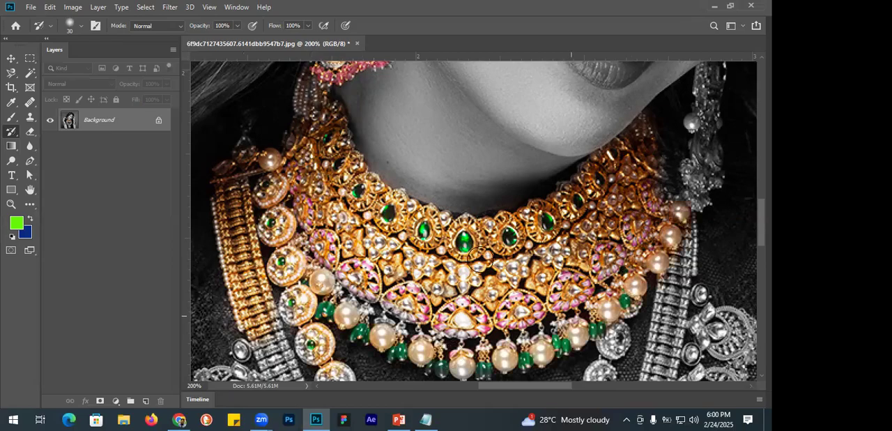
Paint colour back into the next round medallions of the chain running down below the choker.
scroll(481, 255, "down", 3)
scroll(315, 213, "down", 1)
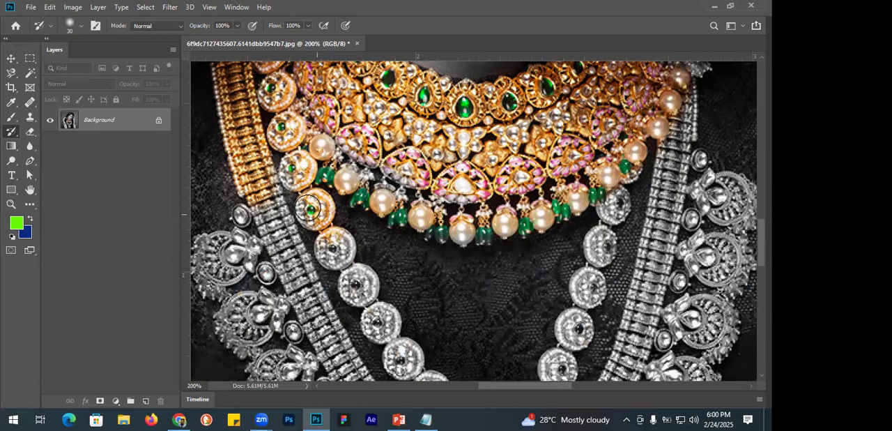
mouse_move(350, 278)
left_mouse_down()
mouse_move(359, 289)
mouse_move(362, 279)
left_mouse_up()
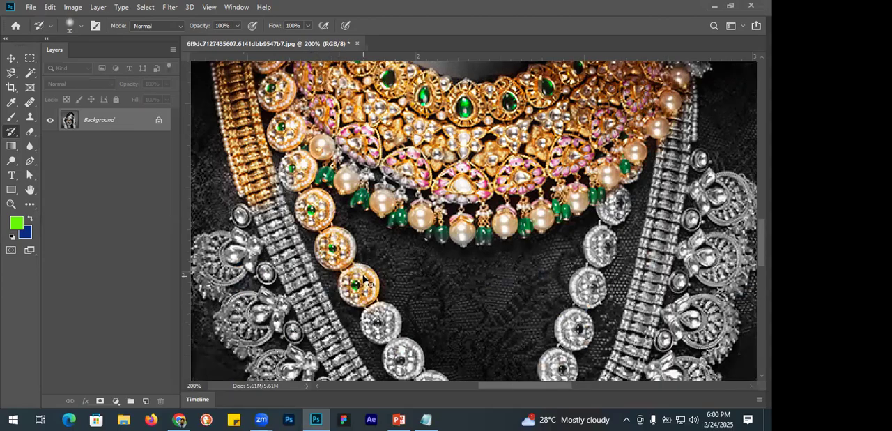
key("ctrl+0")
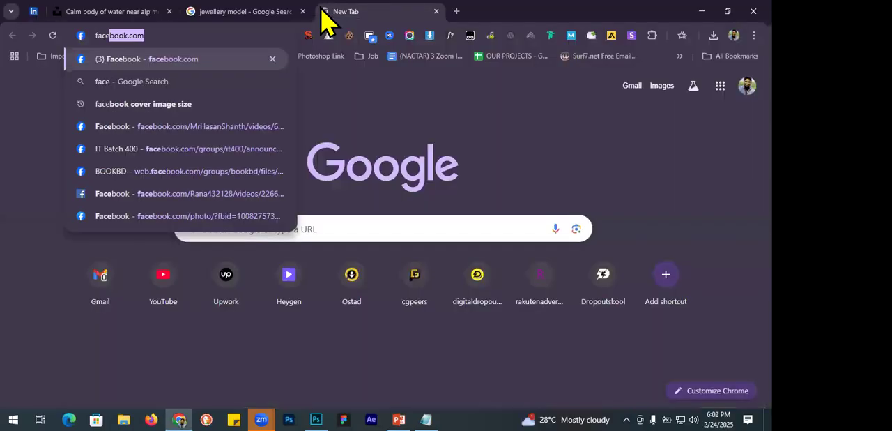
Switch to Chrome and open facebook.com in a new tab.
key("Right")
type("/w")
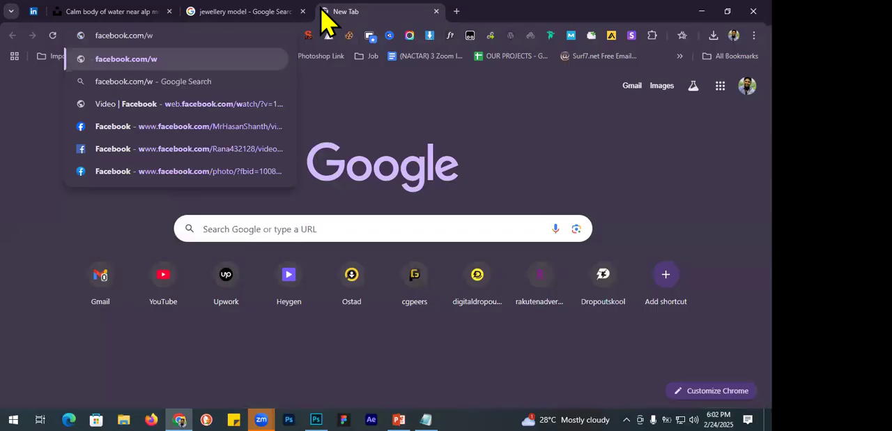
type("ar")
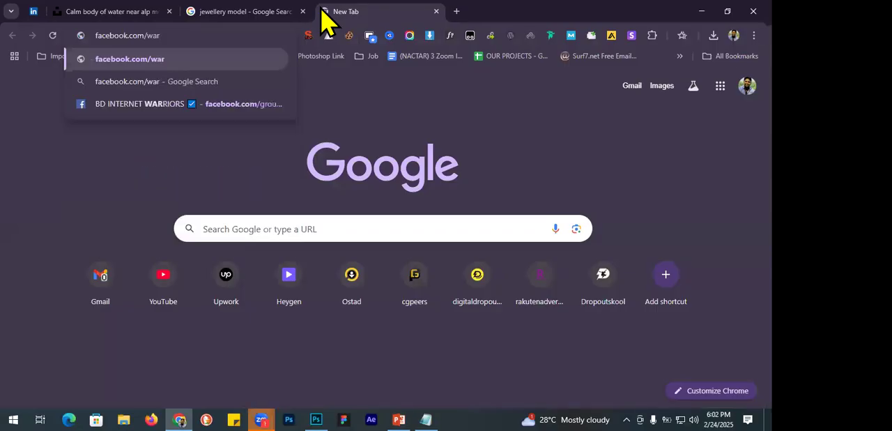
key("BackSpace")
key("BackSpace")
key("BackSpace")
key("Return")
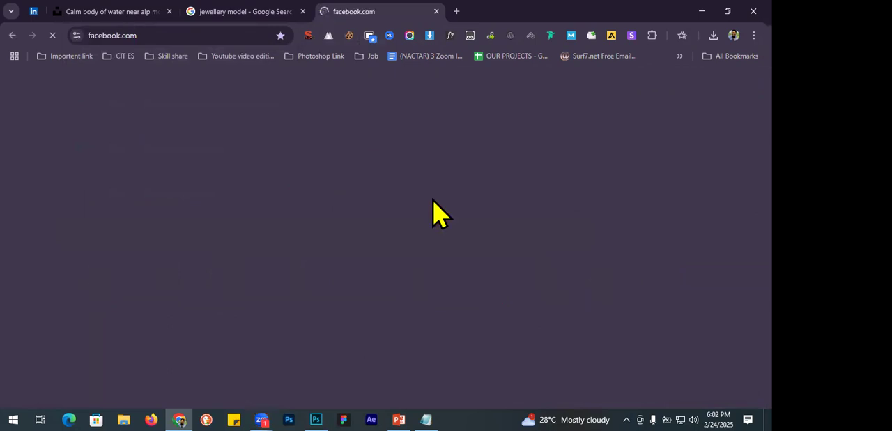
Search Facebook for "wa" and open the Warm Blooded Graphics Designer group.
left_click(128, 85)
type("wa")
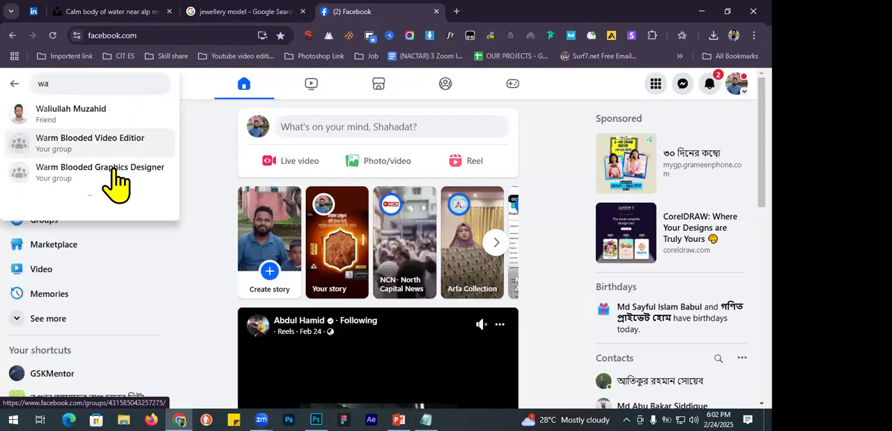
left_click(116, 180)
left_click(148, 35)
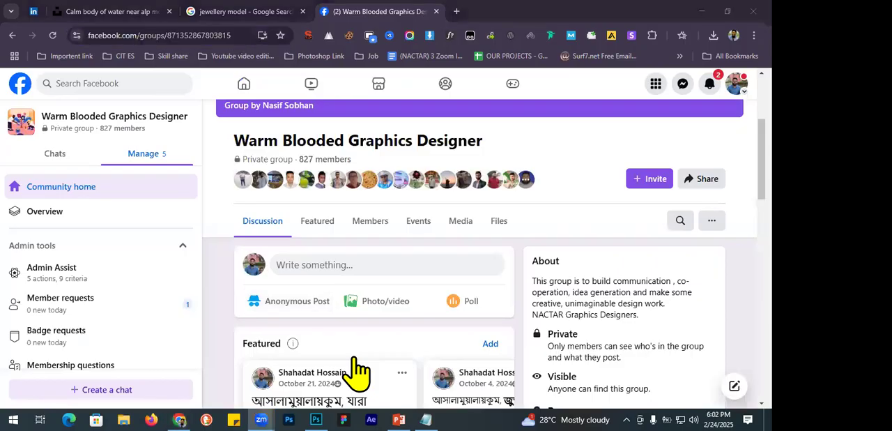
Check the notifications and look through the recent posts in the Warm Blooded Graphics Designer group.
left_click(711, 85)
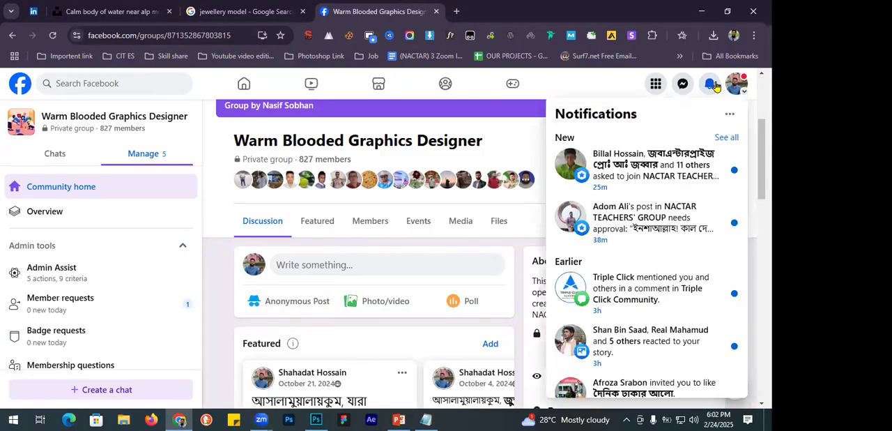
left_click(711, 84)
scroll(343, 233, "down", 8)
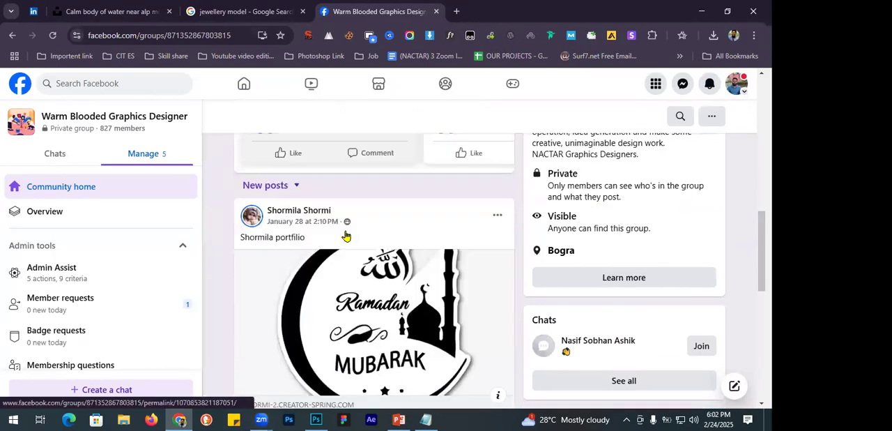
scroll(237, 282, "up", 2)
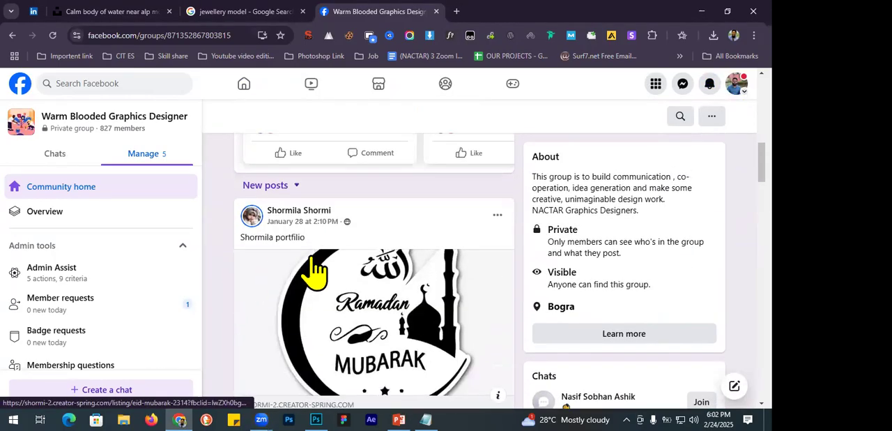
scroll(316, 274, "down", 3)
scroll(230, 251, "down", 10)
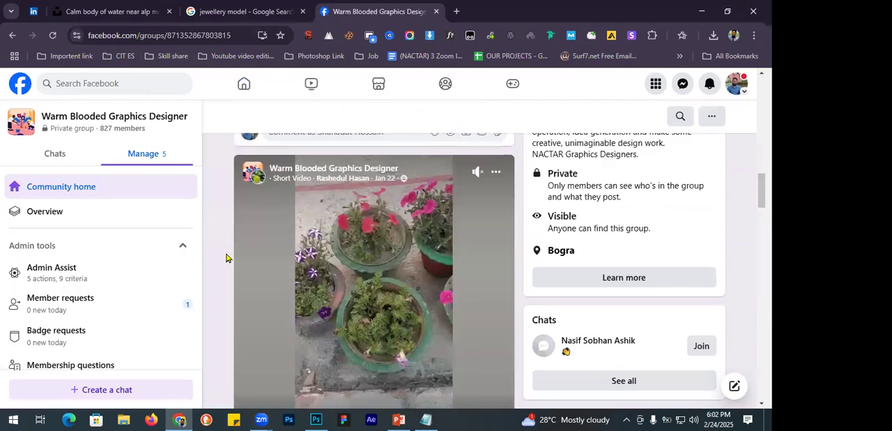
scroll(226, 257, "down", 8)
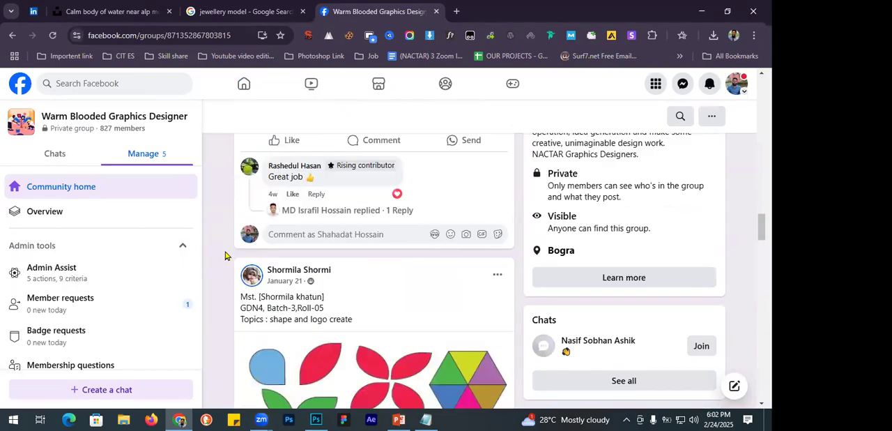
scroll(225, 255, "down", 8)
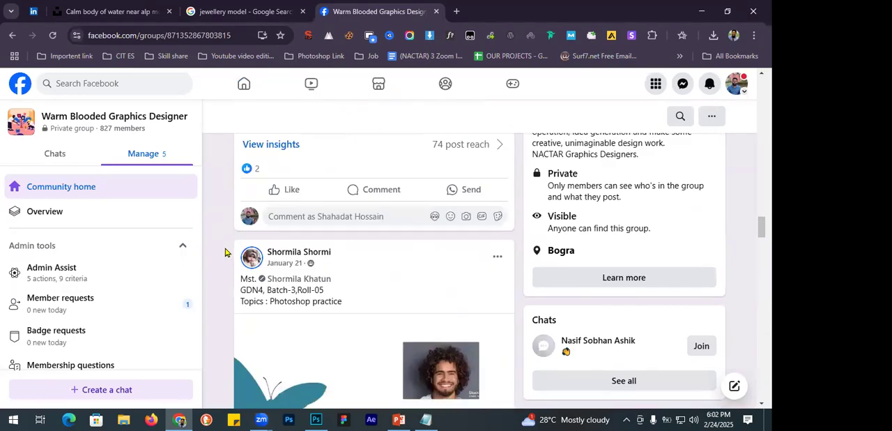
scroll(224, 248, "down", 10)
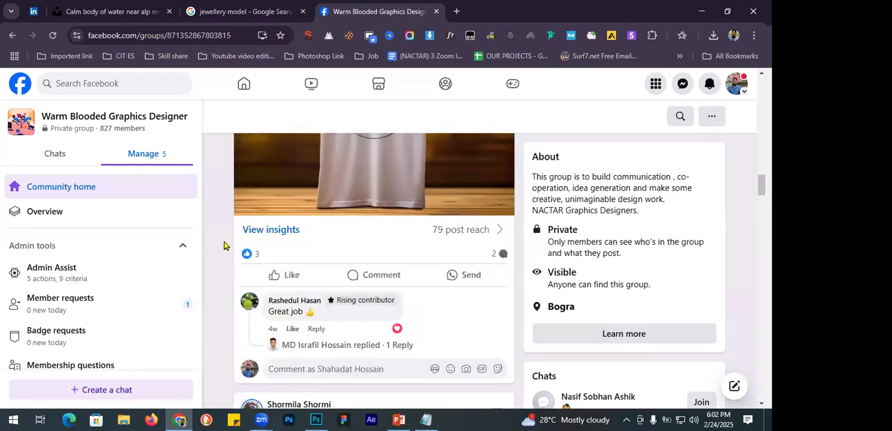
scroll(225, 246, "up", 5)
scroll(224, 246, "down", 4)
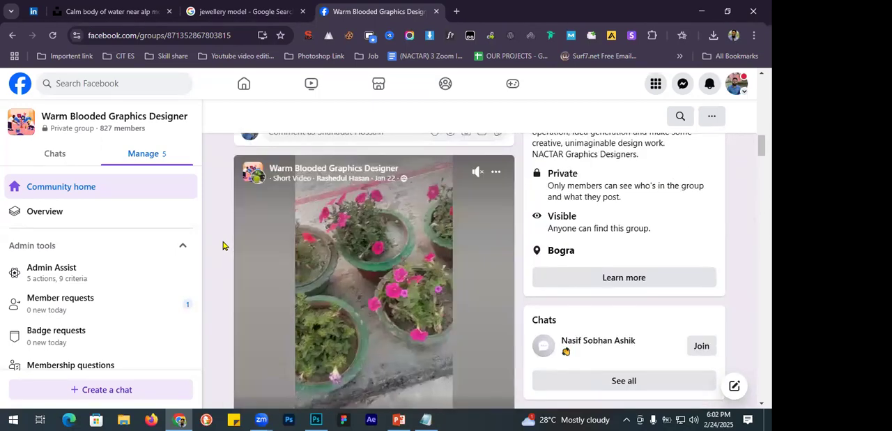
Open the group's member requests and approve the pending one.
scroll(97, 346, "down", 2)
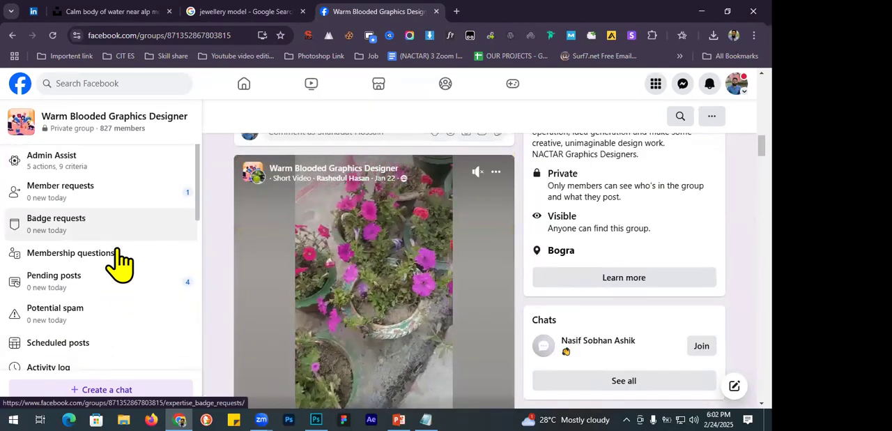
left_click(128, 213)
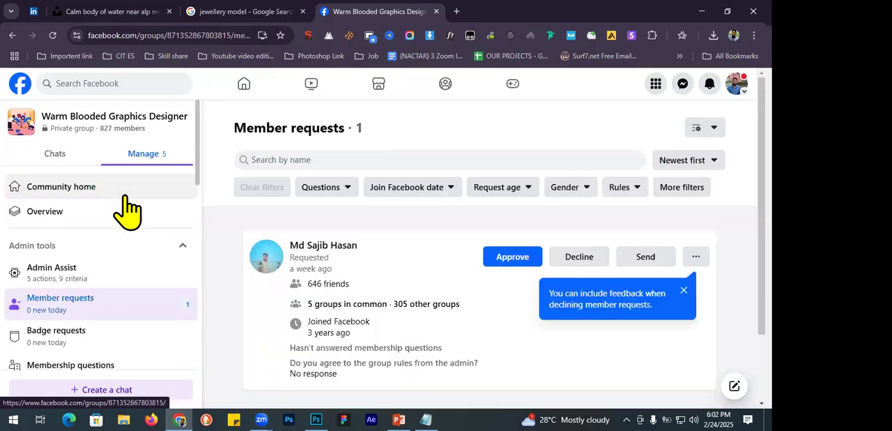
left_click(503, 261)
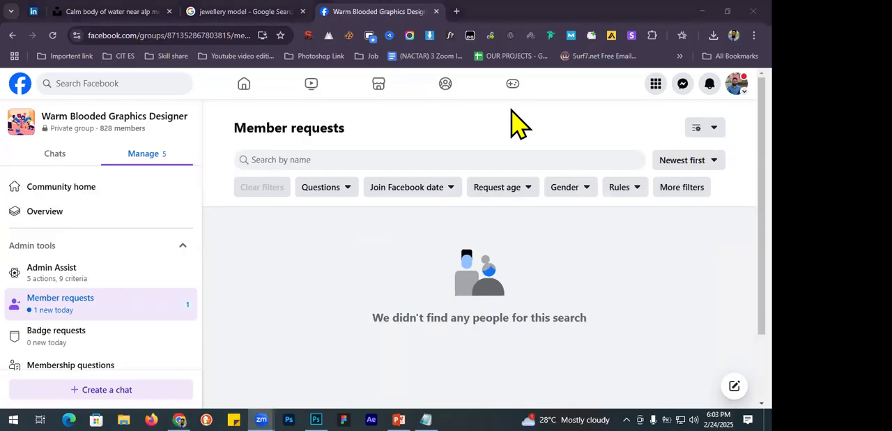
Reload the group's member requests and approve the three new pending requests.
left_click(73, 300)
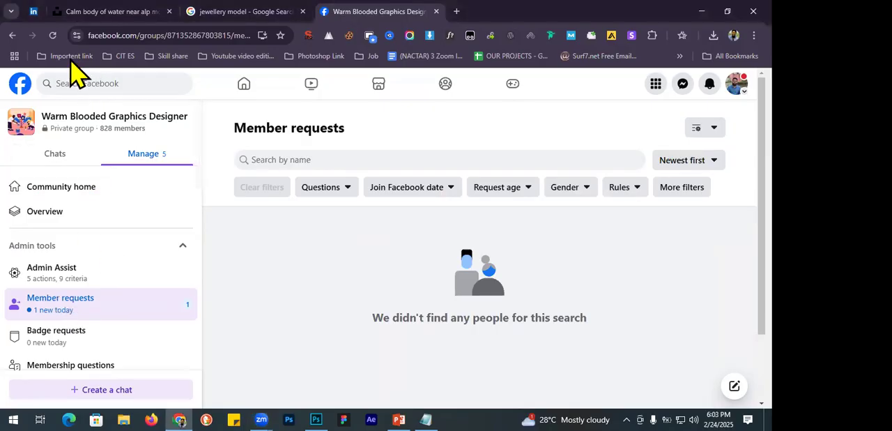
left_click(56, 36)
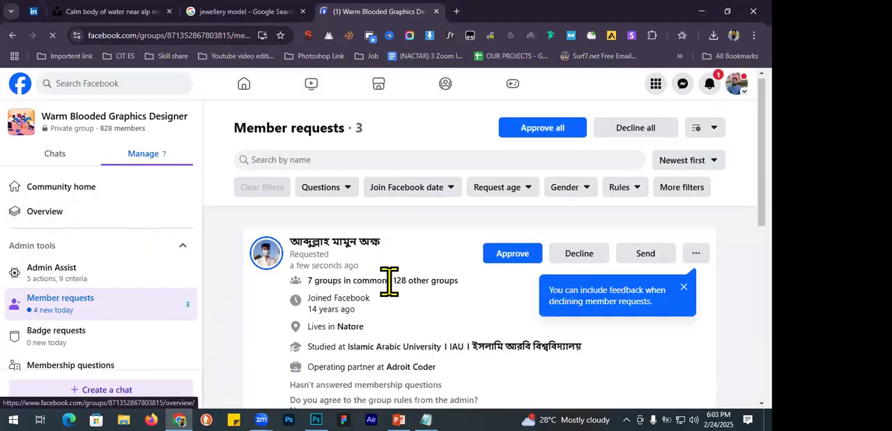
scroll(390, 281, "down", 3)
scroll(391, 283, "up", 3)
left_click(522, 259)
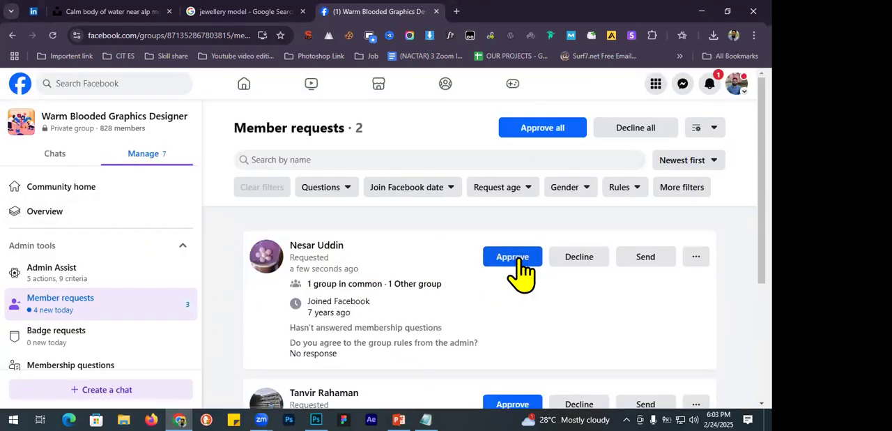
left_click(517, 259)
left_click(519, 257)
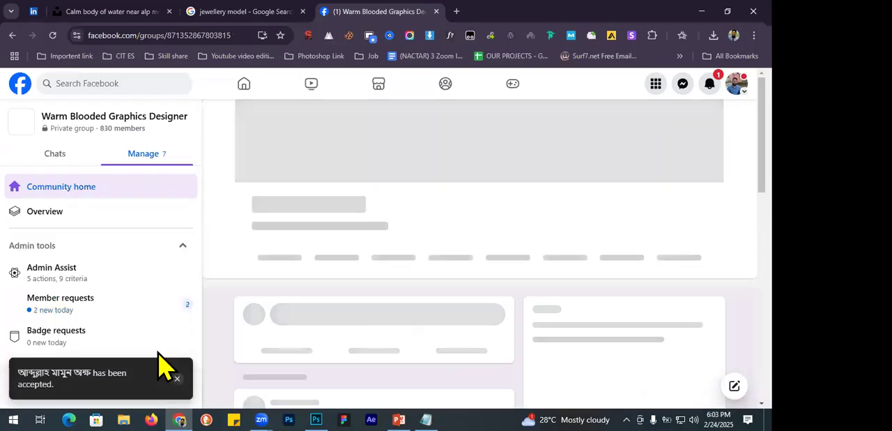
Check the latest Facebook notifications and close the list.
left_click(710, 85)
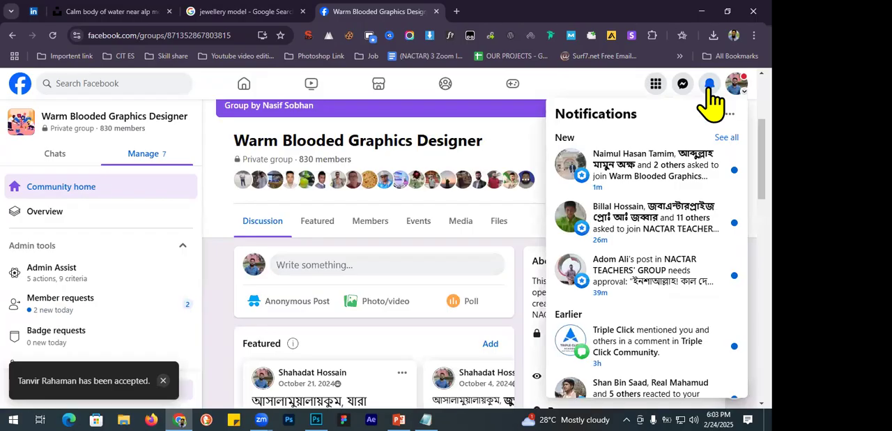
left_click(710, 85)
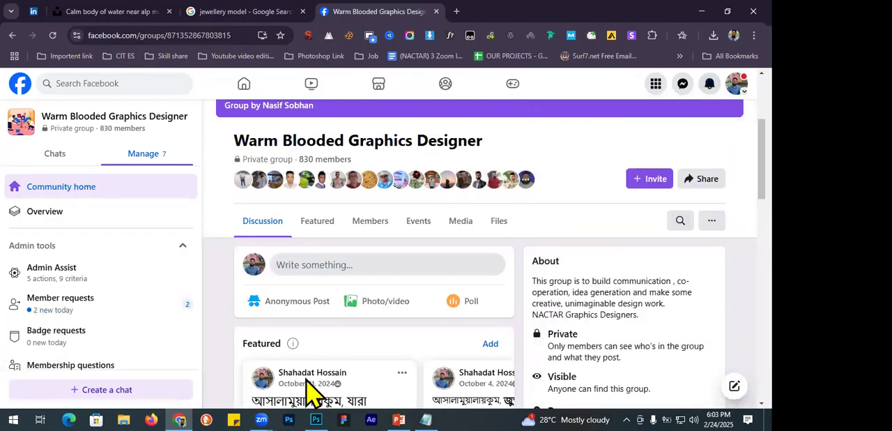
Switch to Photoshop, review the Lasso and History Brush tool groups, and return to the Move tool.
left_click(316, 419)
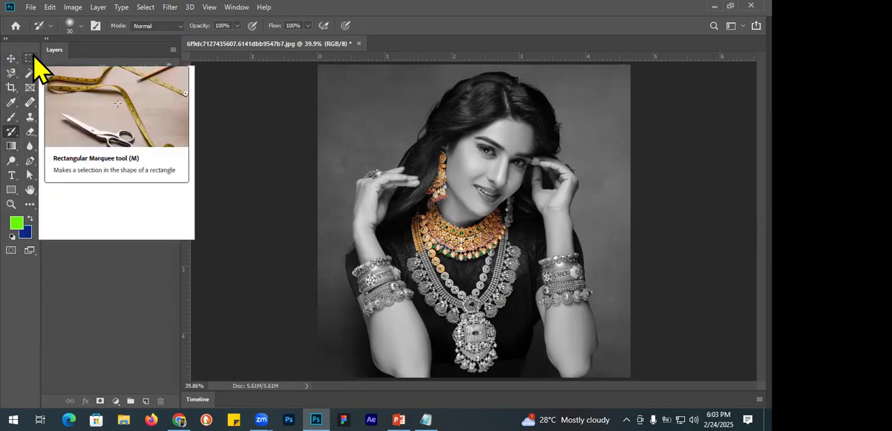
left_click(13, 74)
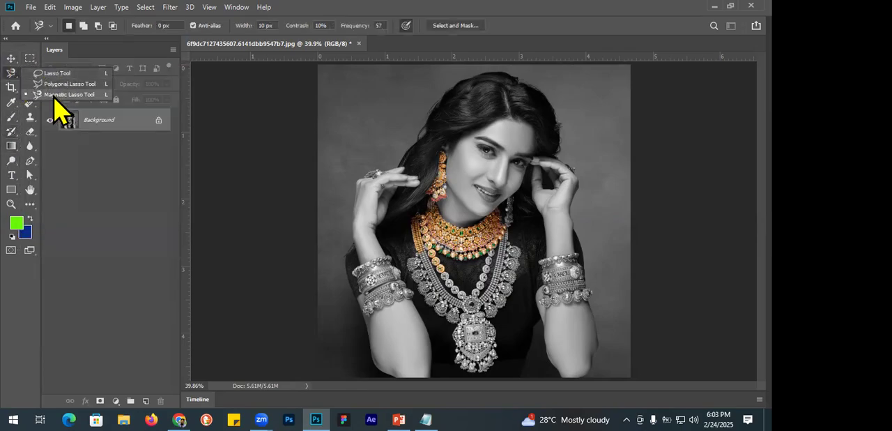
left_click(11, 58)
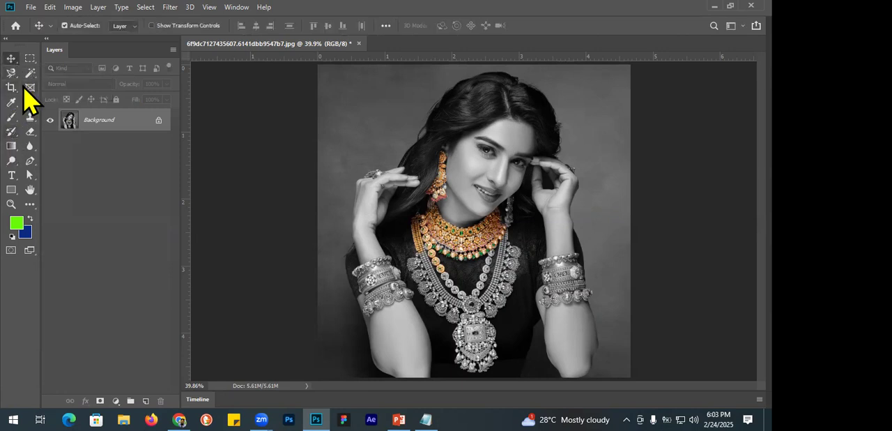
left_click(14, 131)
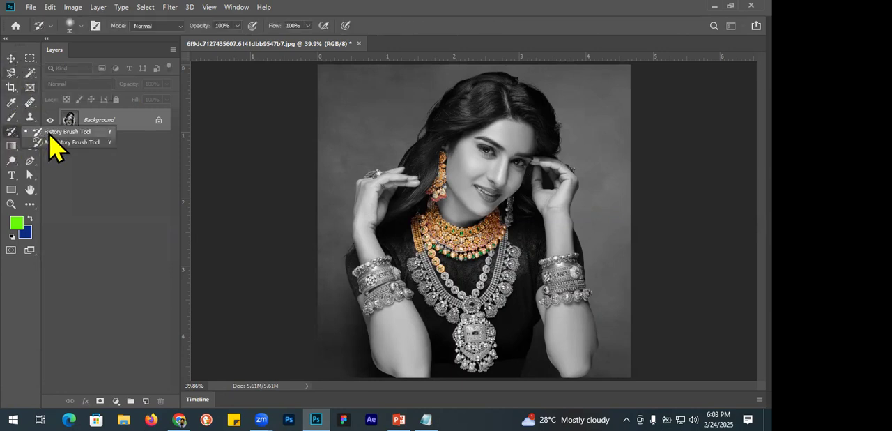
left_click(50, 134)
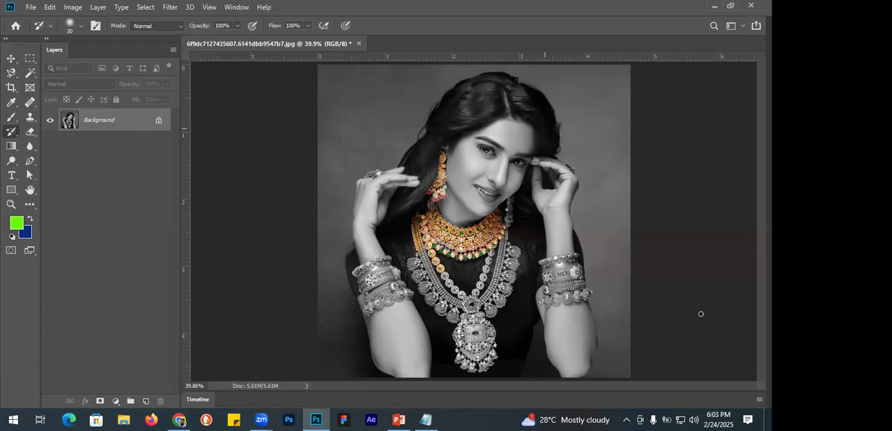
left_click(11, 58)
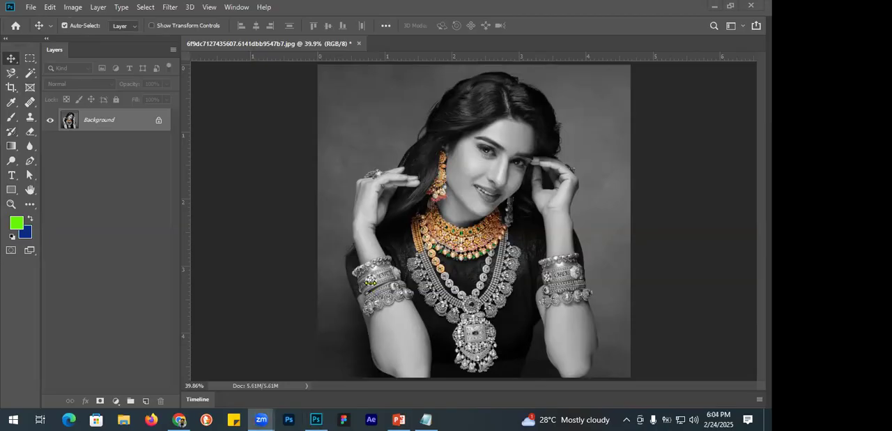
left_click(258, 180)
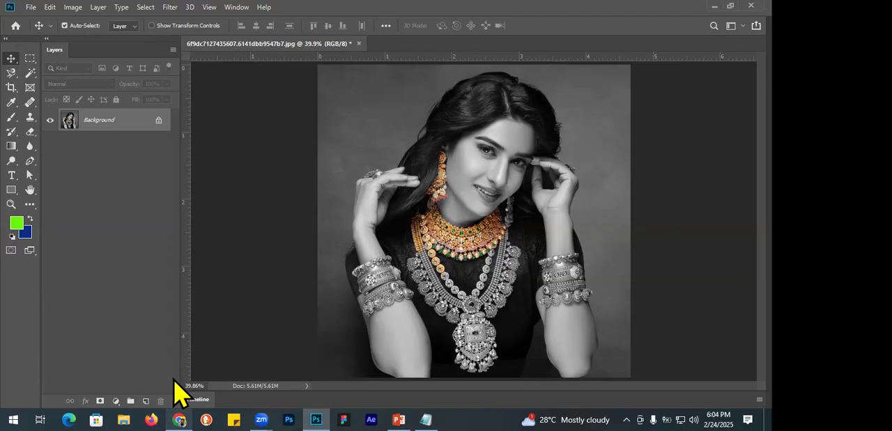
Switch to the Chrome window showing the Warm Blooded Graphics Designer group.
mouse_move(179, 419)
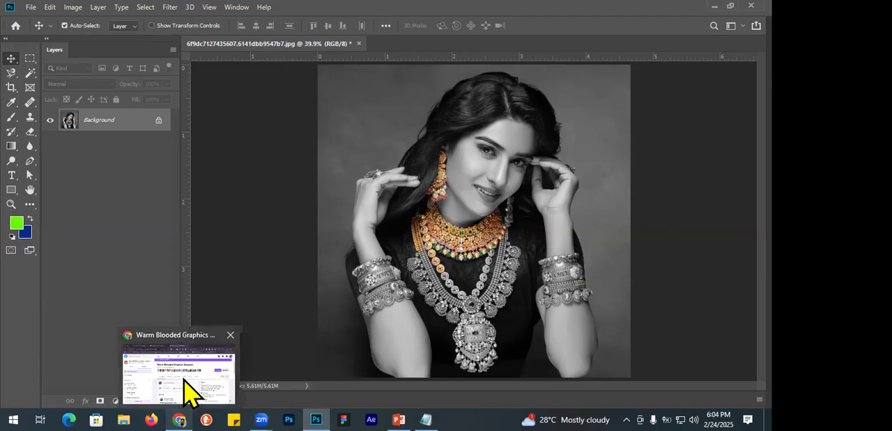